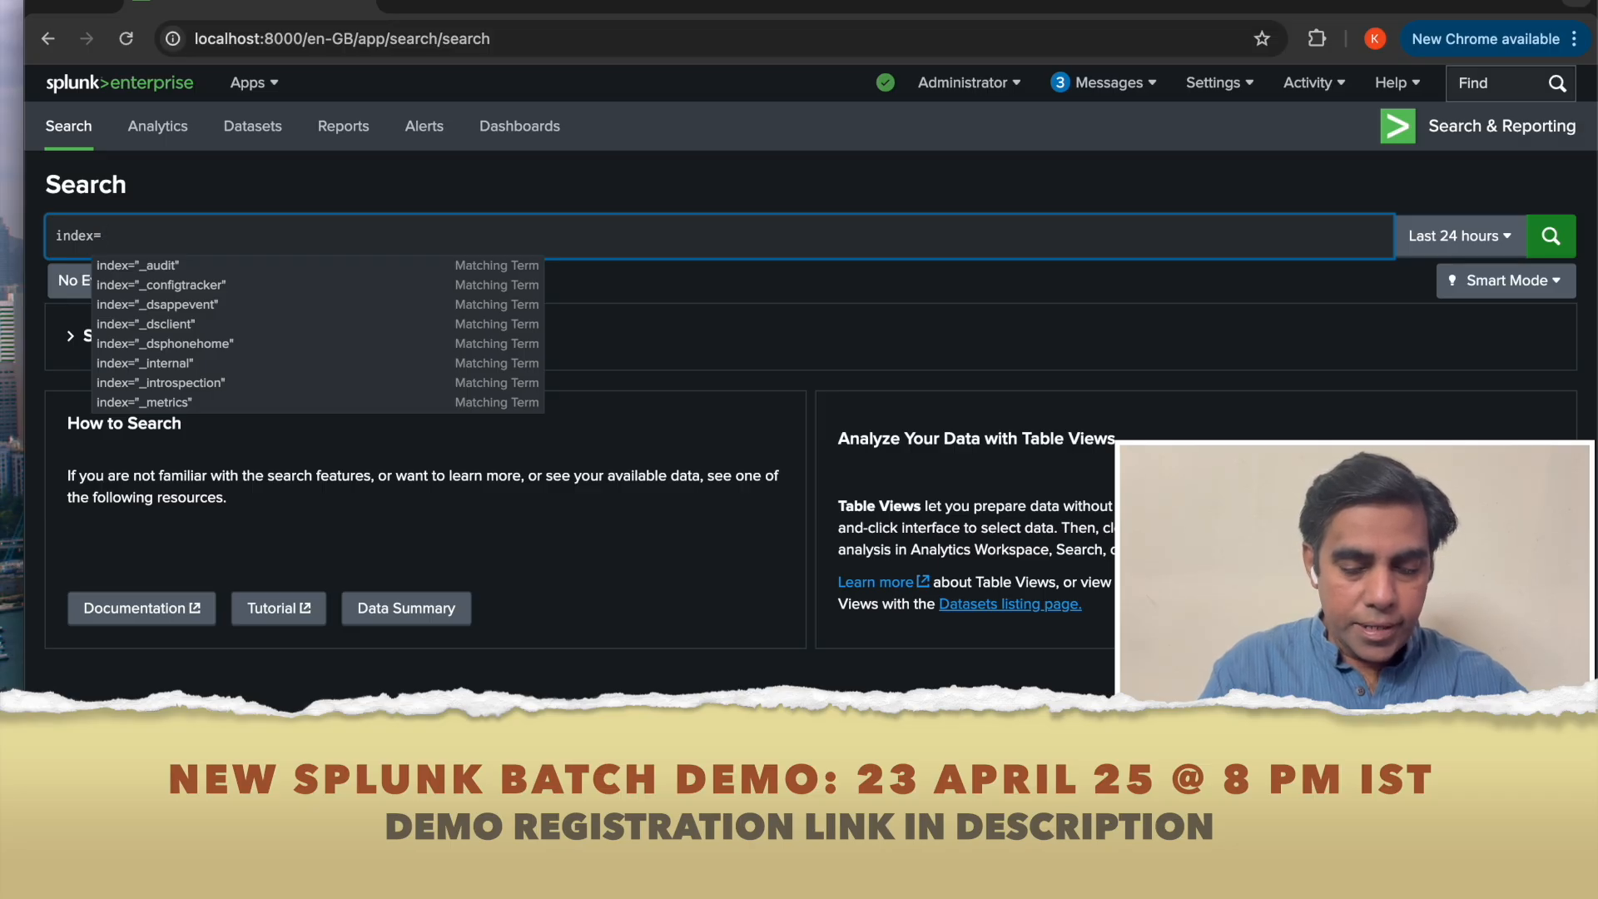
# Search index net_index over All time and narrow it to sourcetype access_combined_wcookie.
pyautogui.write('net')
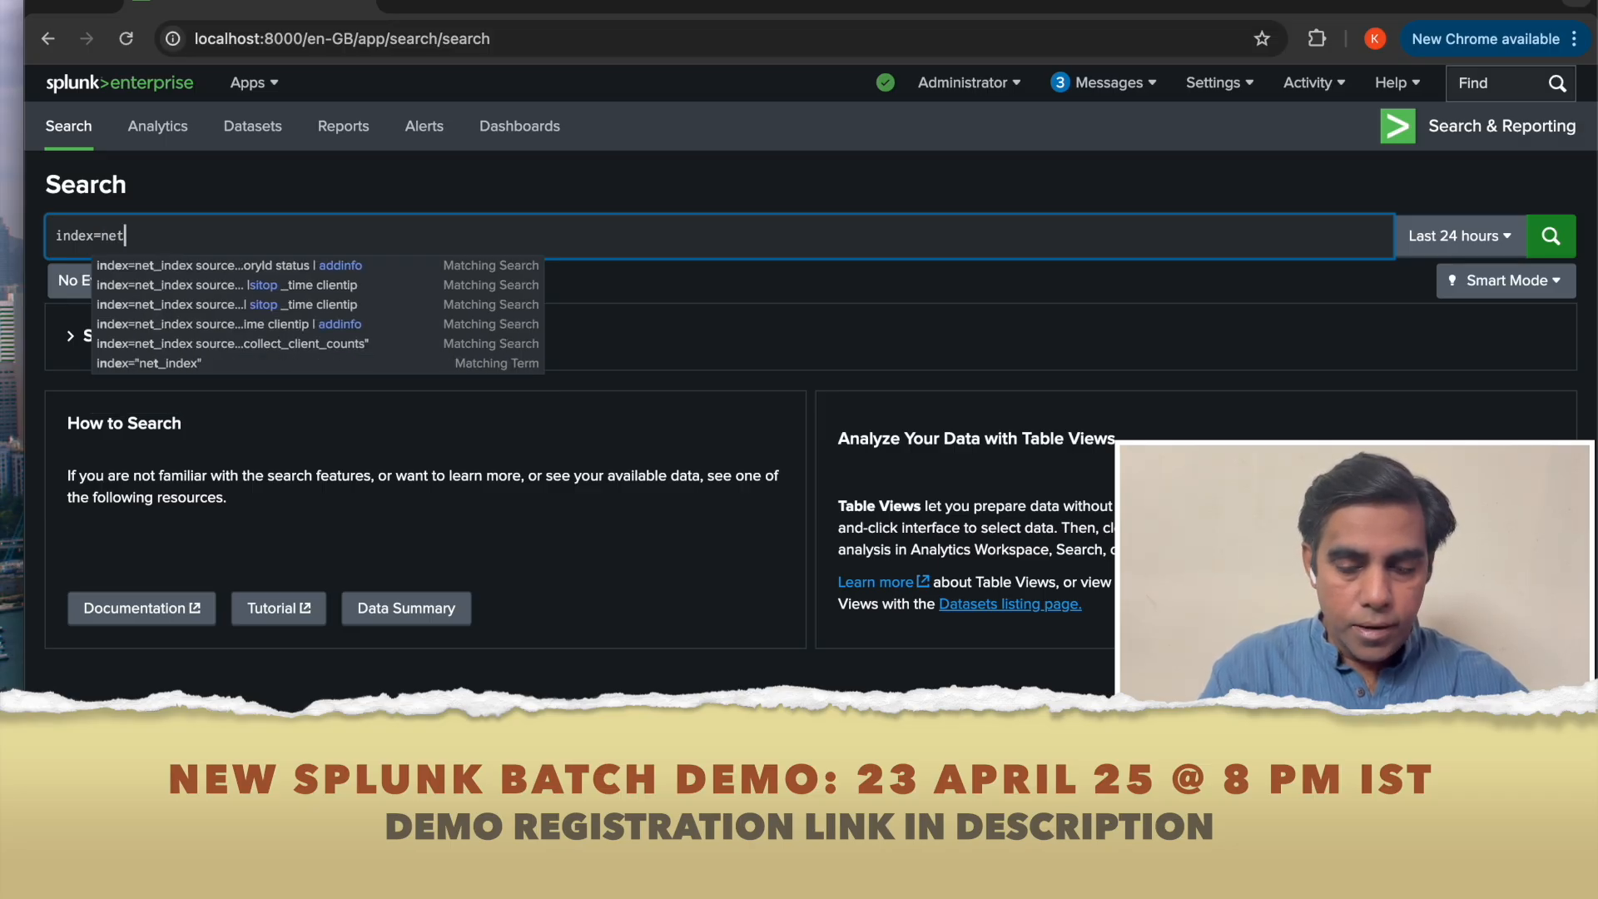
pyautogui.write('_index')
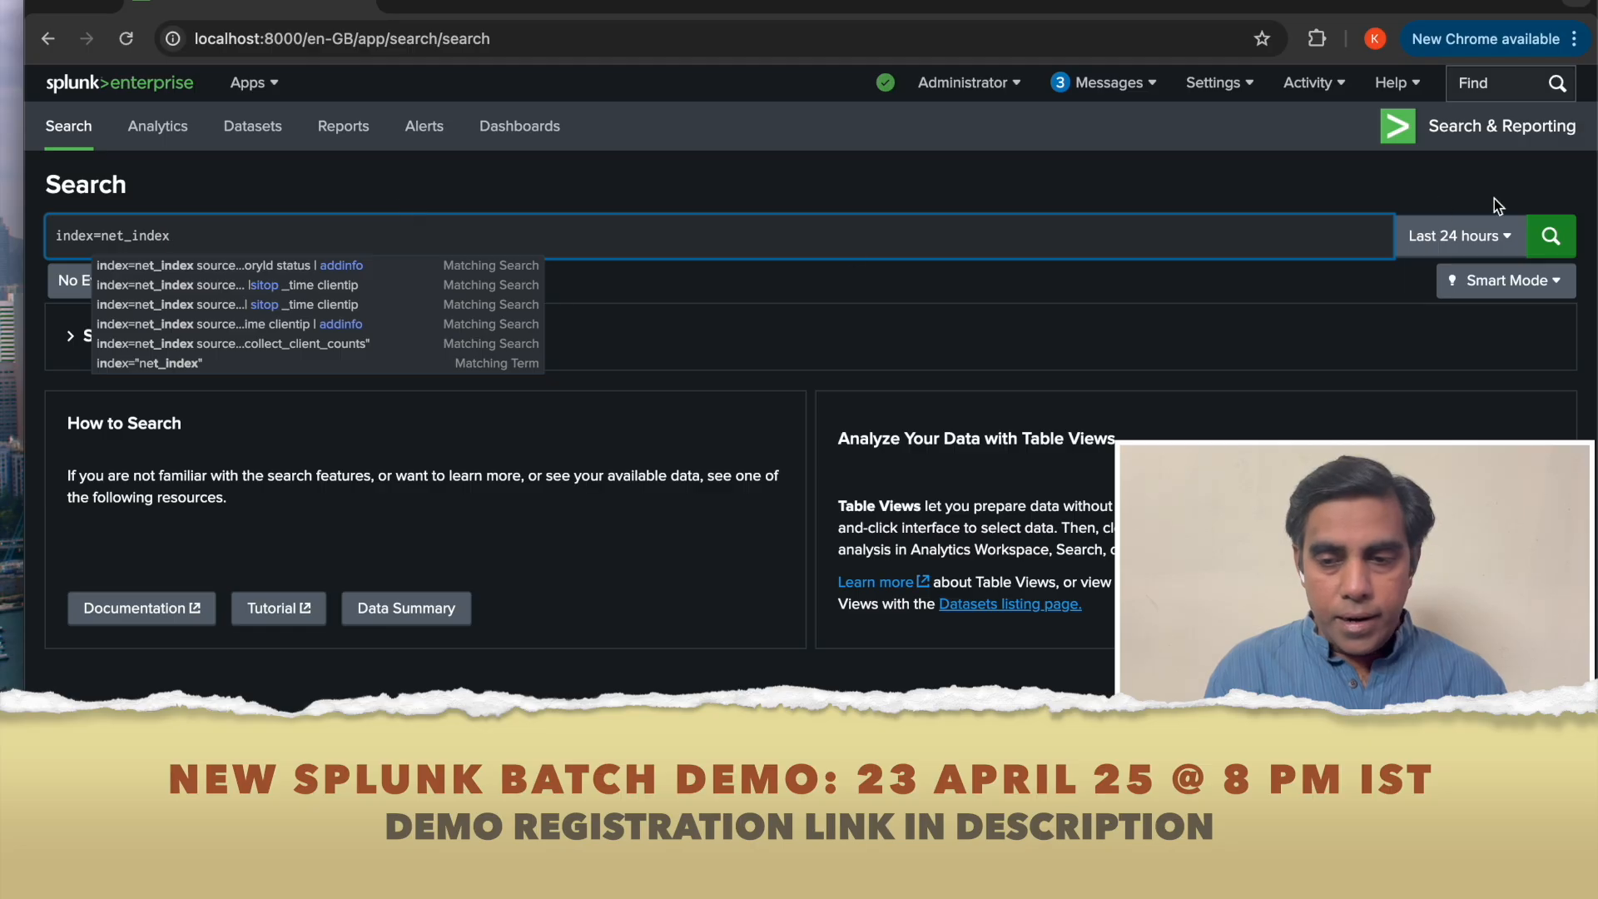
pyautogui.click(1485, 237)
pyautogui.click(1396, 355)
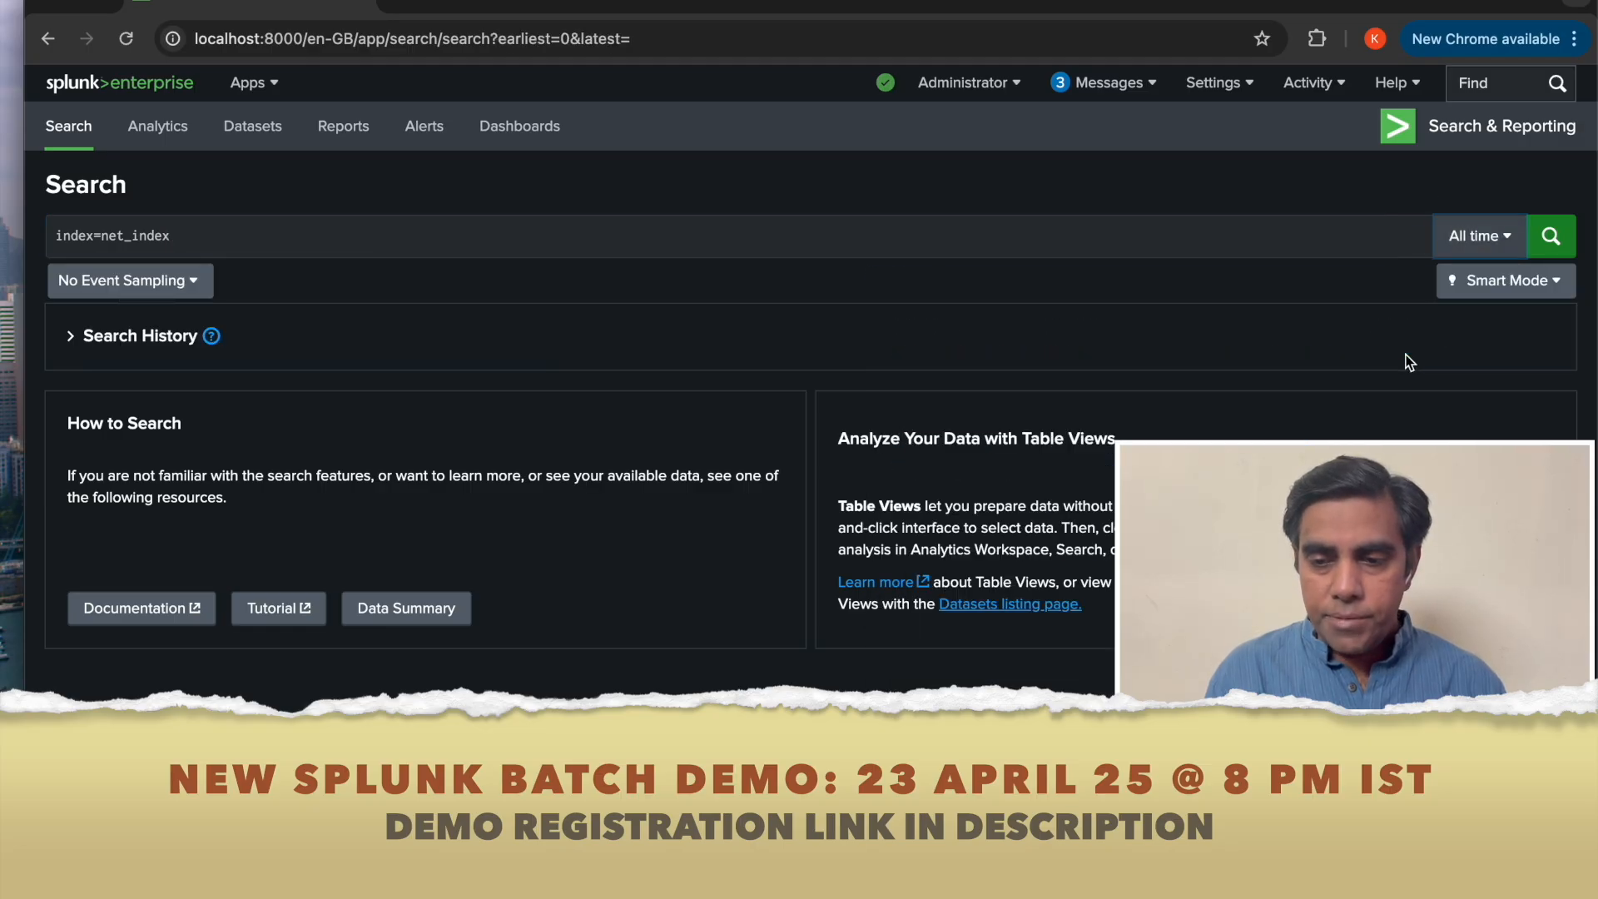
pyautogui.click(1551, 236)
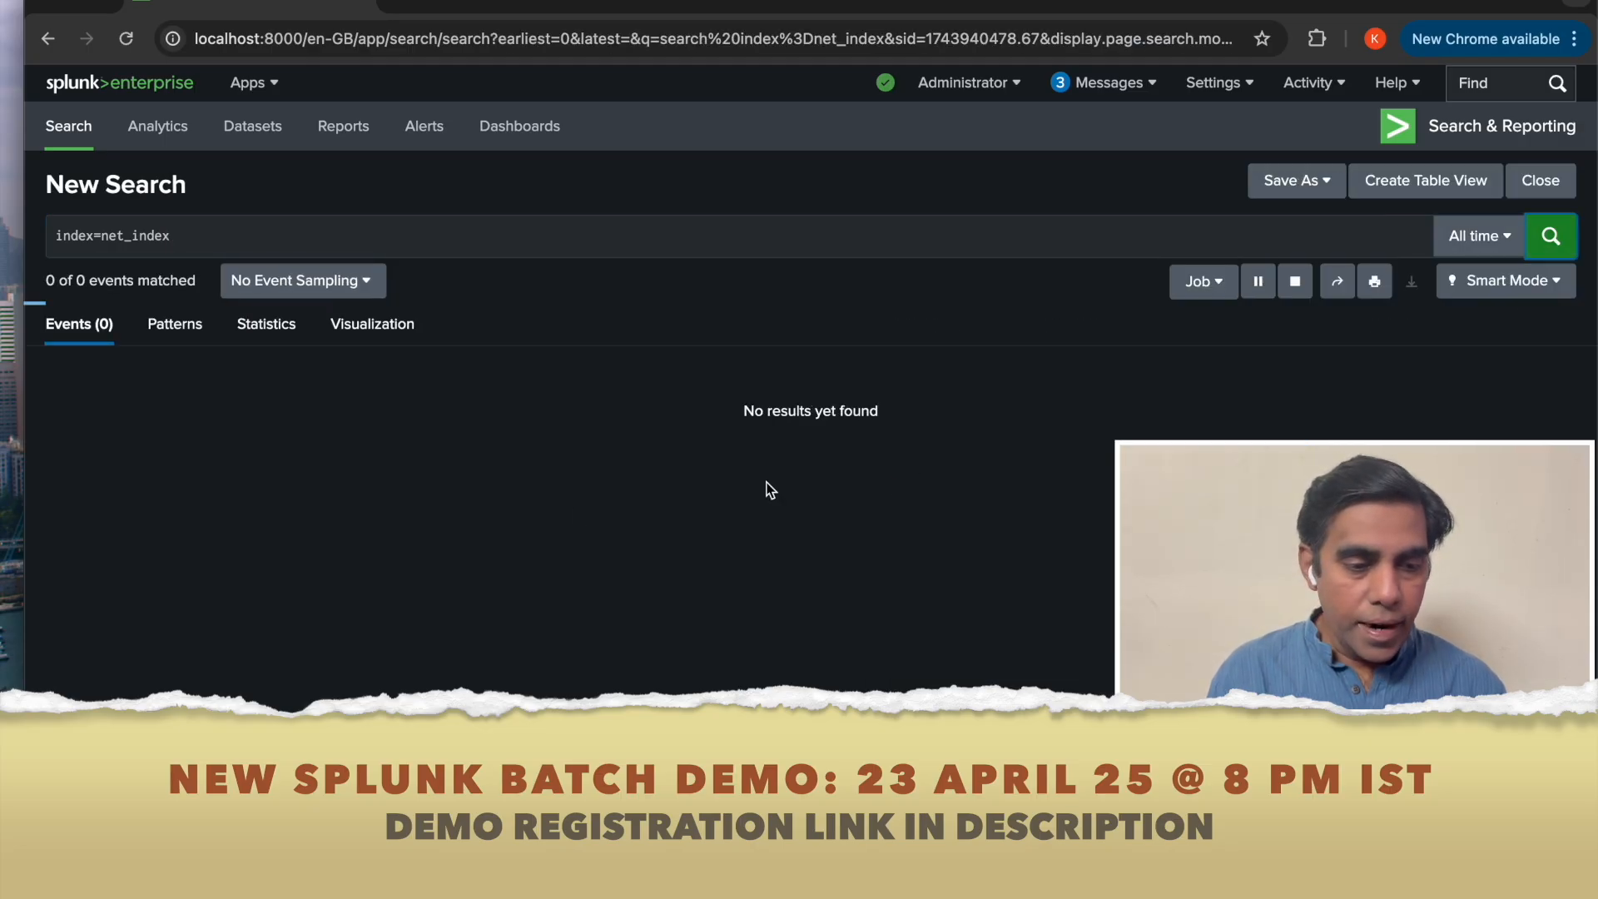
pyautogui.click(125, 629)
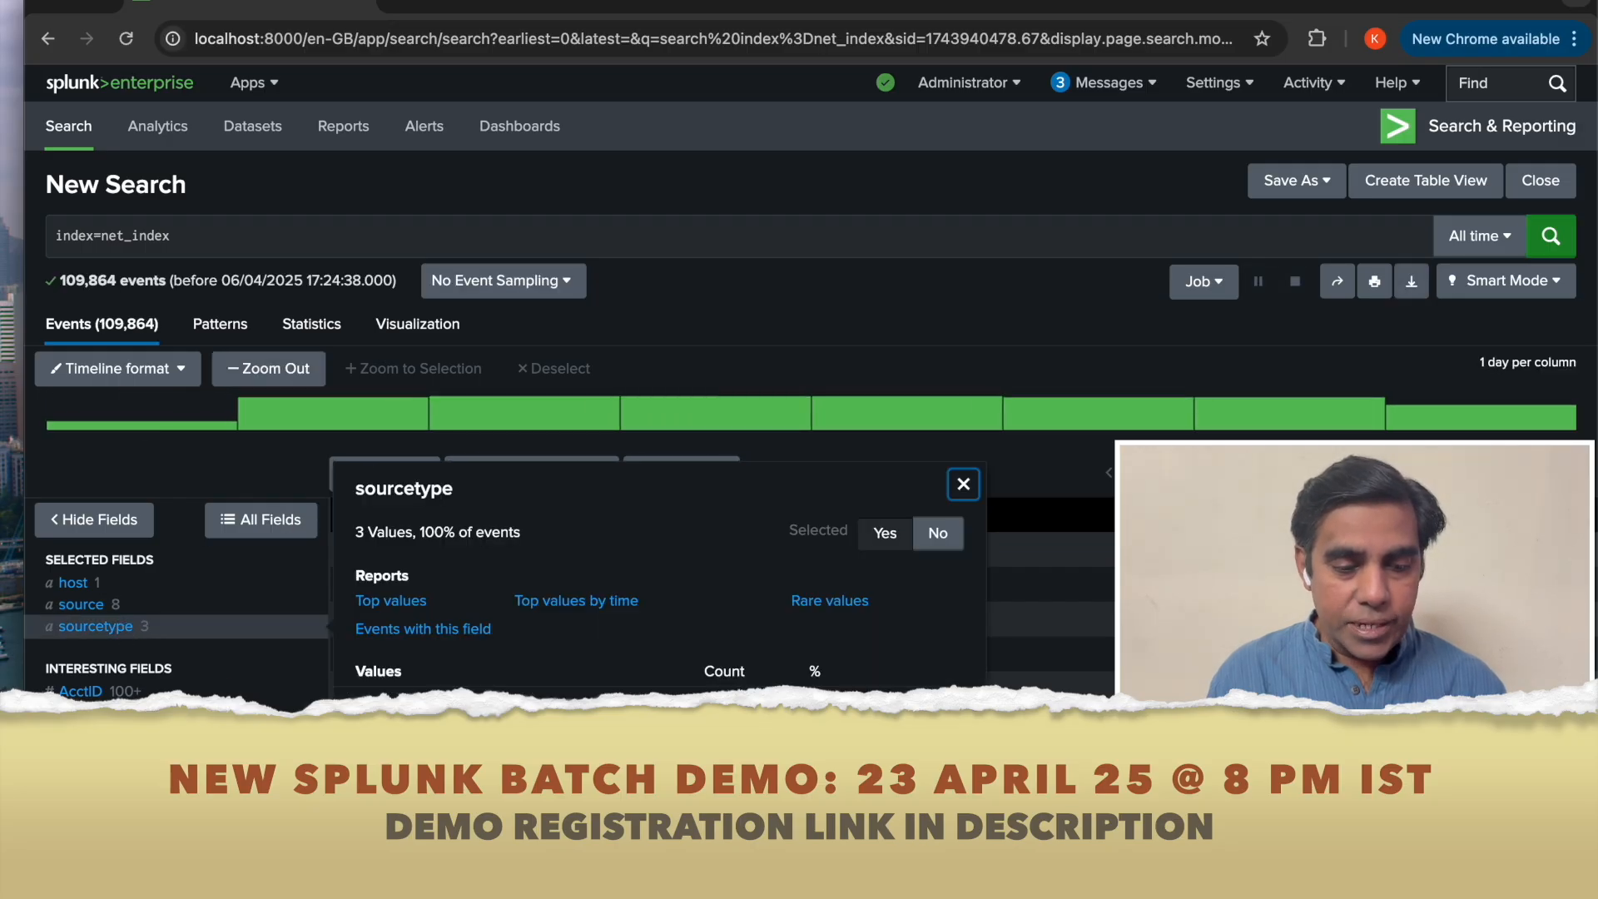
pyautogui.click(426, 728)
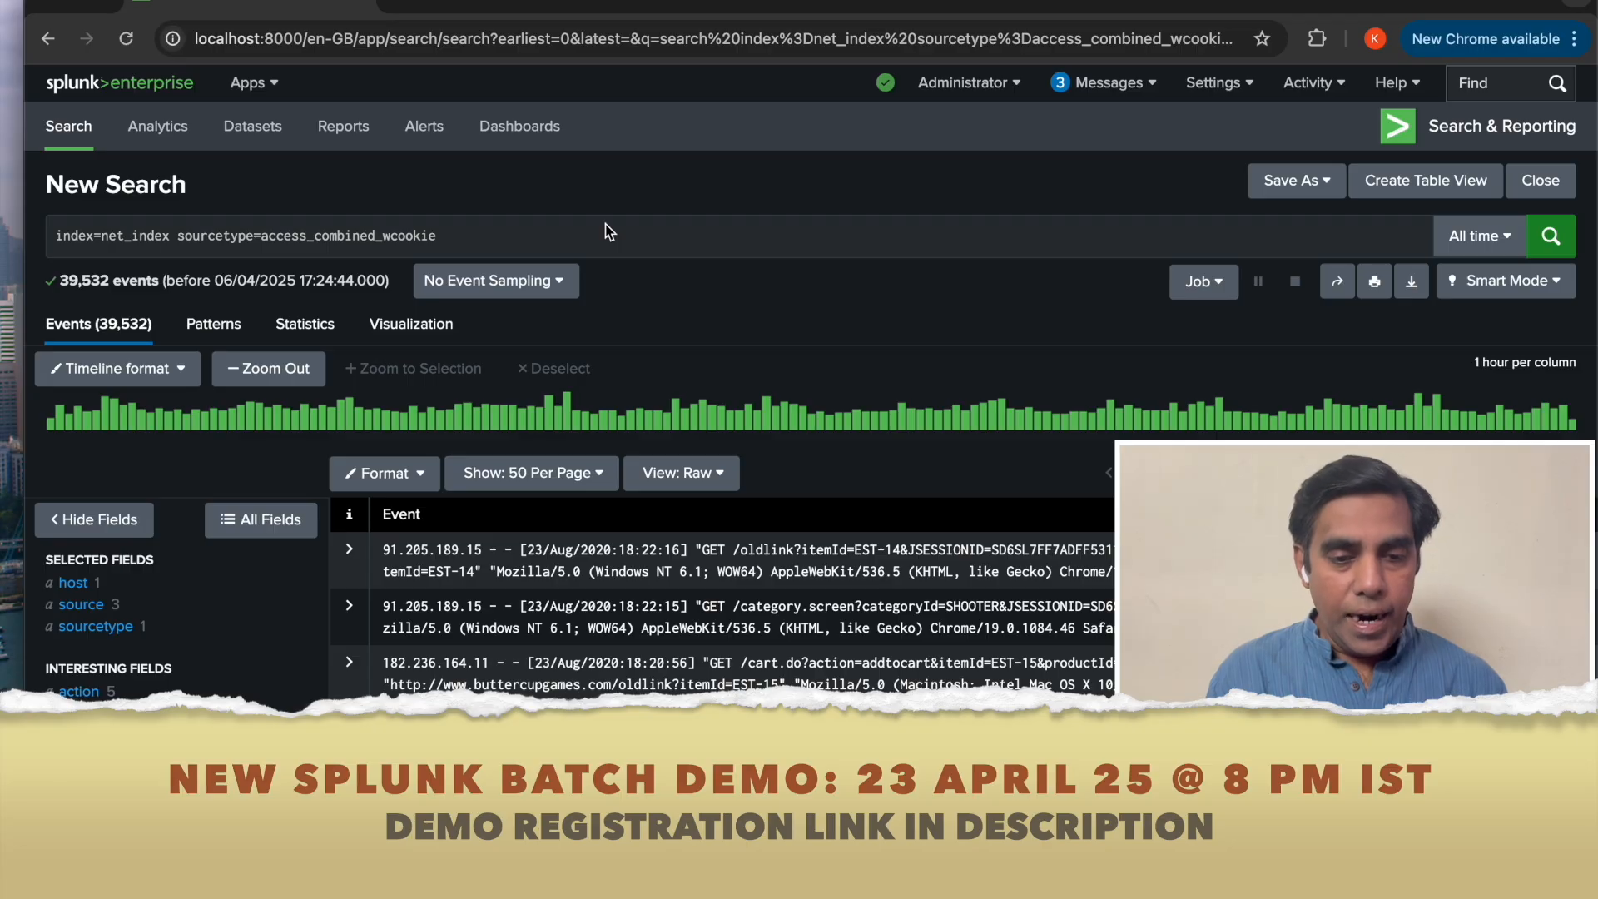
# Append a table command listing clientip, productId, categoryId and status, and run the search.
pyautogui.click(581, 243)
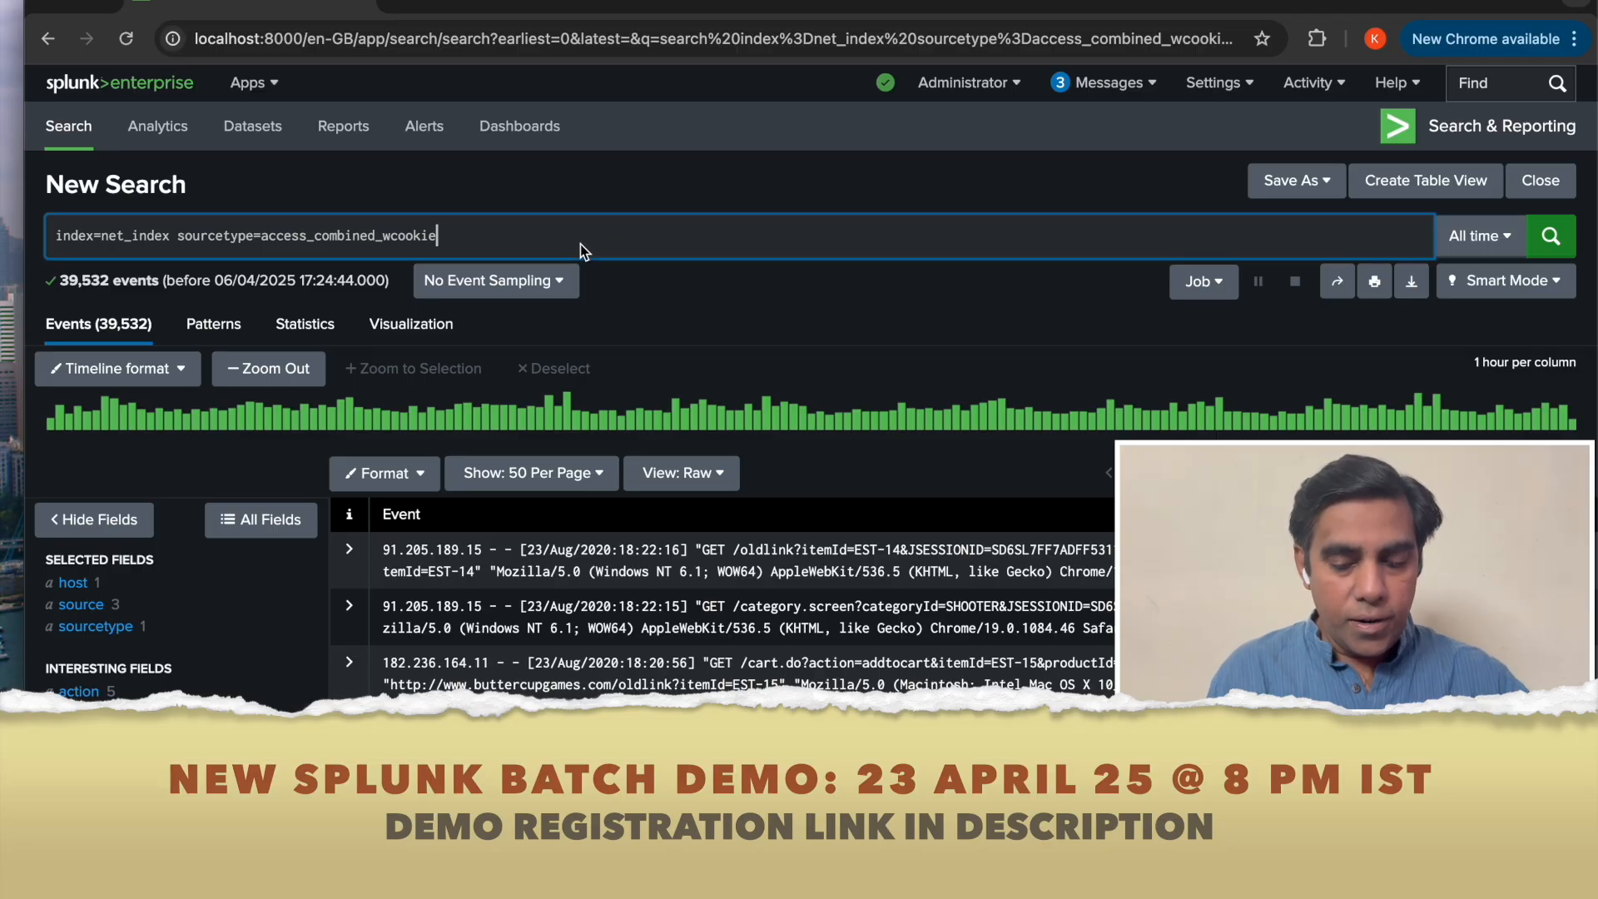
pyautogui.write('| table')
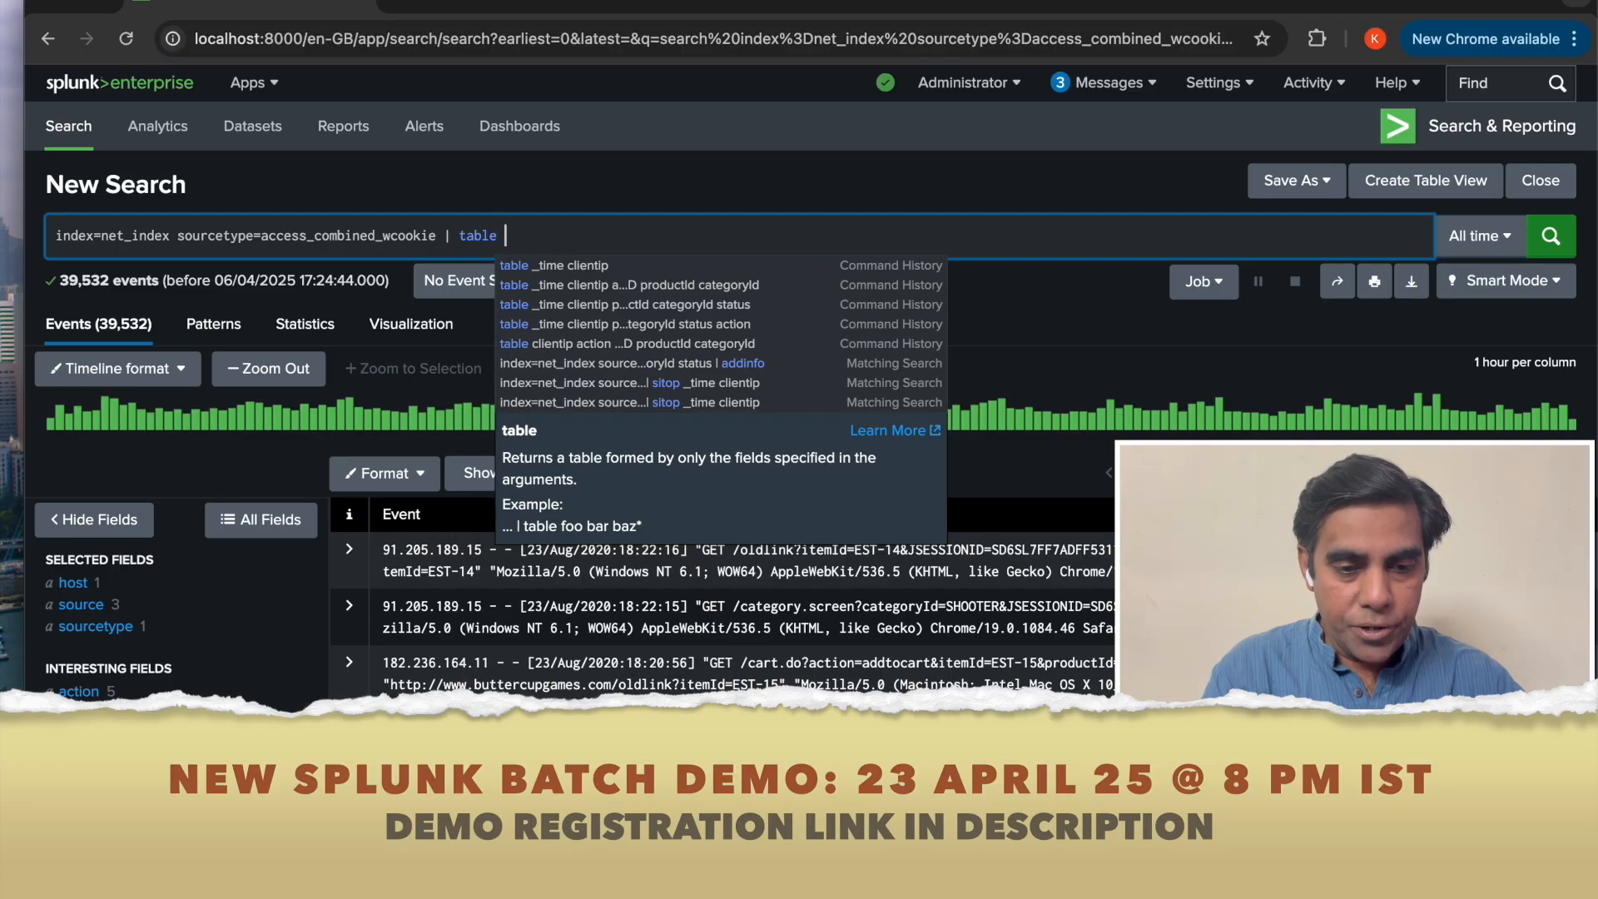
pyautogui.write('clientip ')
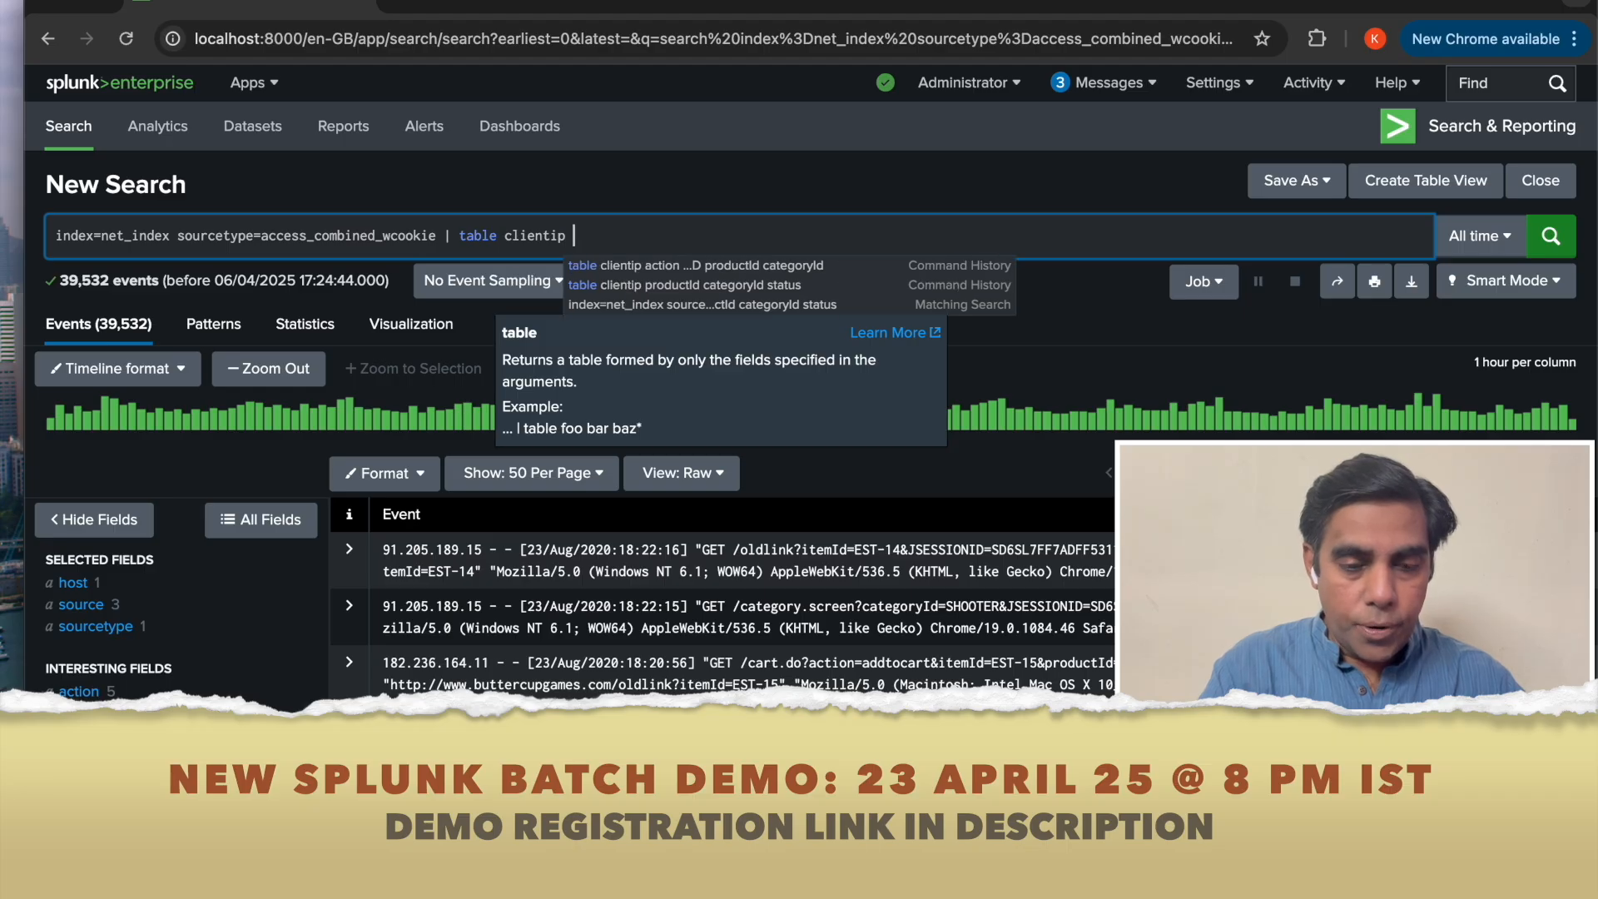
pyautogui.write('productId')
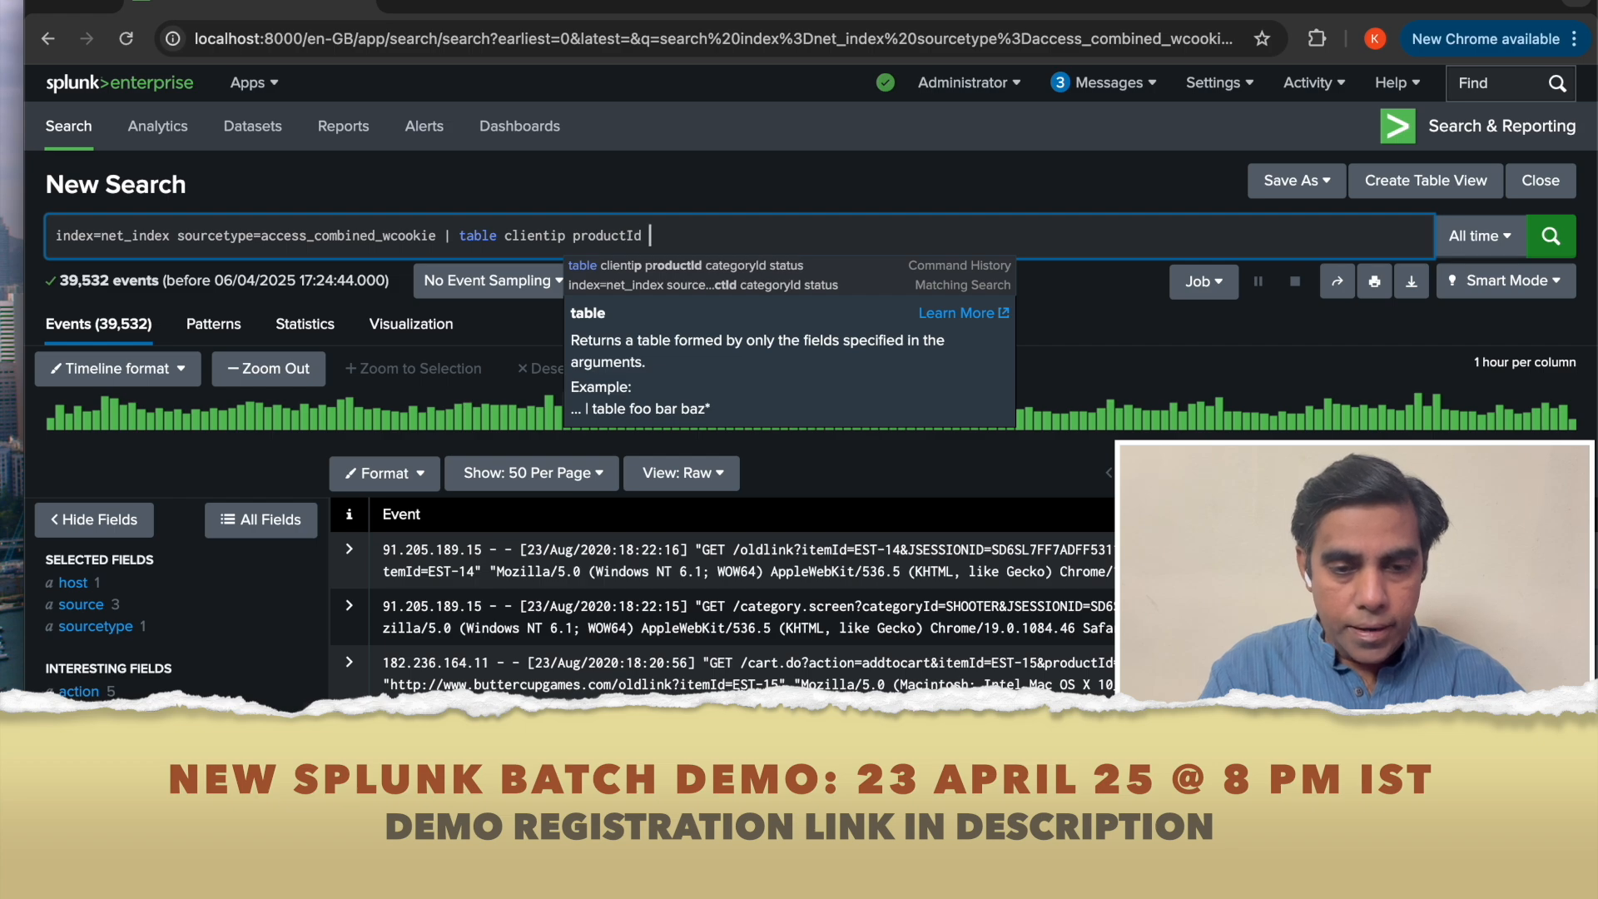
pyautogui.write(' cat')
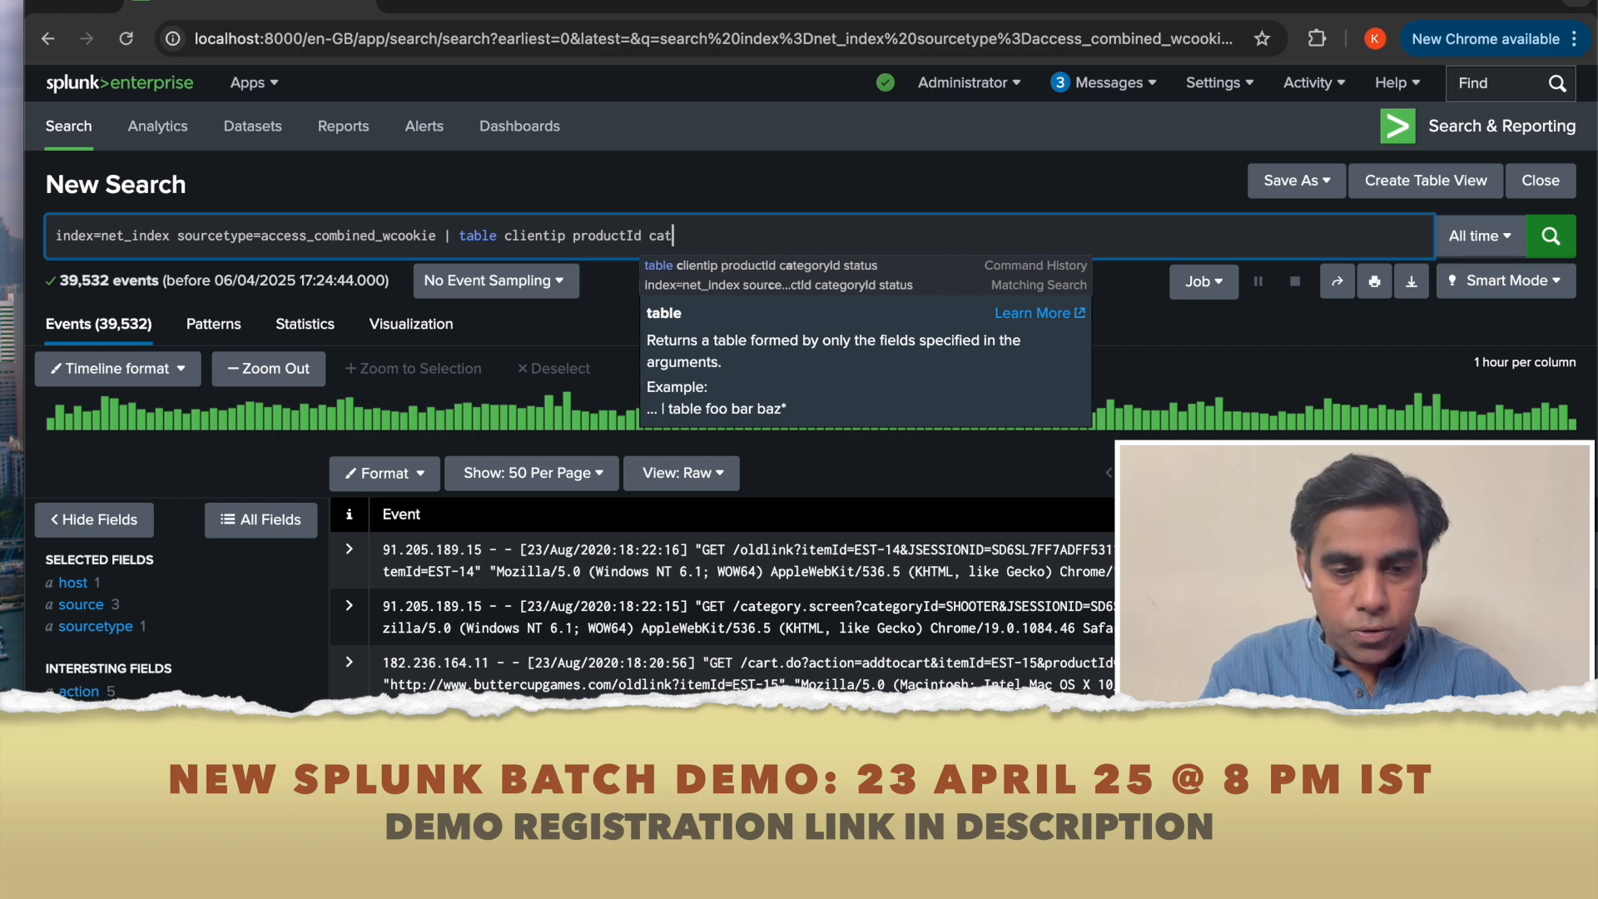
pyautogui.write('egoryI')
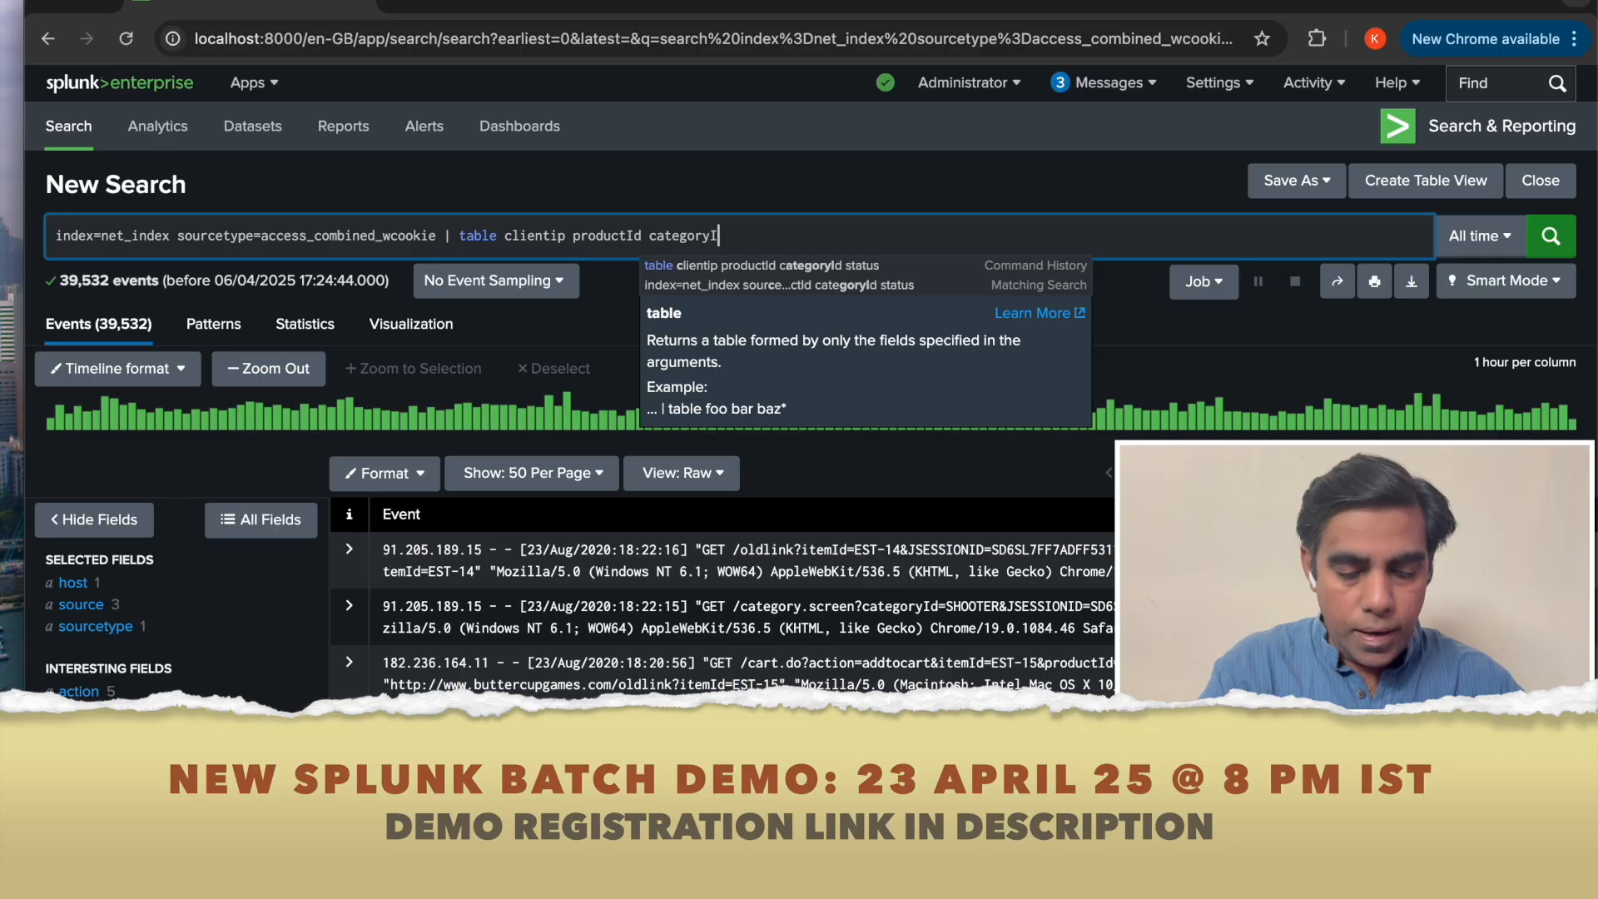
pyautogui.write('d status')
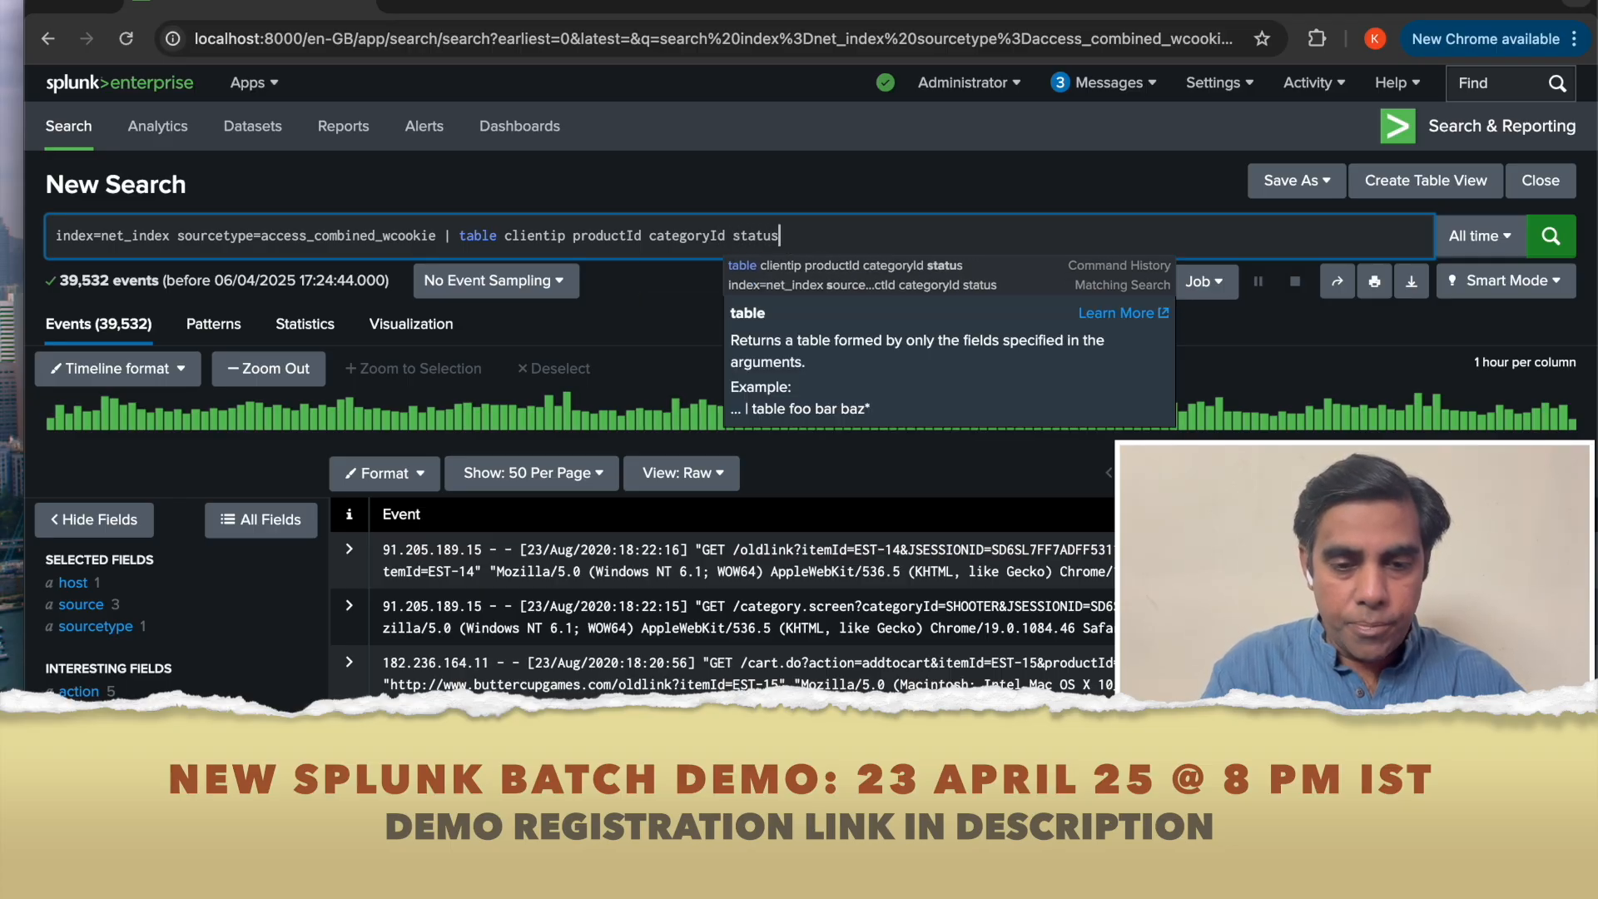
pyautogui.press('Escape')
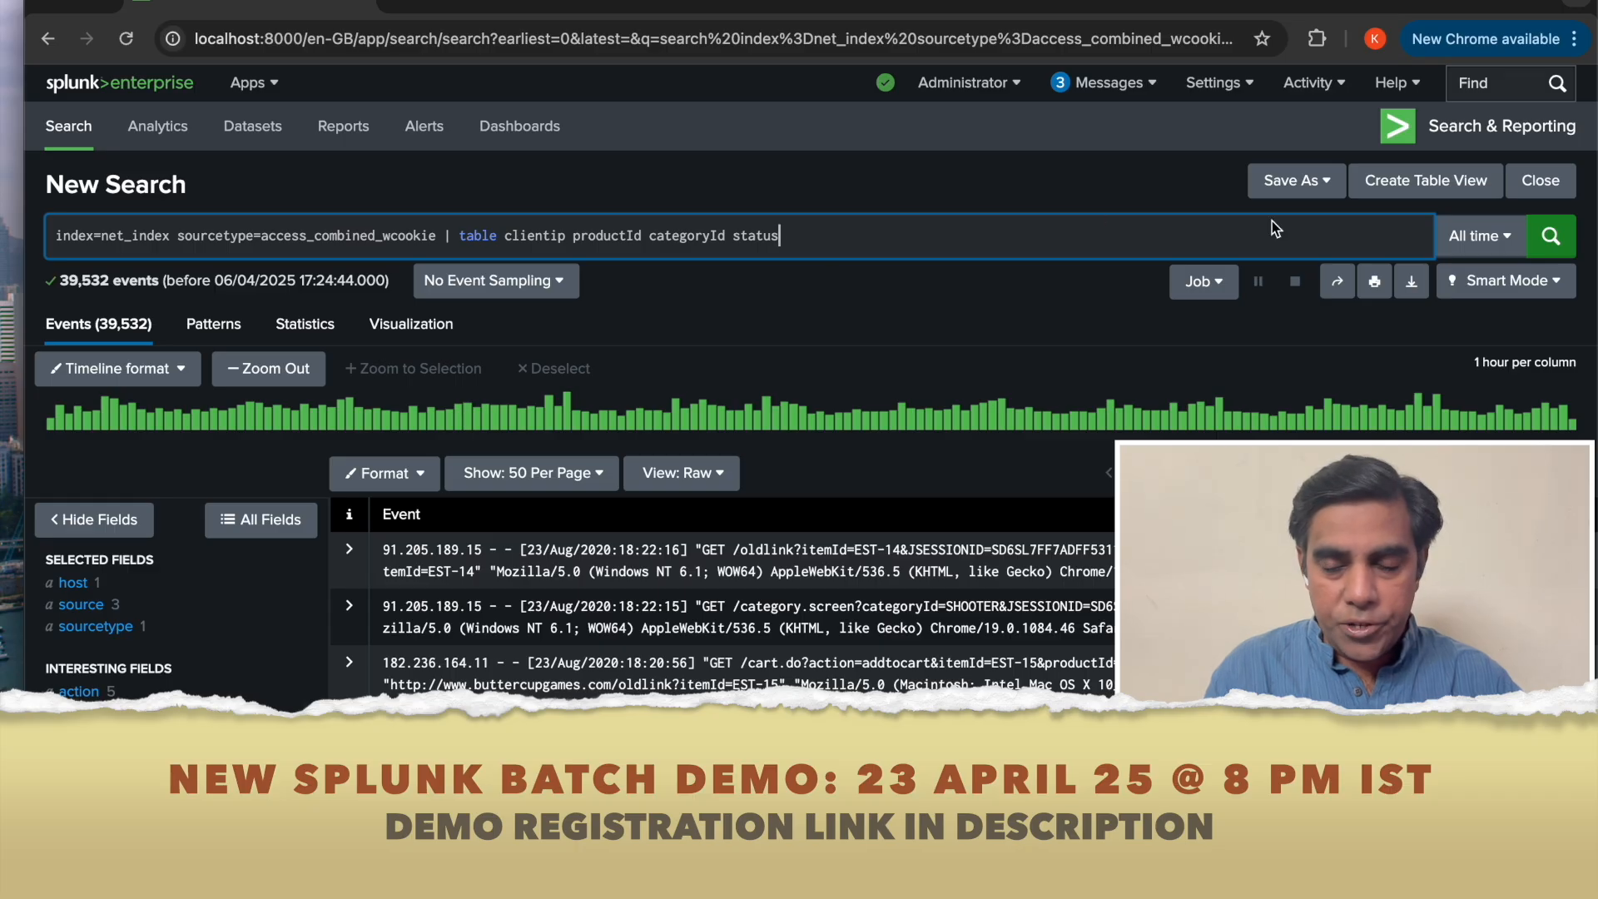
pyautogui.click(1550, 238)
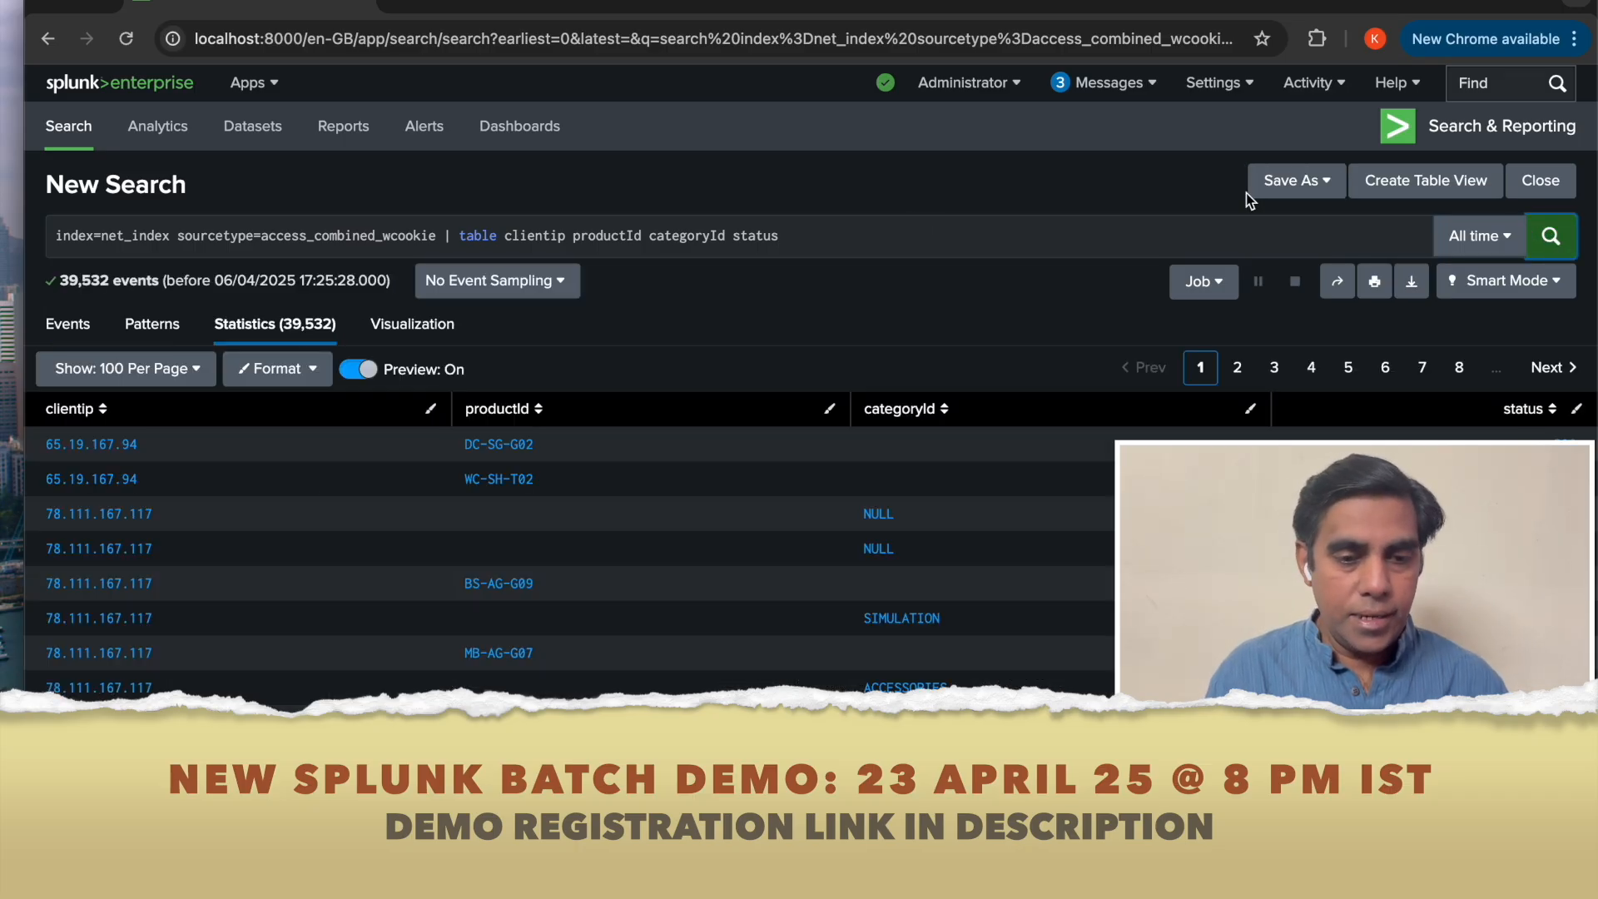
# Add _time as the first field of the table command and rerun the search.
pyautogui.click(505, 238)
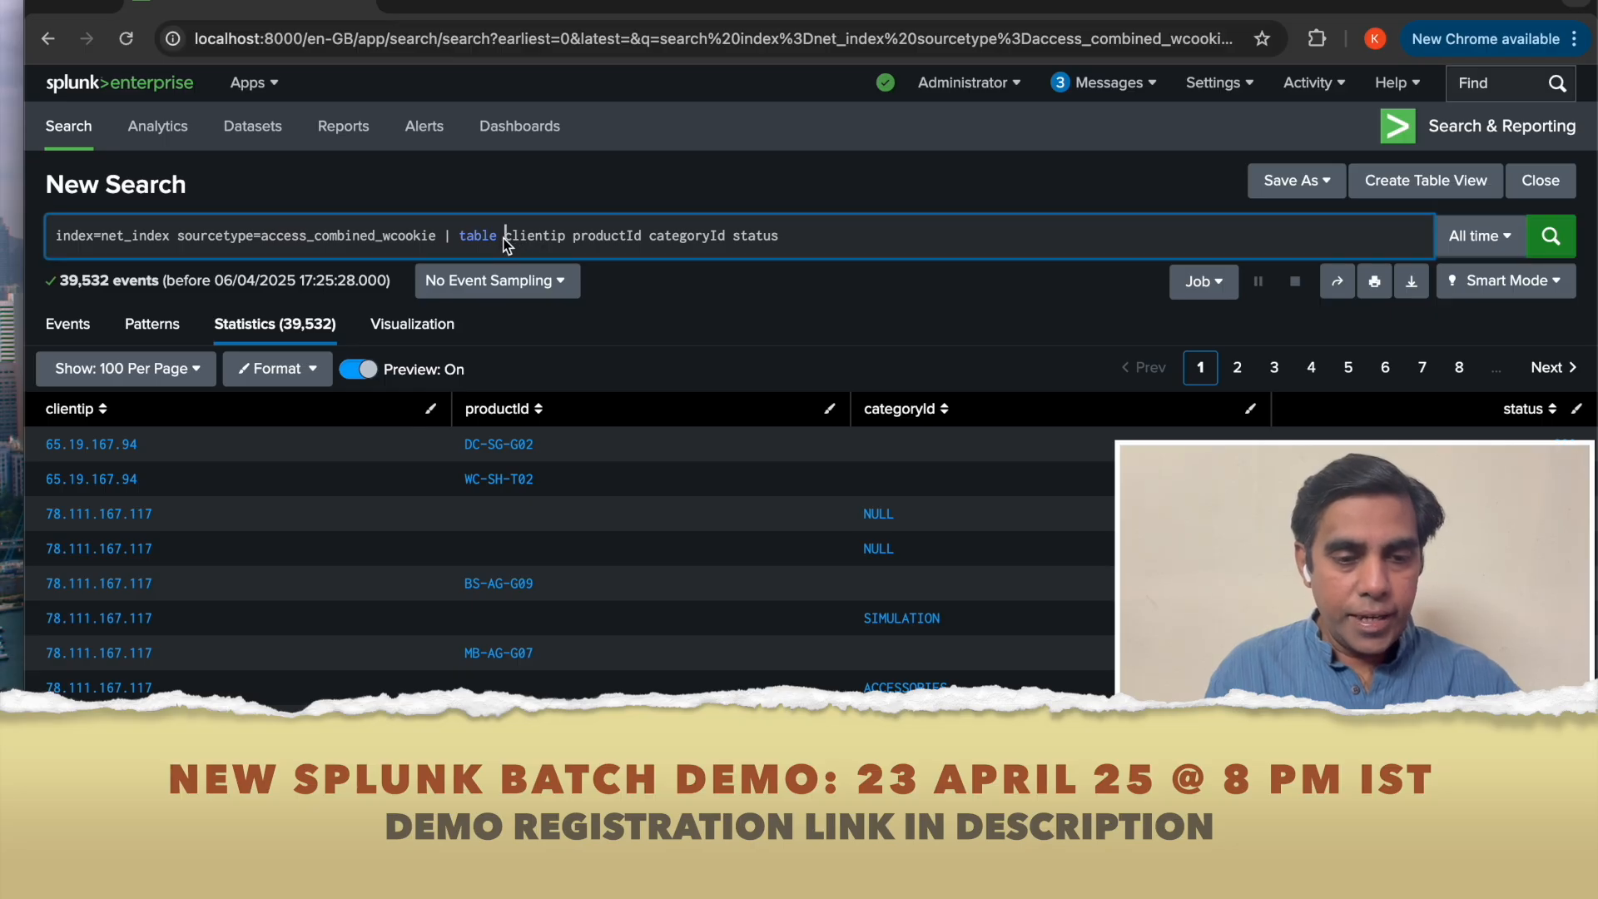
pyautogui.write('_tim')
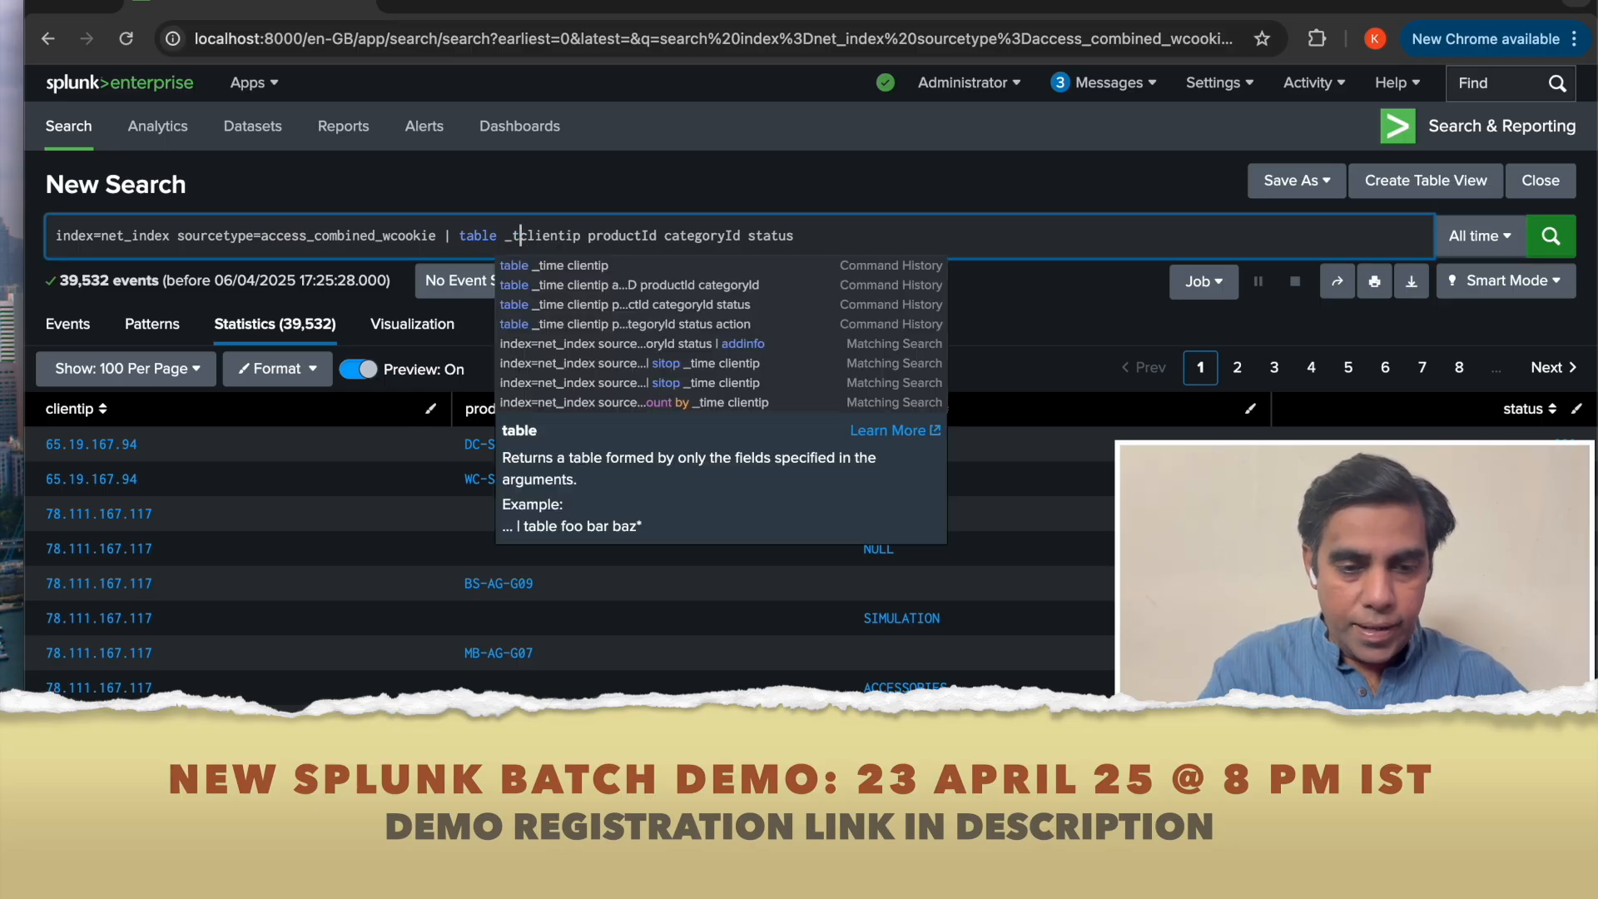
pyautogui.write('e')
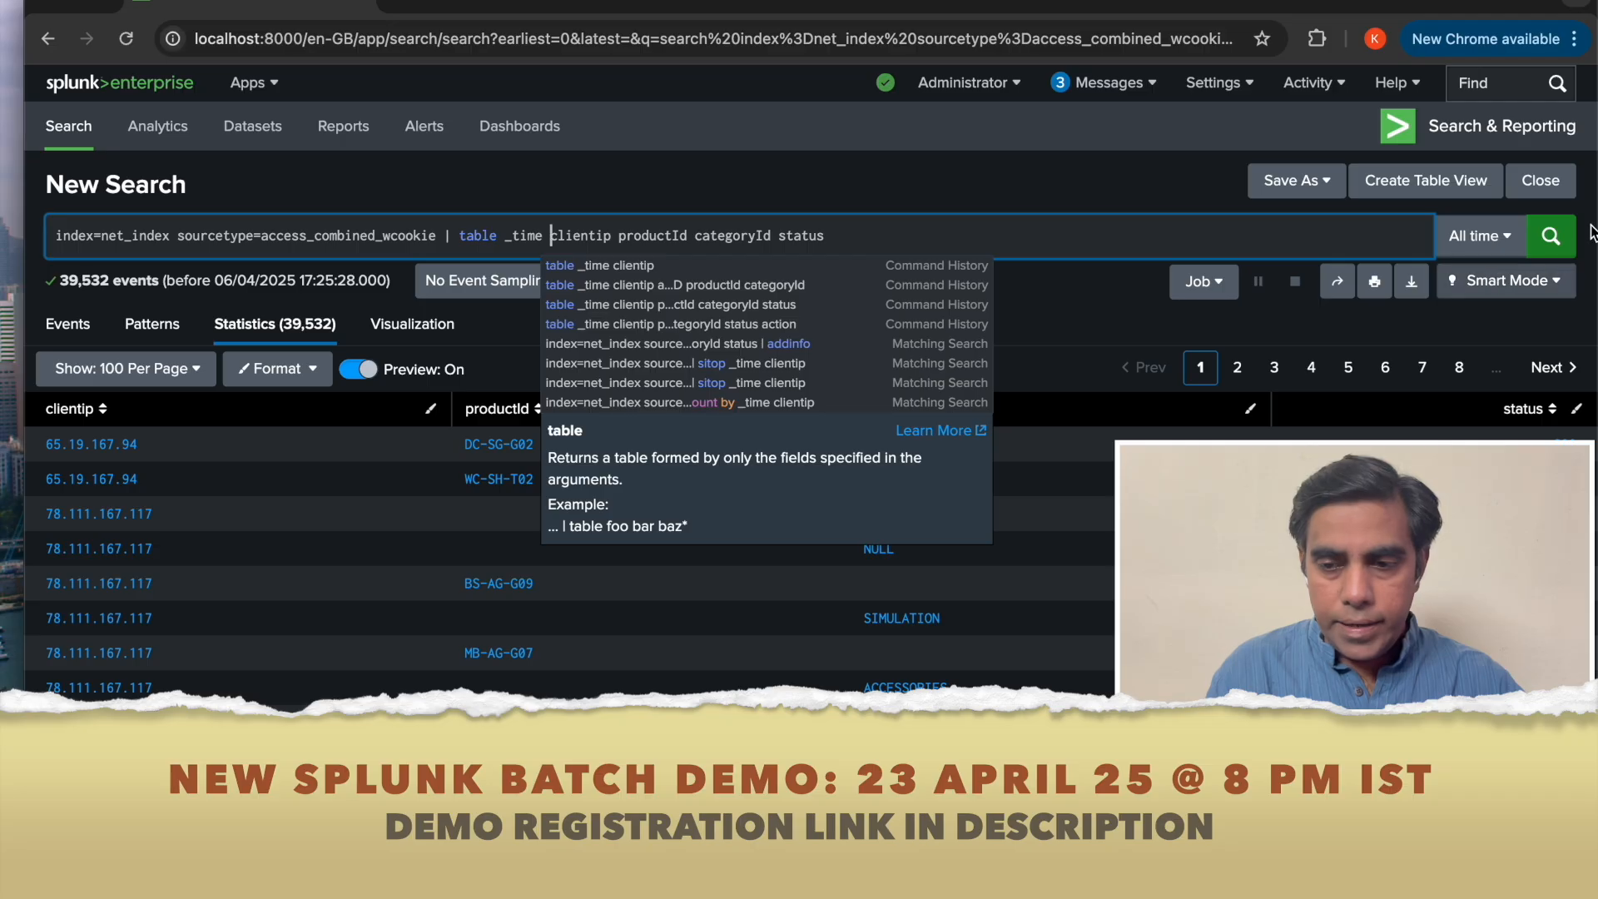
pyautogui.click(1551, 239)
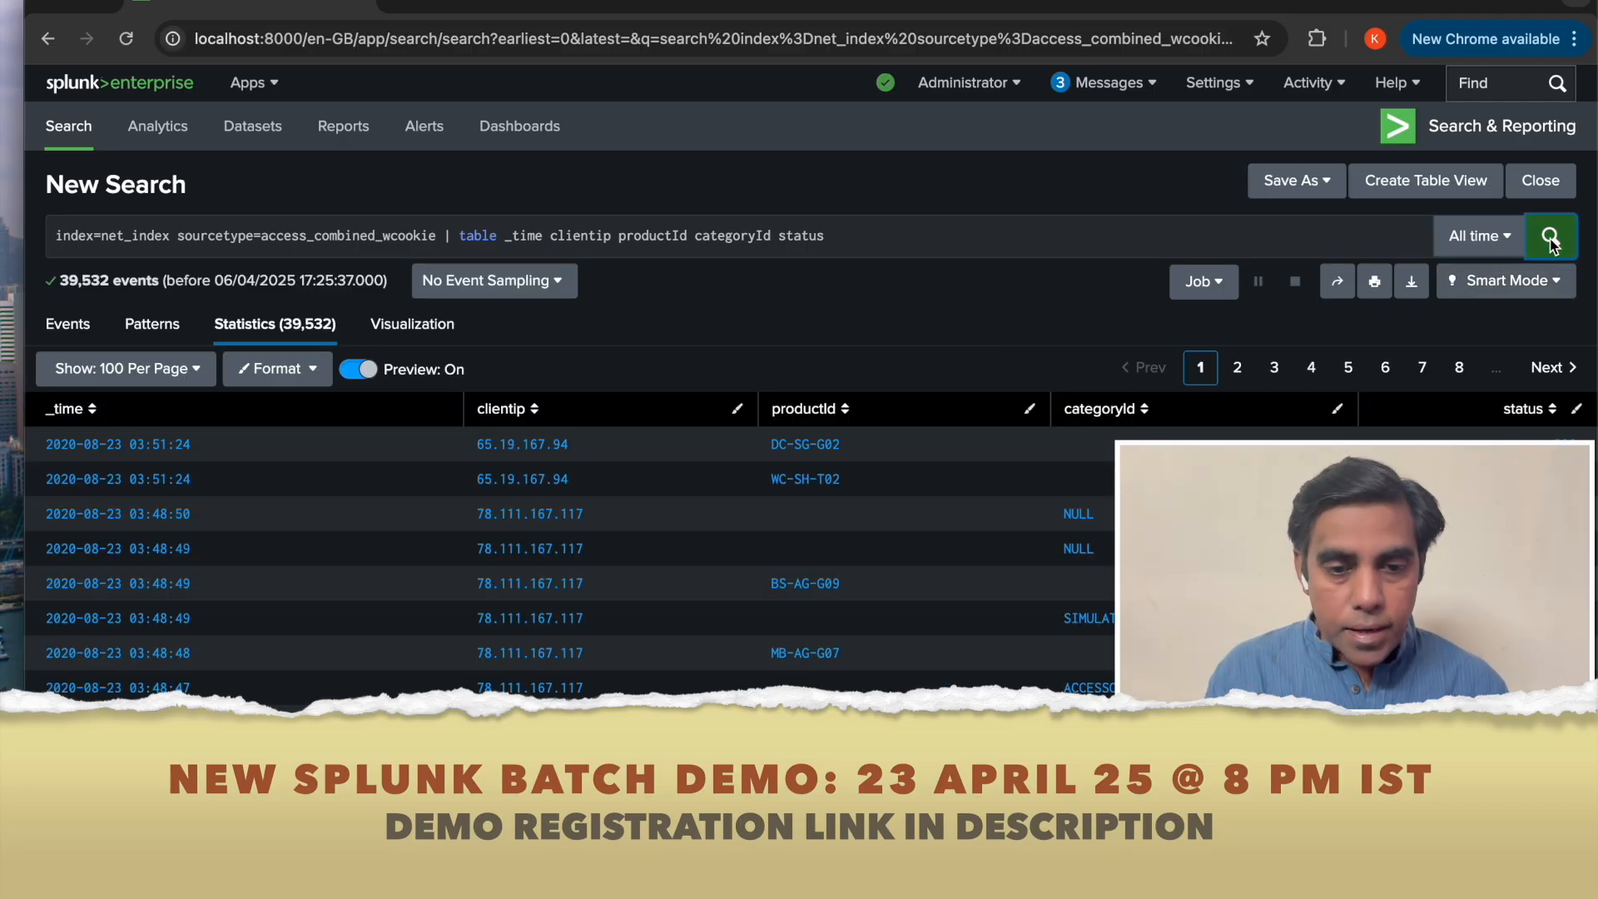
# Append a top command on clientip and run the search.
pyautogui.click(876, 241)
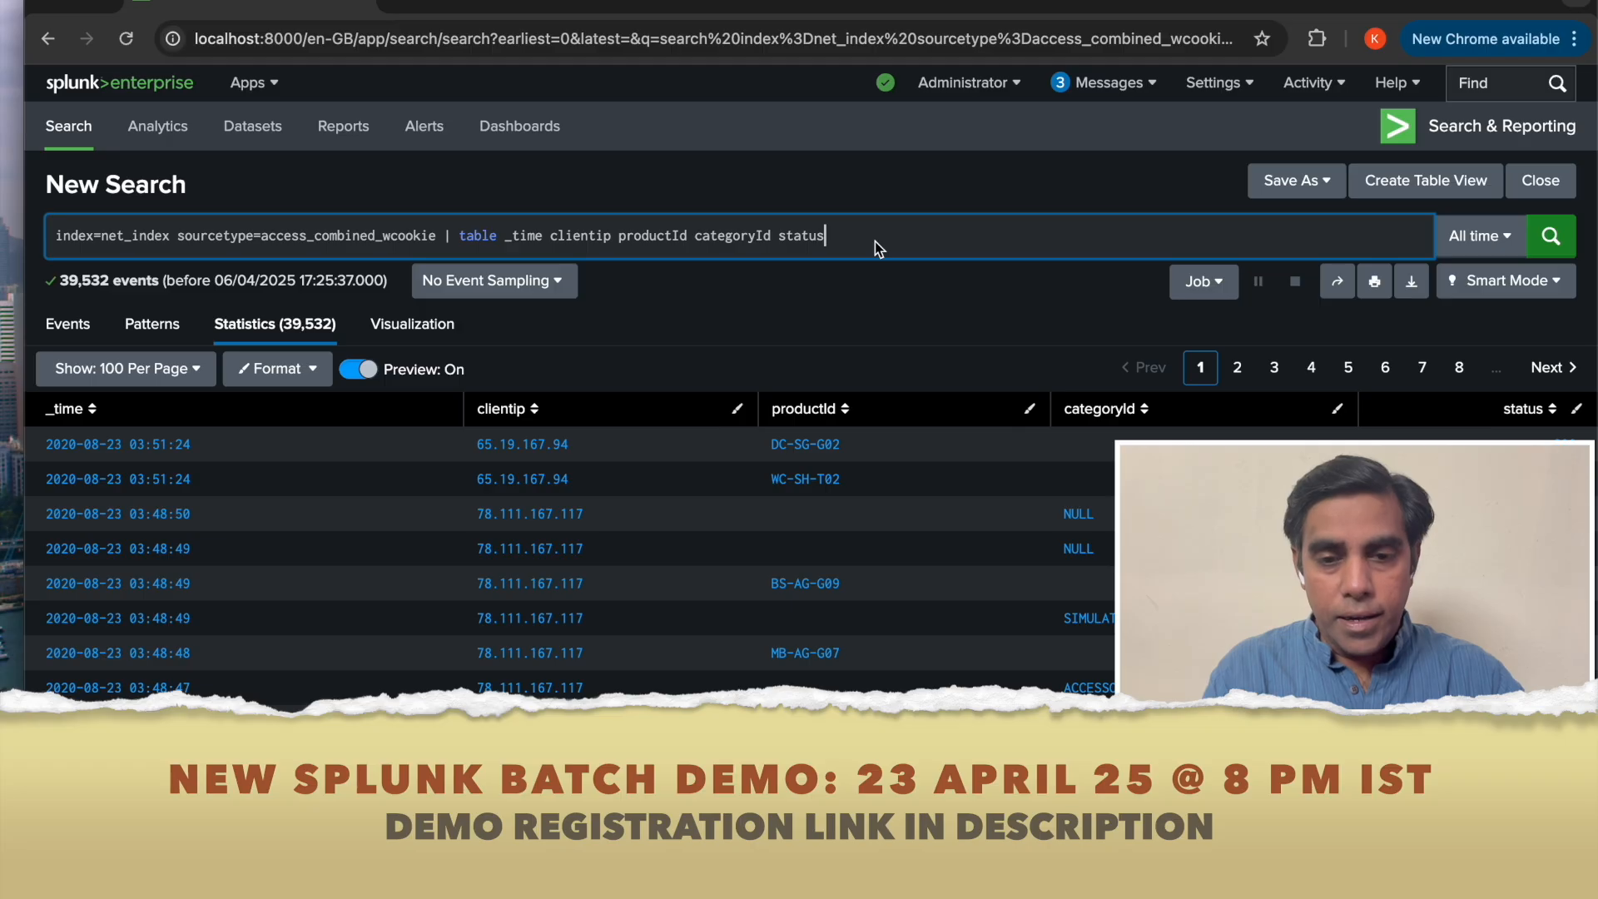
pyautogui.write('| to')
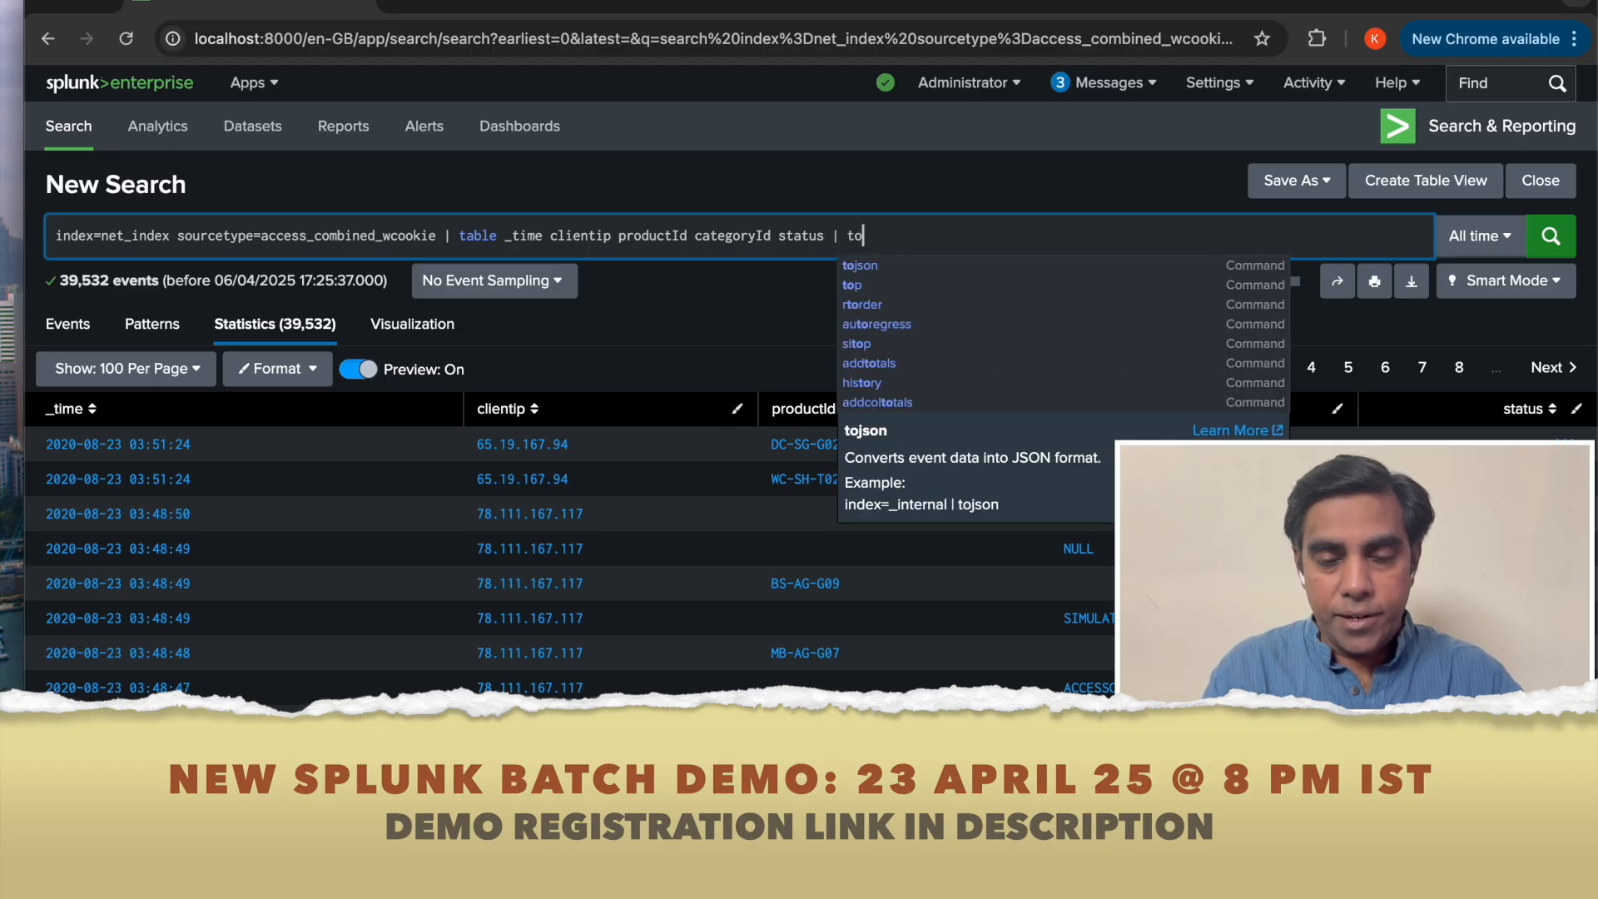
pyautogui.write('p ')
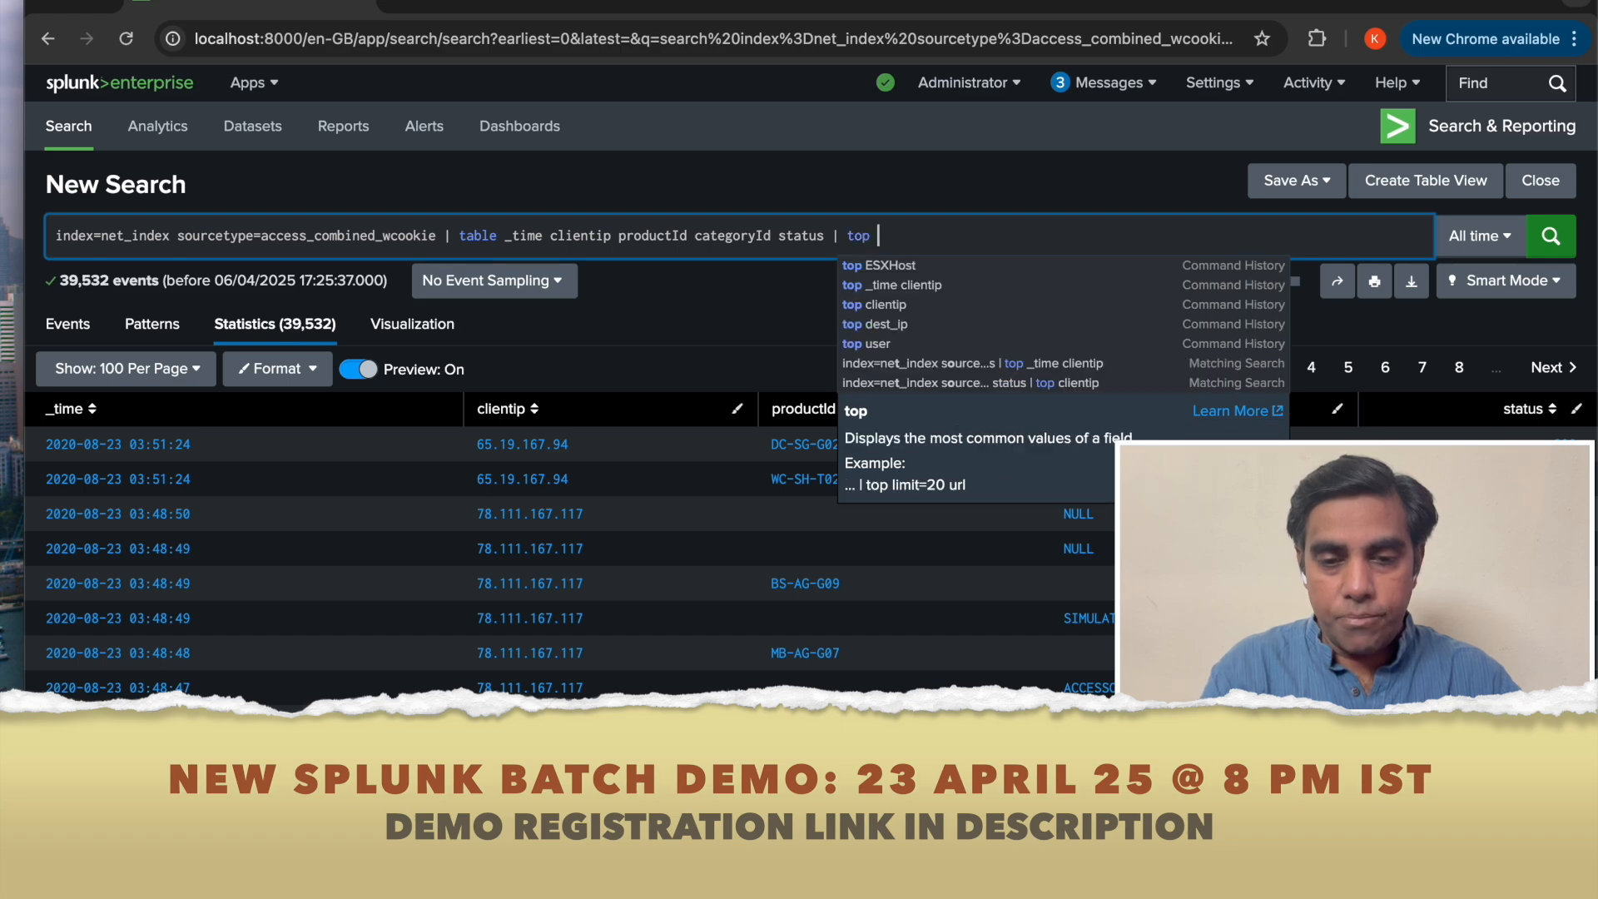
pyautogui.write('clientip')
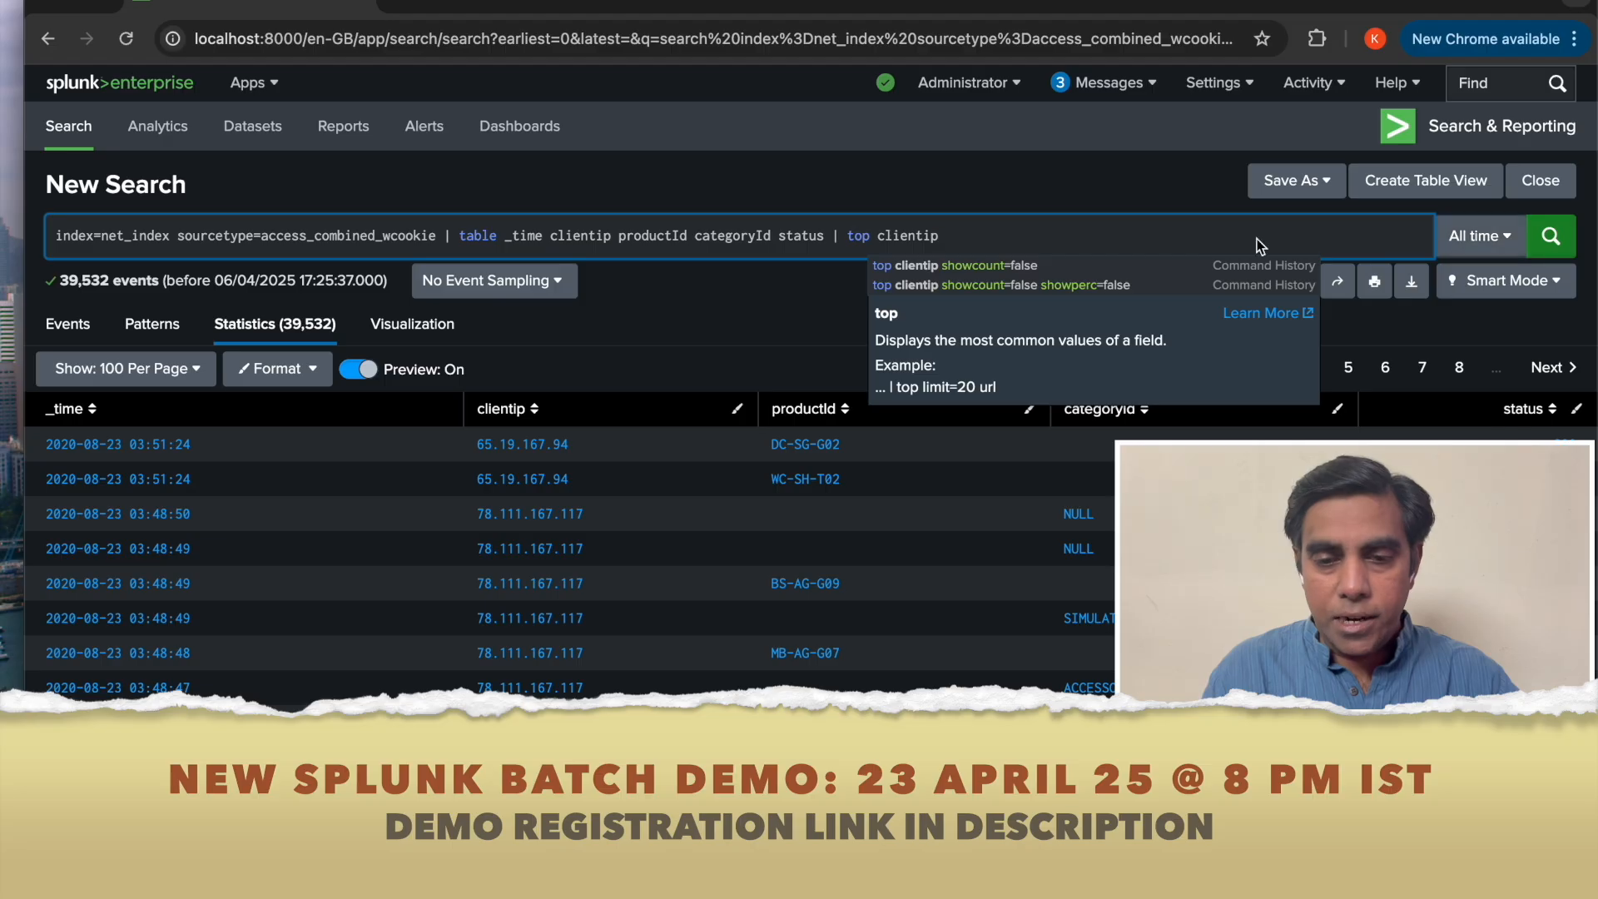
pyautogui.click(1550, 237)
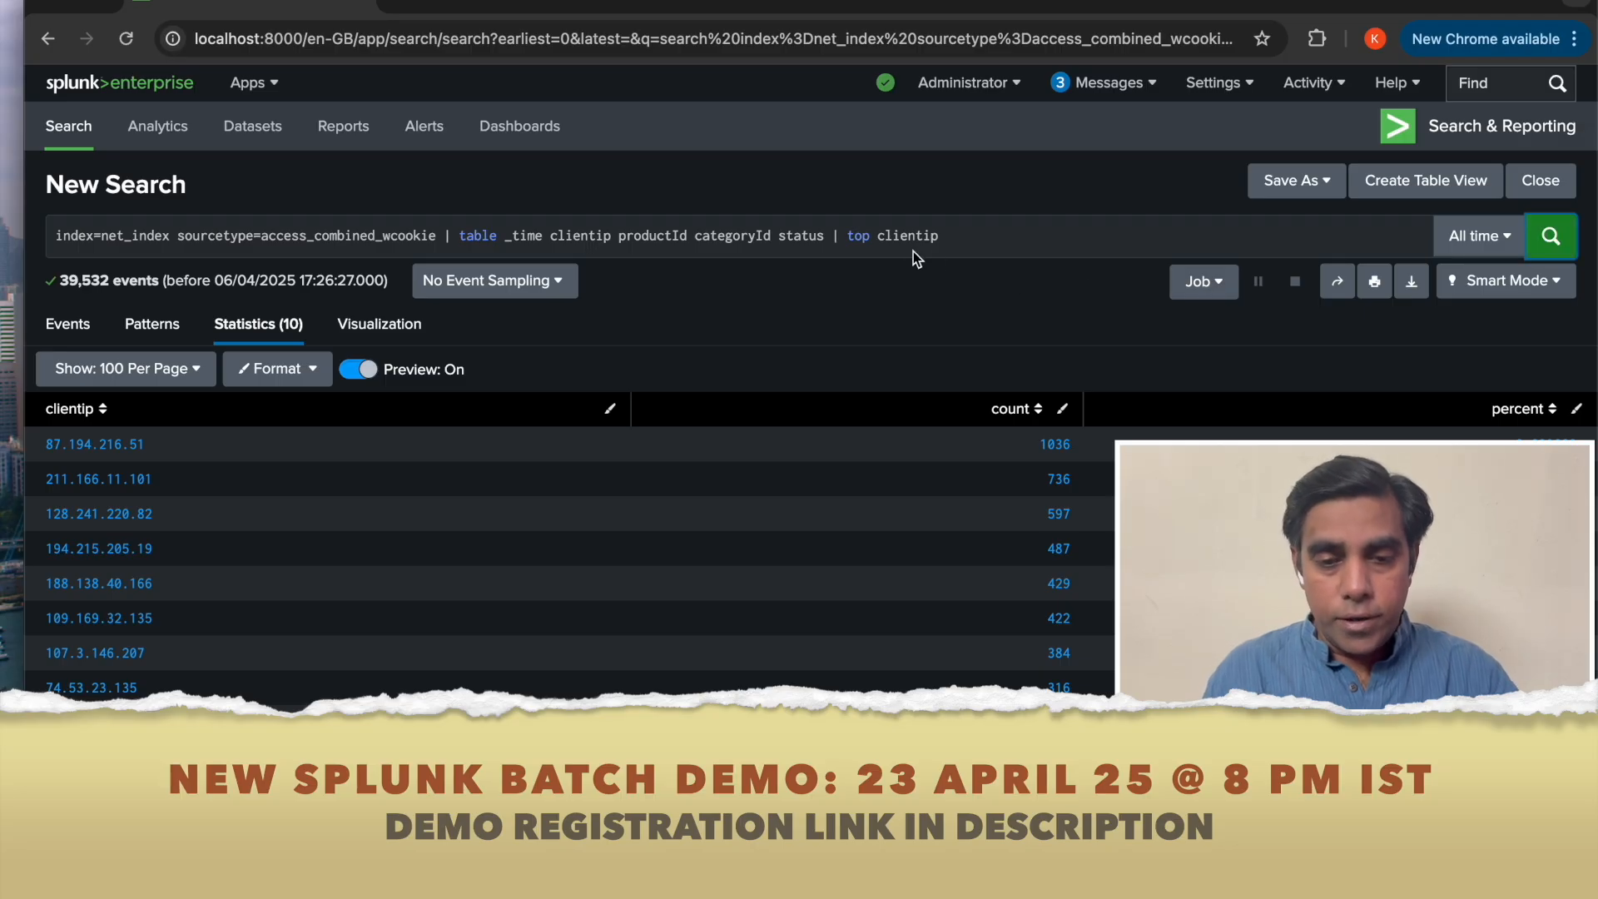
# Add _time before clientip in the top command and rerun the search.
pyautogui.click(878, 238)
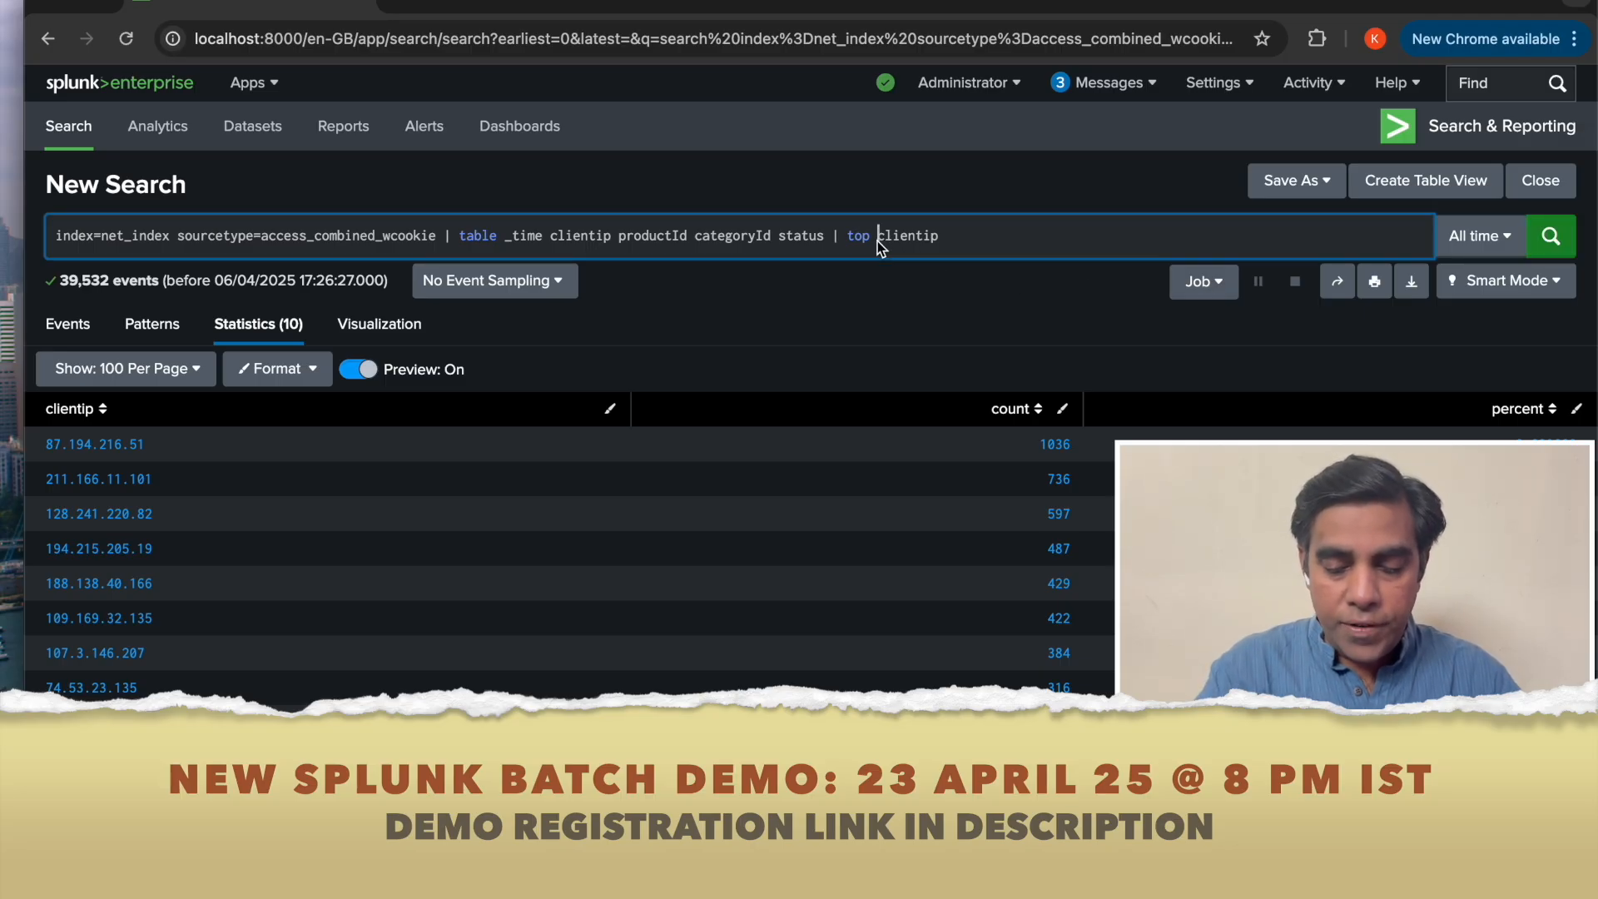
pyautogui.write('_time')
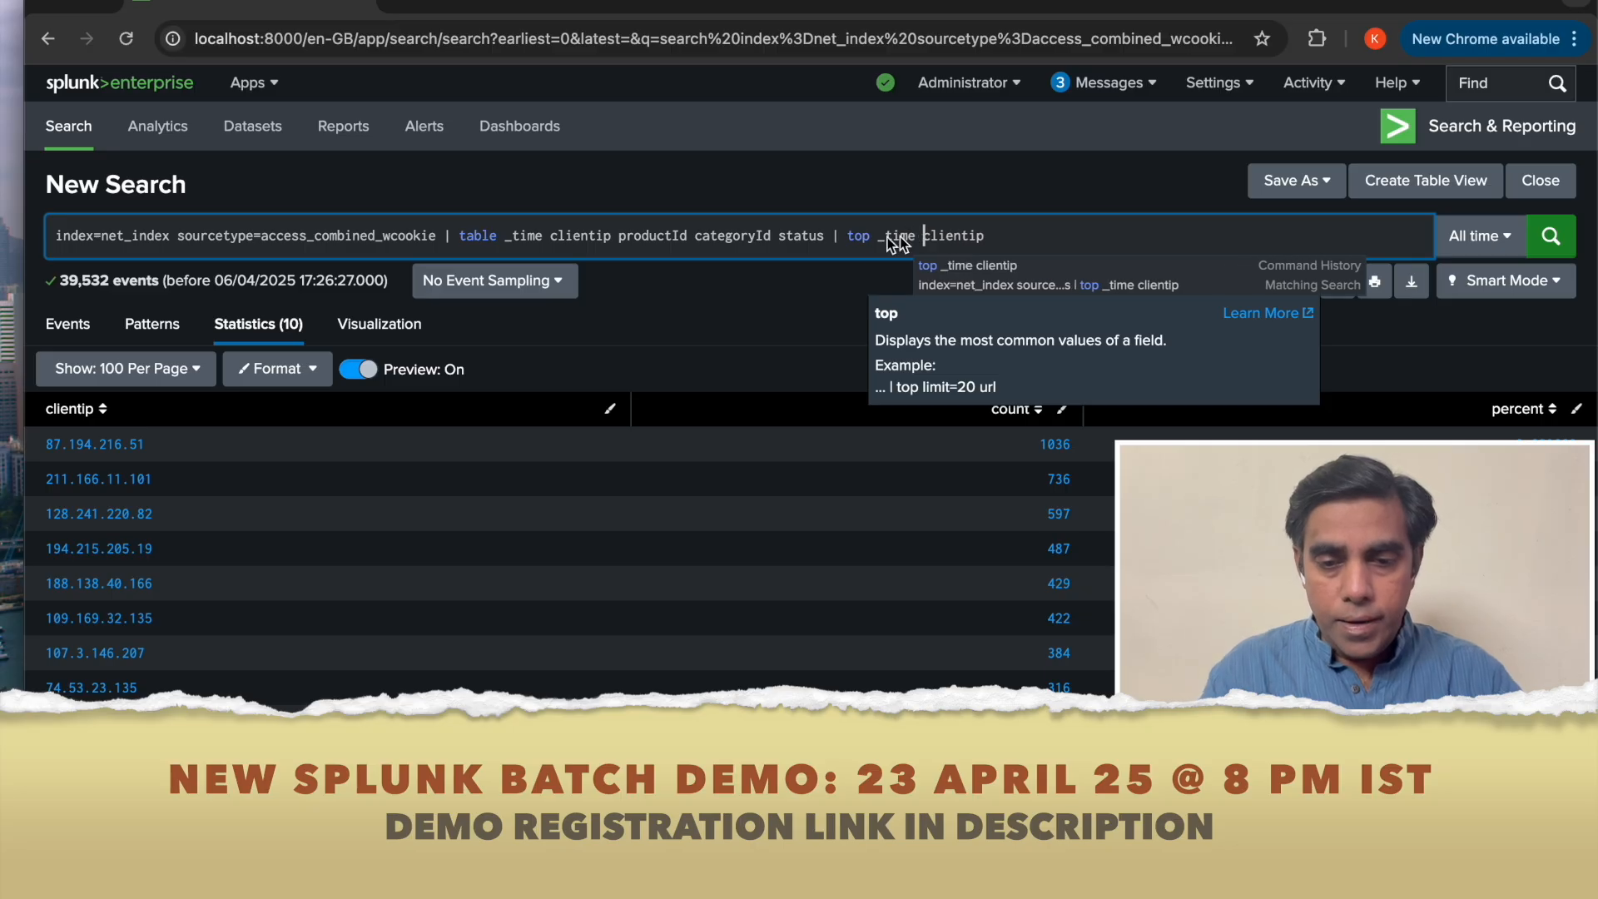
pyautogui.click(1553, 240)
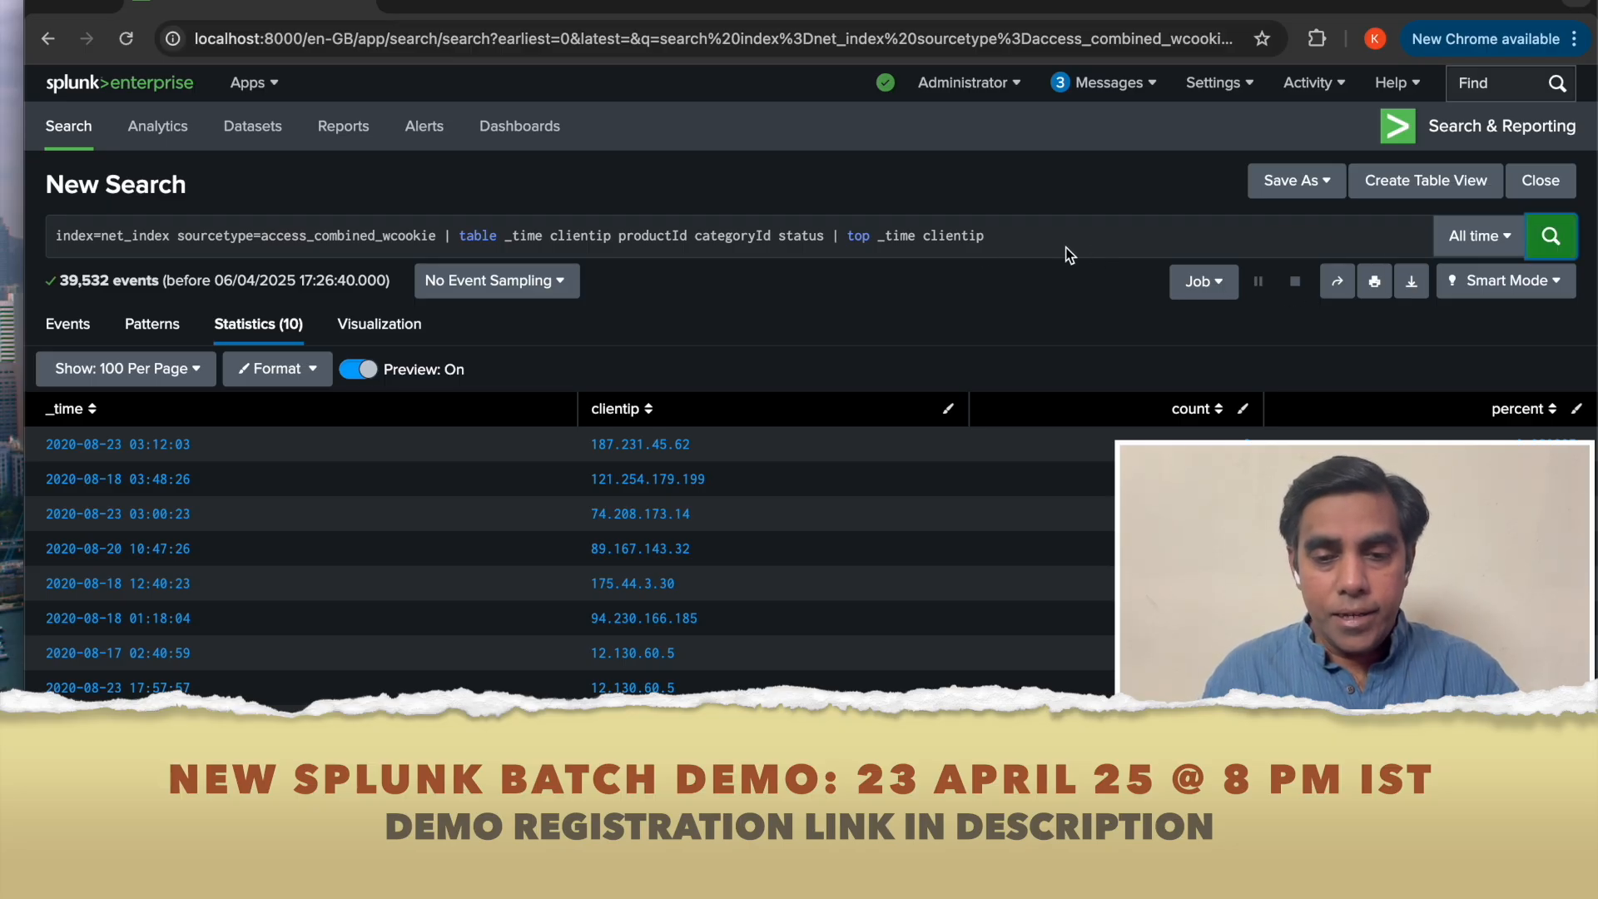
# Change the top command to sitop and rerun the search.
pyautogui.click(847, 236)
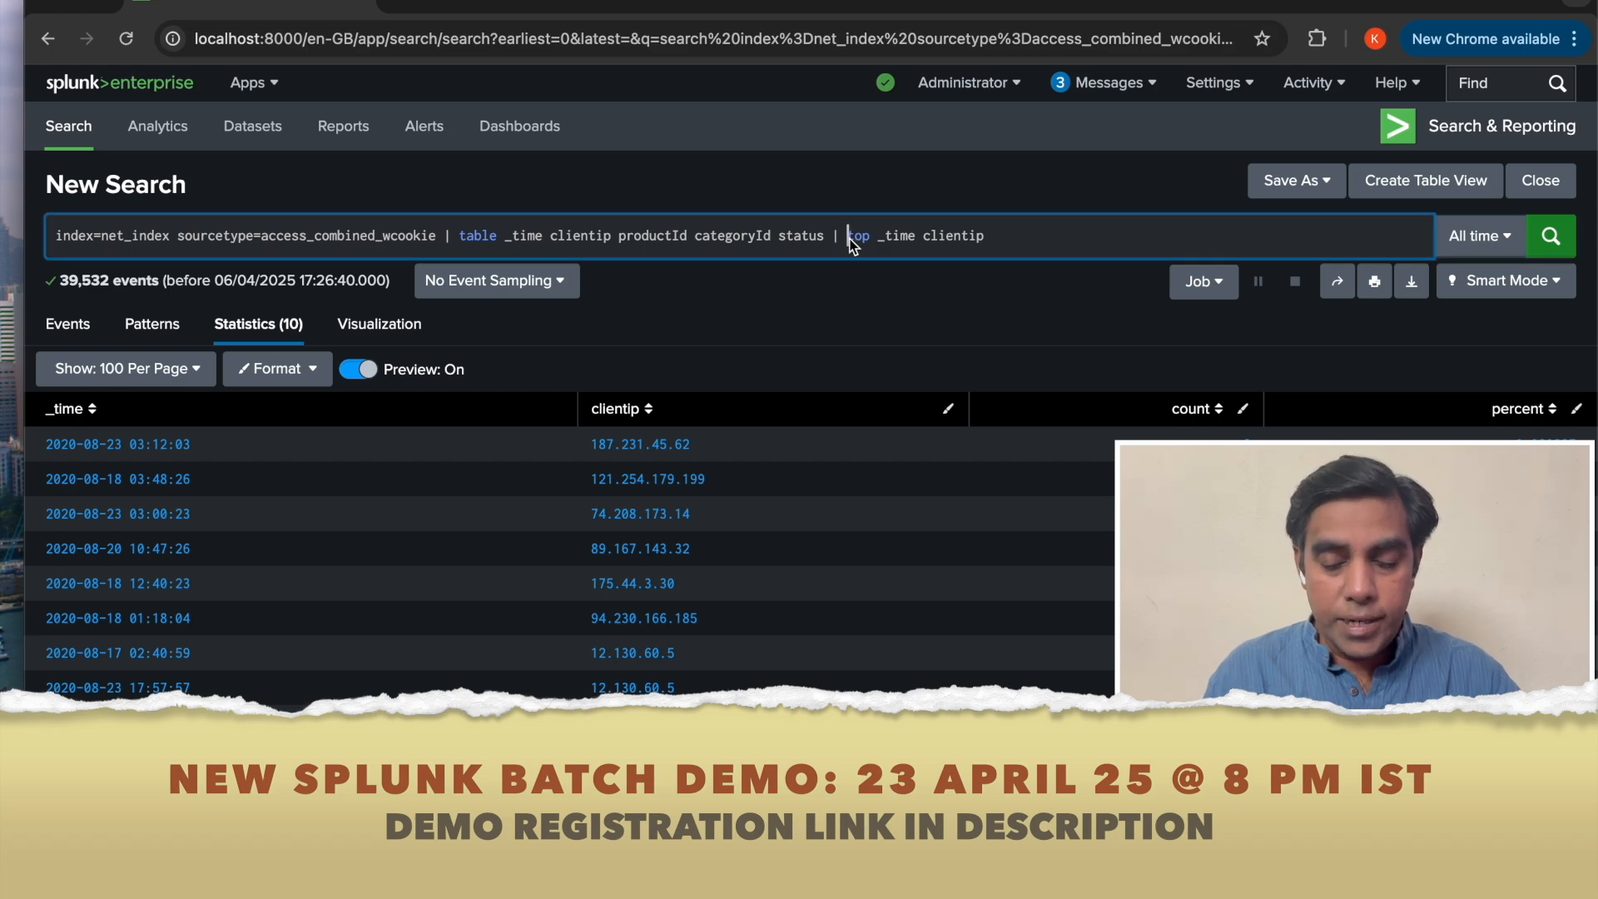
pyautogui.write('si')
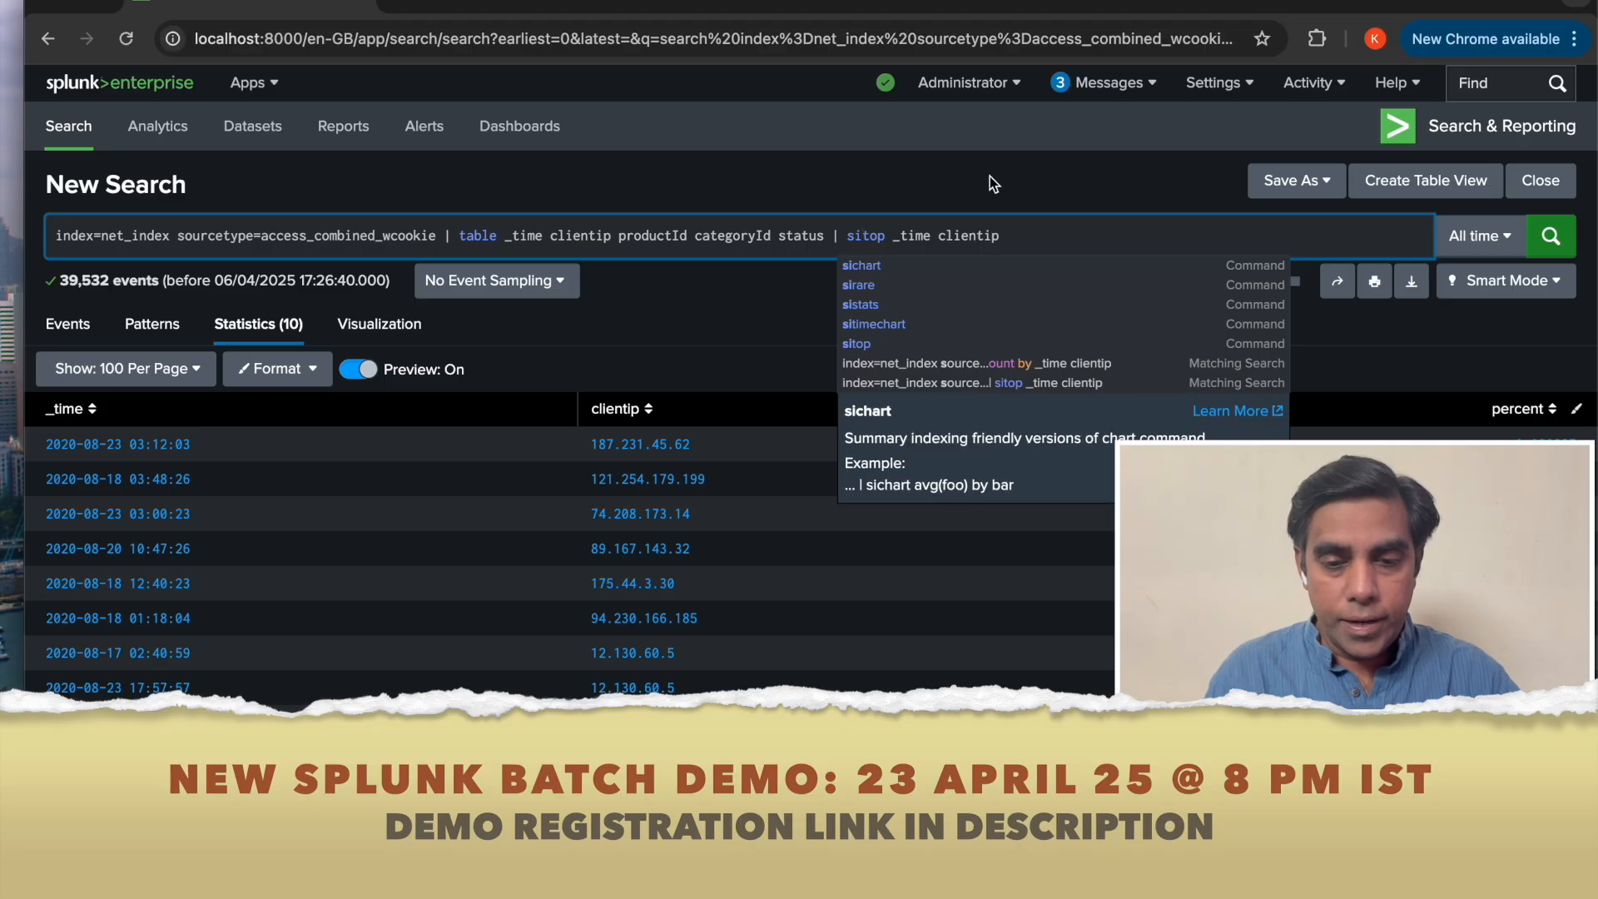
pyautogui.click(1551, 238)
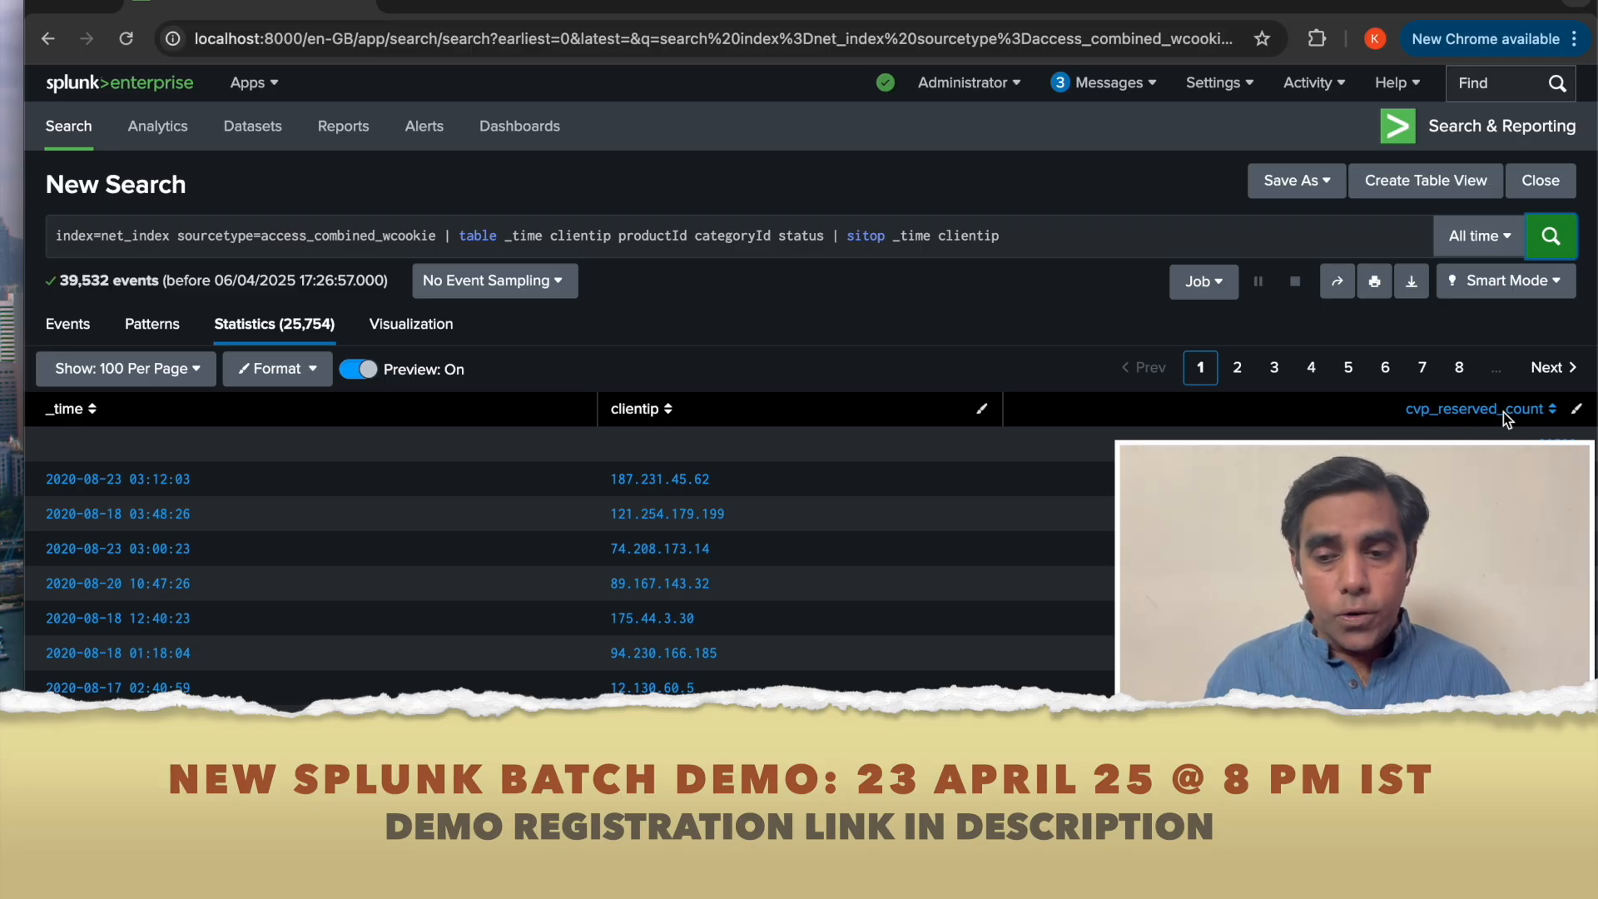
# Append the addinfo command to the search and run it.
pyautogui.click(1086, 245)
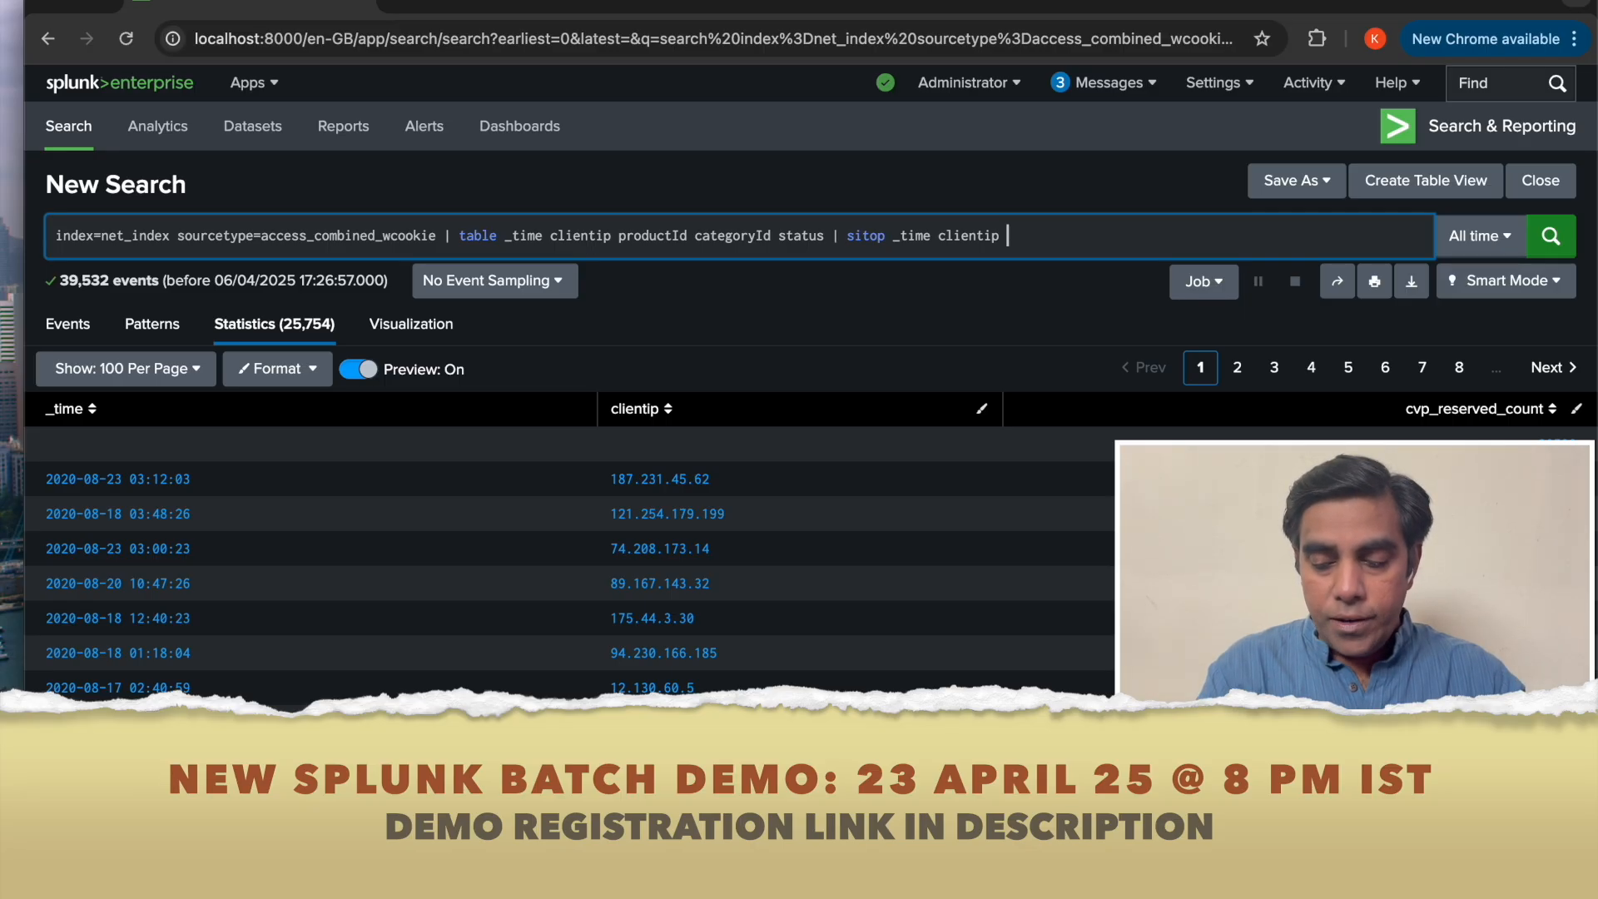
pyautogui.write('| addinfo')
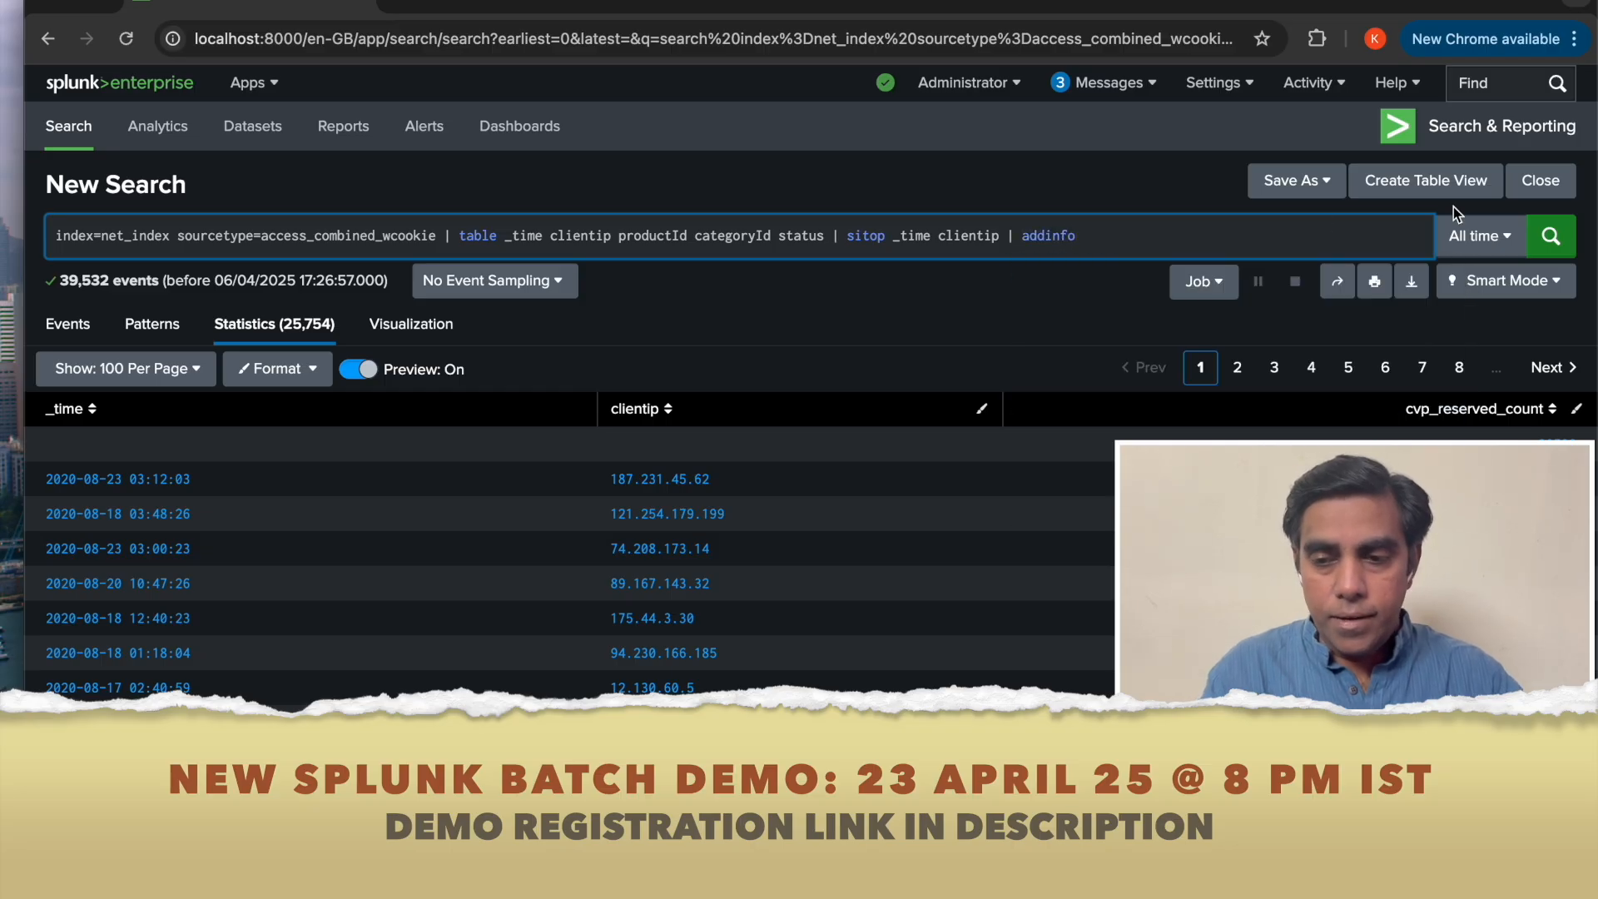
pyautogui.click(1545, 241)
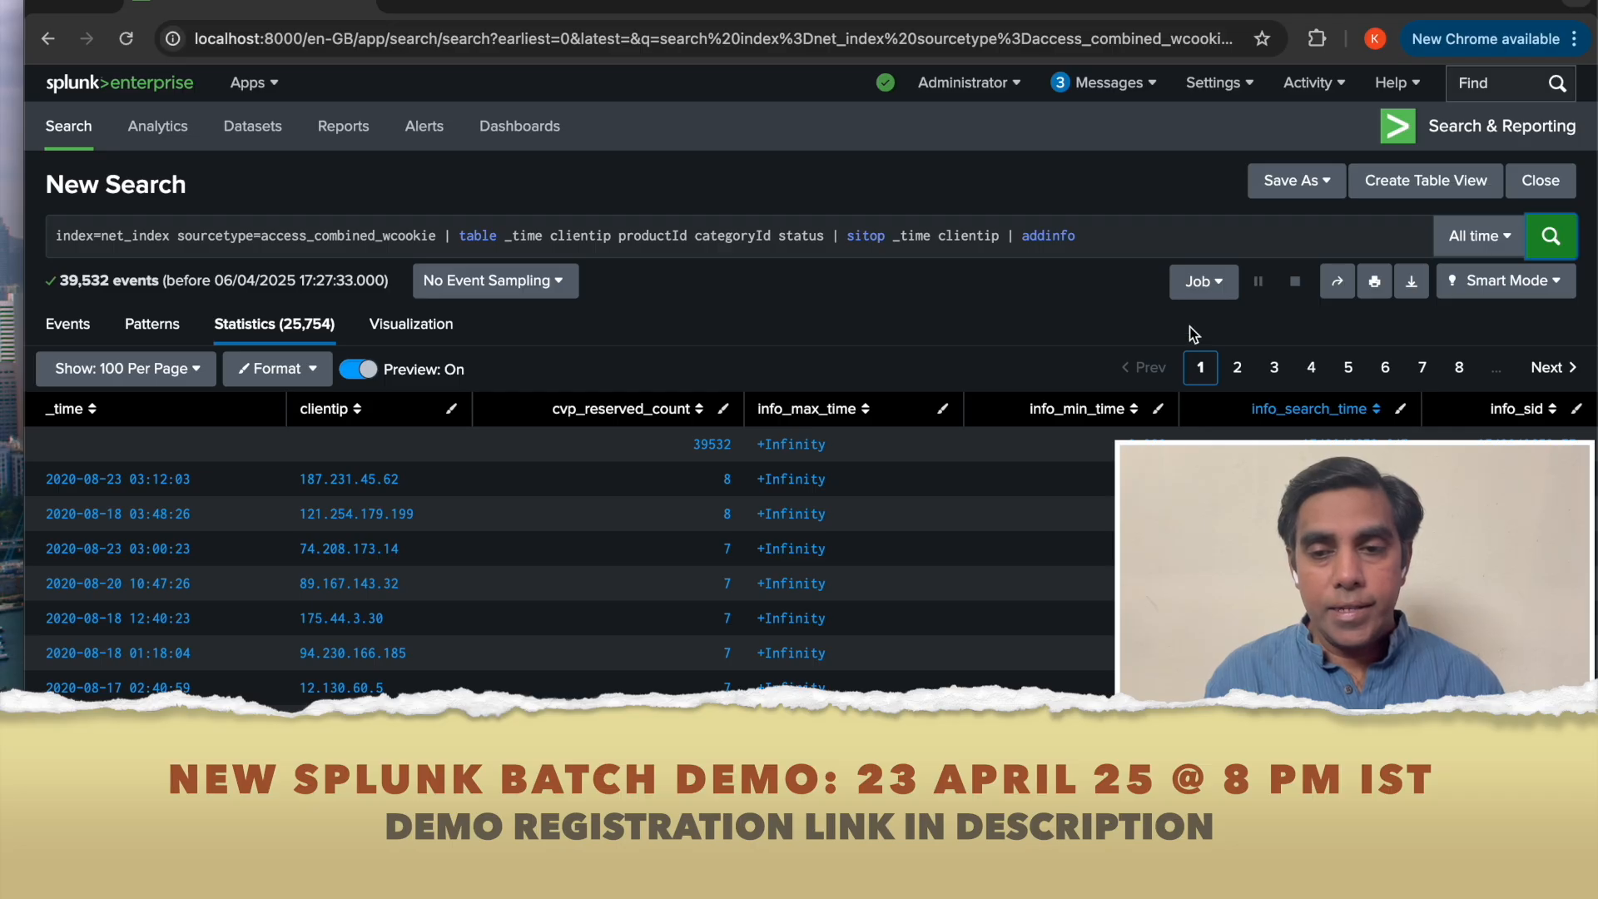
# Duplicate the search tab and open the Indexes settings page to review the list of indexes.
pyautogui.click(1243, 89)
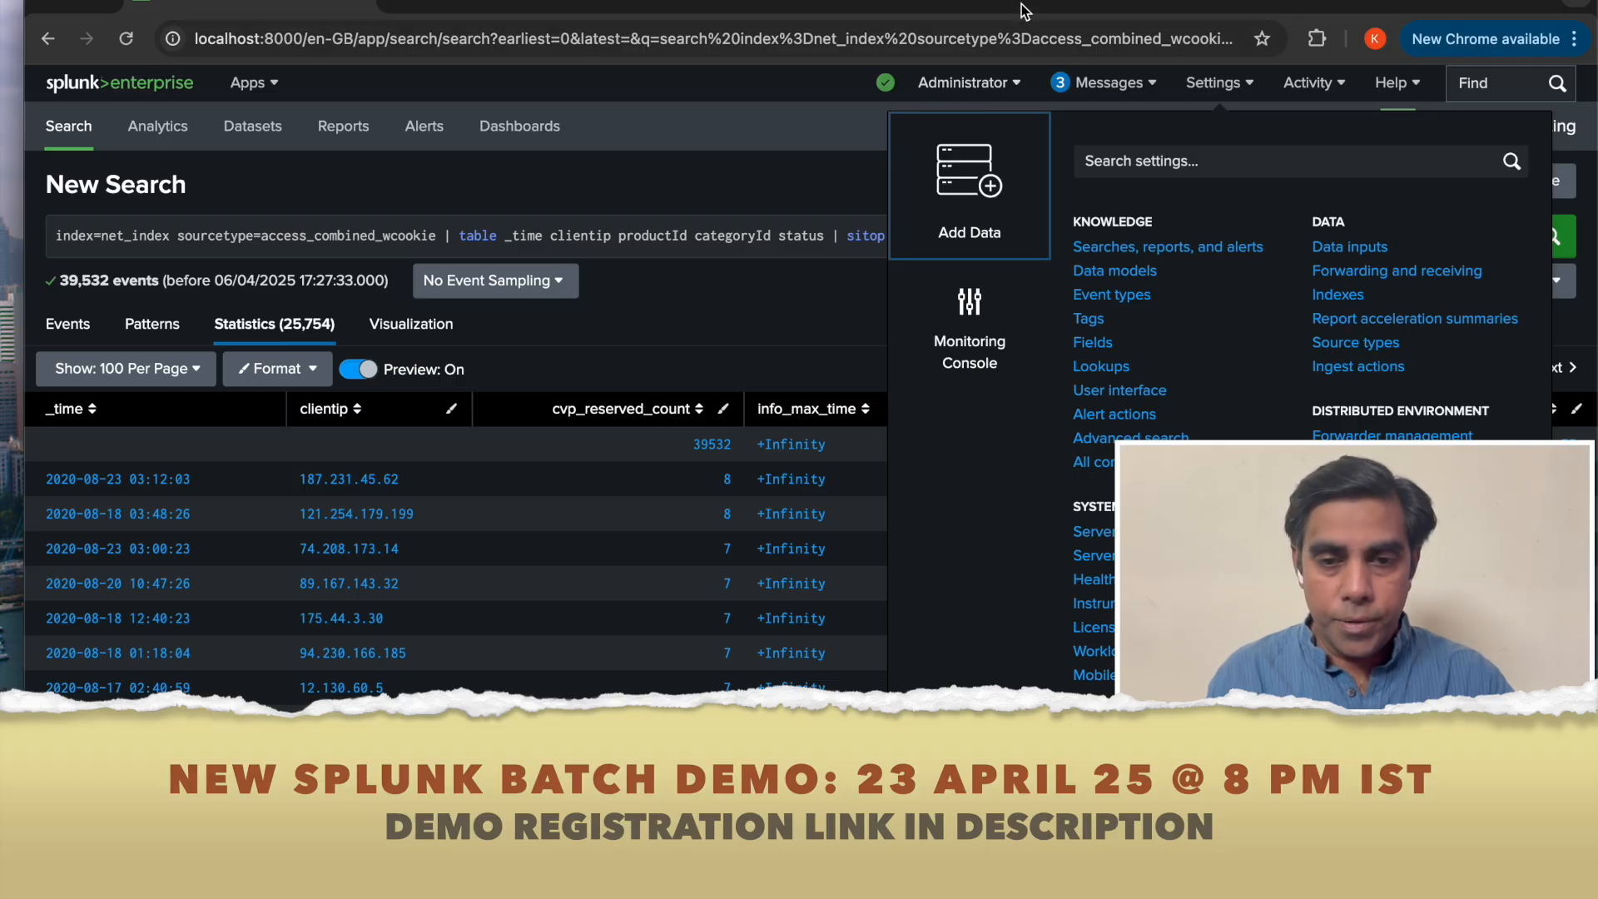
pyautogui.rightClick(292, 3)
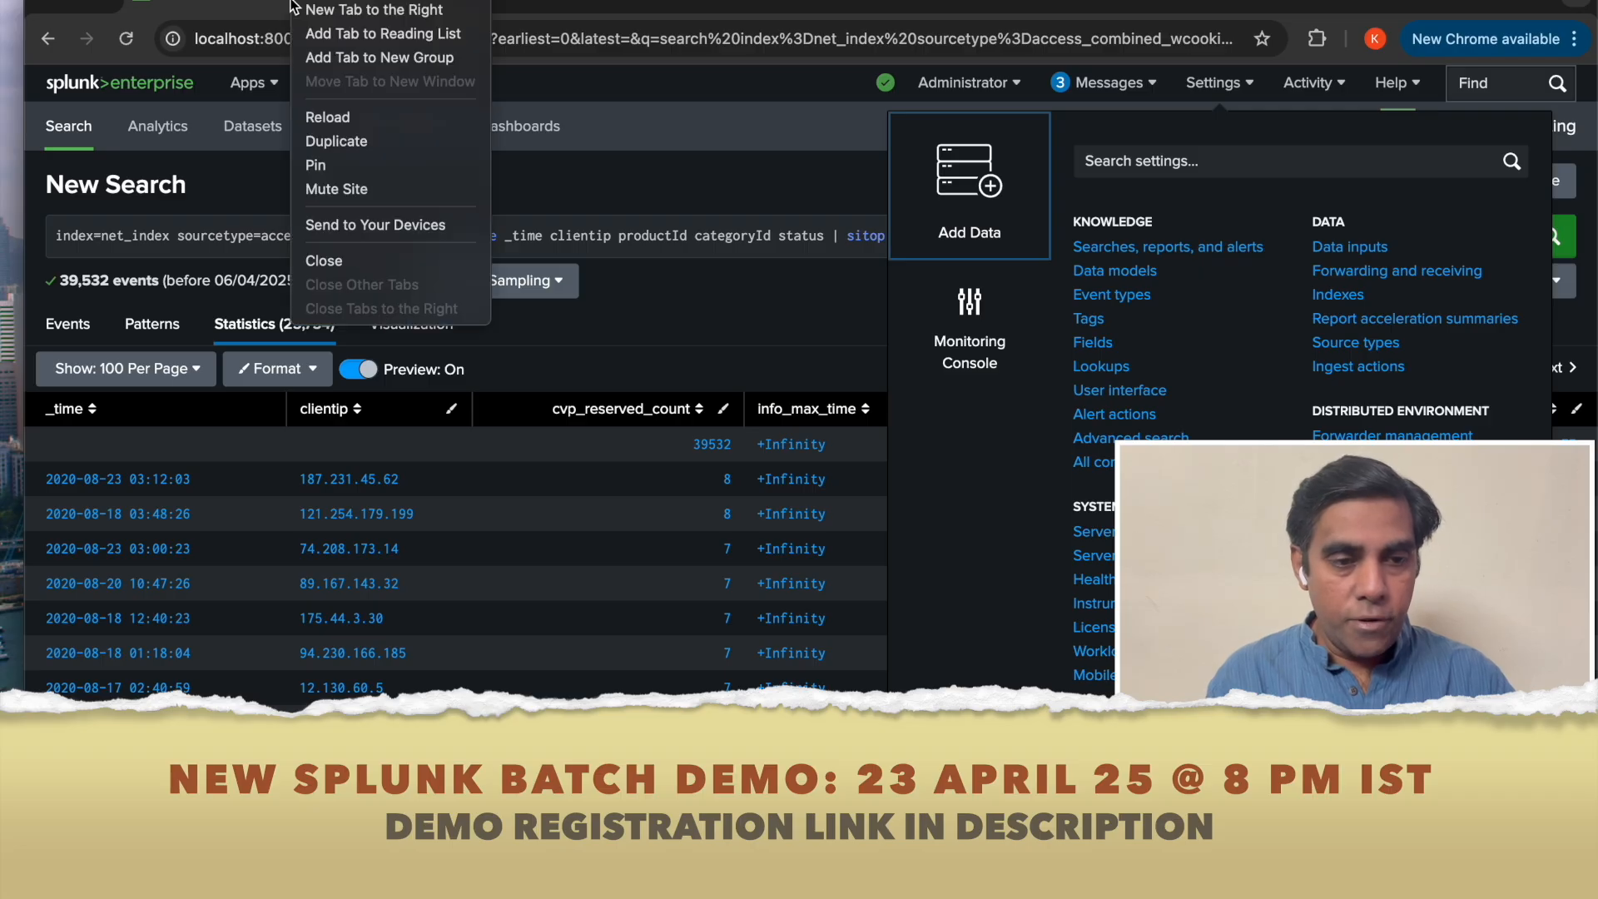
pyautogui.click(357, 143)
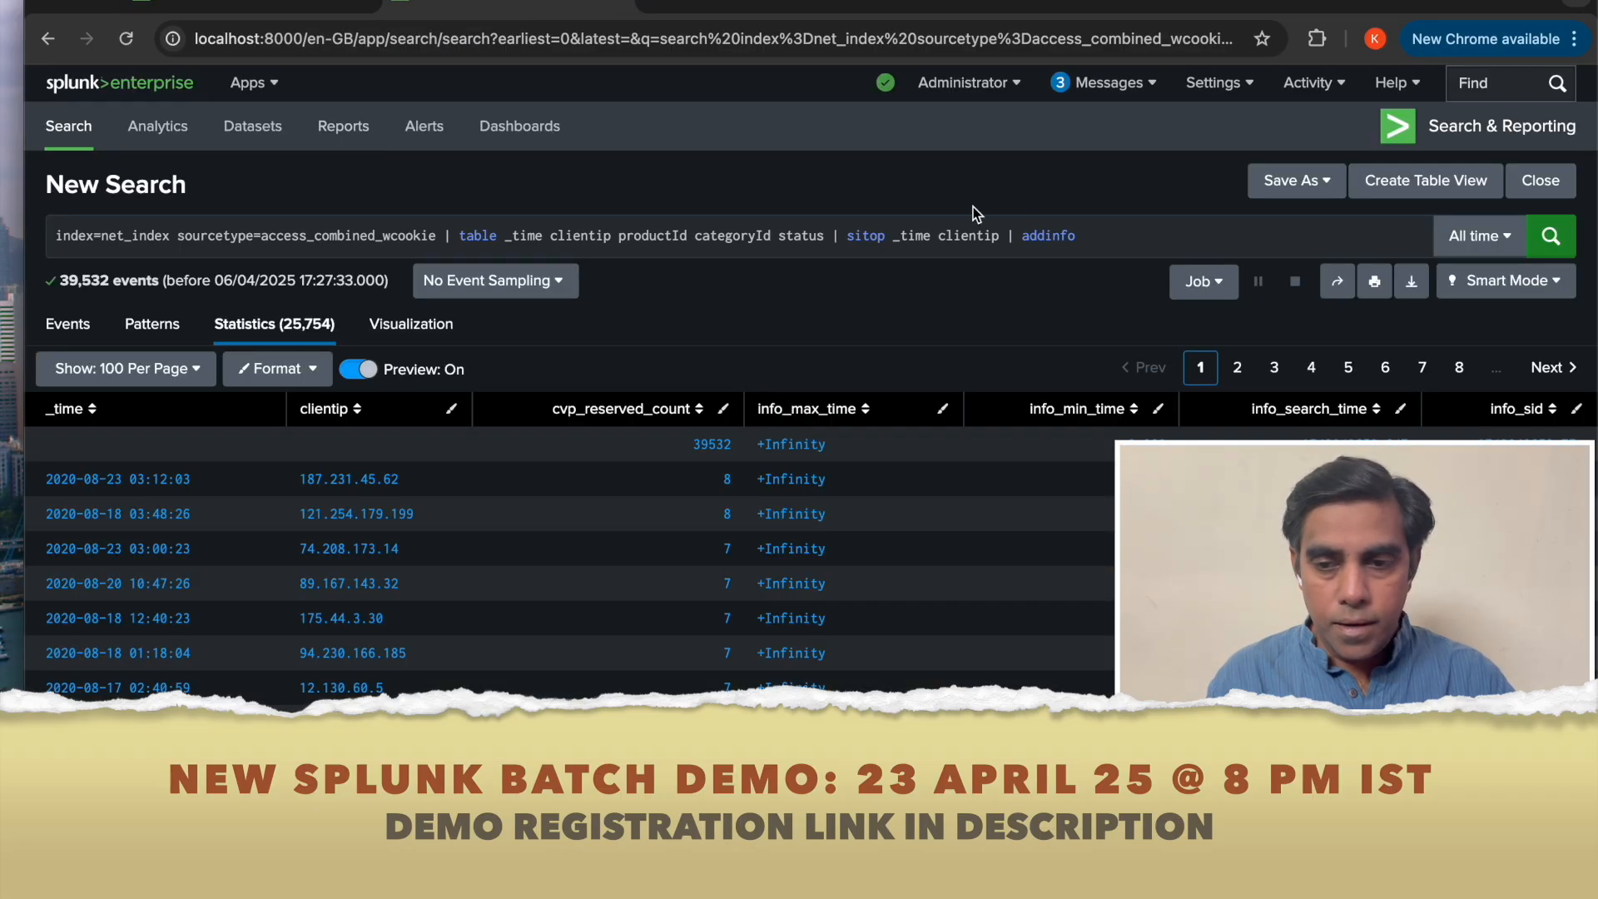
pyautogui.click(1243, 87)
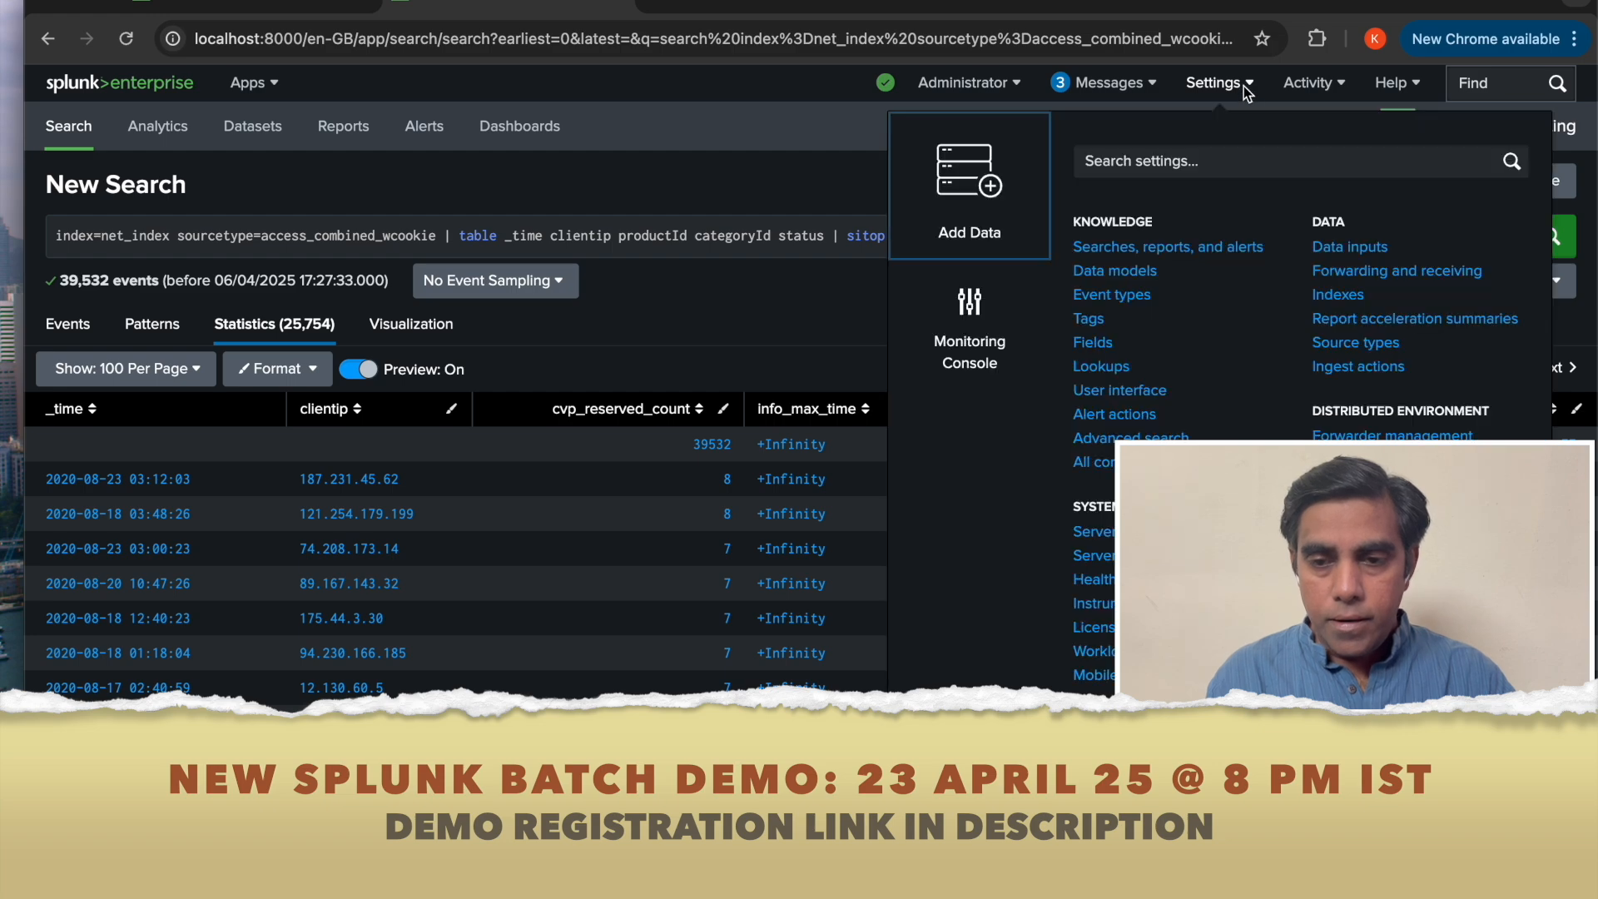
pyautogui.click(1340, 296)
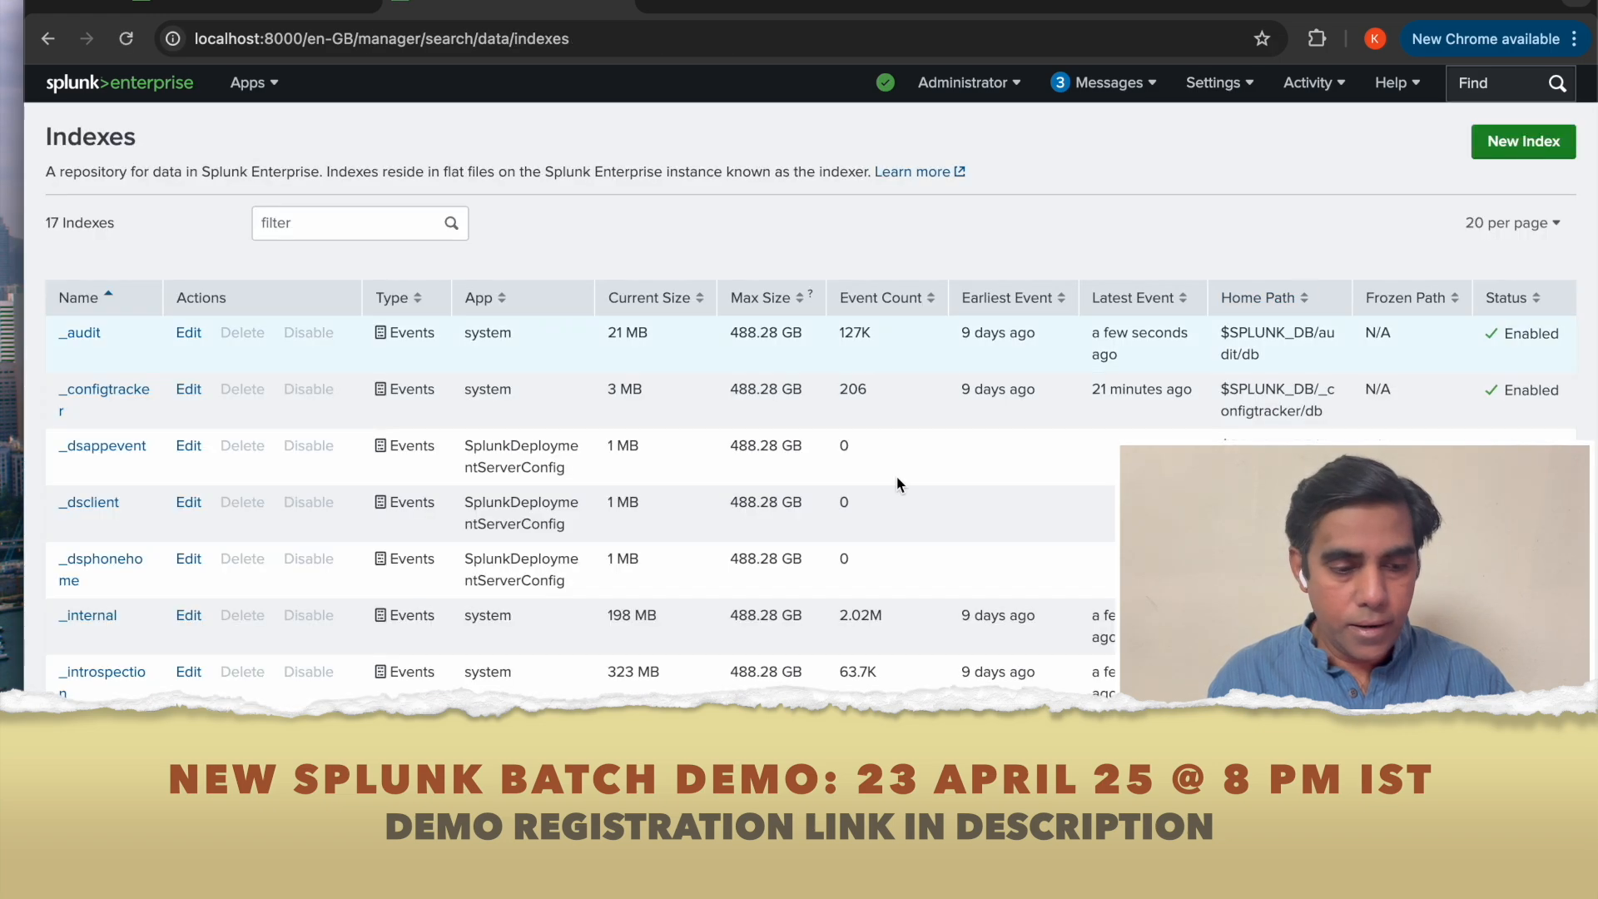
pyautogui.scroll(-3, 547, 615)
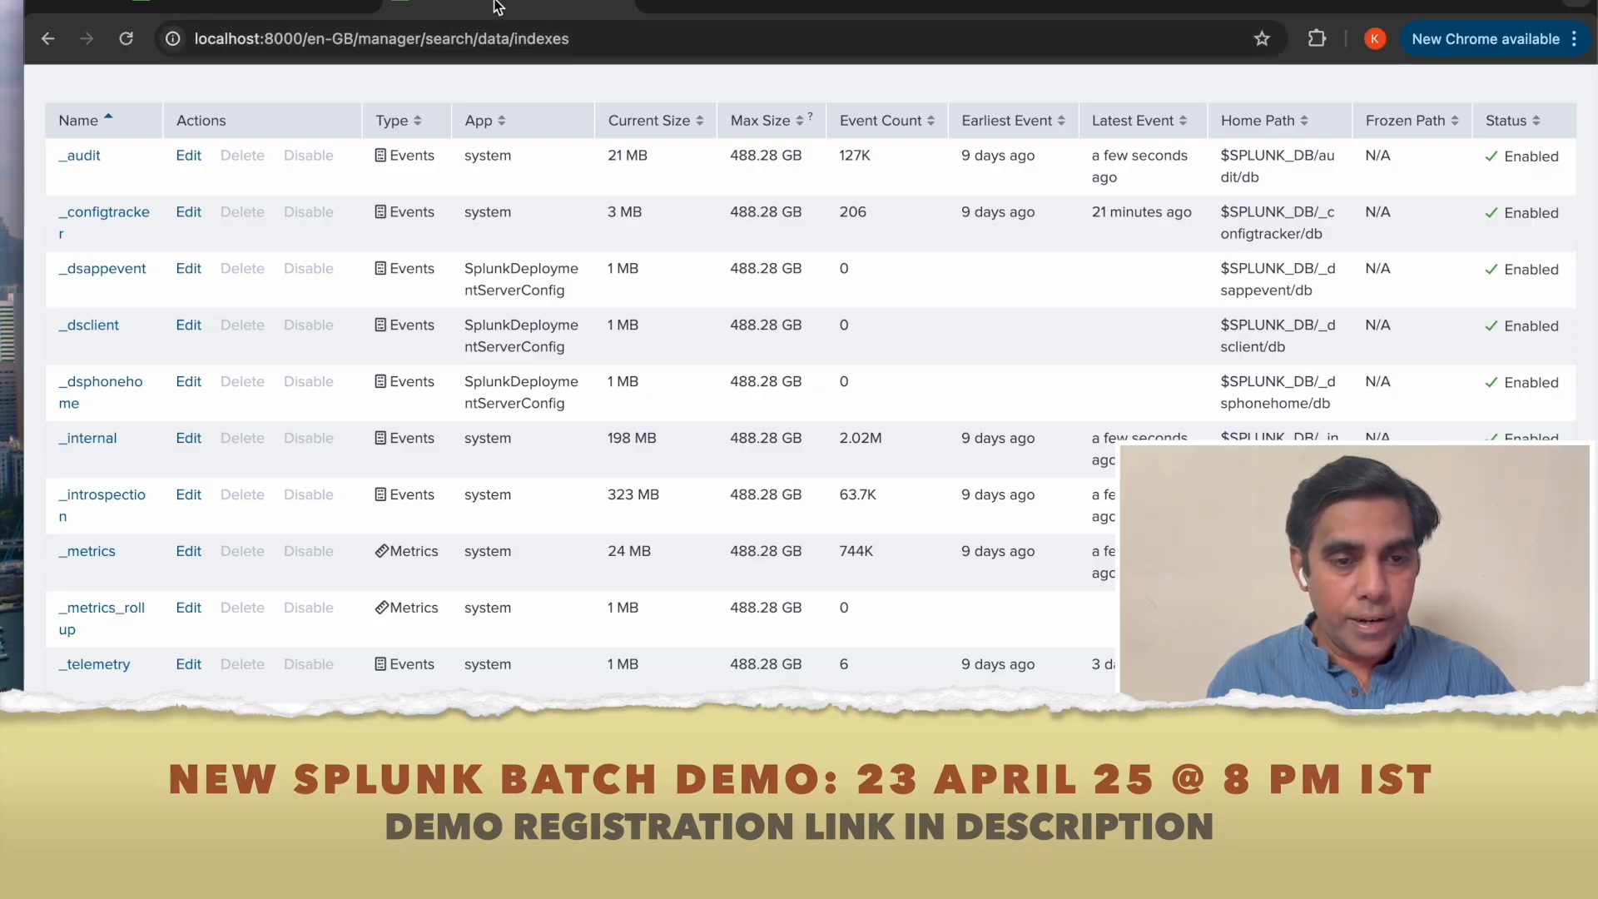
pyautogui.scroll(5, 999, 208)
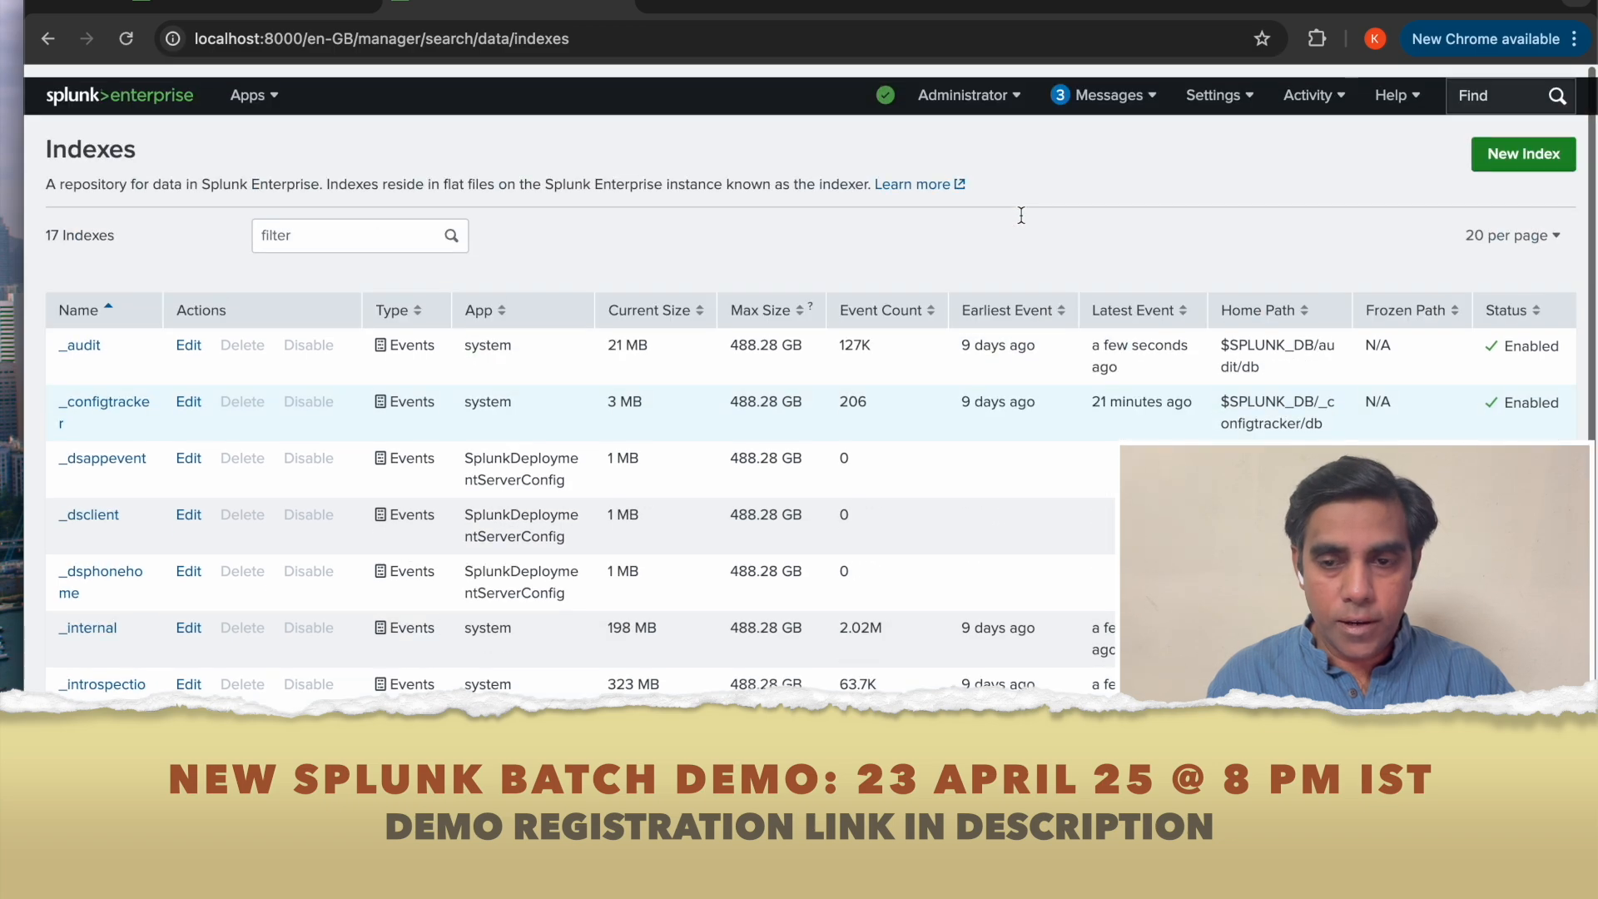
# Open All configurations and filter the list for the client_counts saved search.
pyautogui.click(1230, 88)
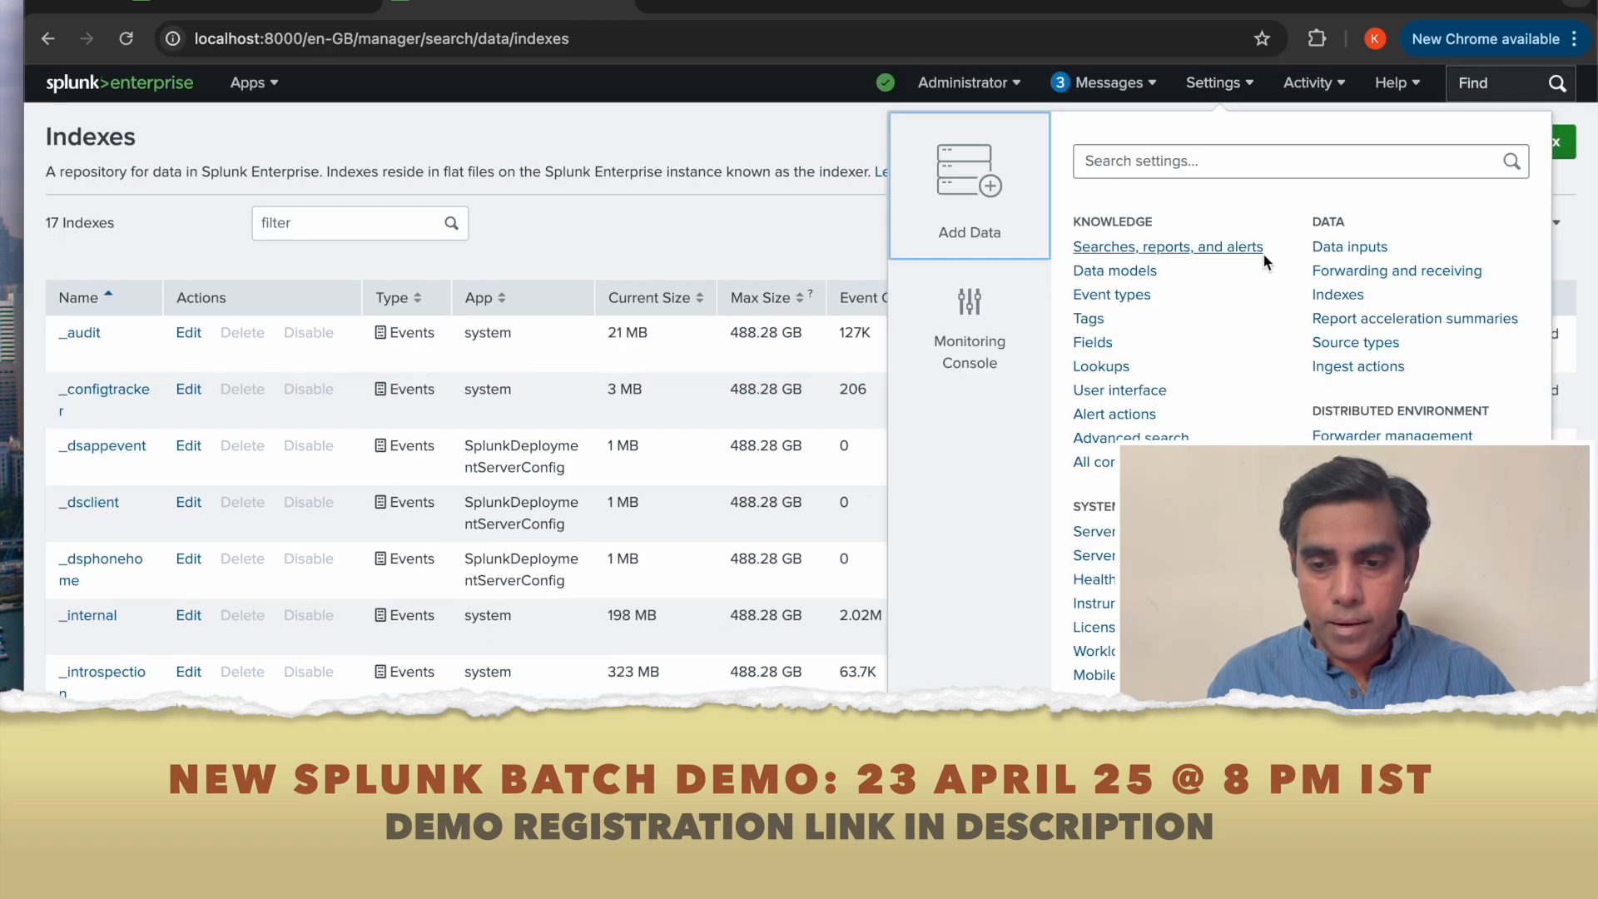
pyautogui.click(1092, 461)
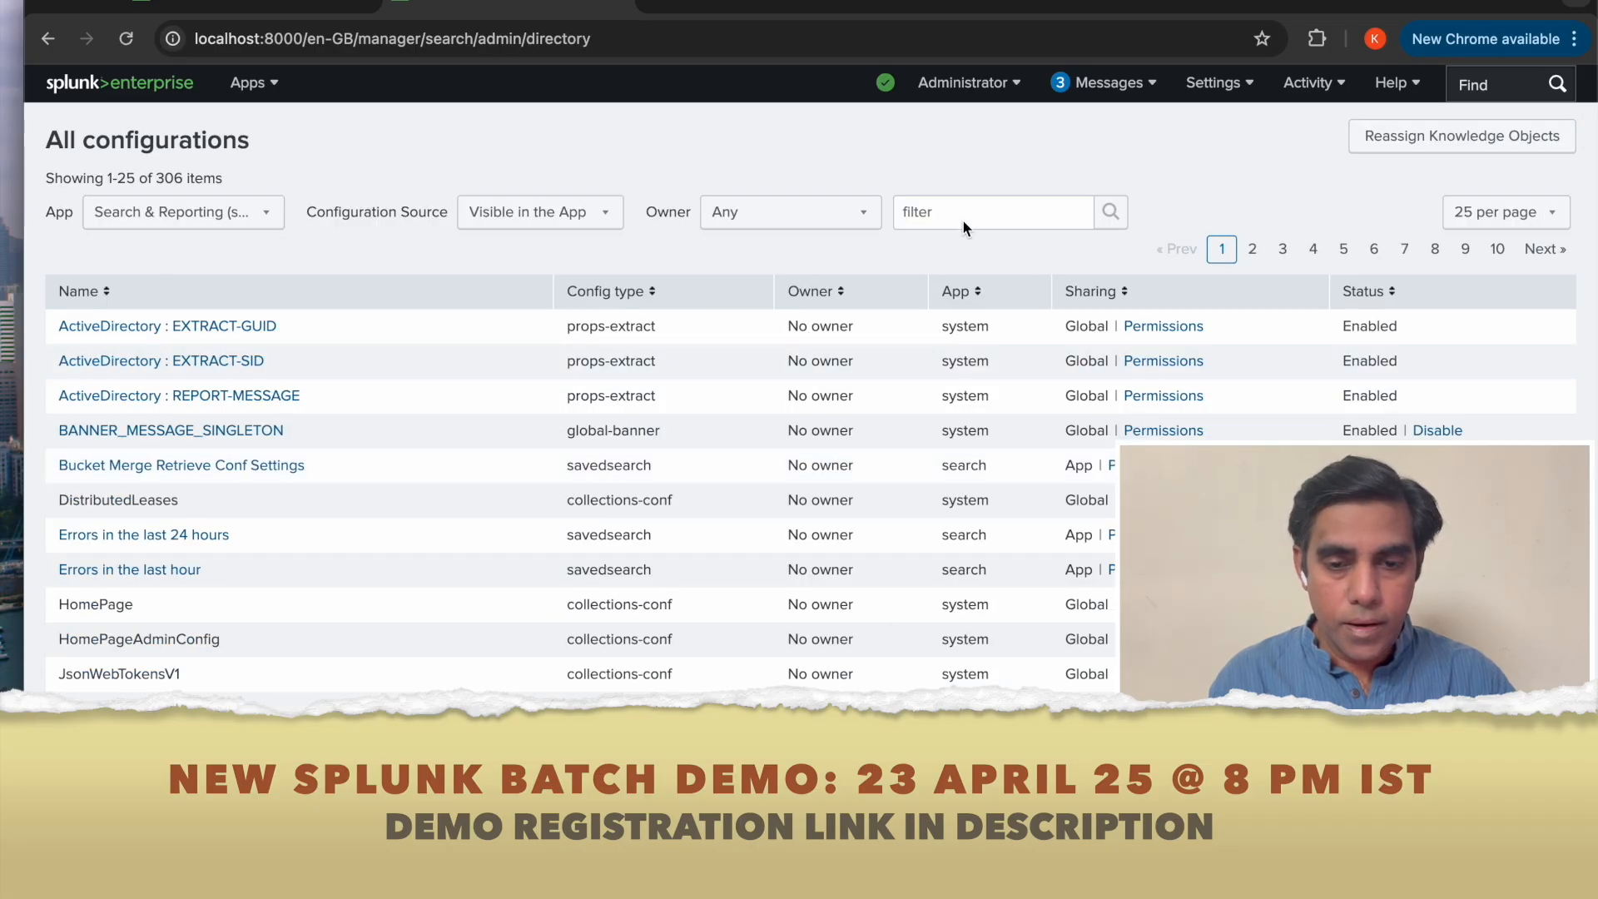
pyautogui.click(963, 222)
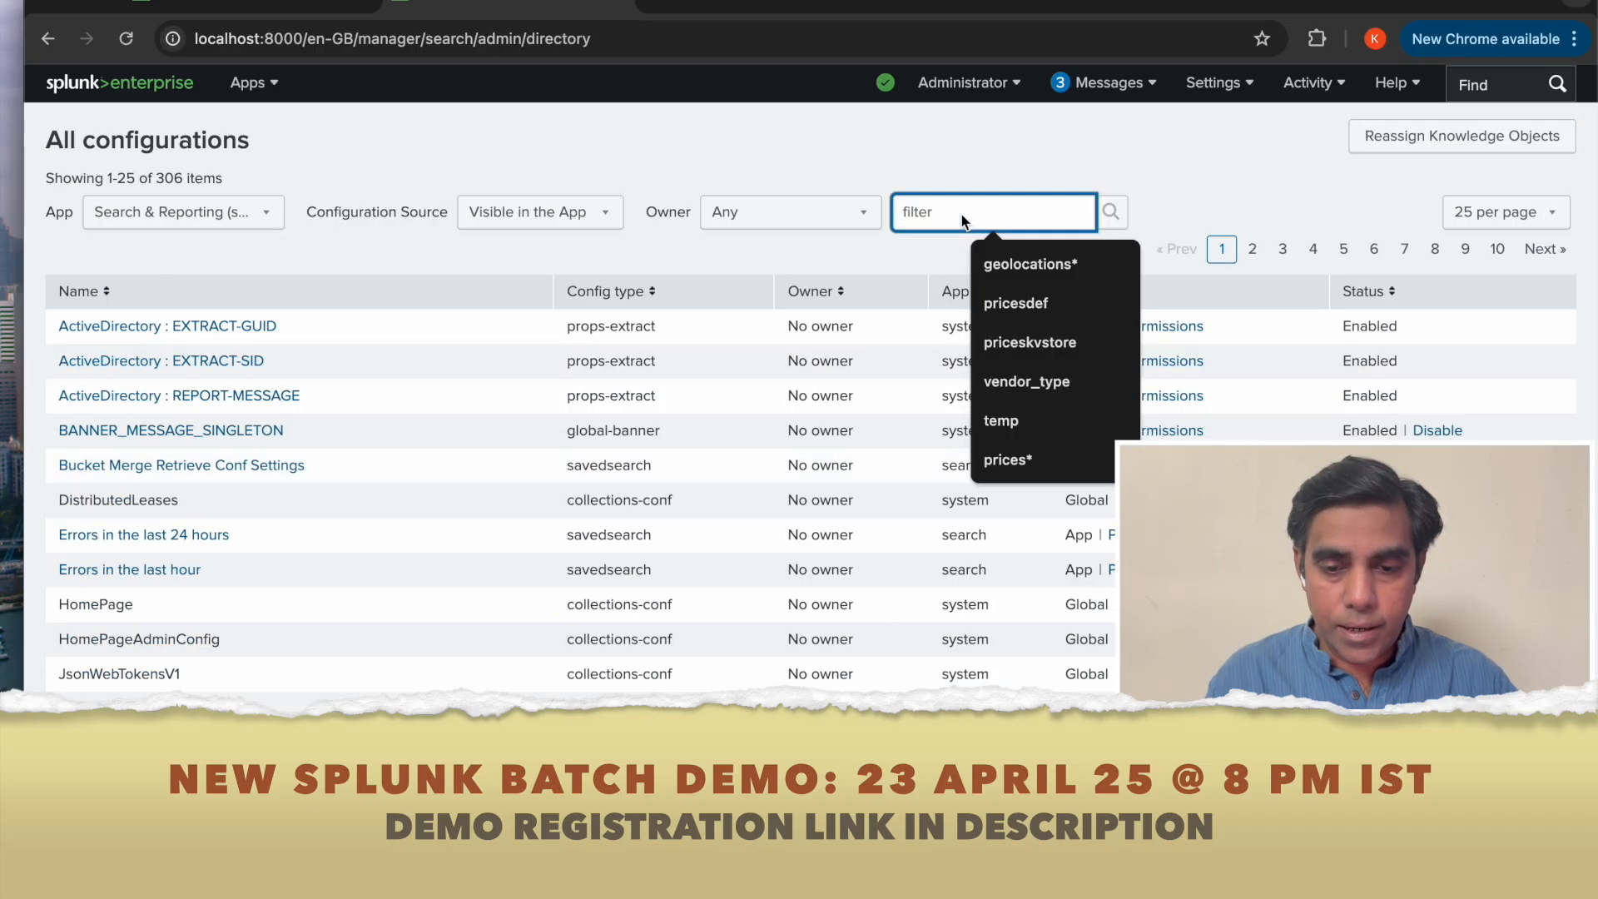
pyautogui.write('client_counts')
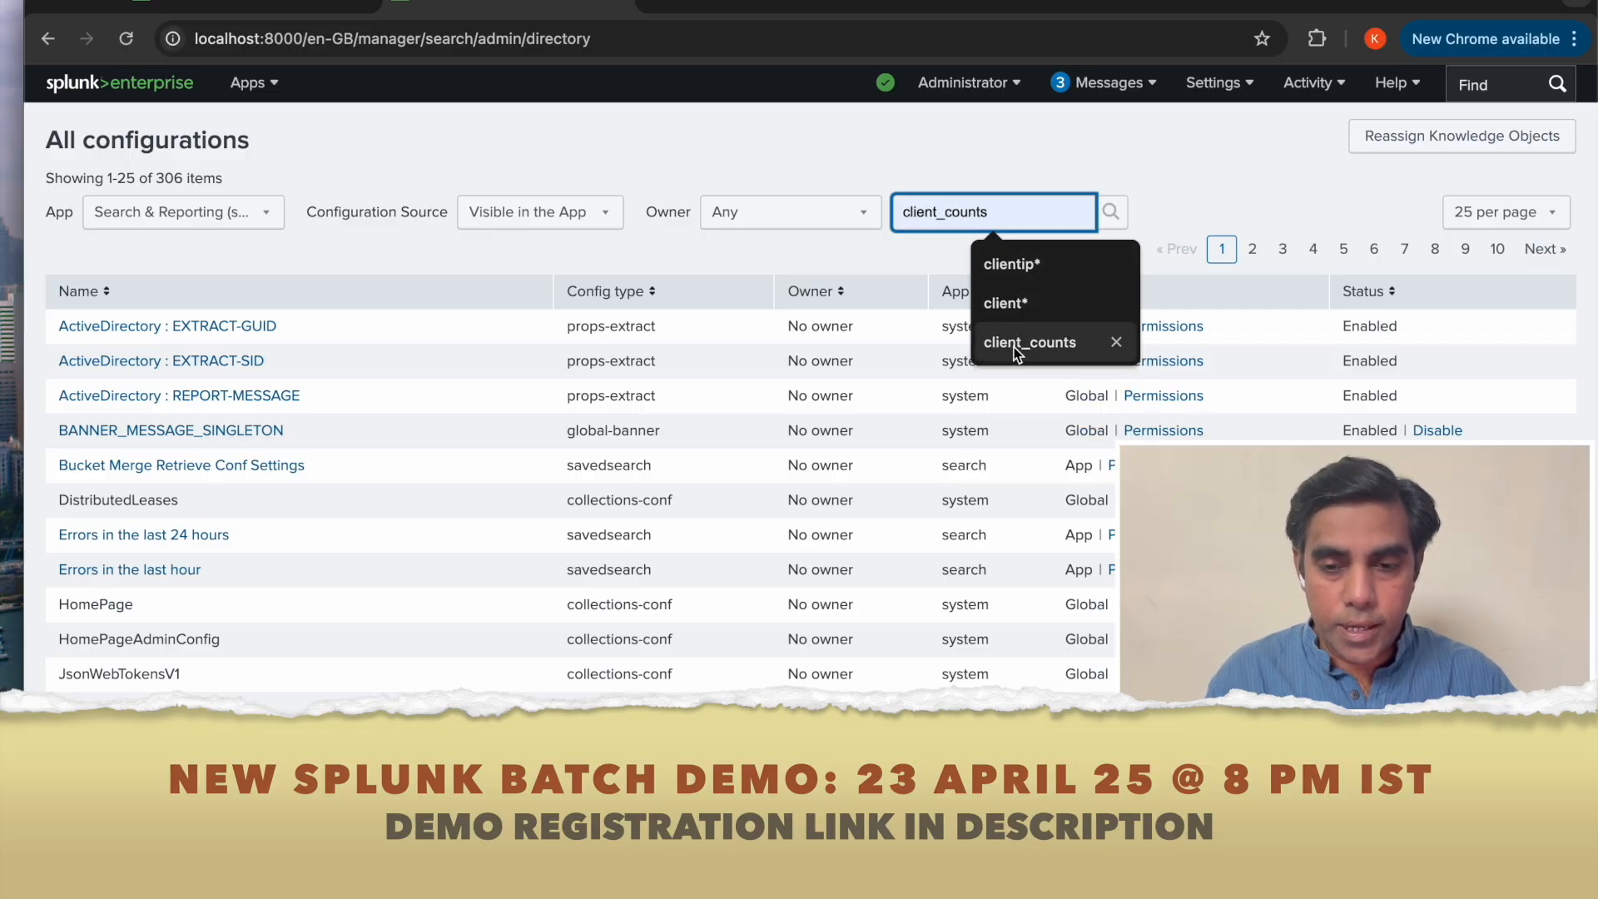
pyautogui.click(1013, 342)
pyautogui.click(1110, 218)
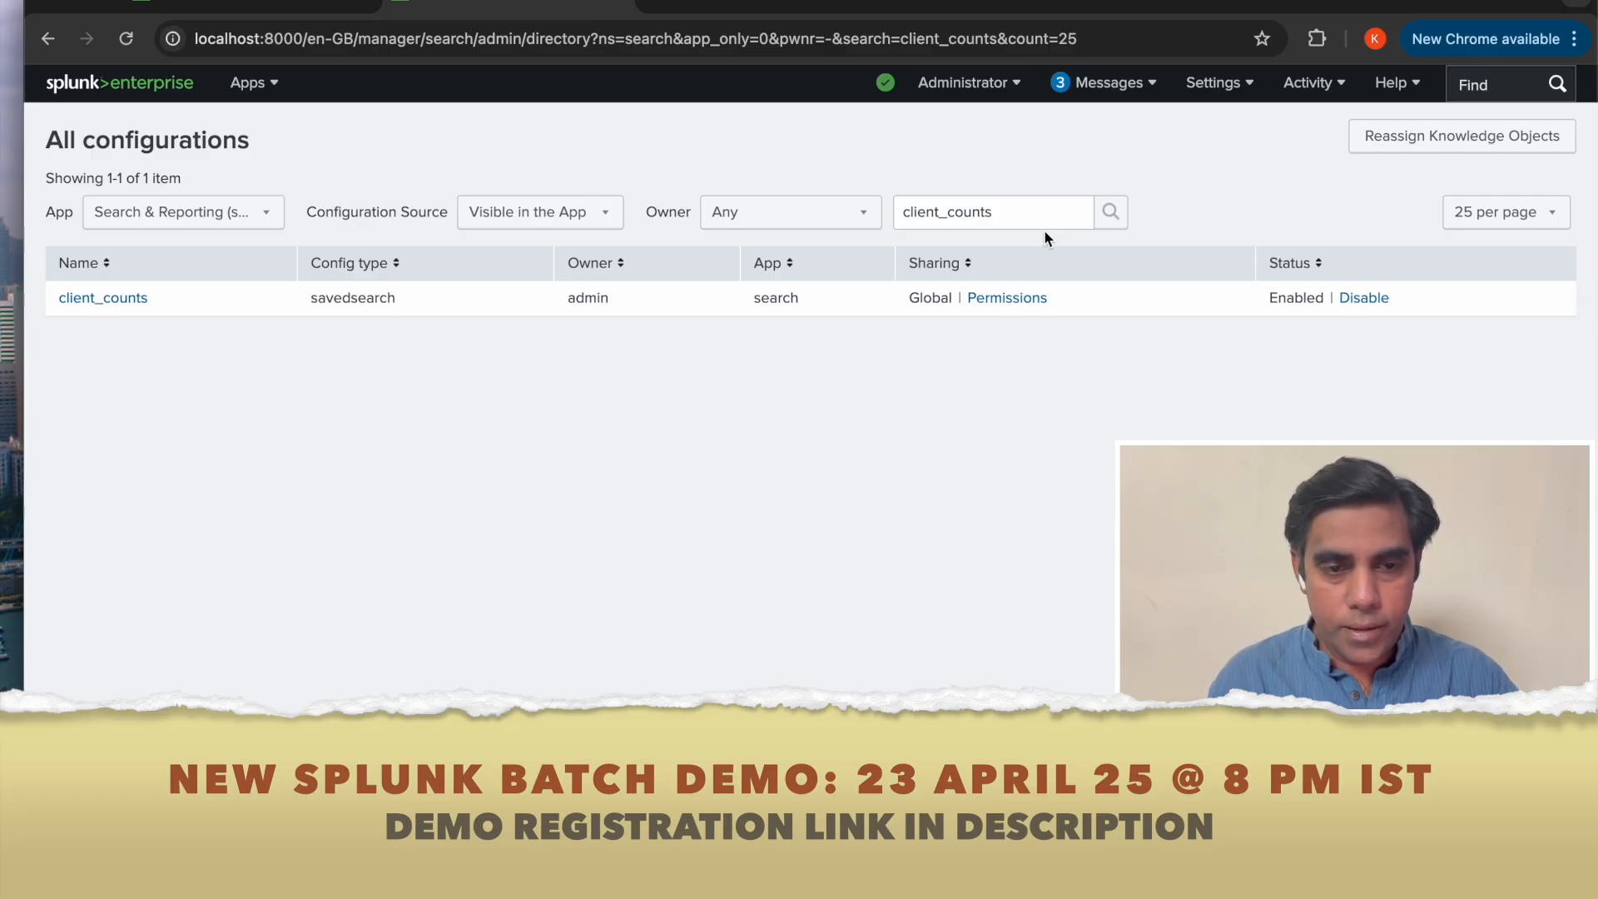
# In another duplicated tab, search index="clientcounts" over All time.
pyautogui.rightClick(524, 5)
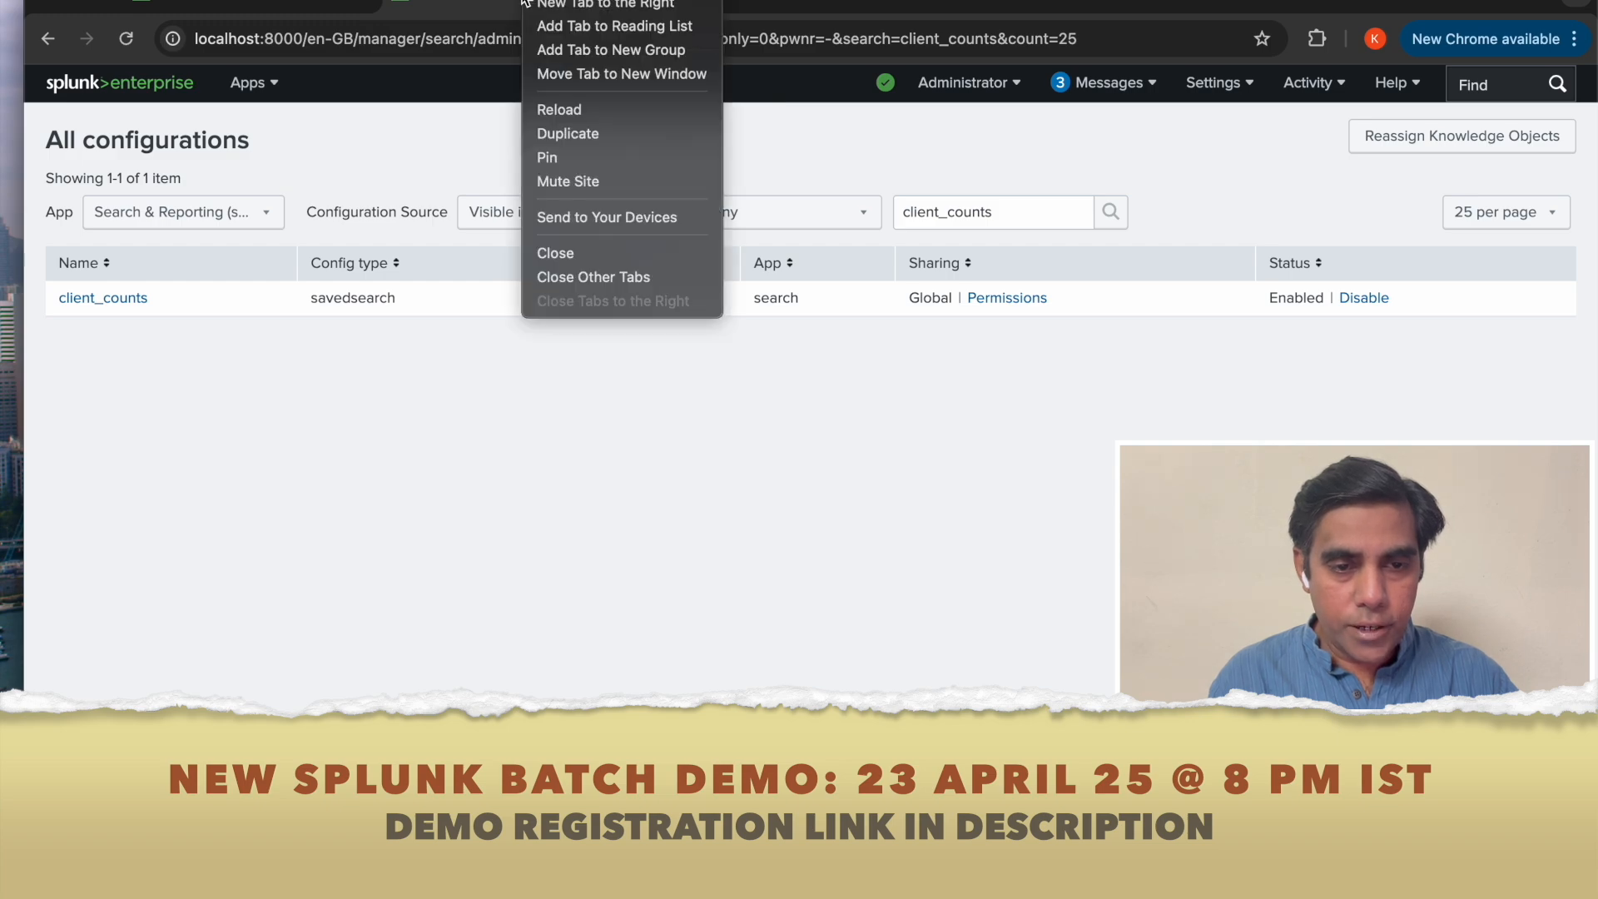
pyautogui.click(593, 133)
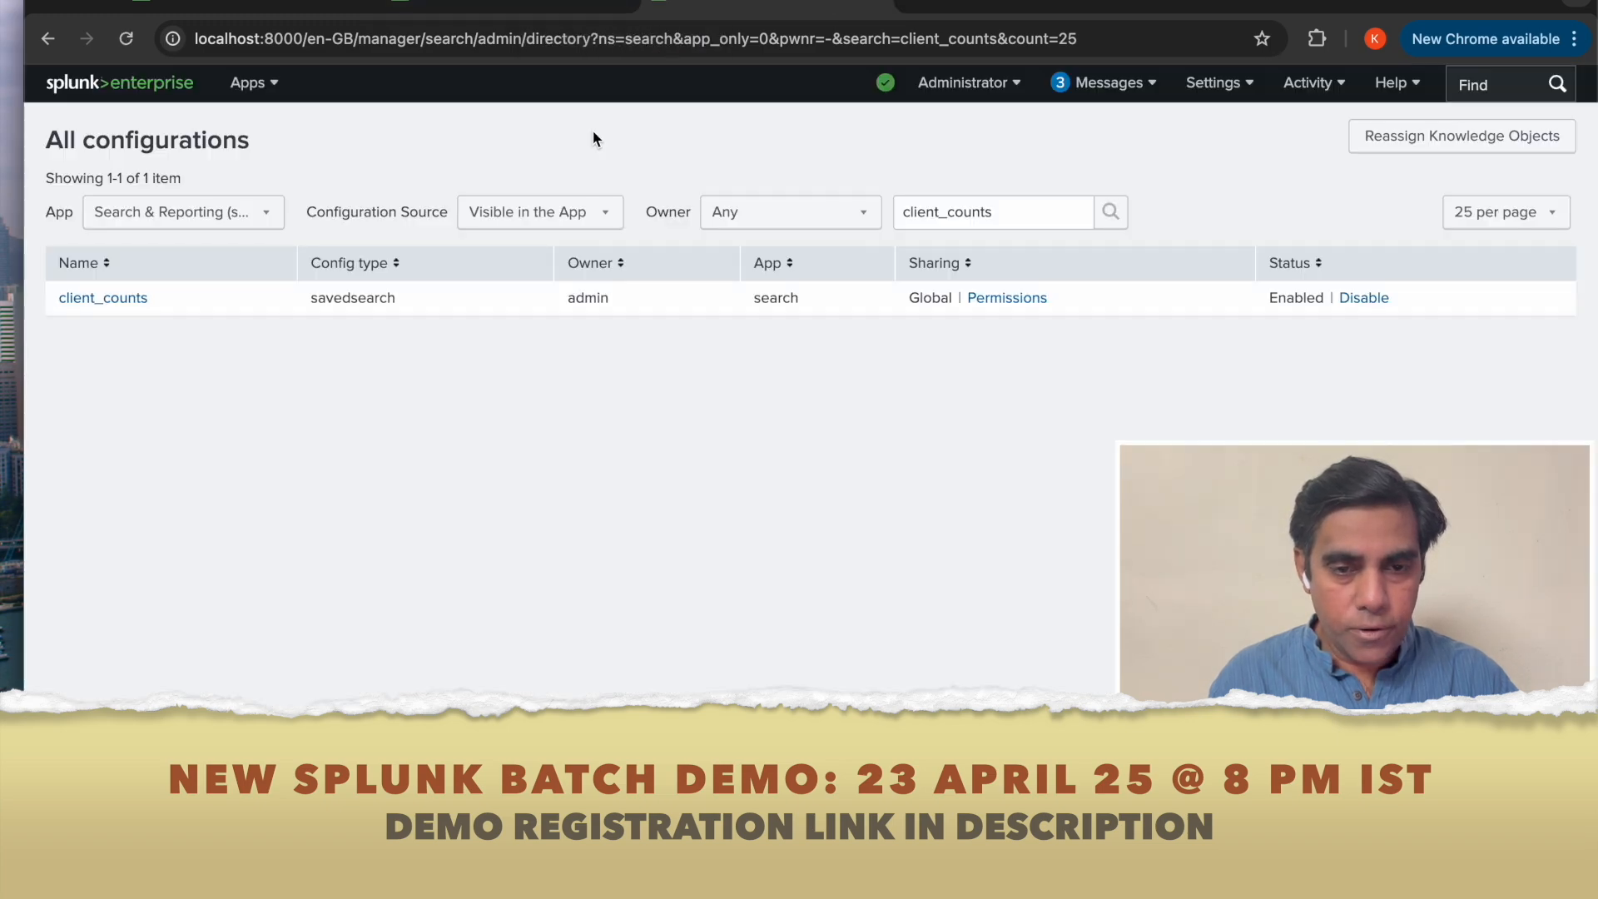
pyautogui.click(242, 86)
pyautogui.click(213, 163)
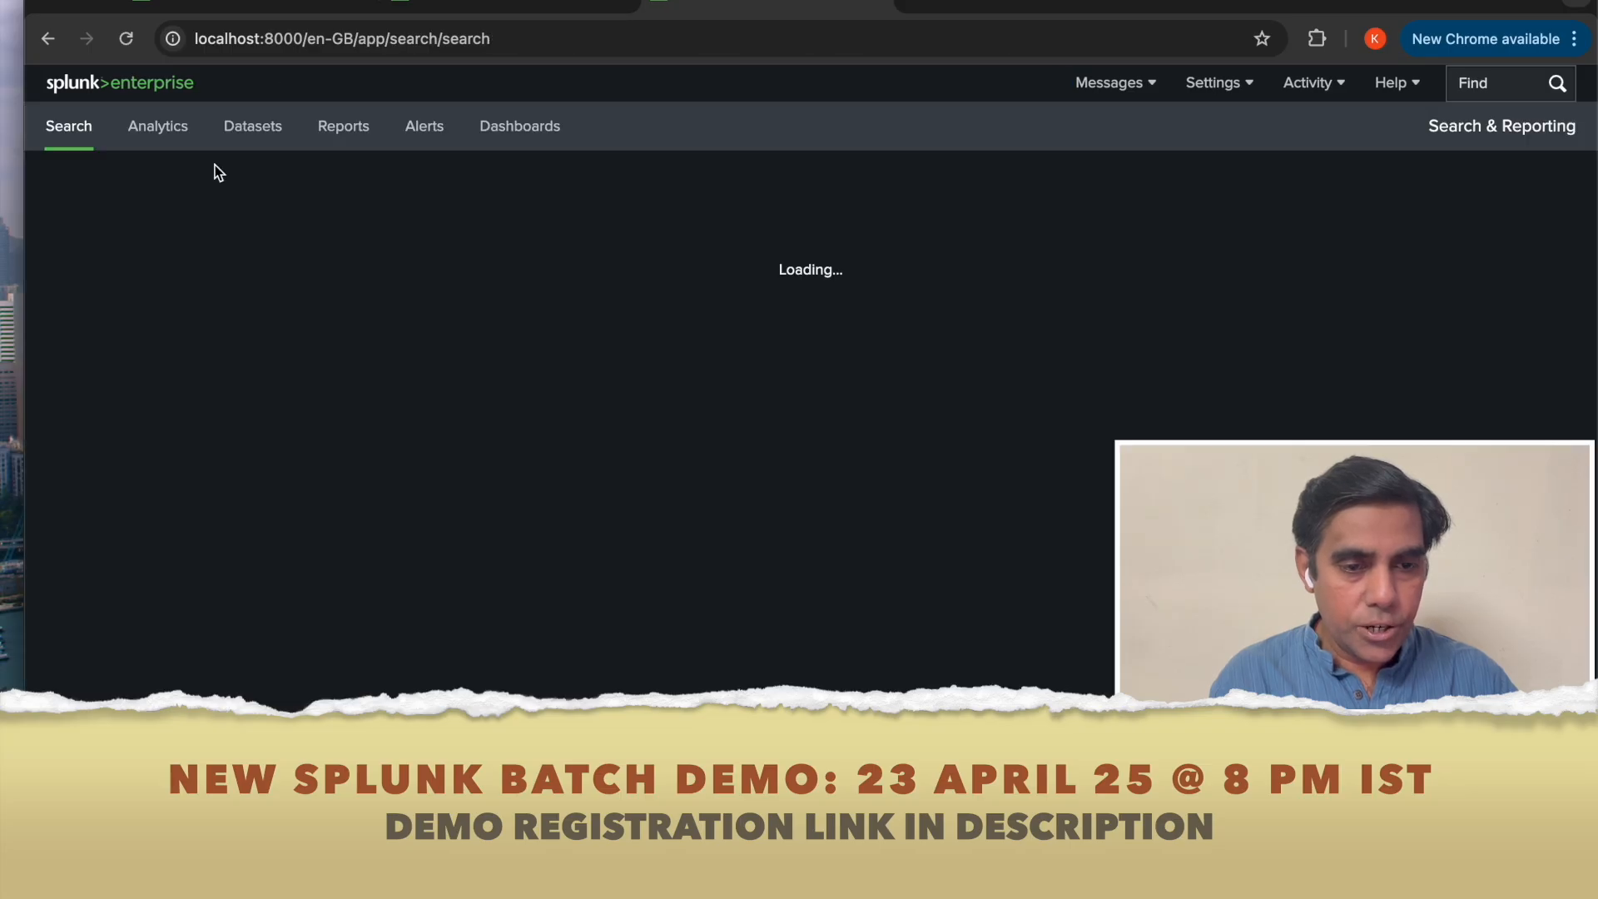
pyautogui.click(193, 235)
pyautogui.write('index')
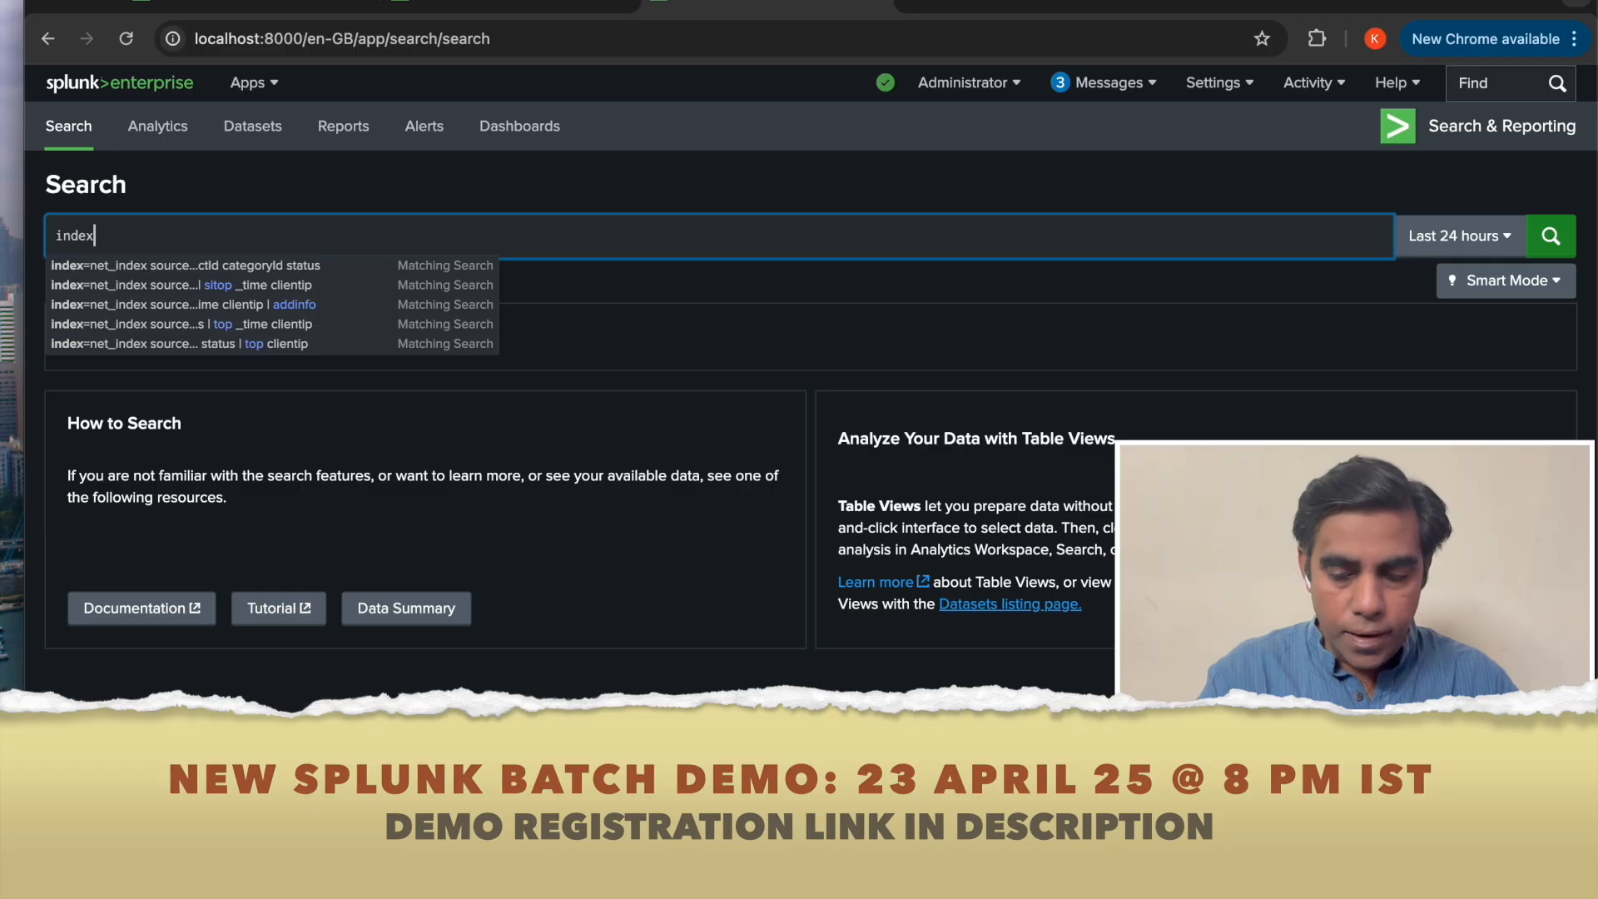
pyautogui.write('=cl')
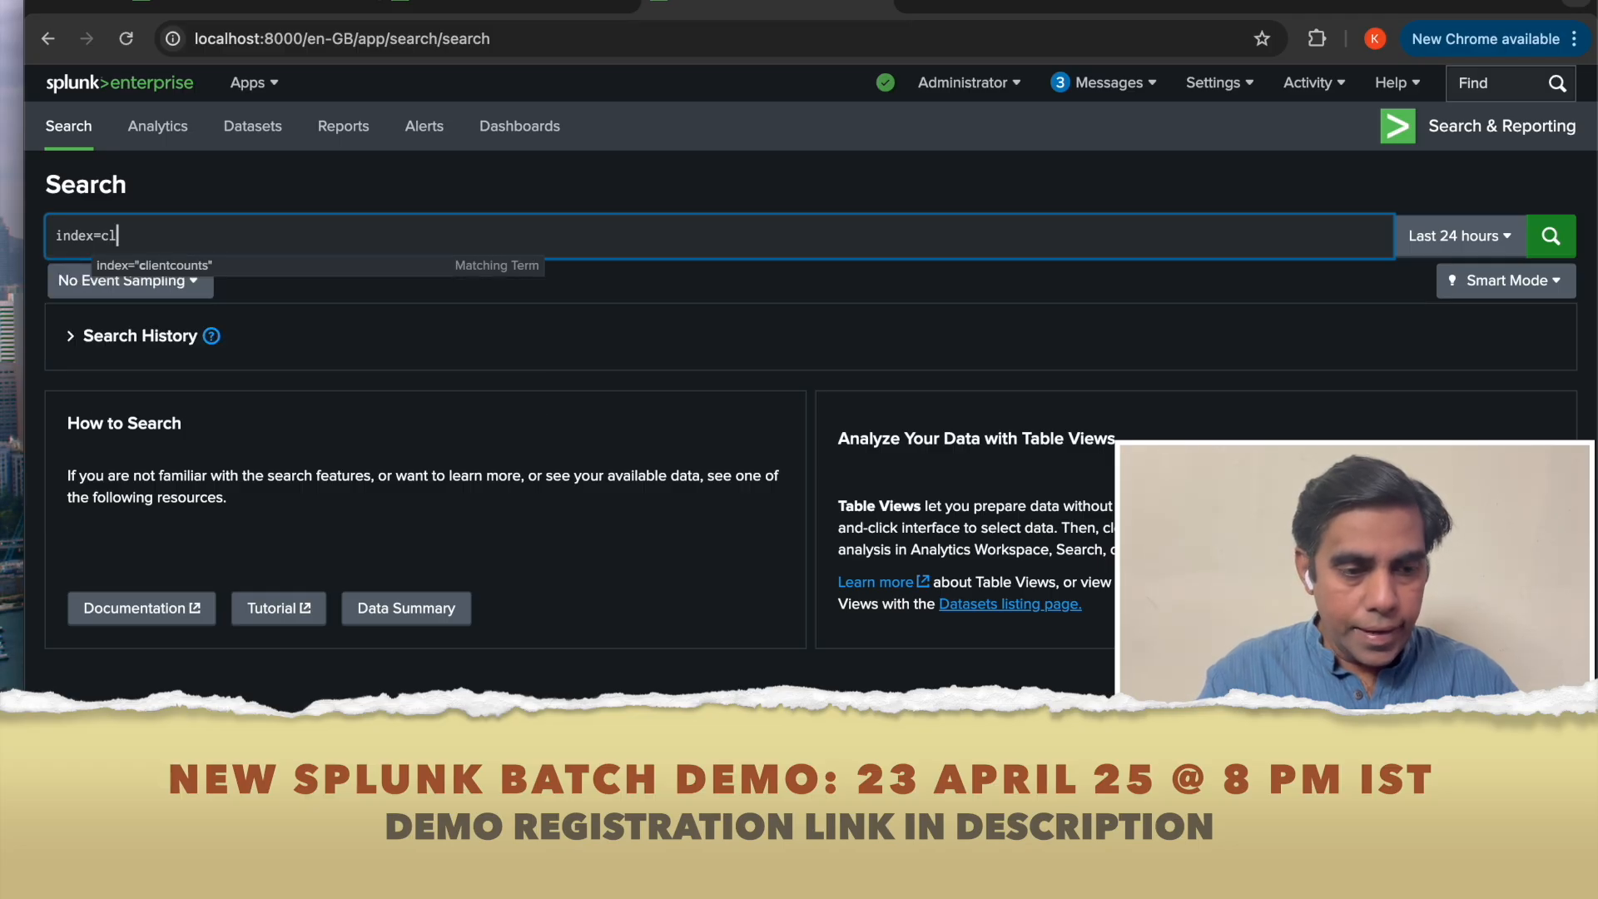
pyautogui.click(148, 265)
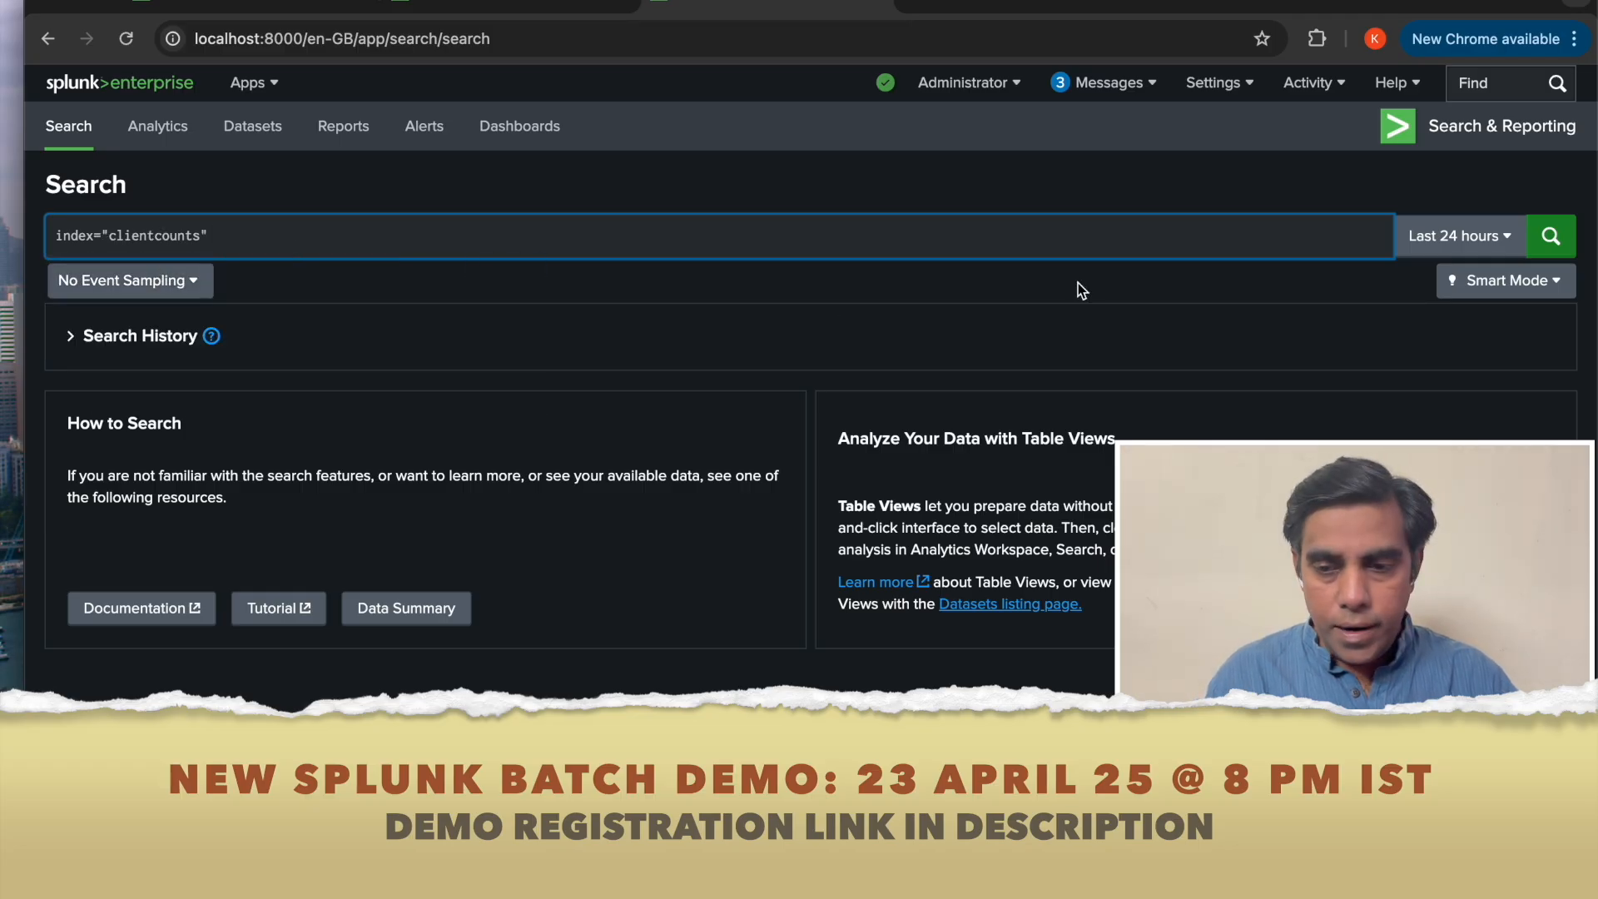
pyautogui.click(1412, 242)
pyautogui.click(1393, 354)
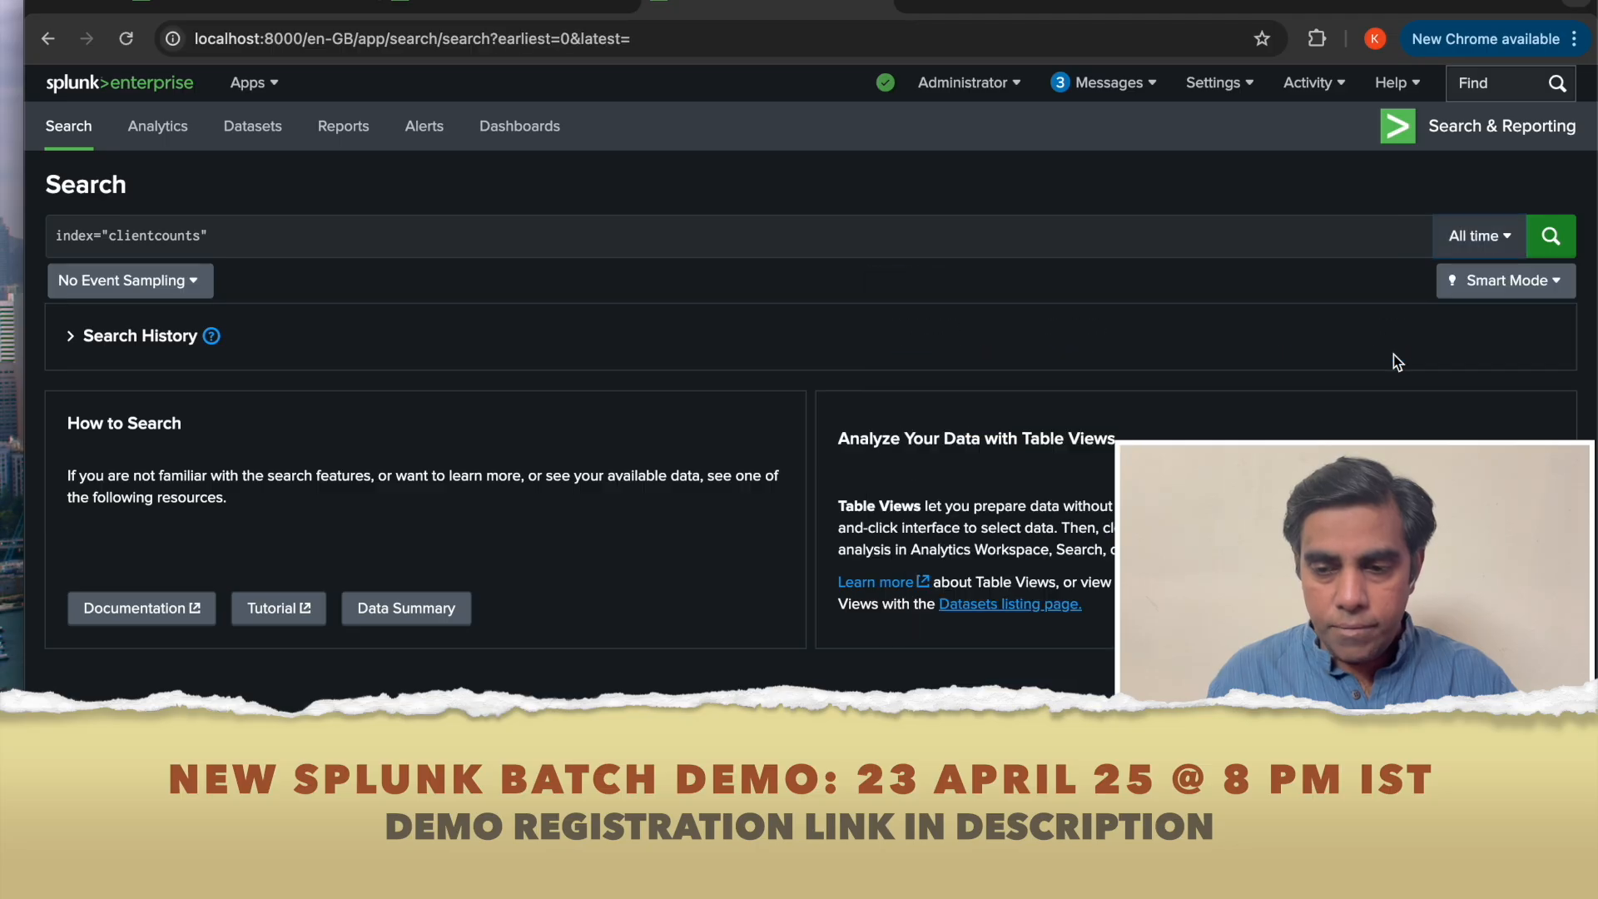
pyautogui.click(1550, 250)
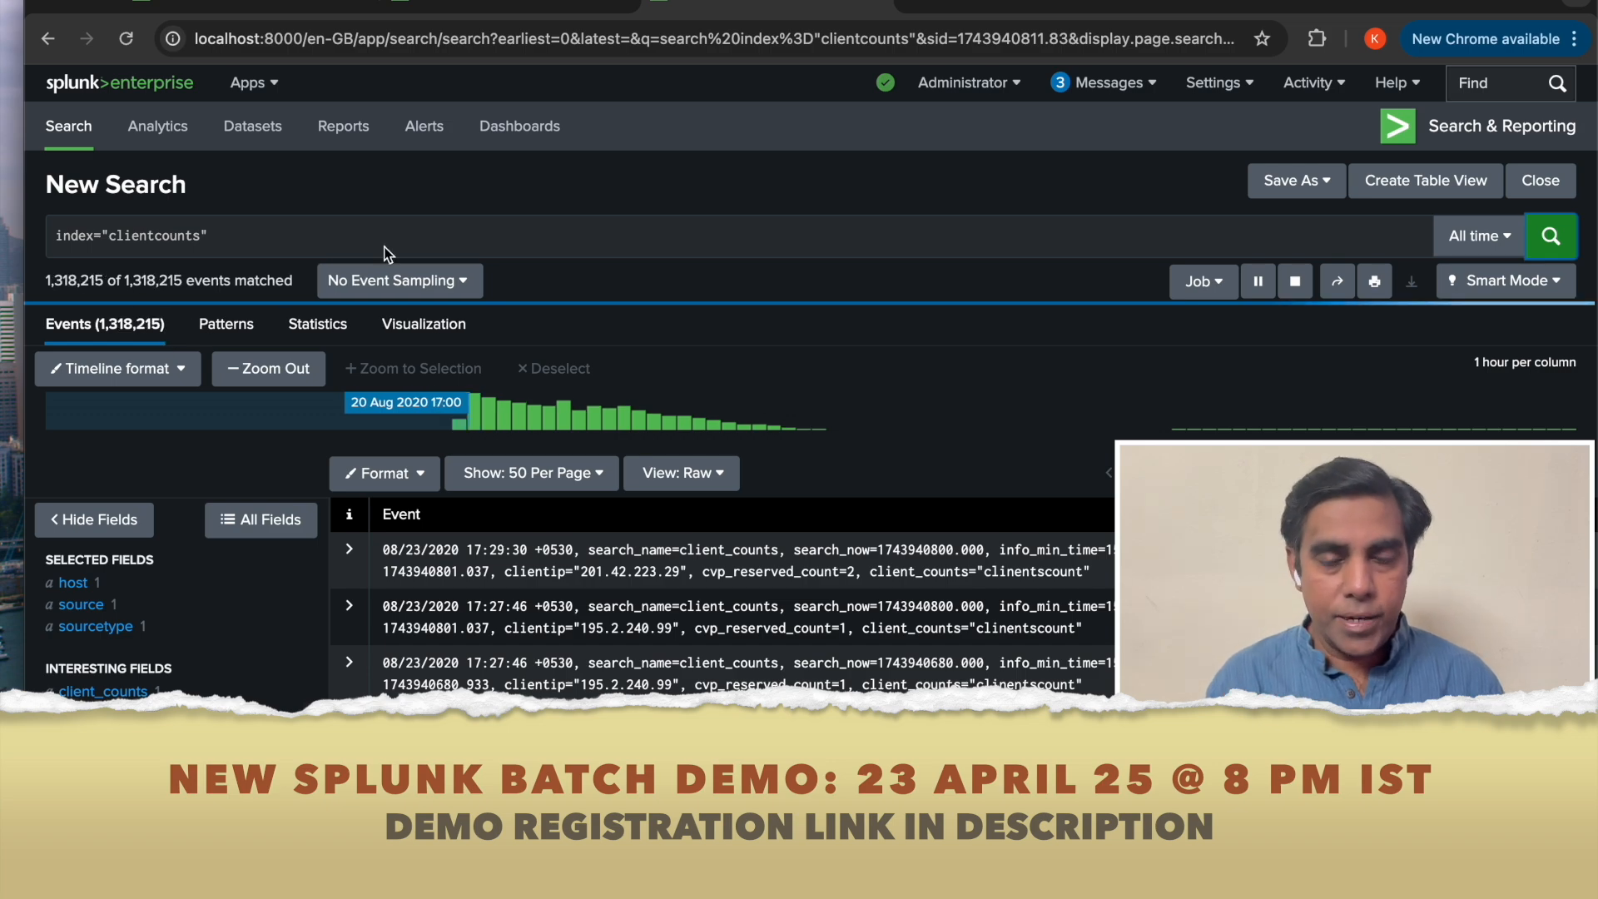
# Disable the client_counts saved search and return to the original search tab.
pyautogui.click(537, 6)
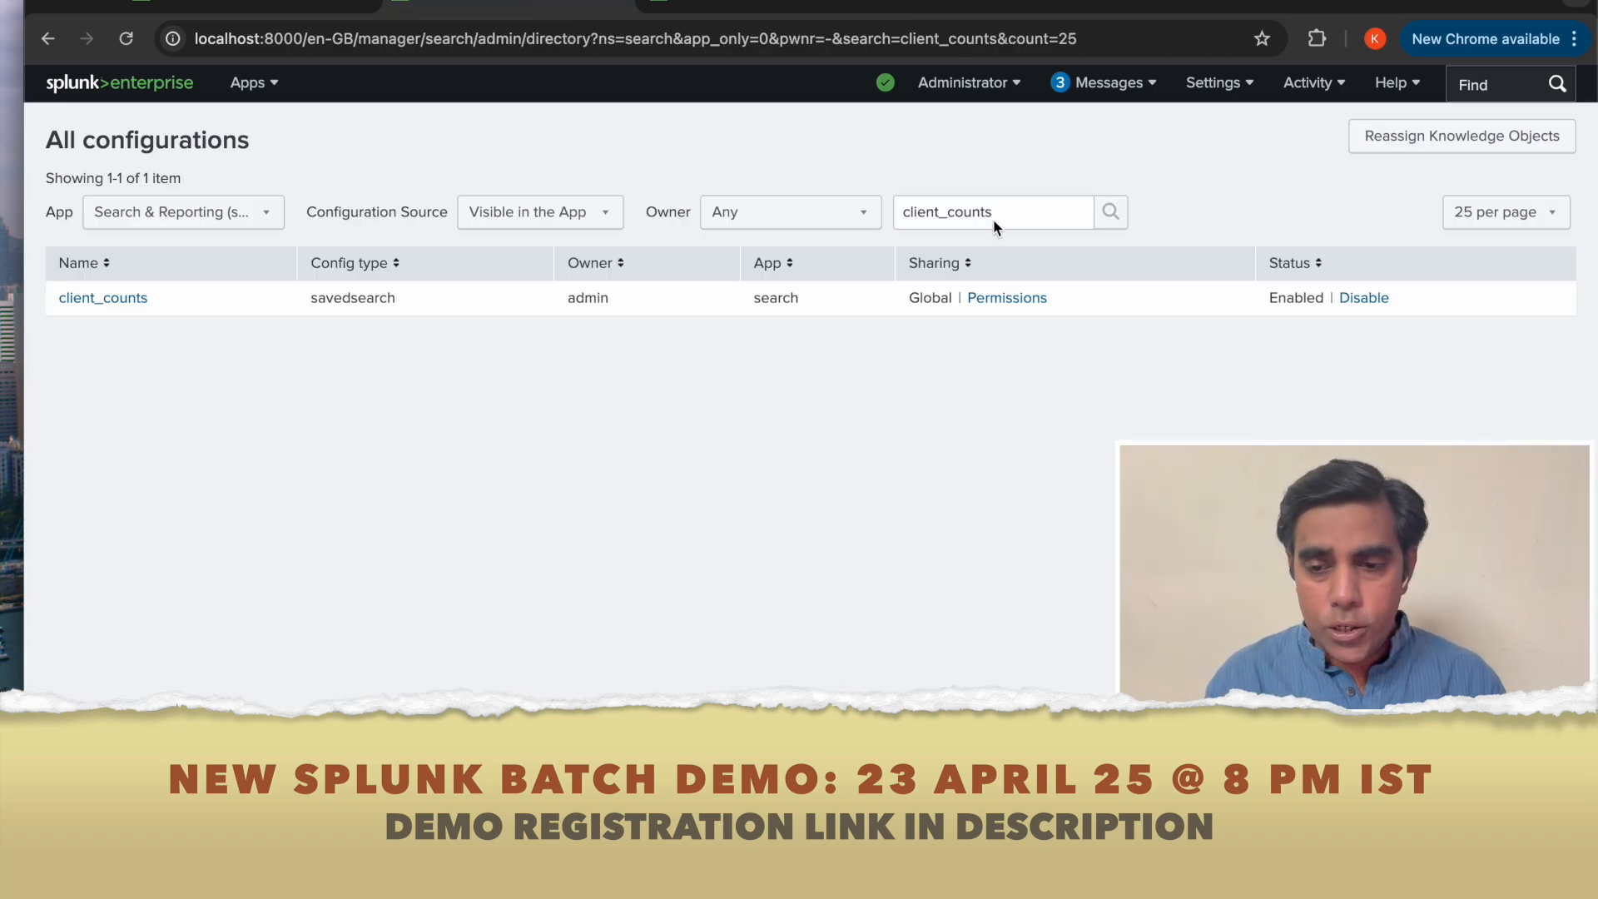
pyautogui.click(1363, 300)
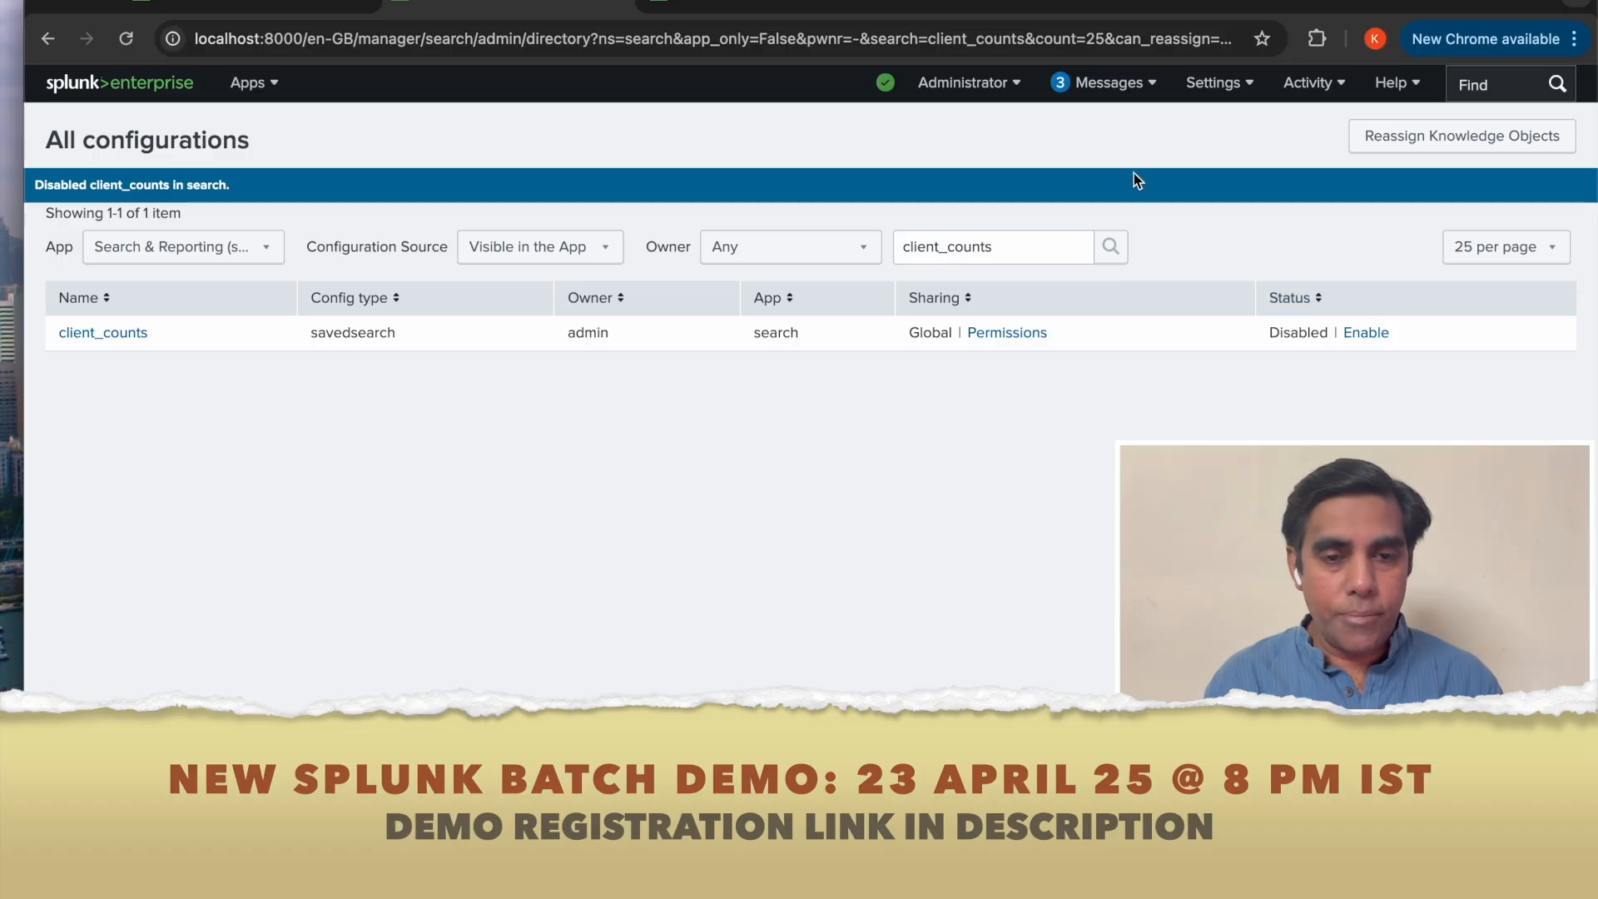
pyautogui.click(753, 12)
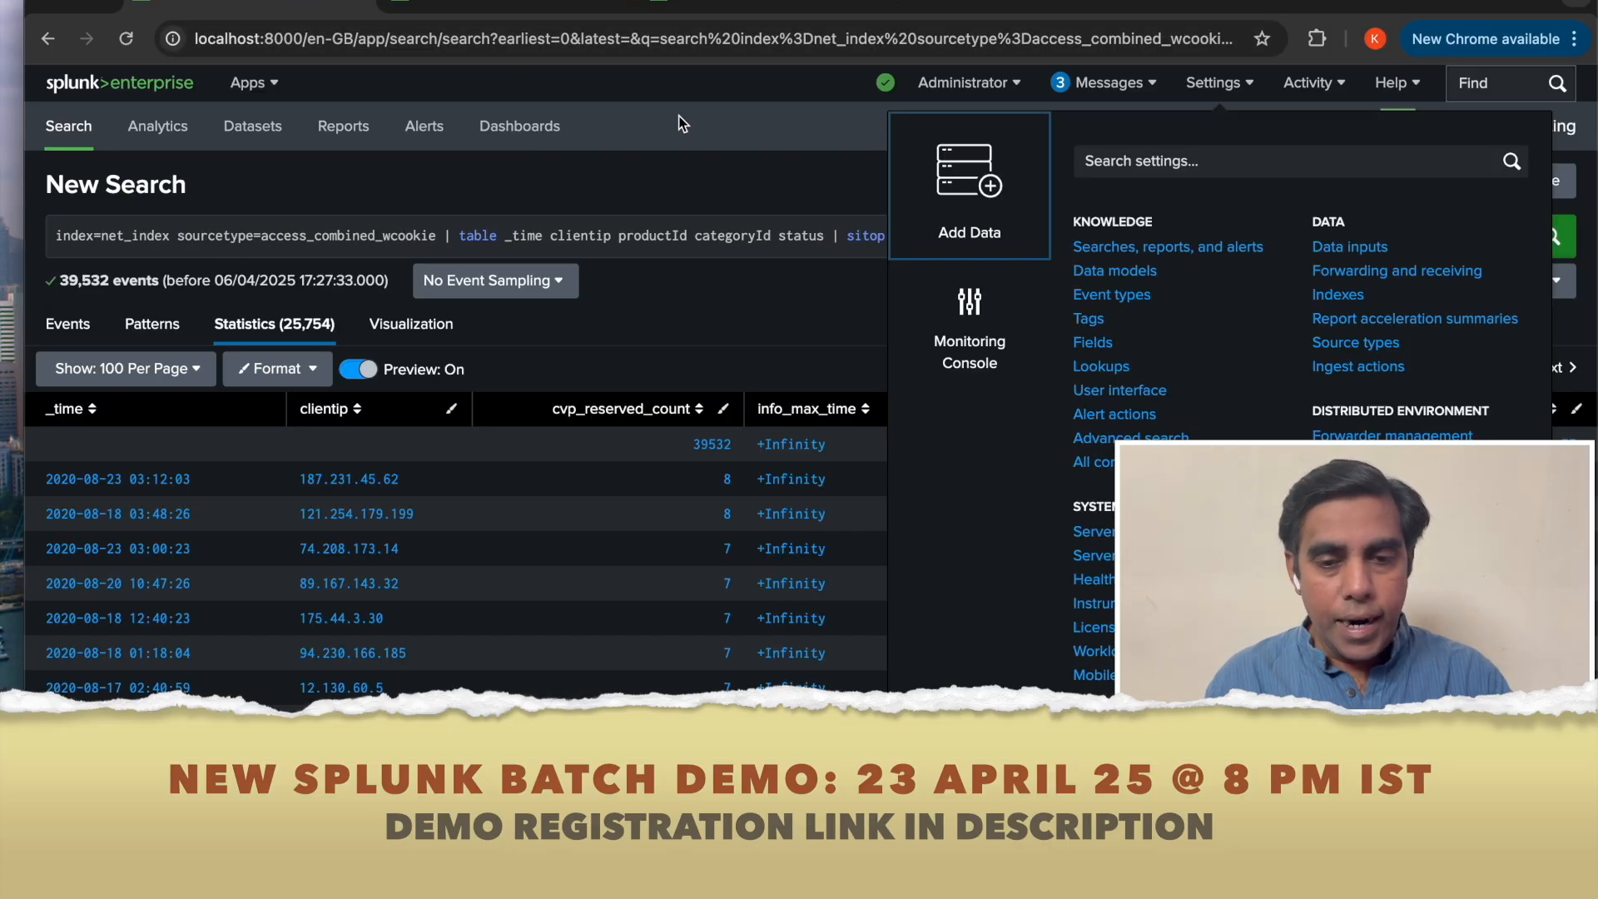
pyautogui.click(748, 179)
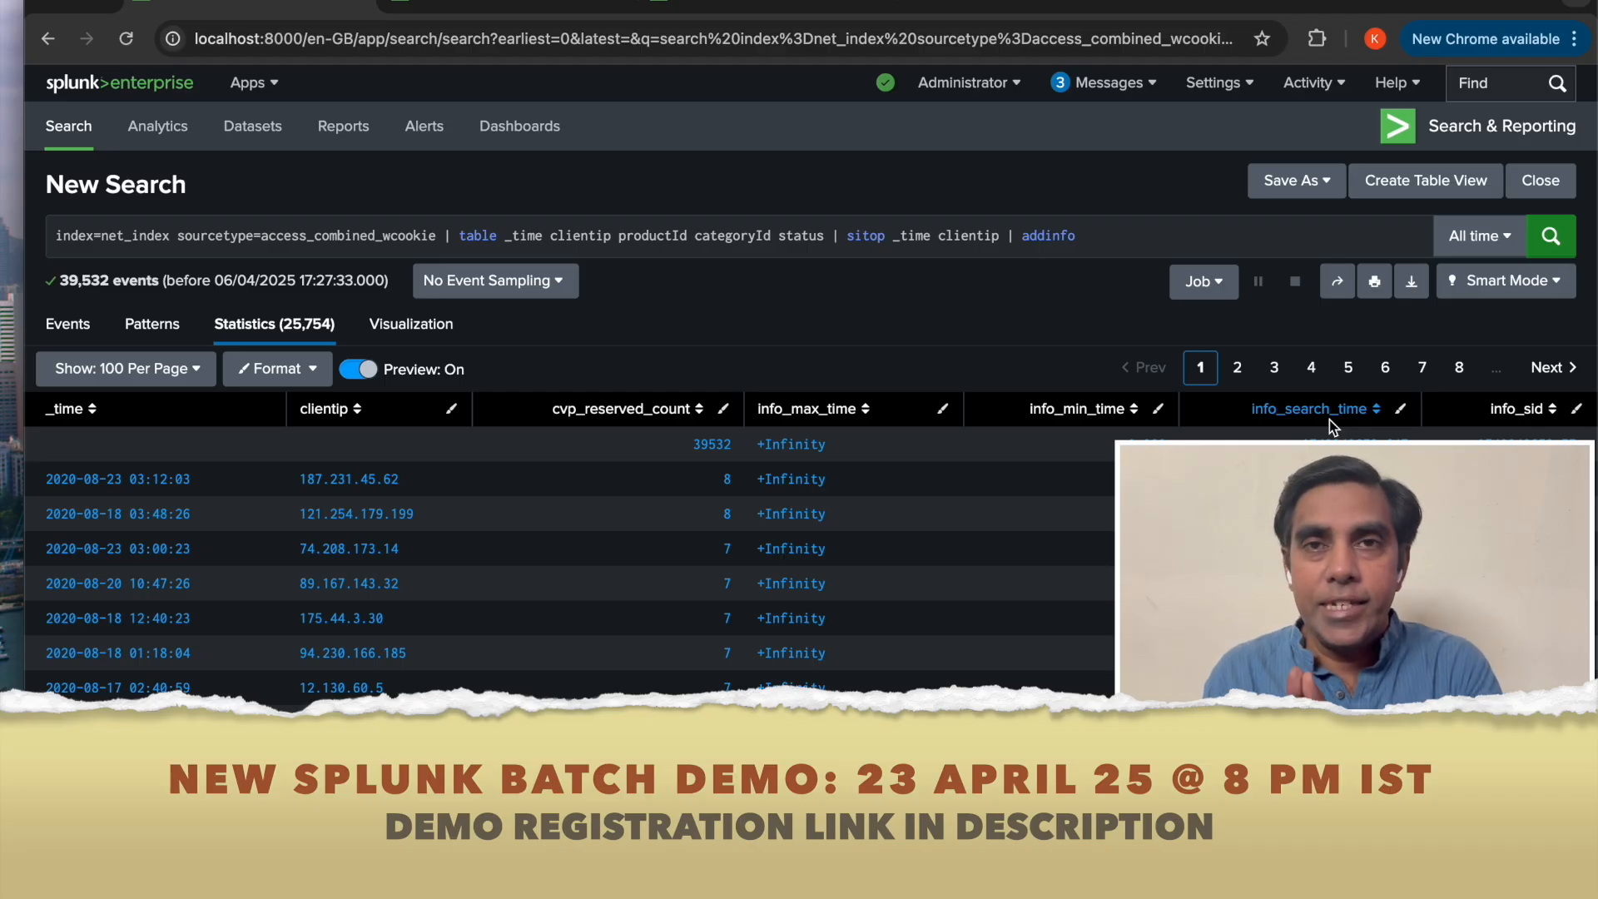
# Append a collect command writing the results to index=clientcounts at the end of the search.
pyautogui.click(1133, 242)
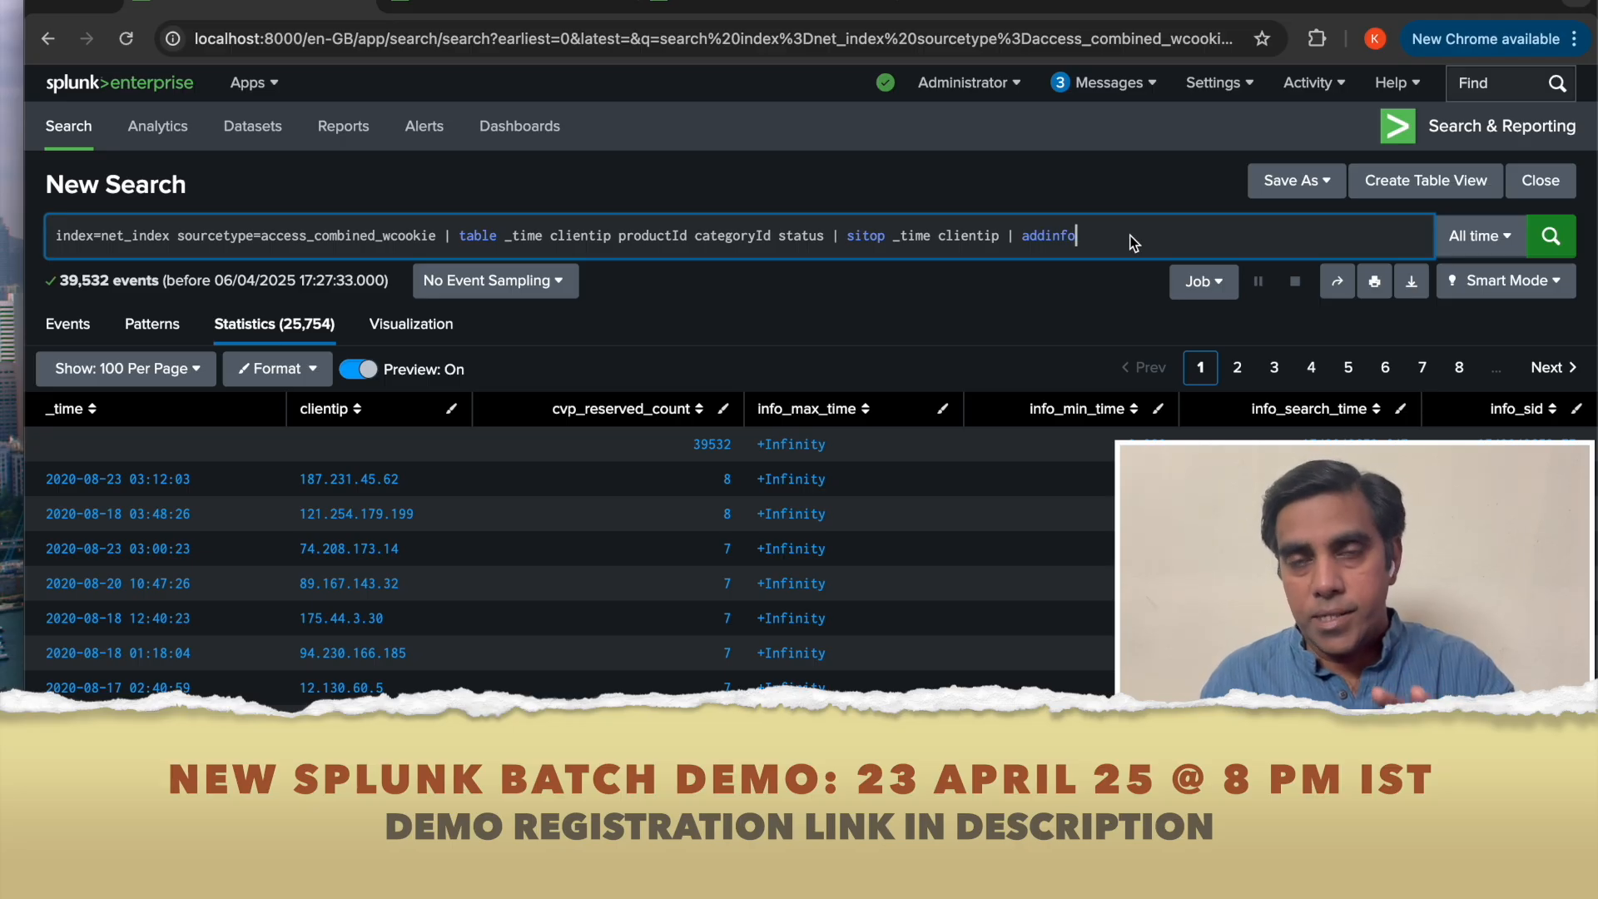
pyautogui.write('| ')
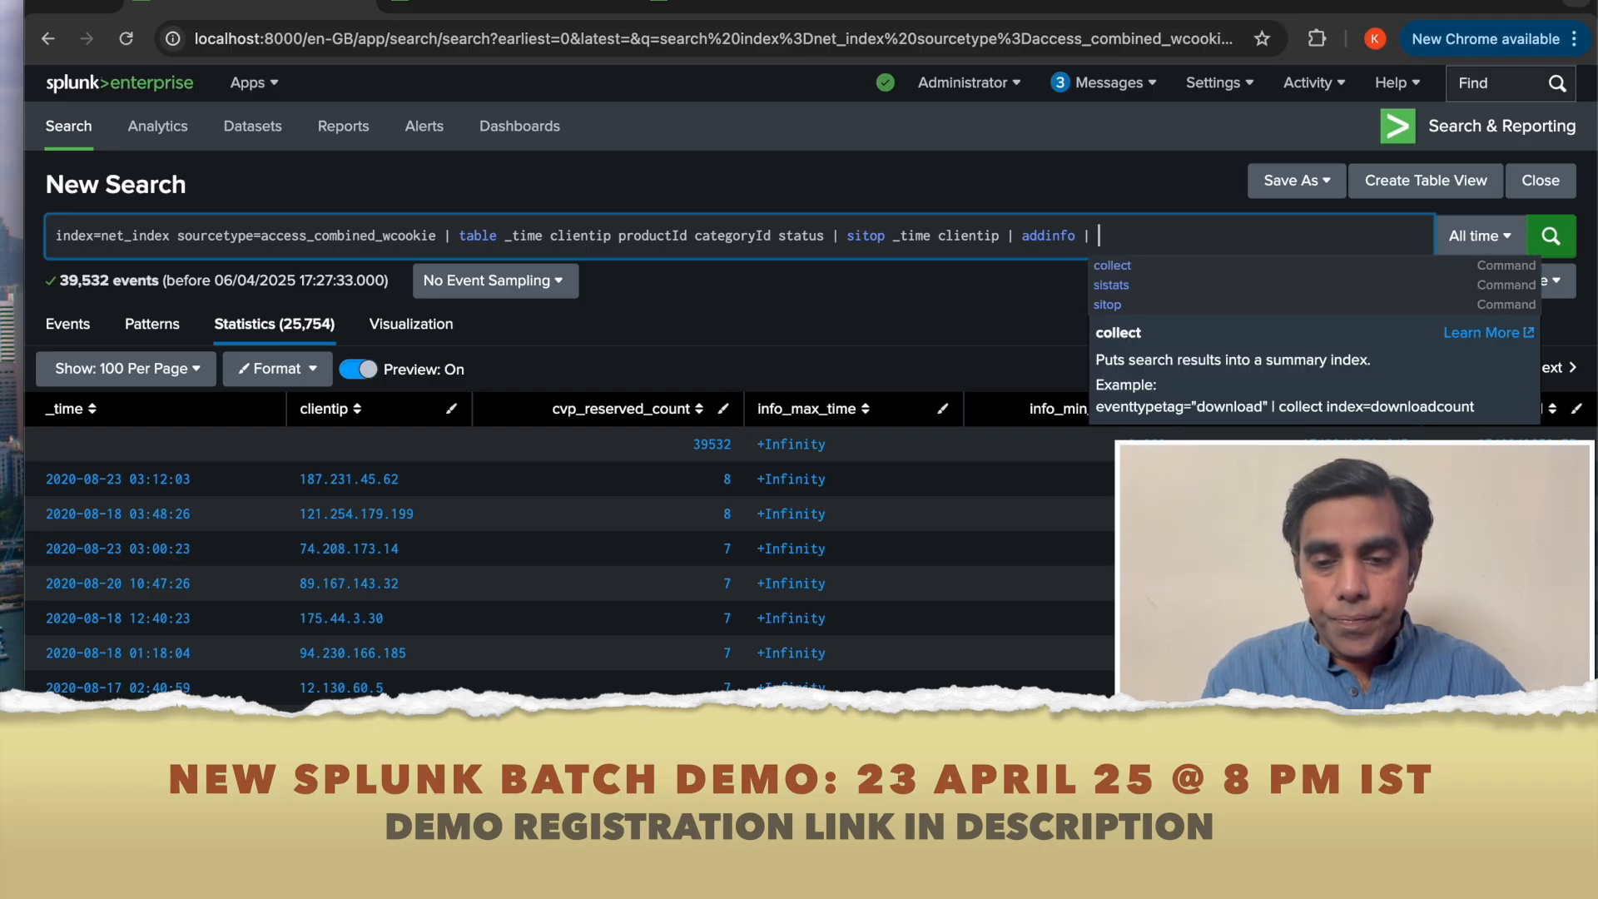
pyautogui.write('collect')
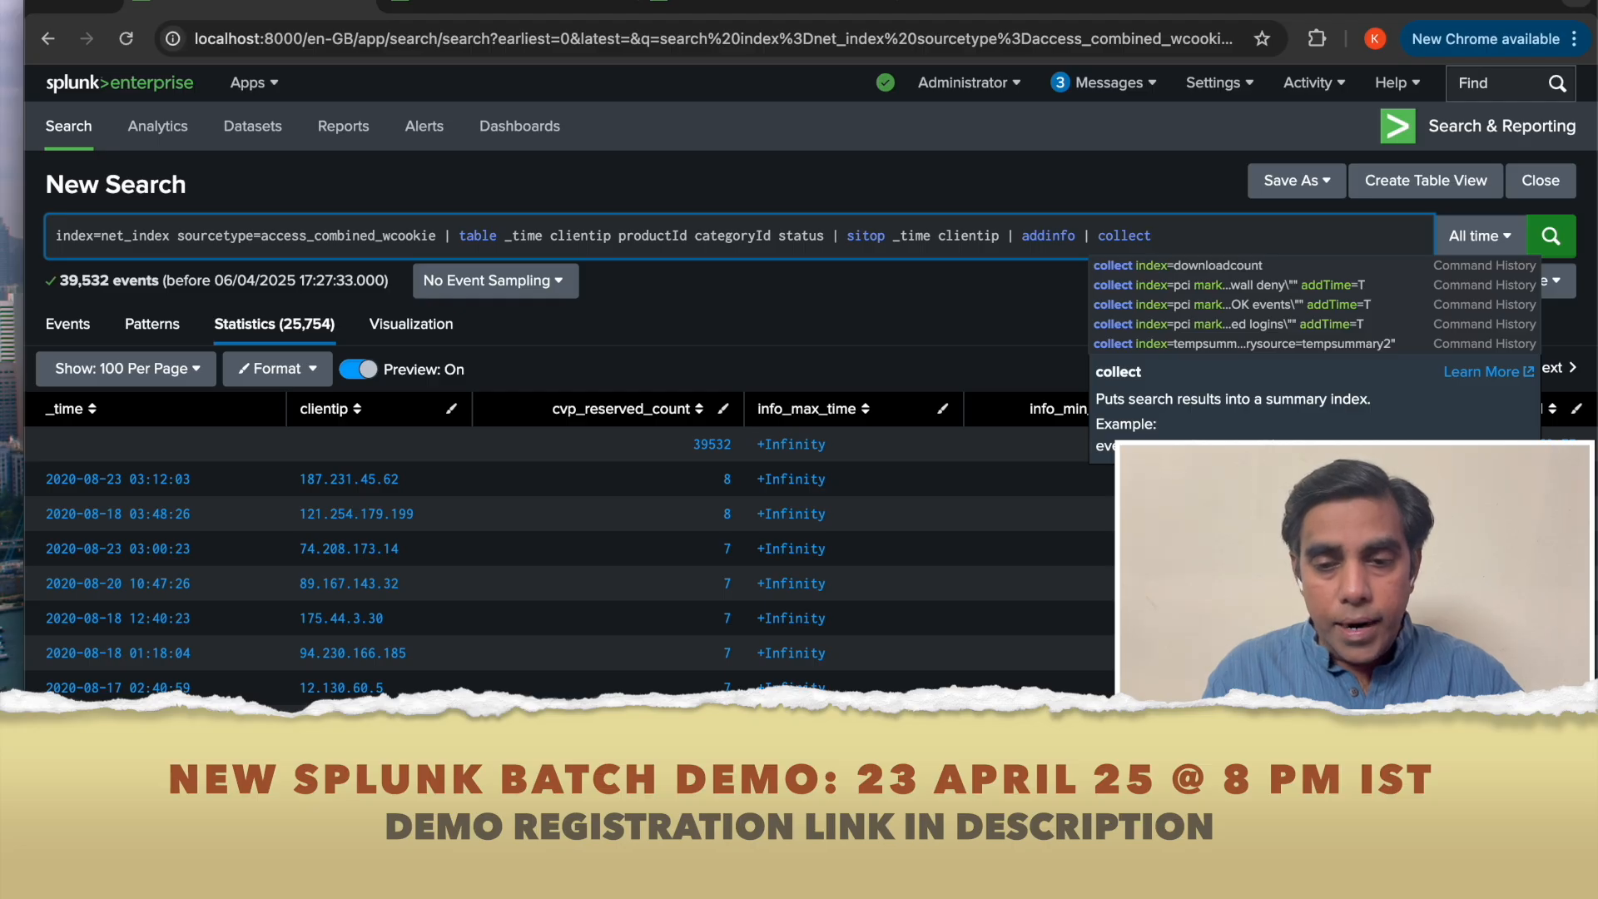
pyautogui.write(' index')
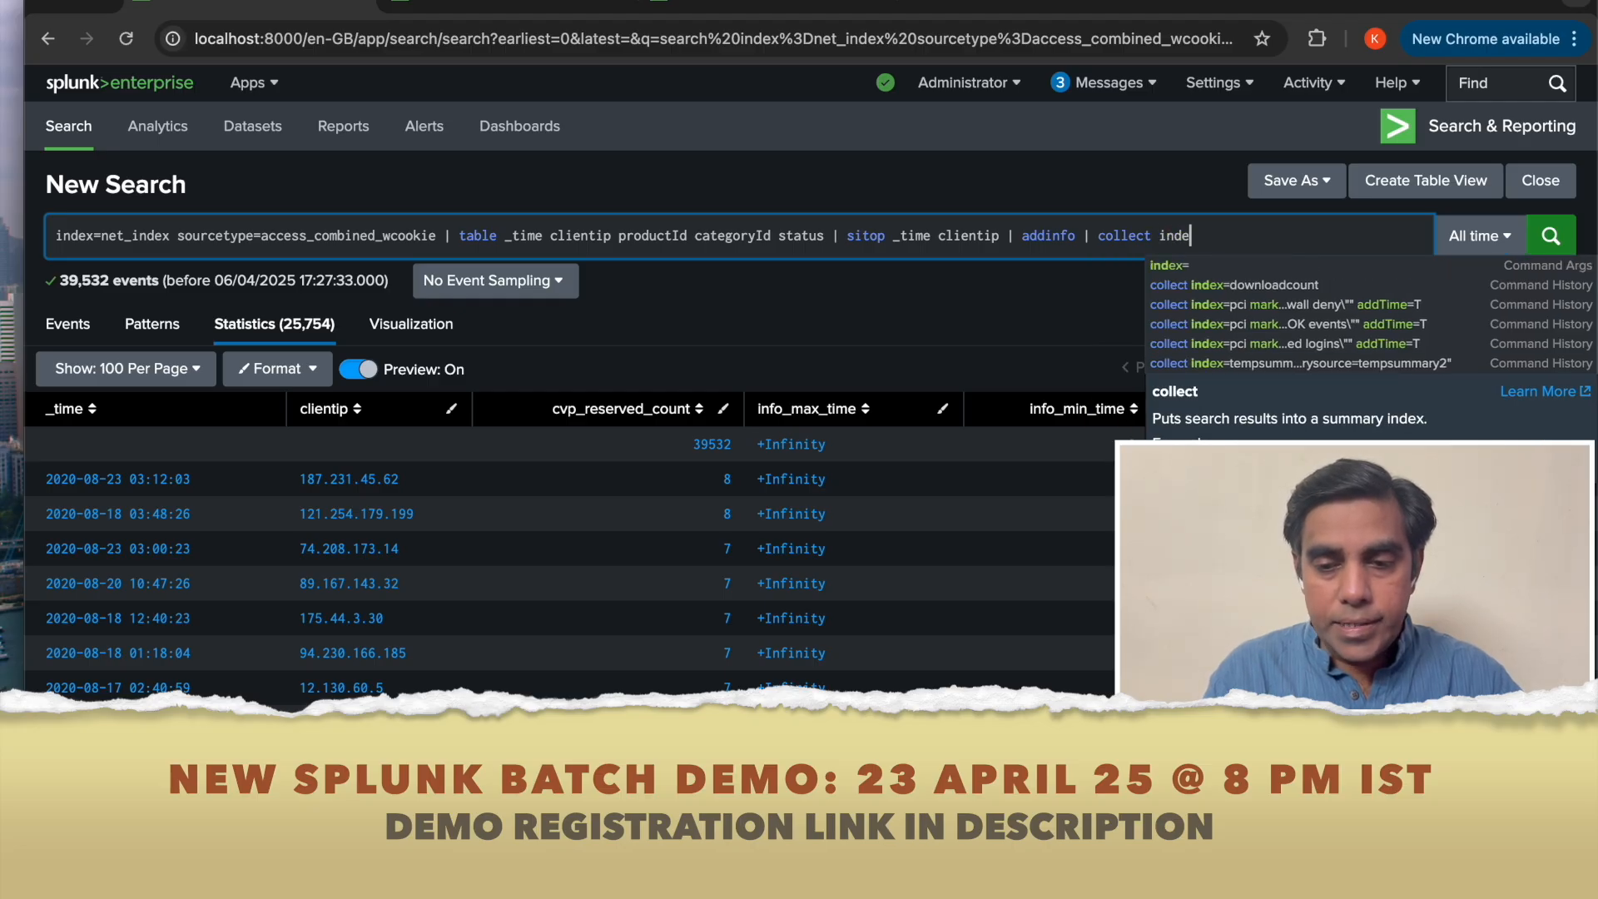
pyautogui.write('=')
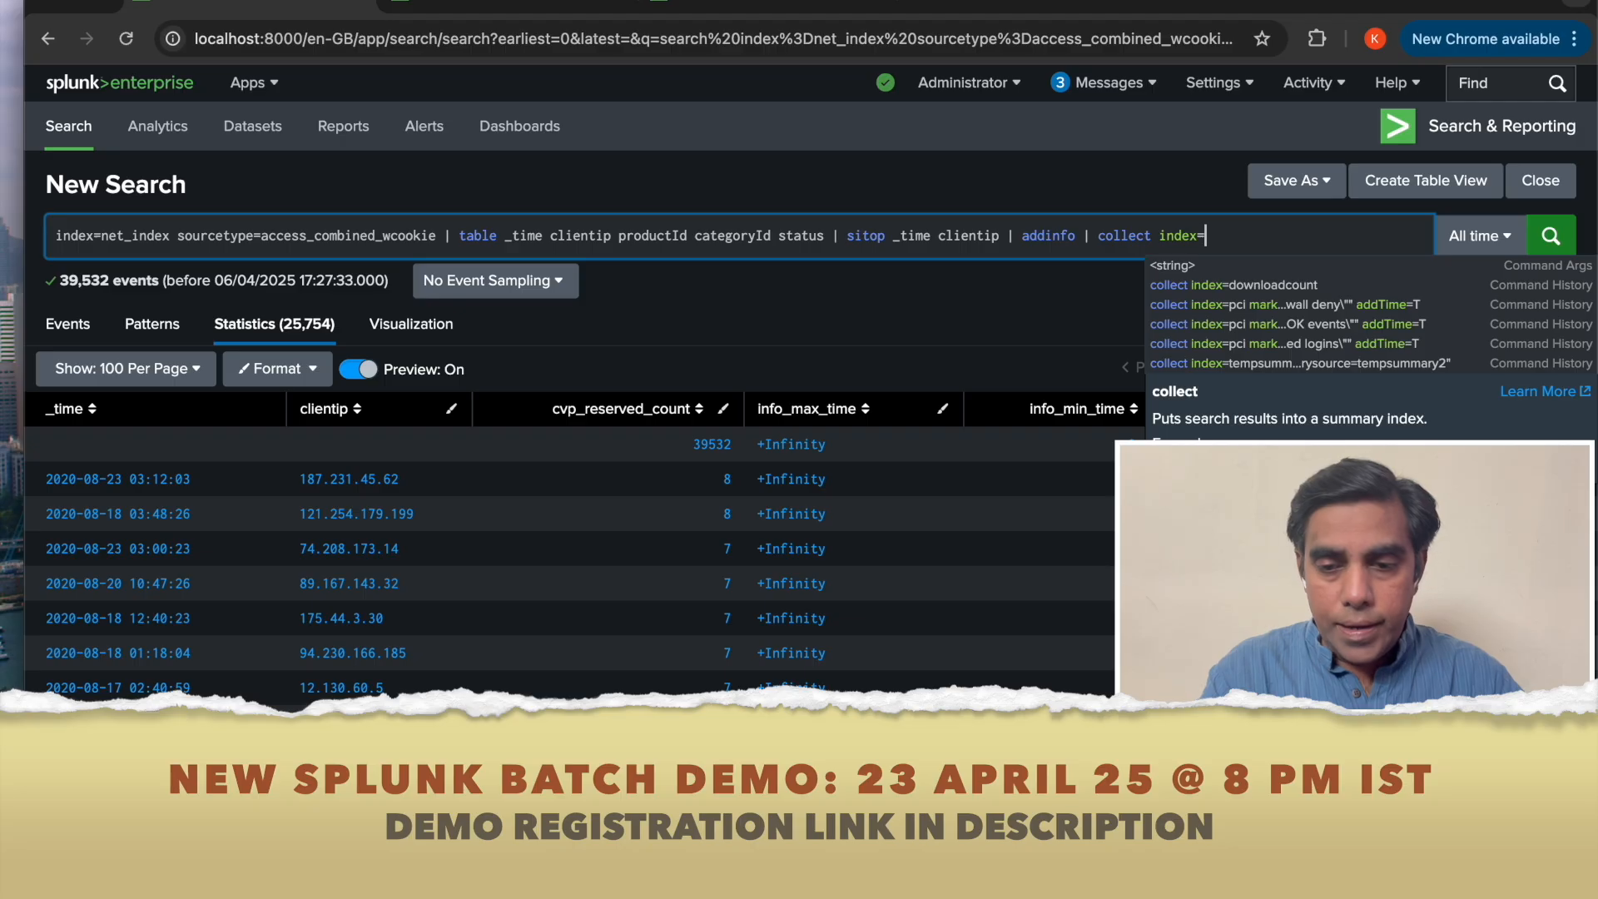
pyautogui.write('client')
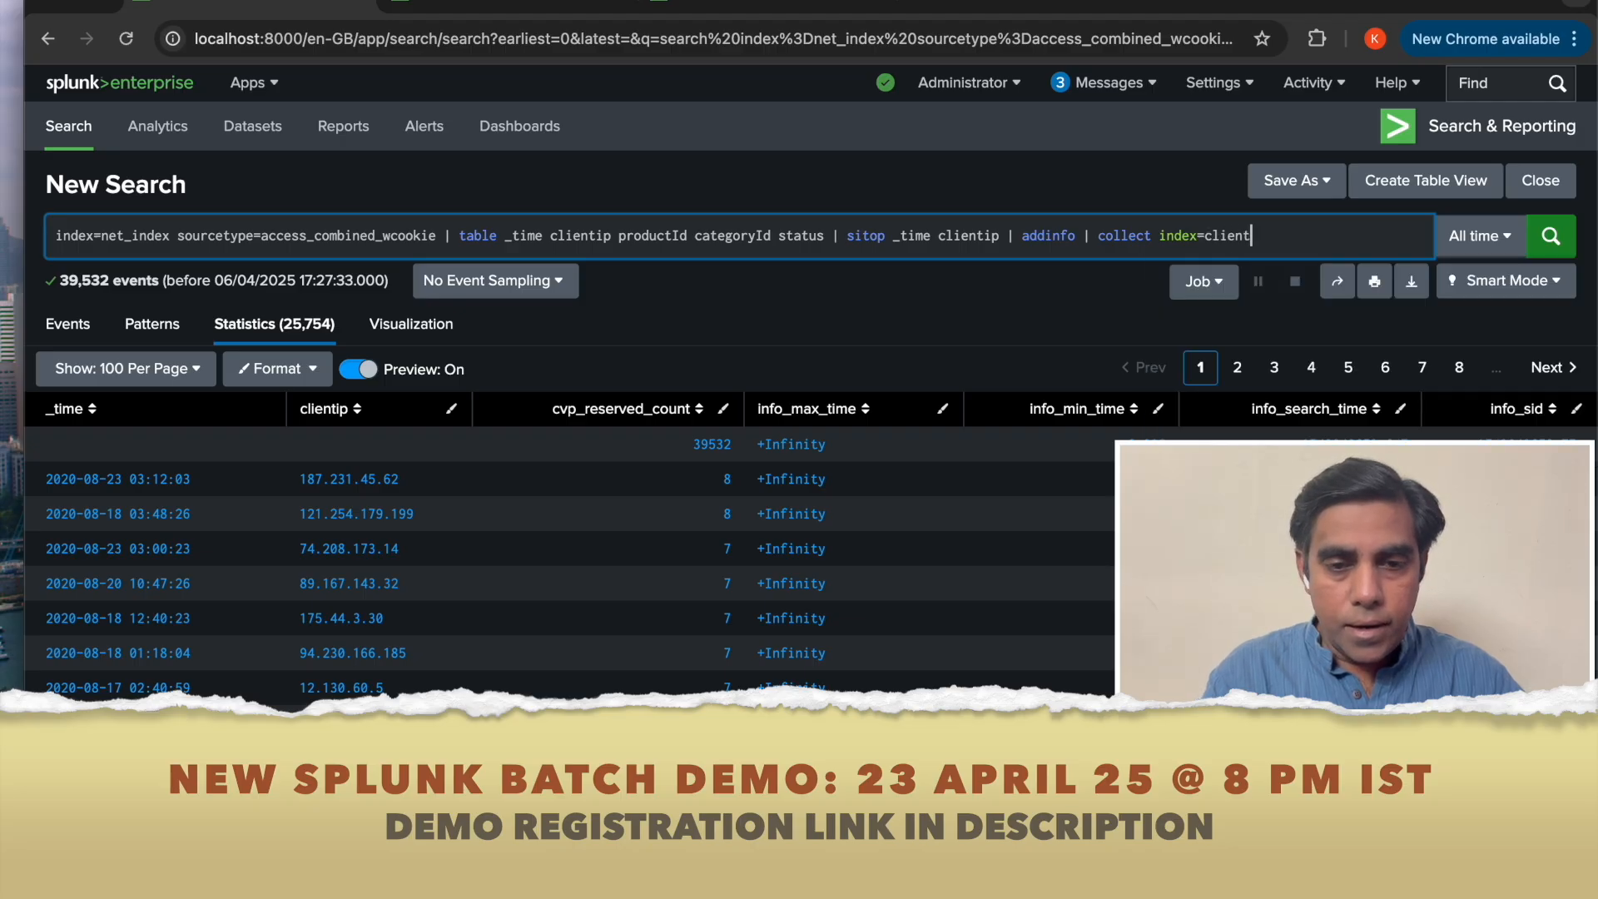
pyautogui.click(758, 6)
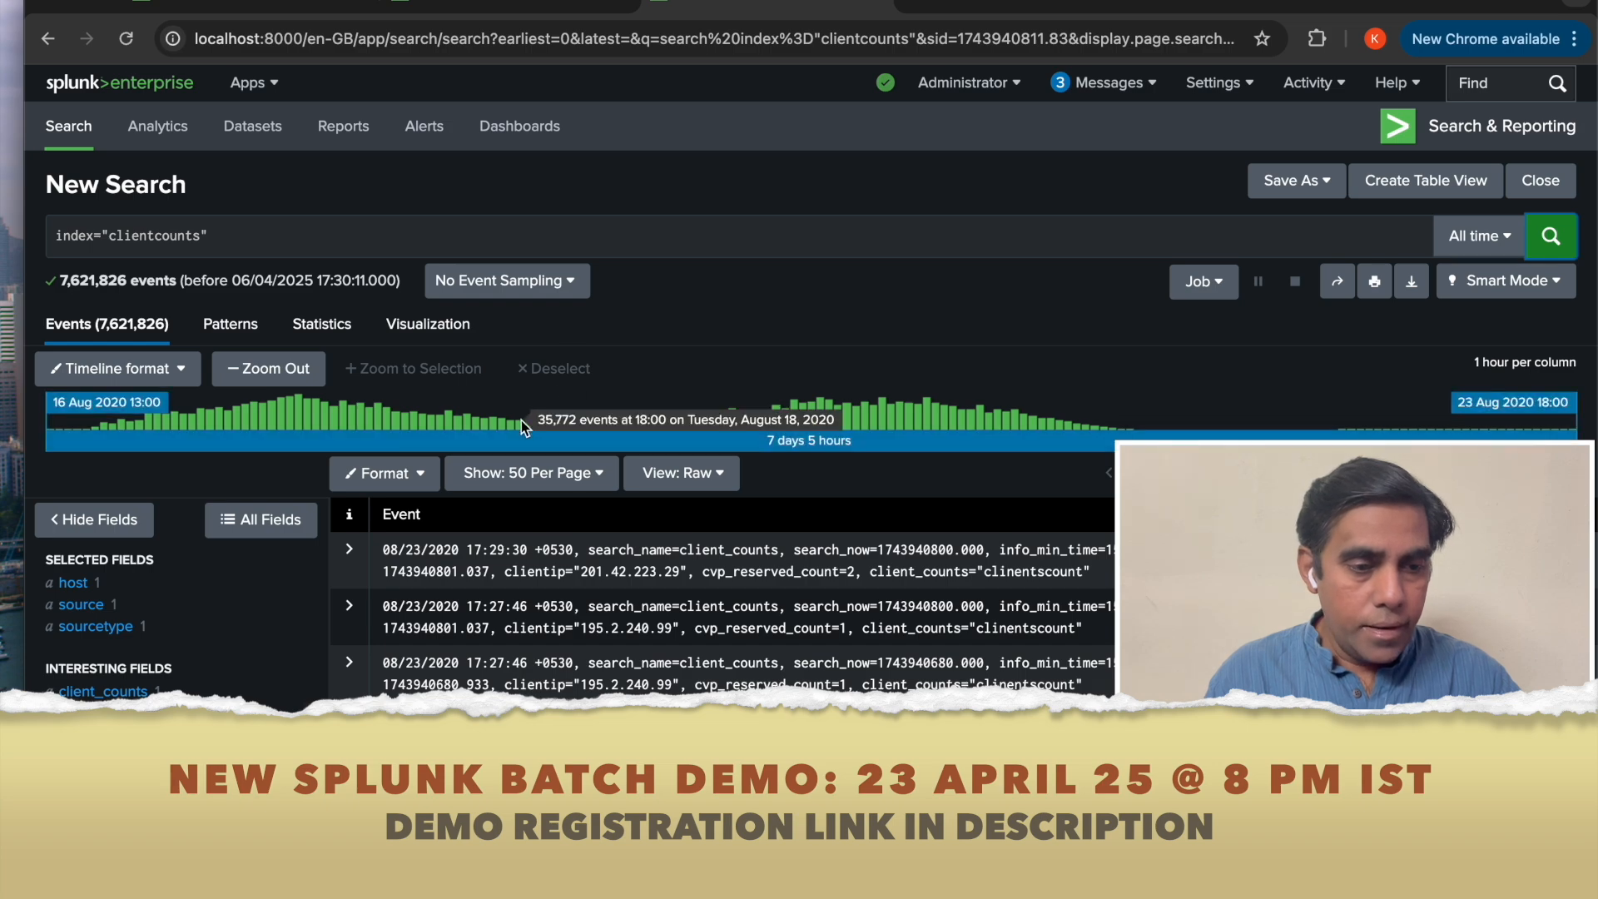
pyautogui.click(239, 8)
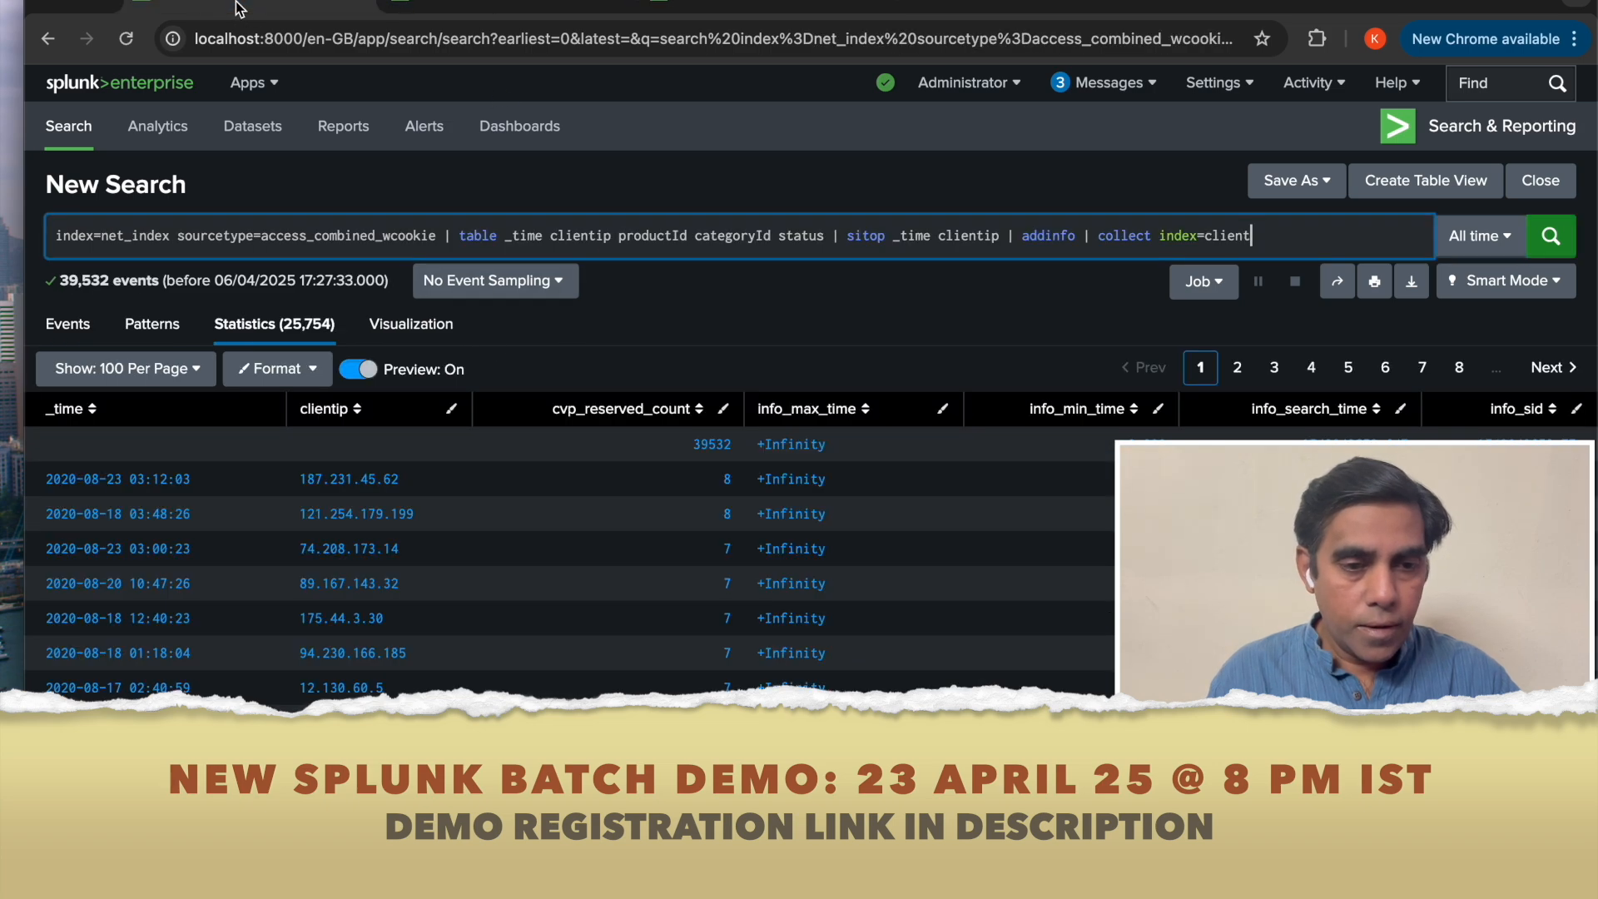
pyautogui.write('counts')
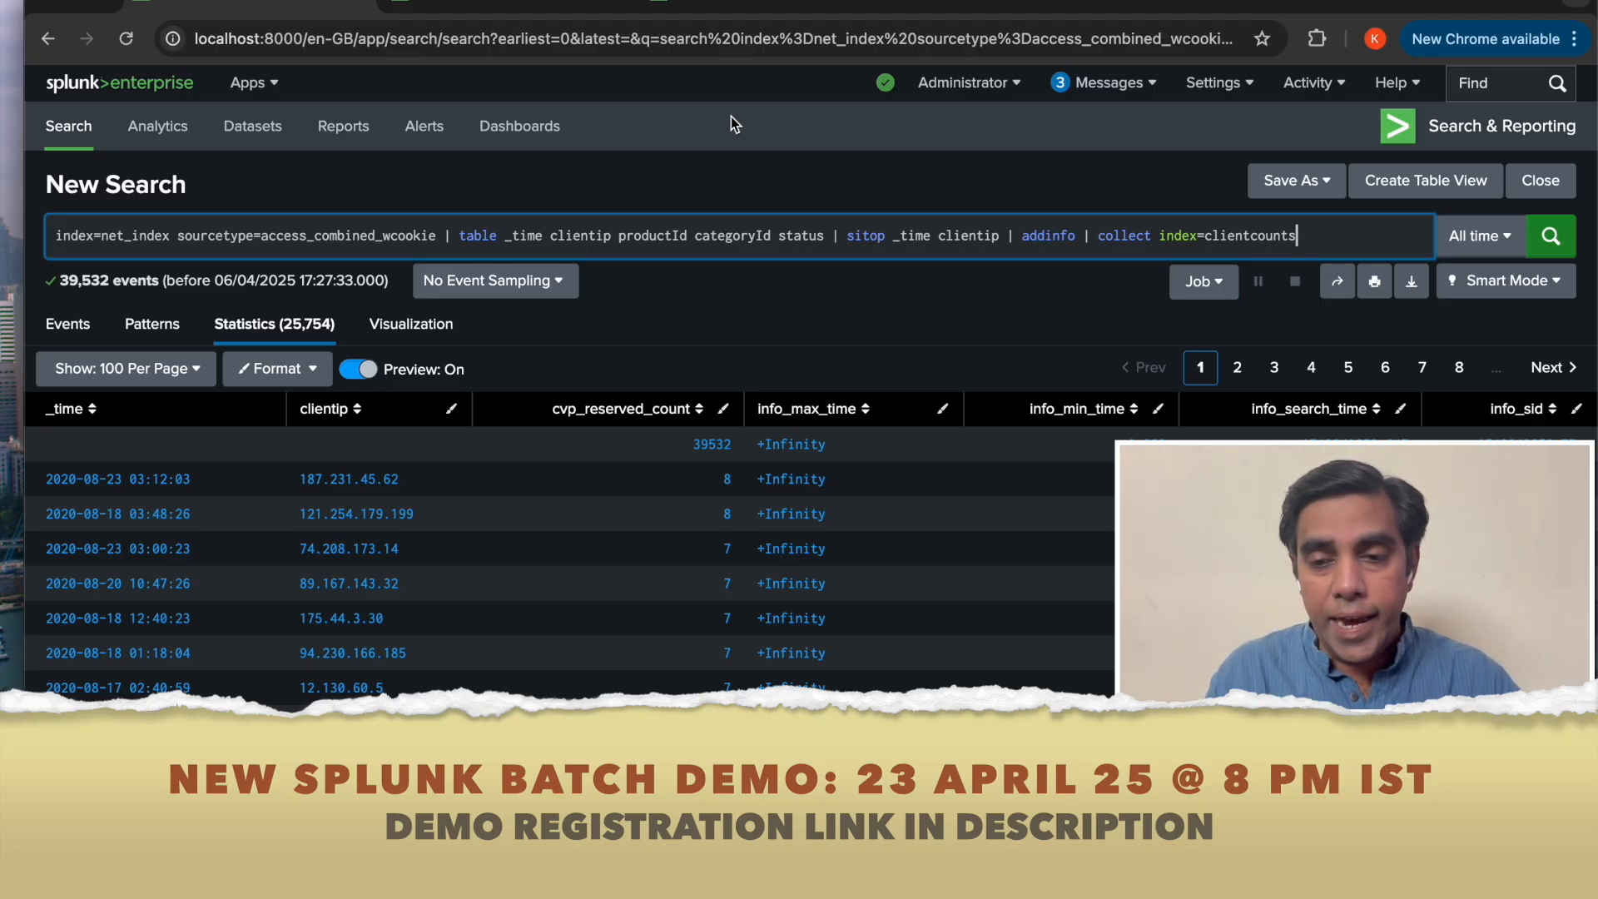
# Add testmode=true to the collect command and compare with the clientcounts events in the other tab.
pyautogui.write('tes')
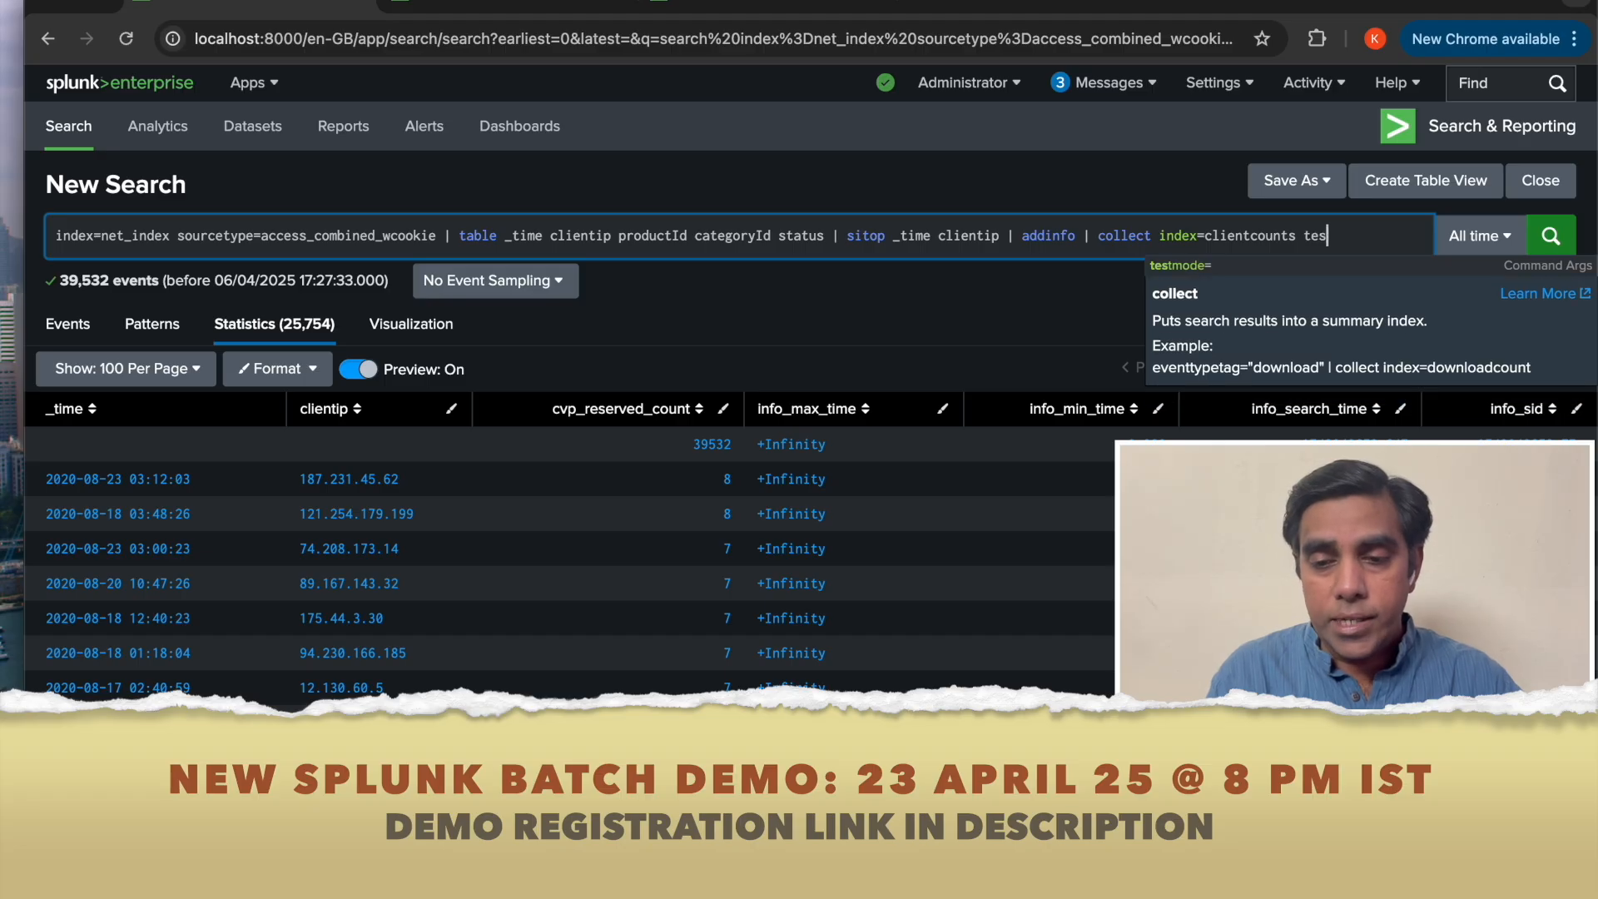
pyautogui.write('tmode')
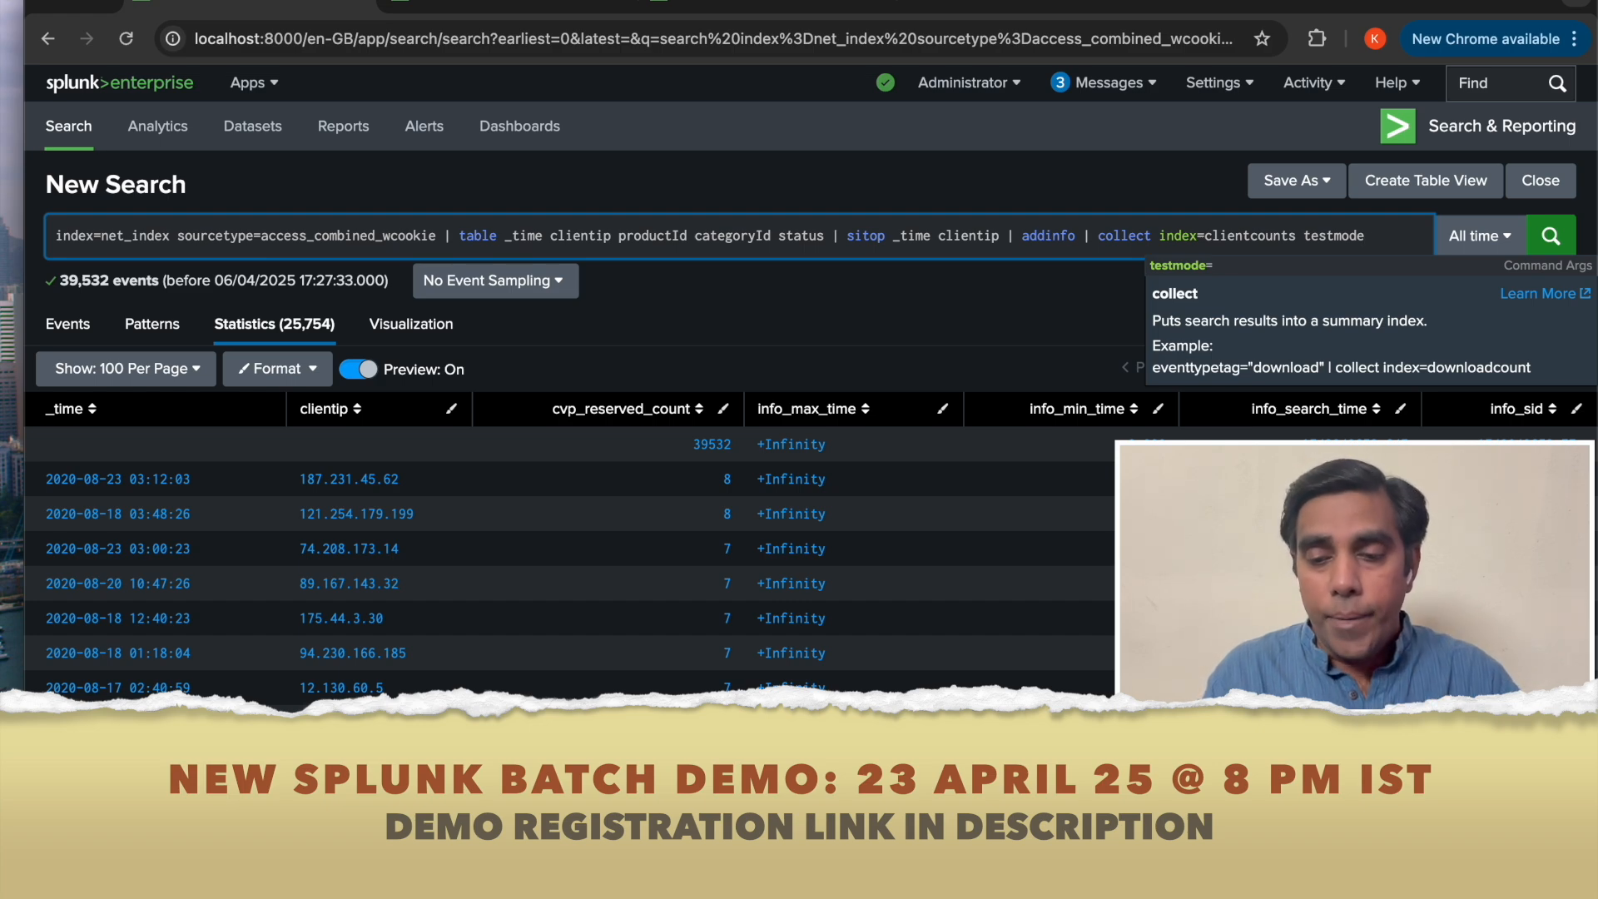
pyautogui.write('=')
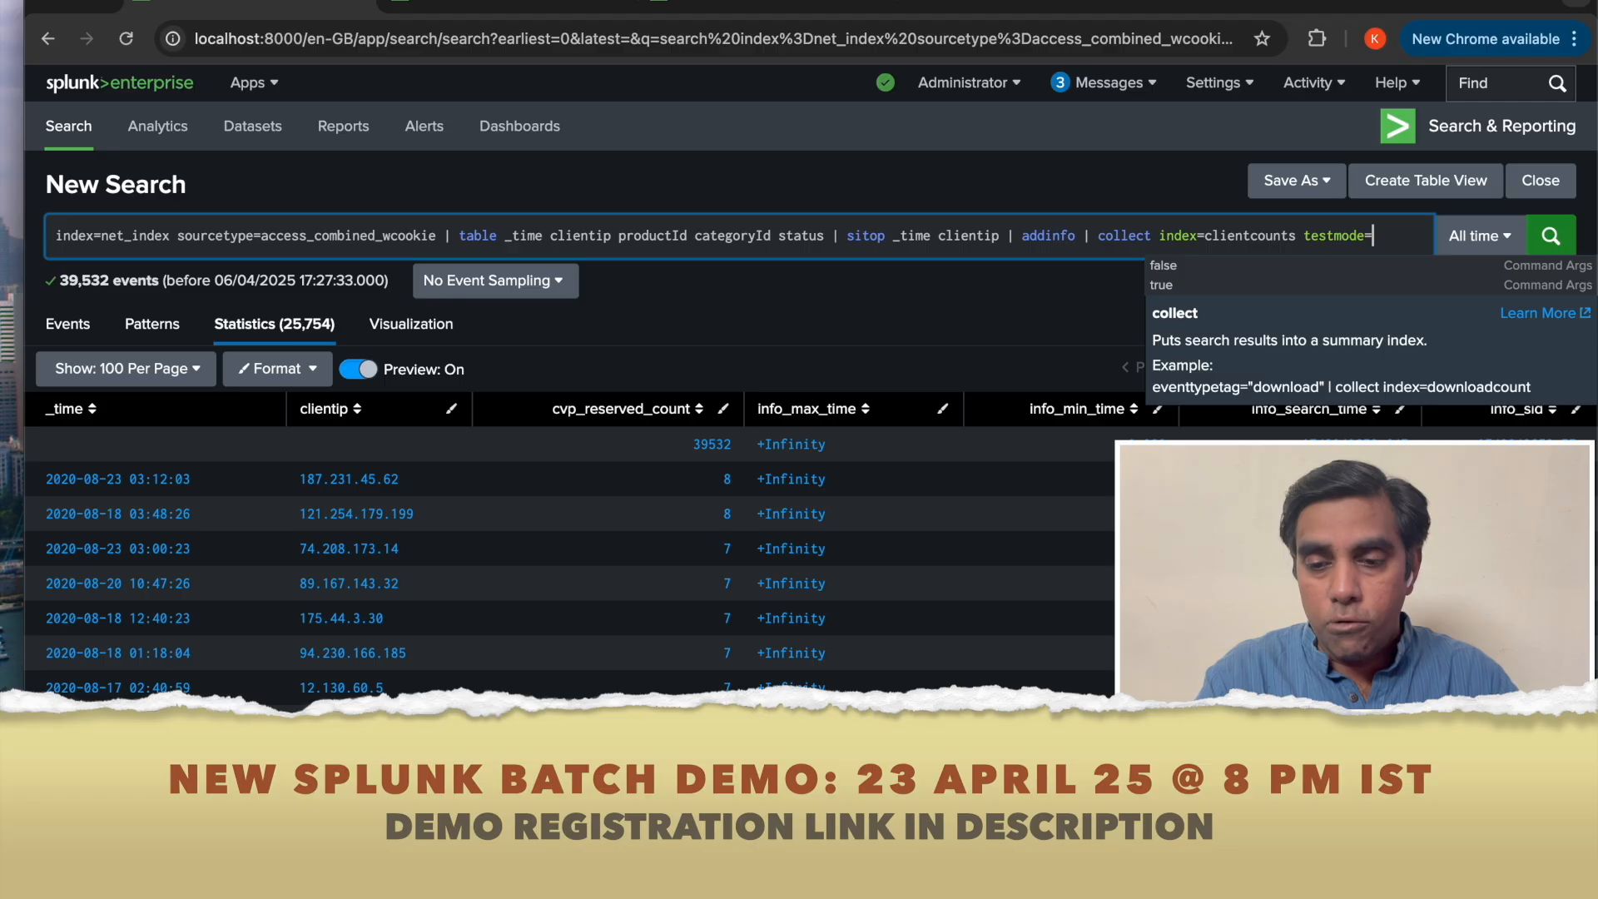
pyautogui.write('true')
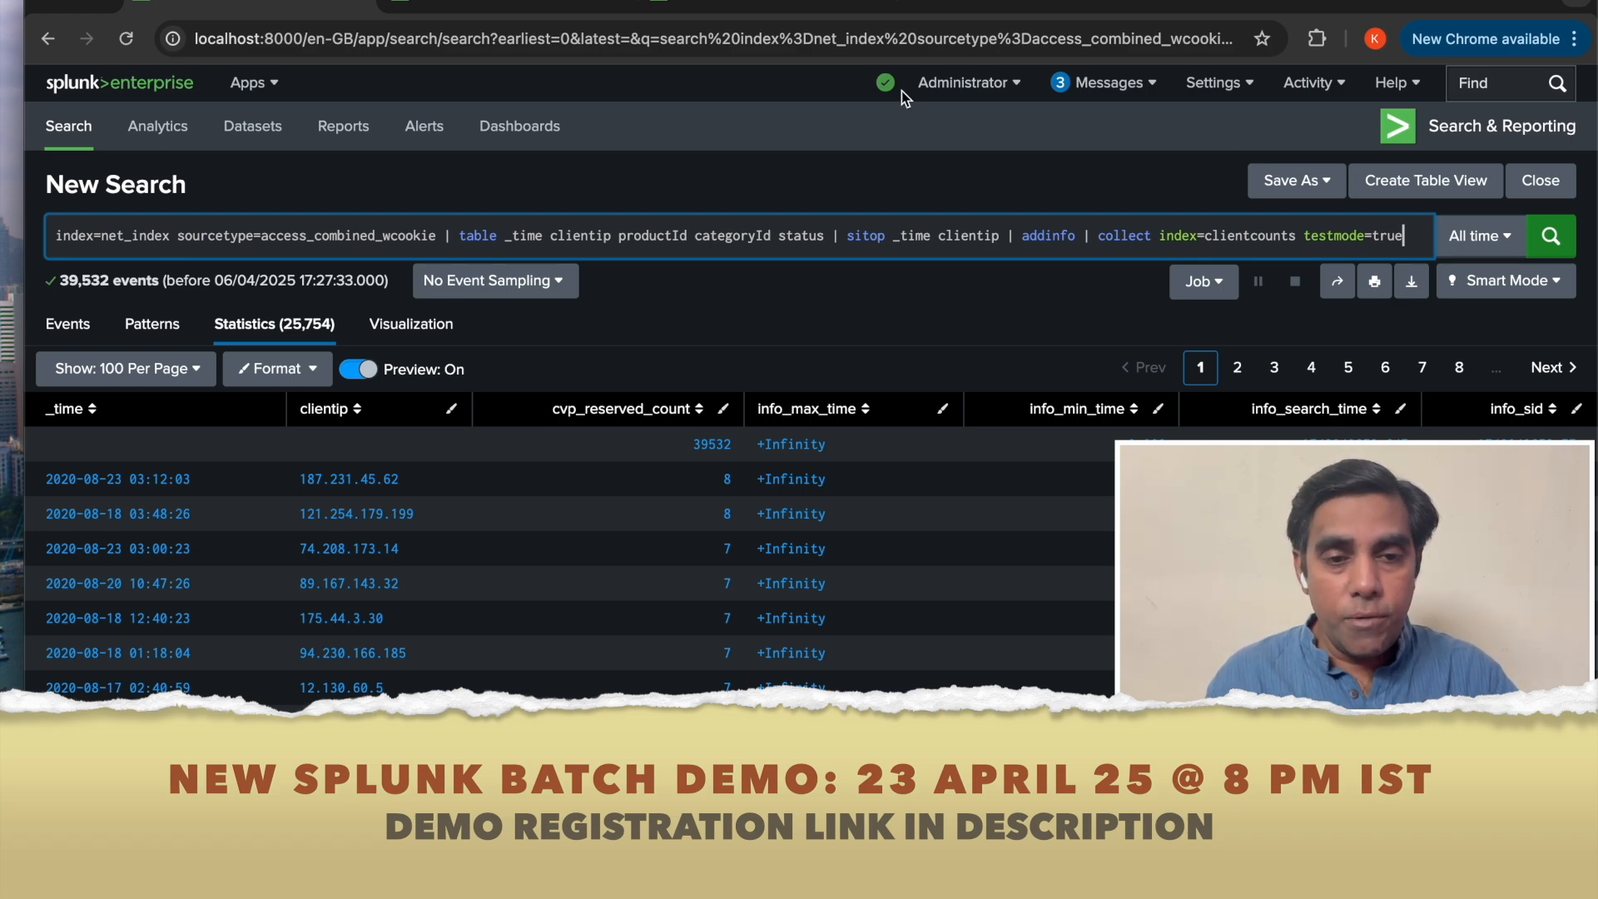
pyautogui.click(727, 4)
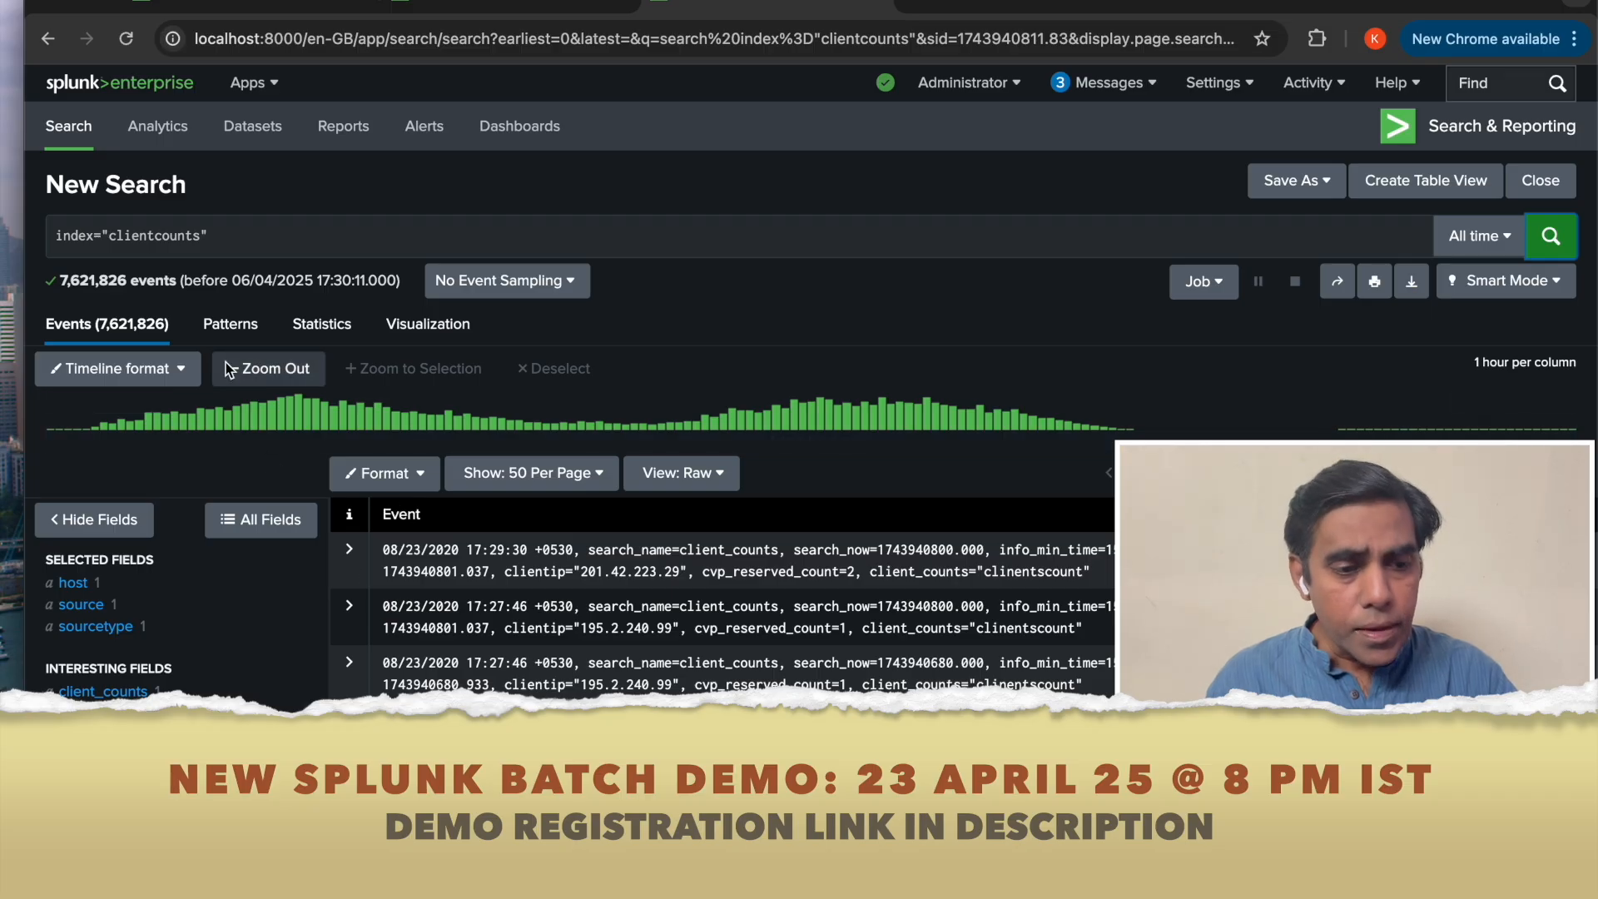
pyautogui.scroll(-5, 799, 416)
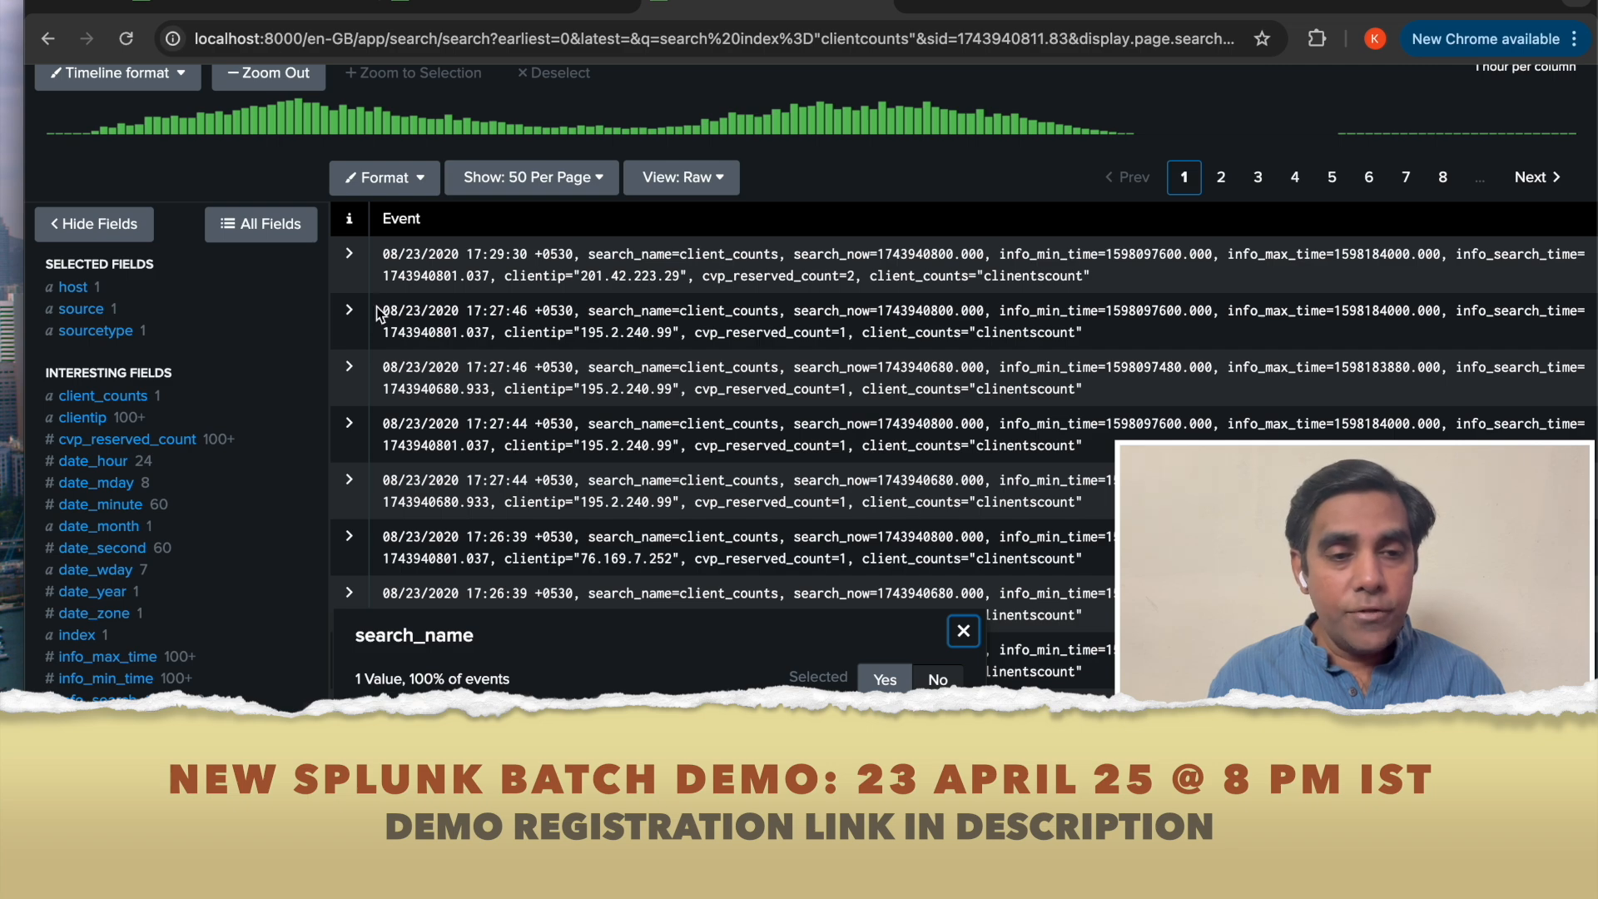
pyautogui.click(255, 6)
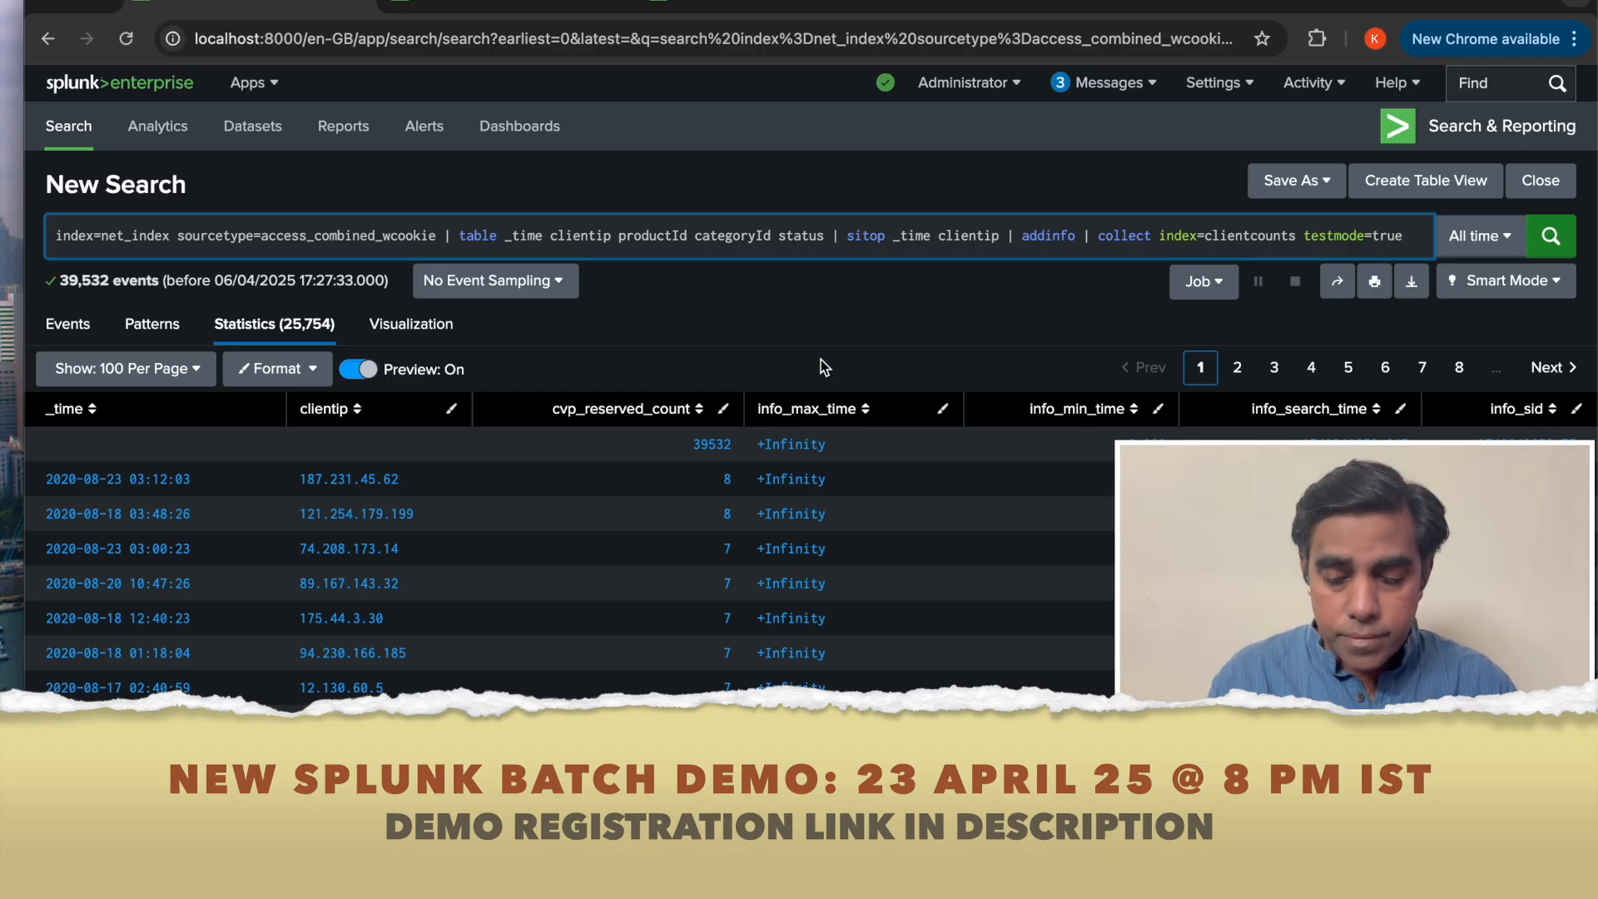
# Begin a marker argument on the collect command, checking the summary events' field names in the other tab.
pyautogui.write('ma')
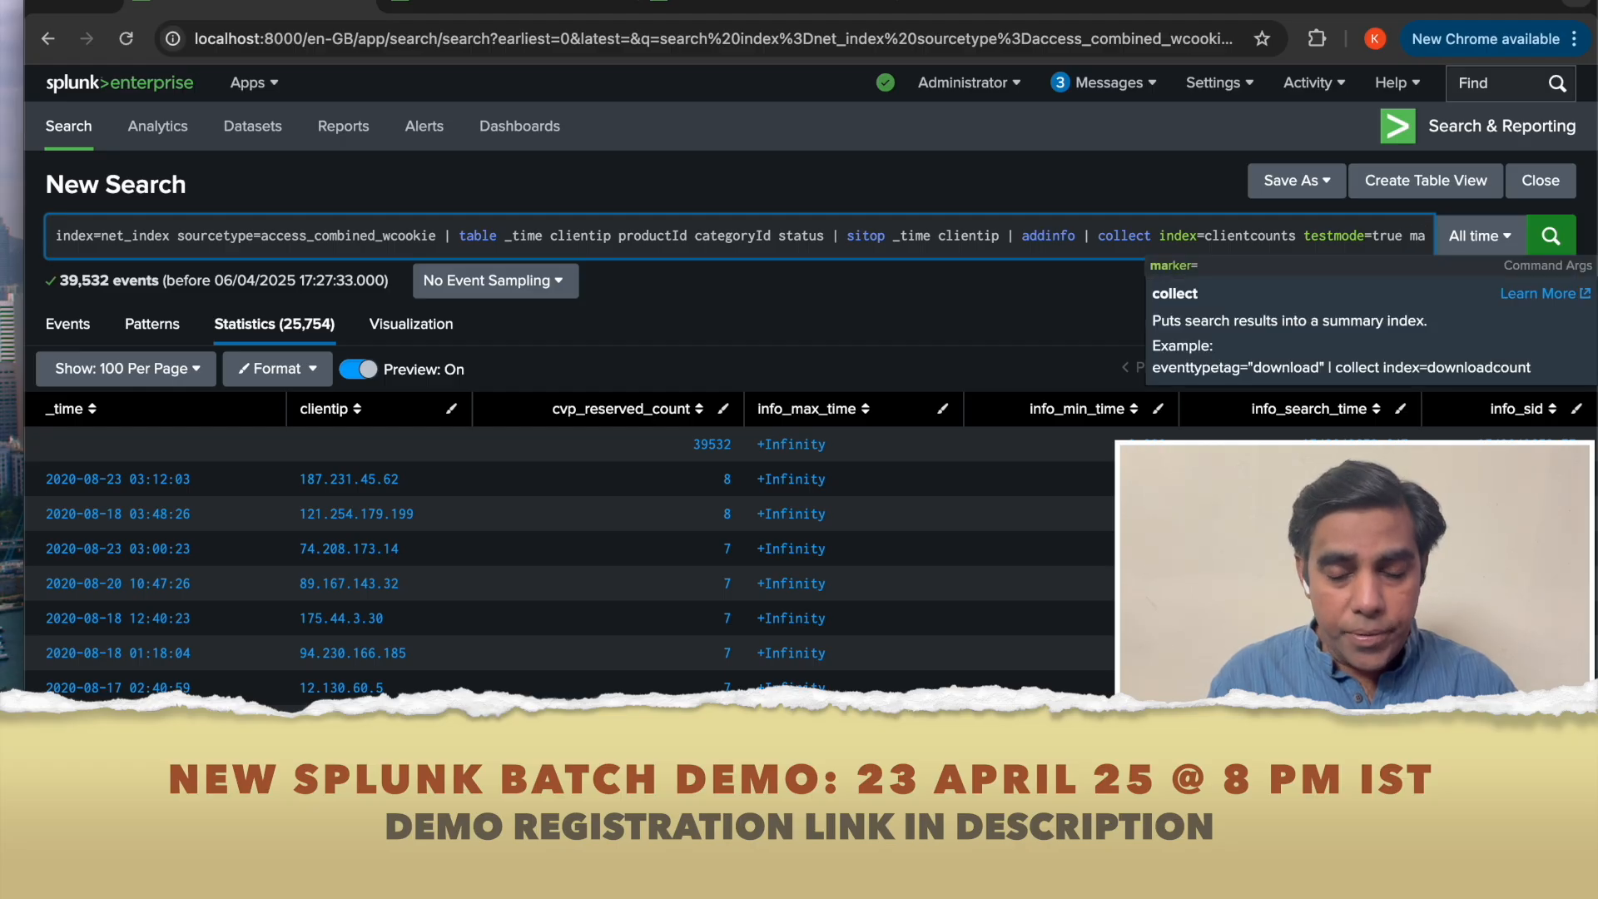
pyautogui.write('rket')
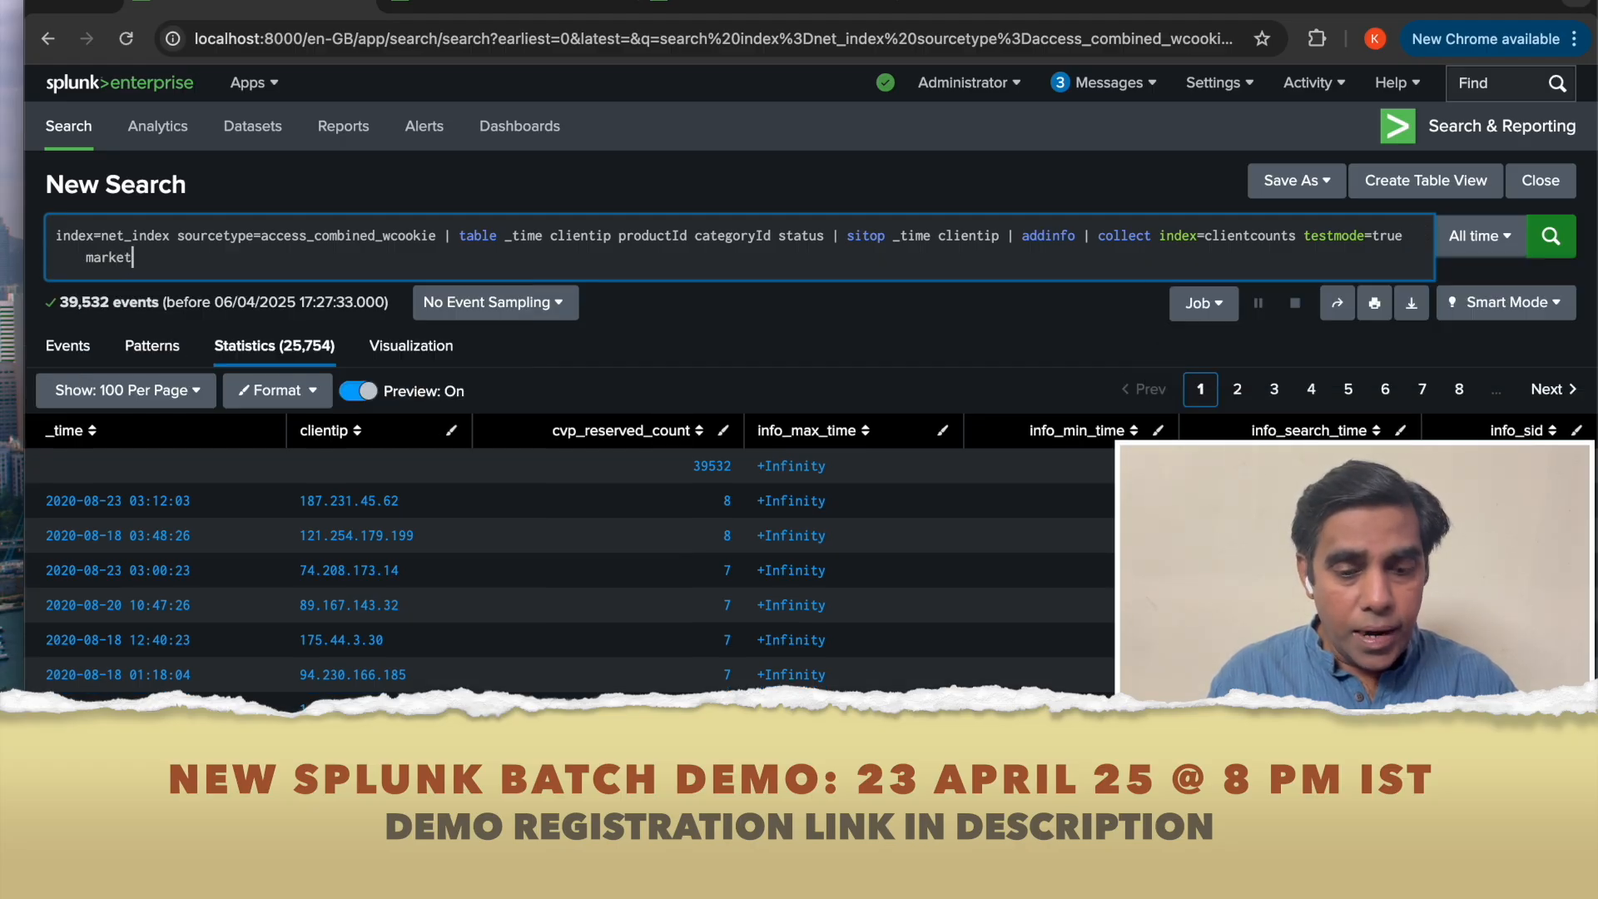
pyautogui.press('BackSpace')
pyautogui.write('r')
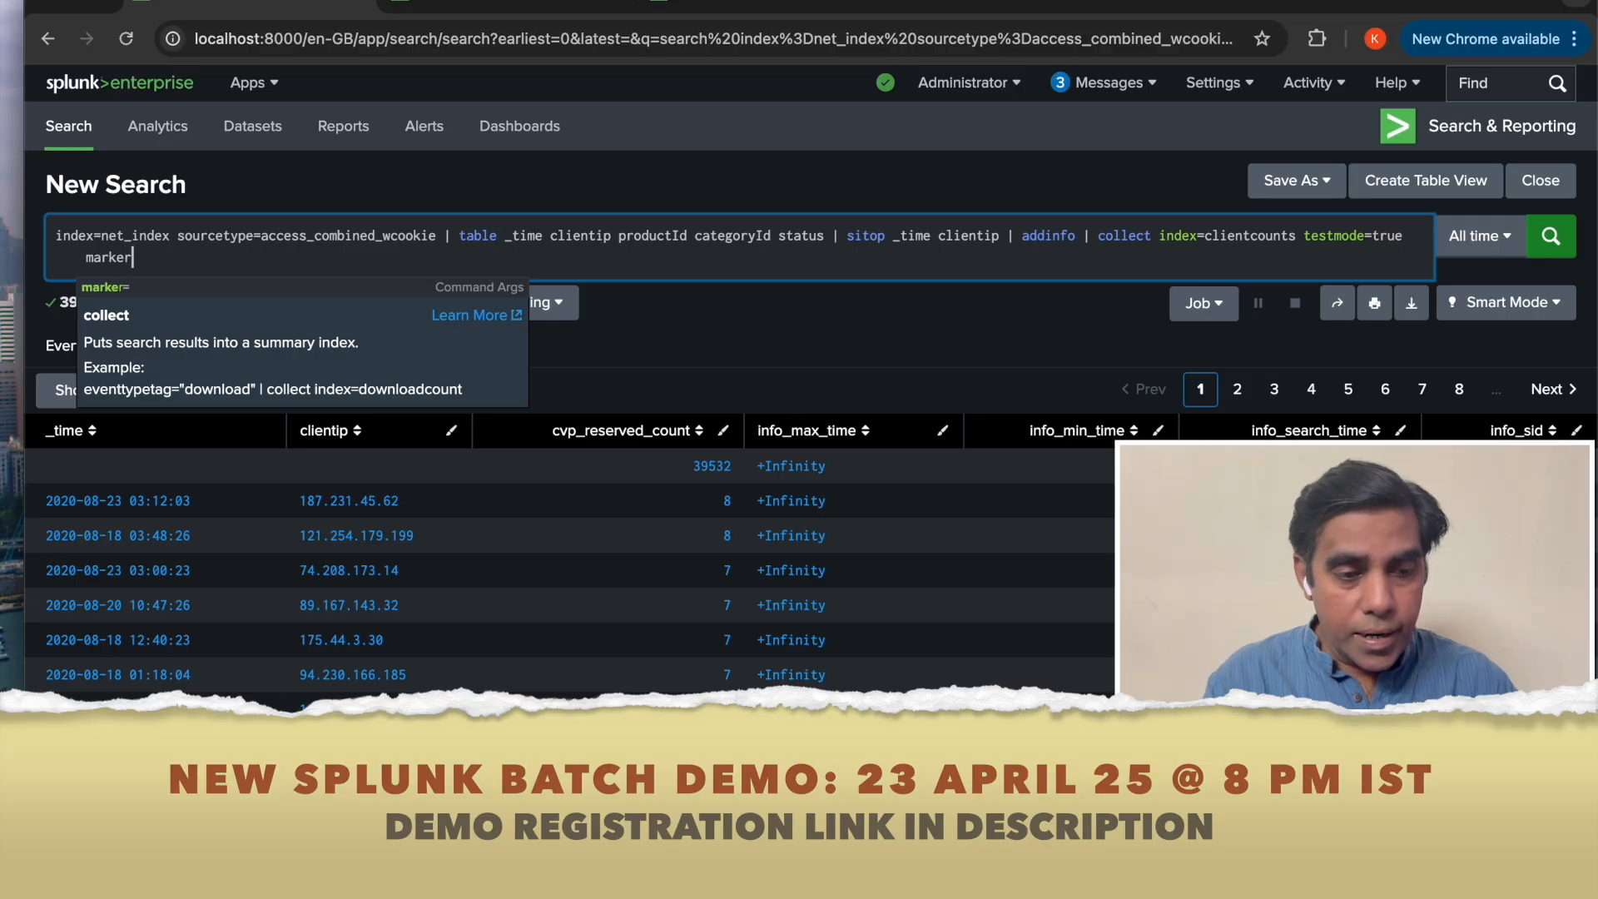
pyautogui.write('=')
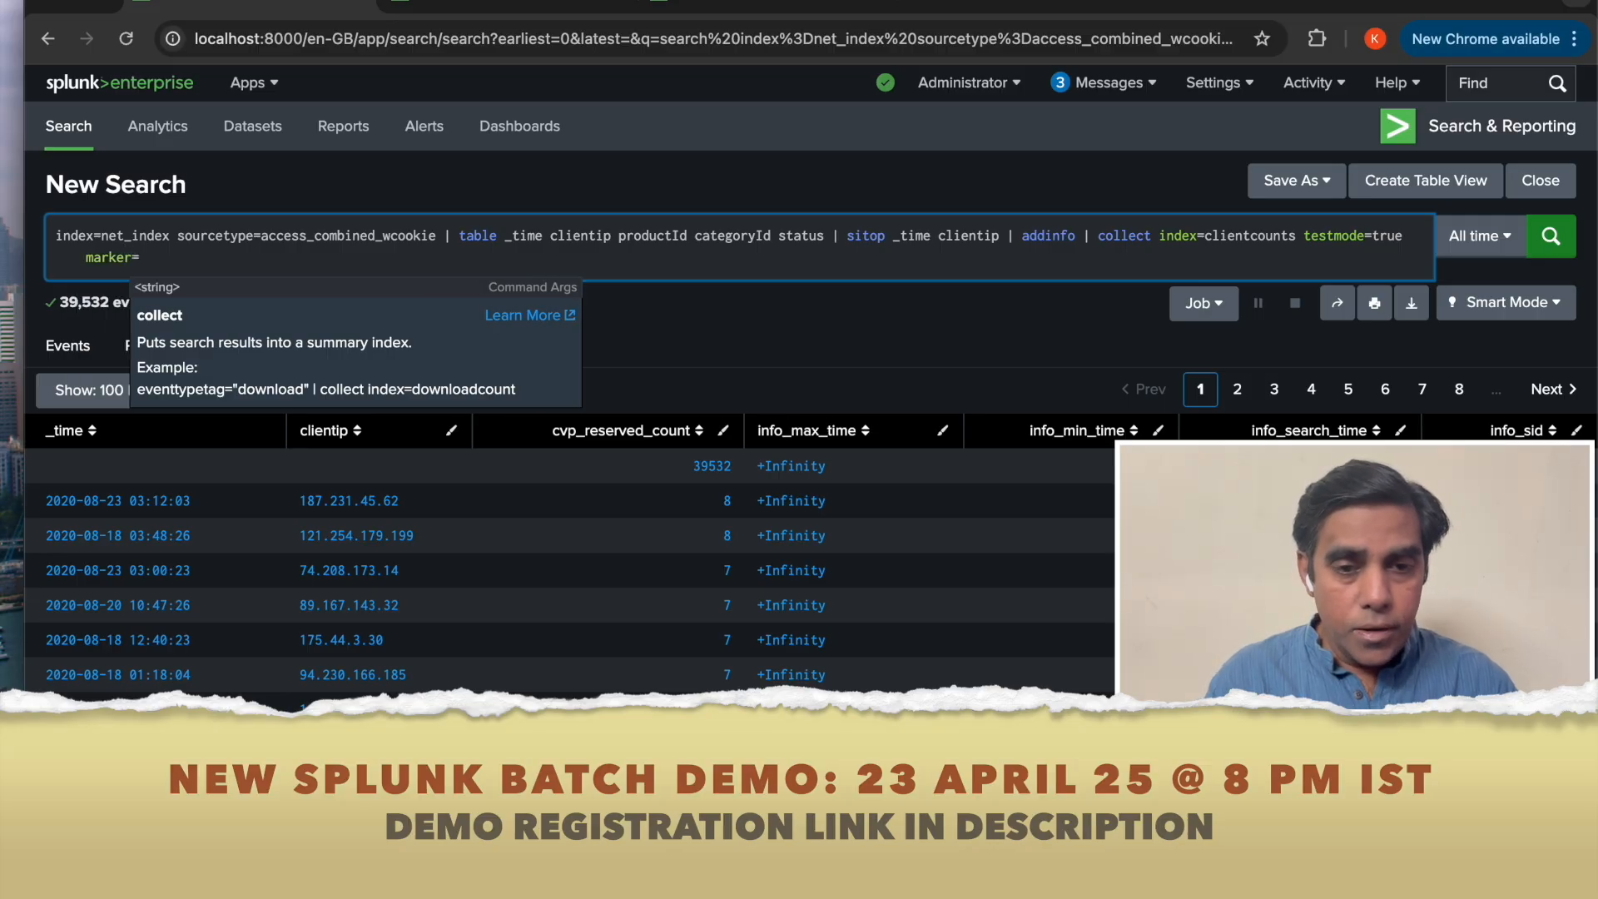
pyautogui.click(742, 12)
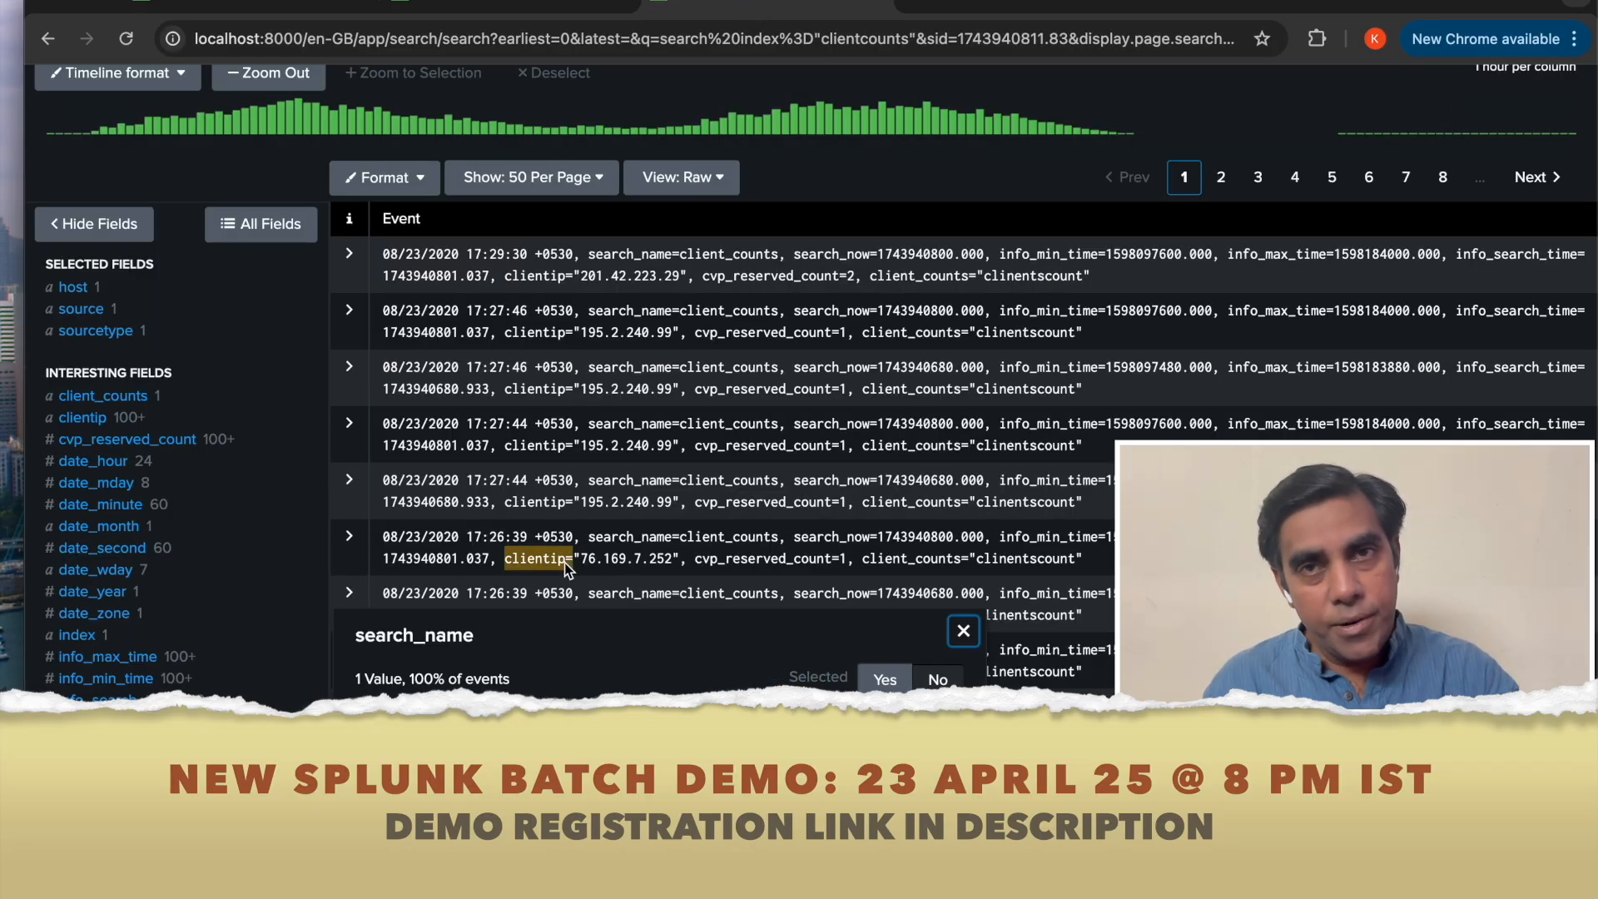
pyautogui.click(311, 8)
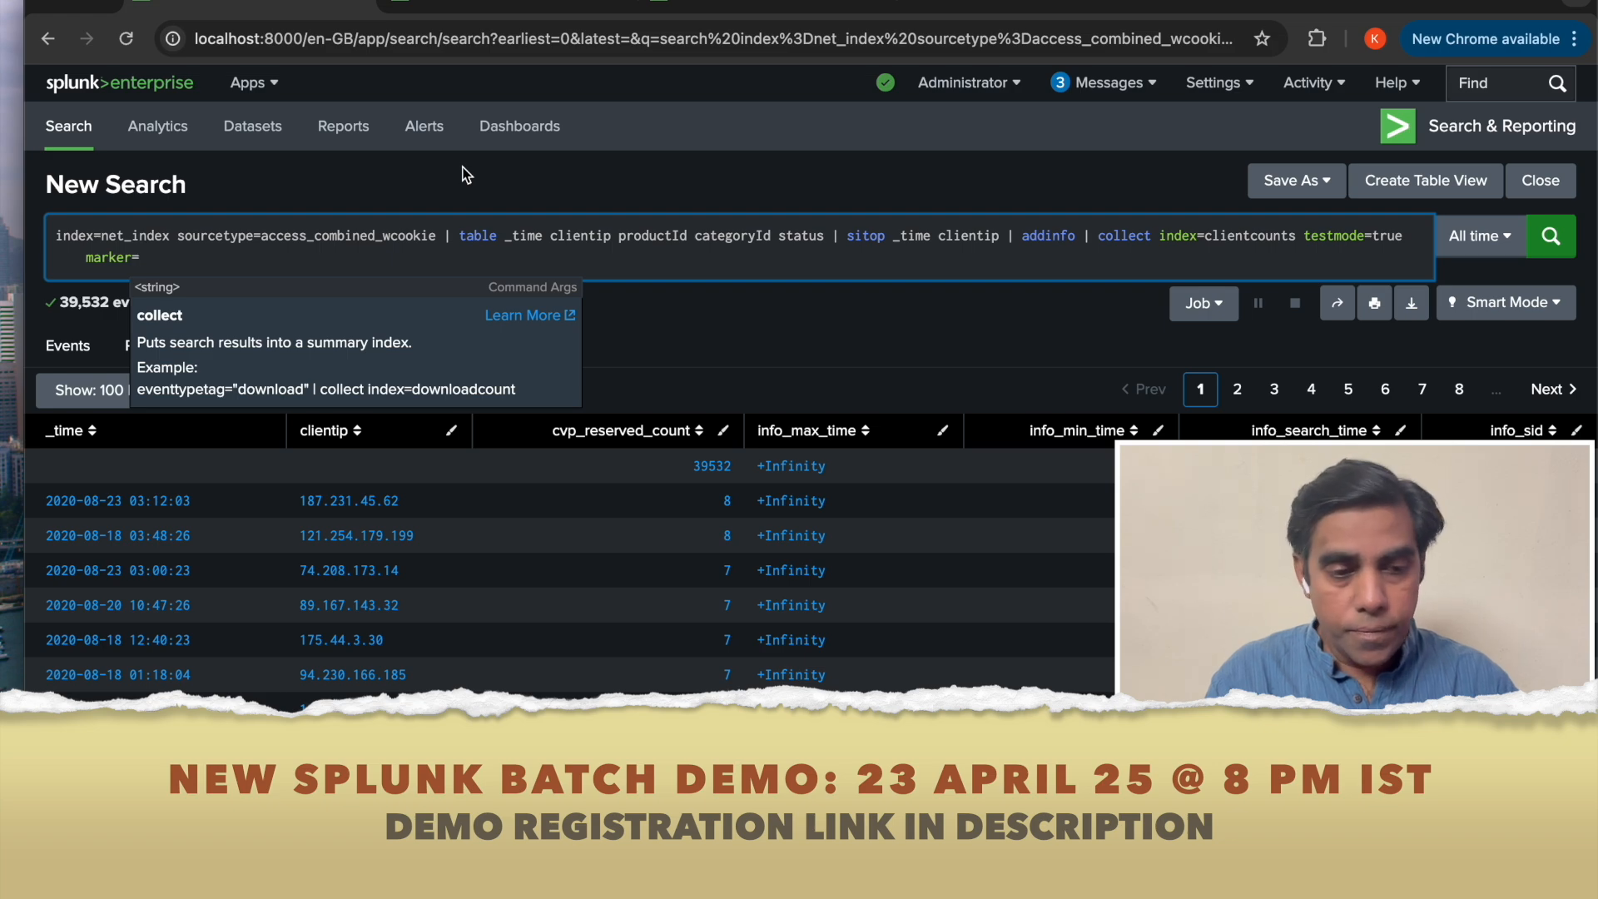
pyautogui.write('"search')
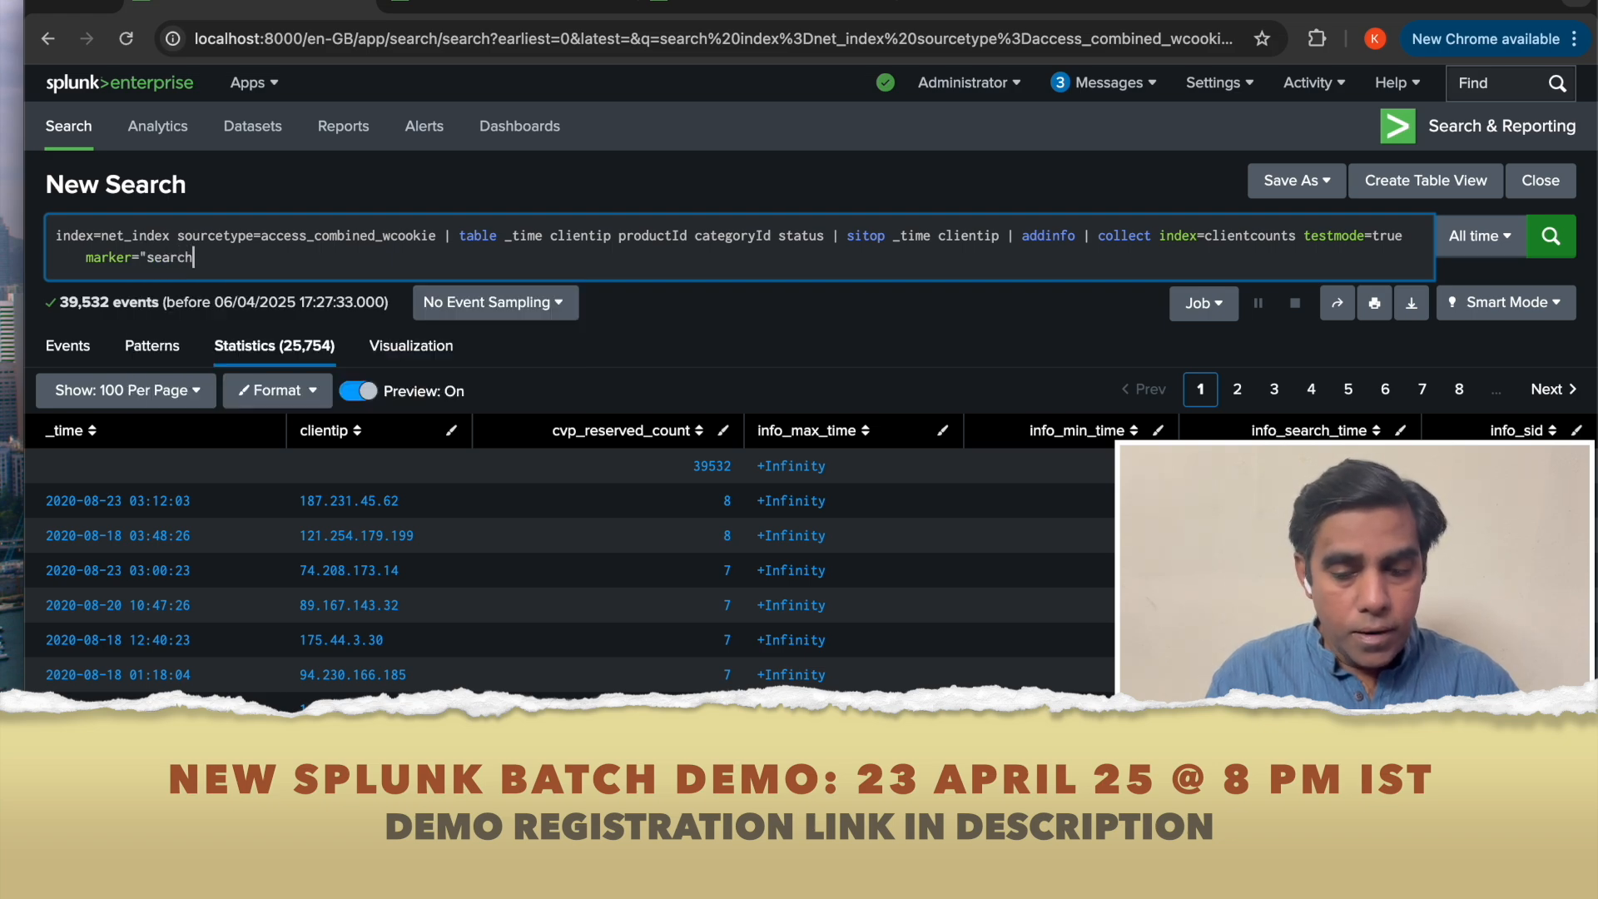
pyautogui.write('_info')
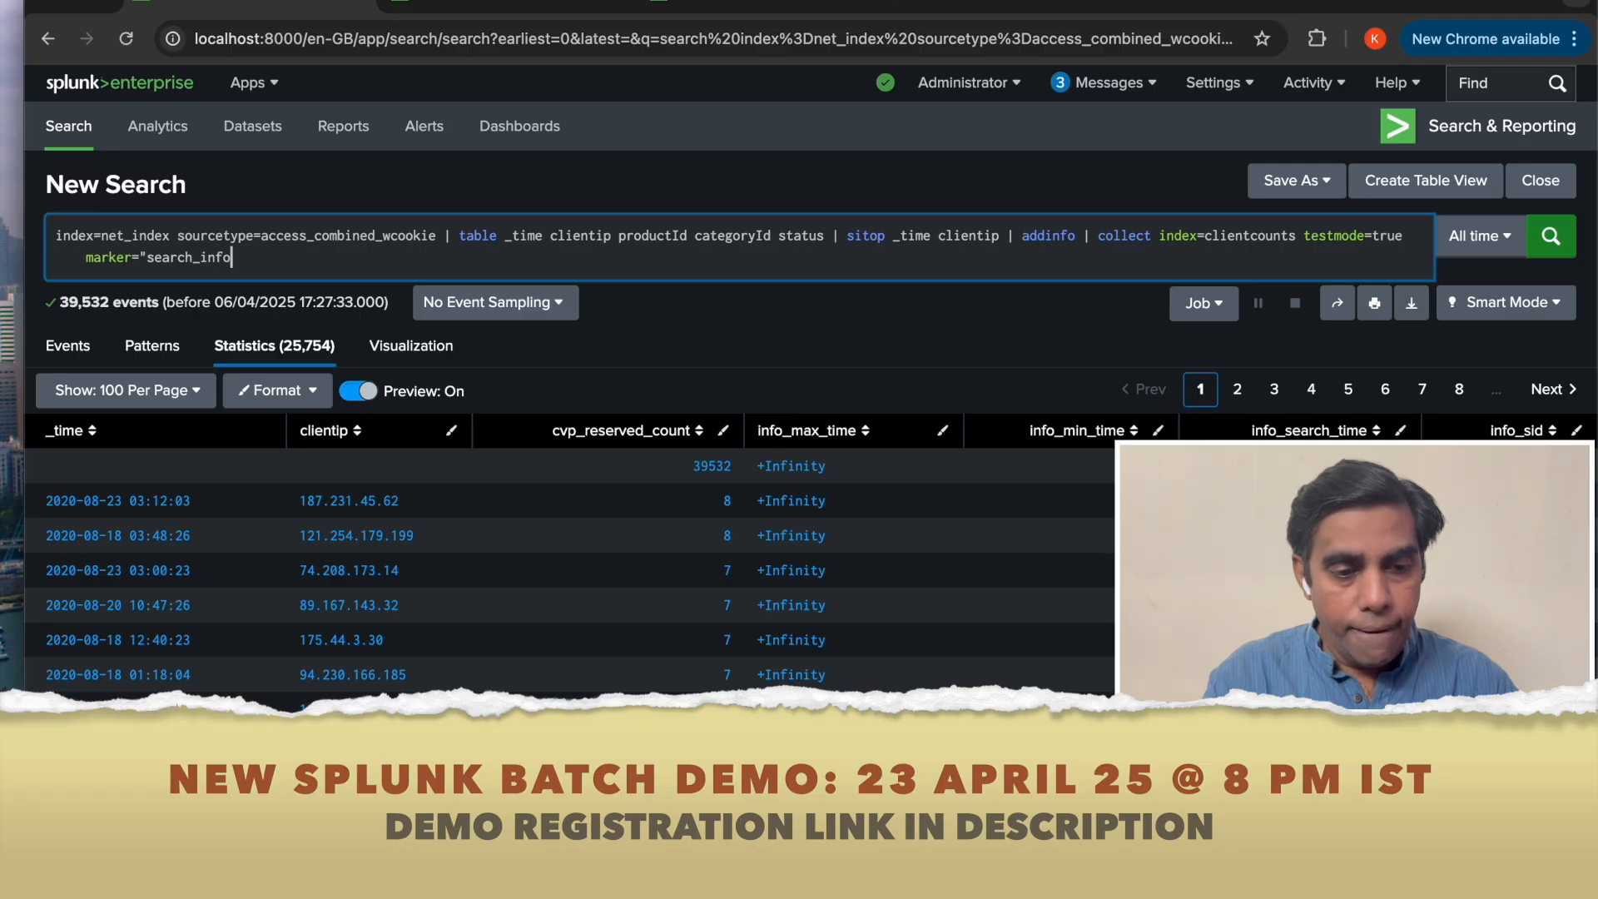
pyautogui.write('=')
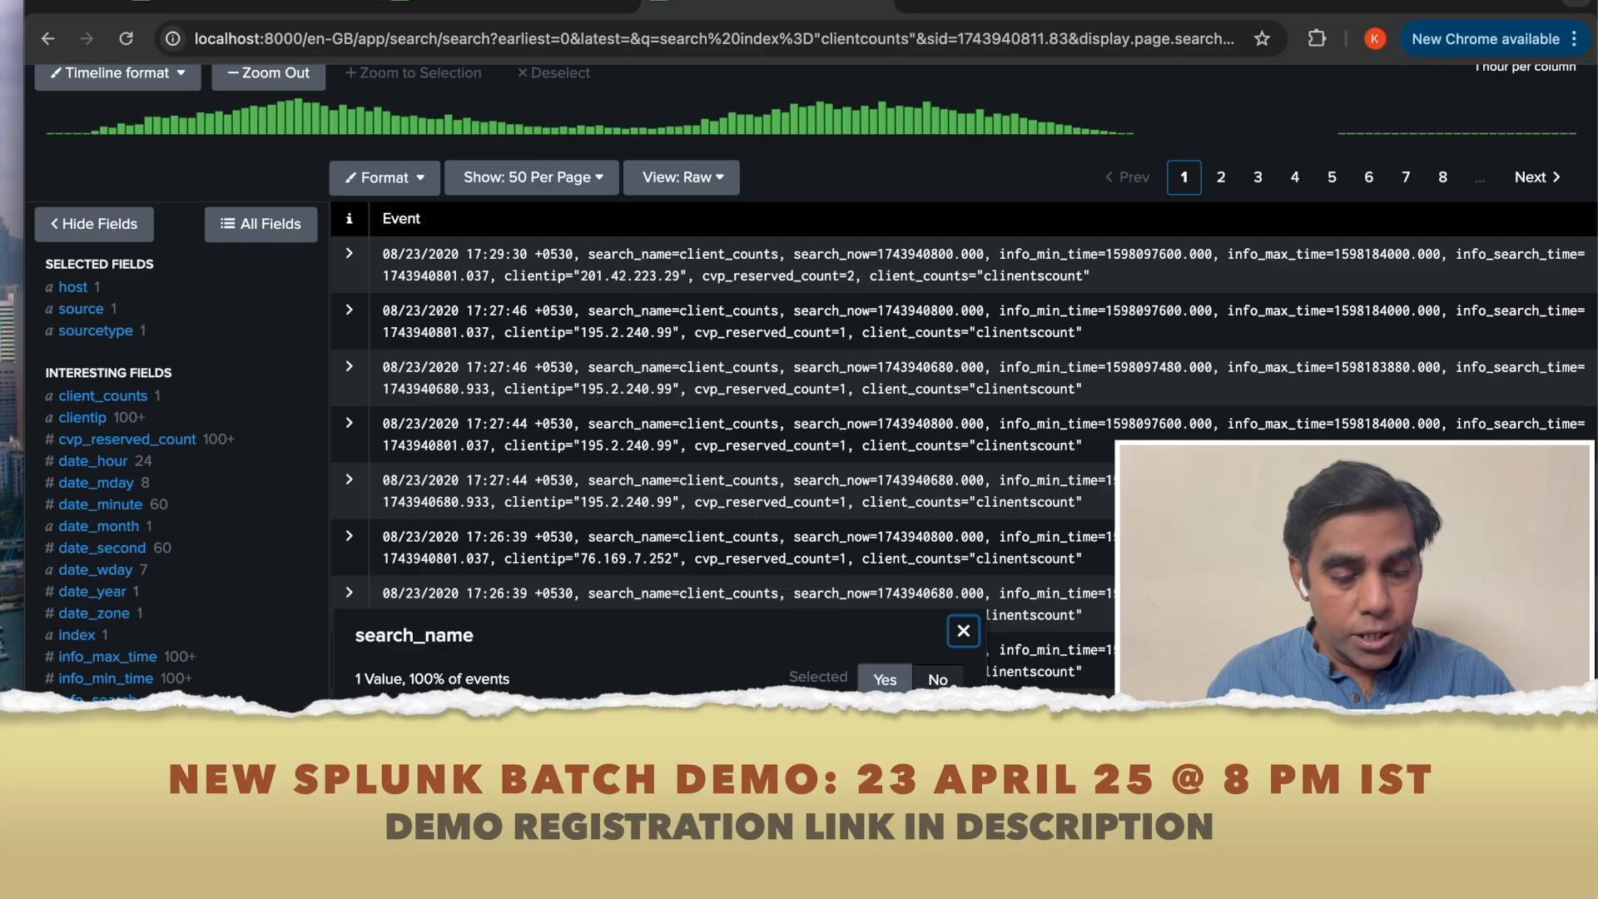
# Set the marker value to "search_name=collect_client_counts".
pyautogui.click(291, 7)
pyautogui.press('BackSpace')
pyautogui.press('BackSpace')
pyautogui.press('BackSpace')
pyautogui.press('BackSpace')
pyautogui.press('BackSpace')
pyautogui.write('name=')
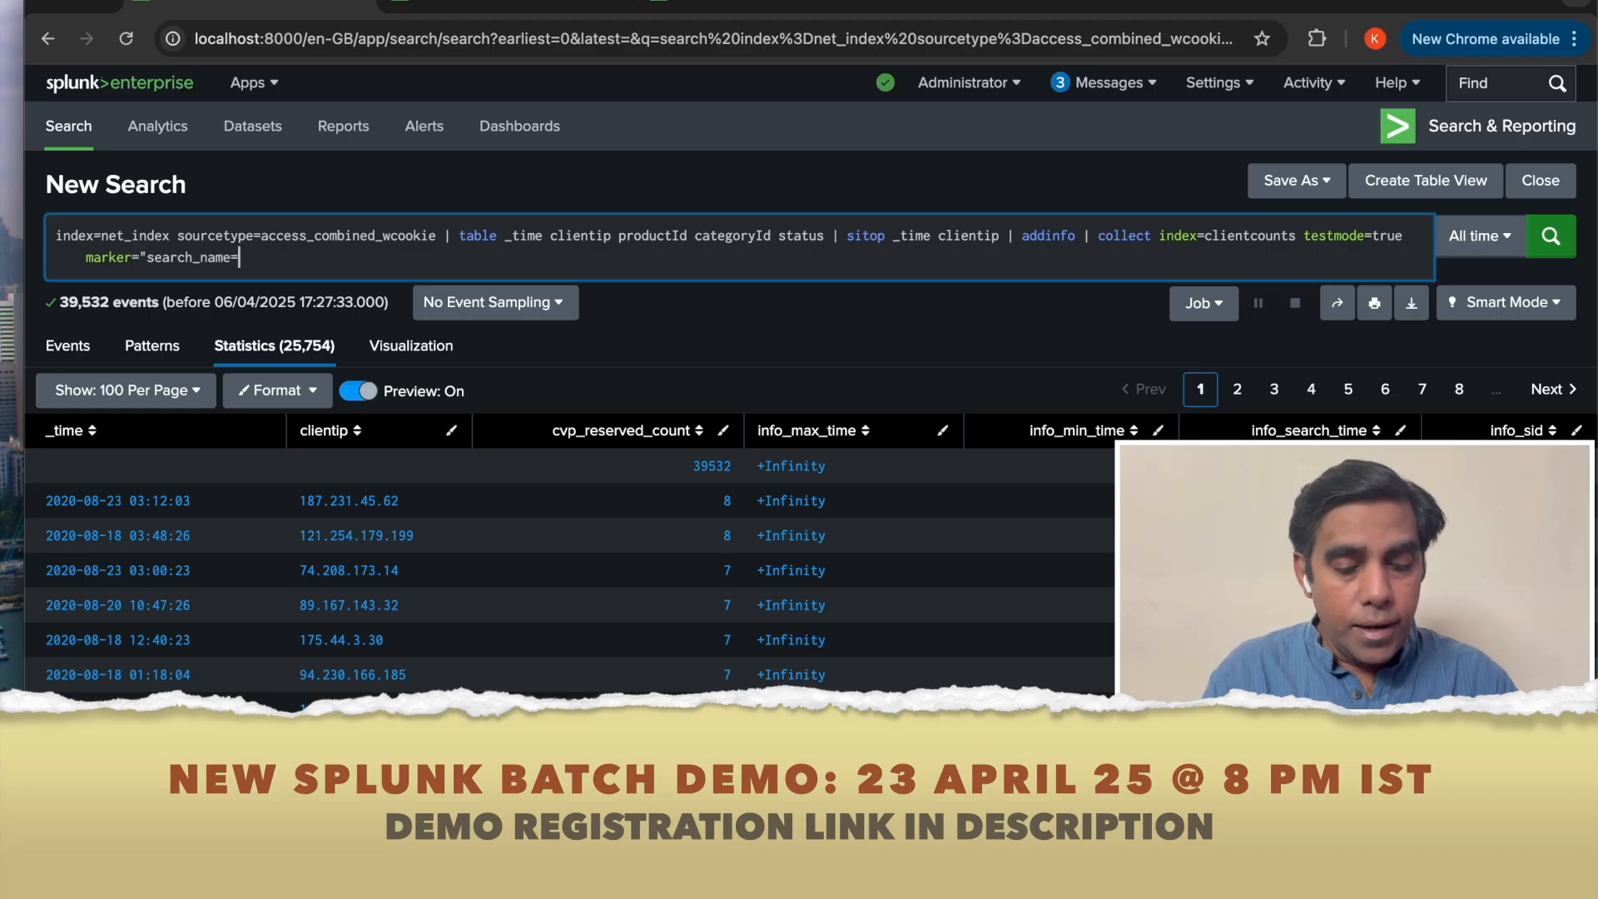
pyautogui.write('coll')
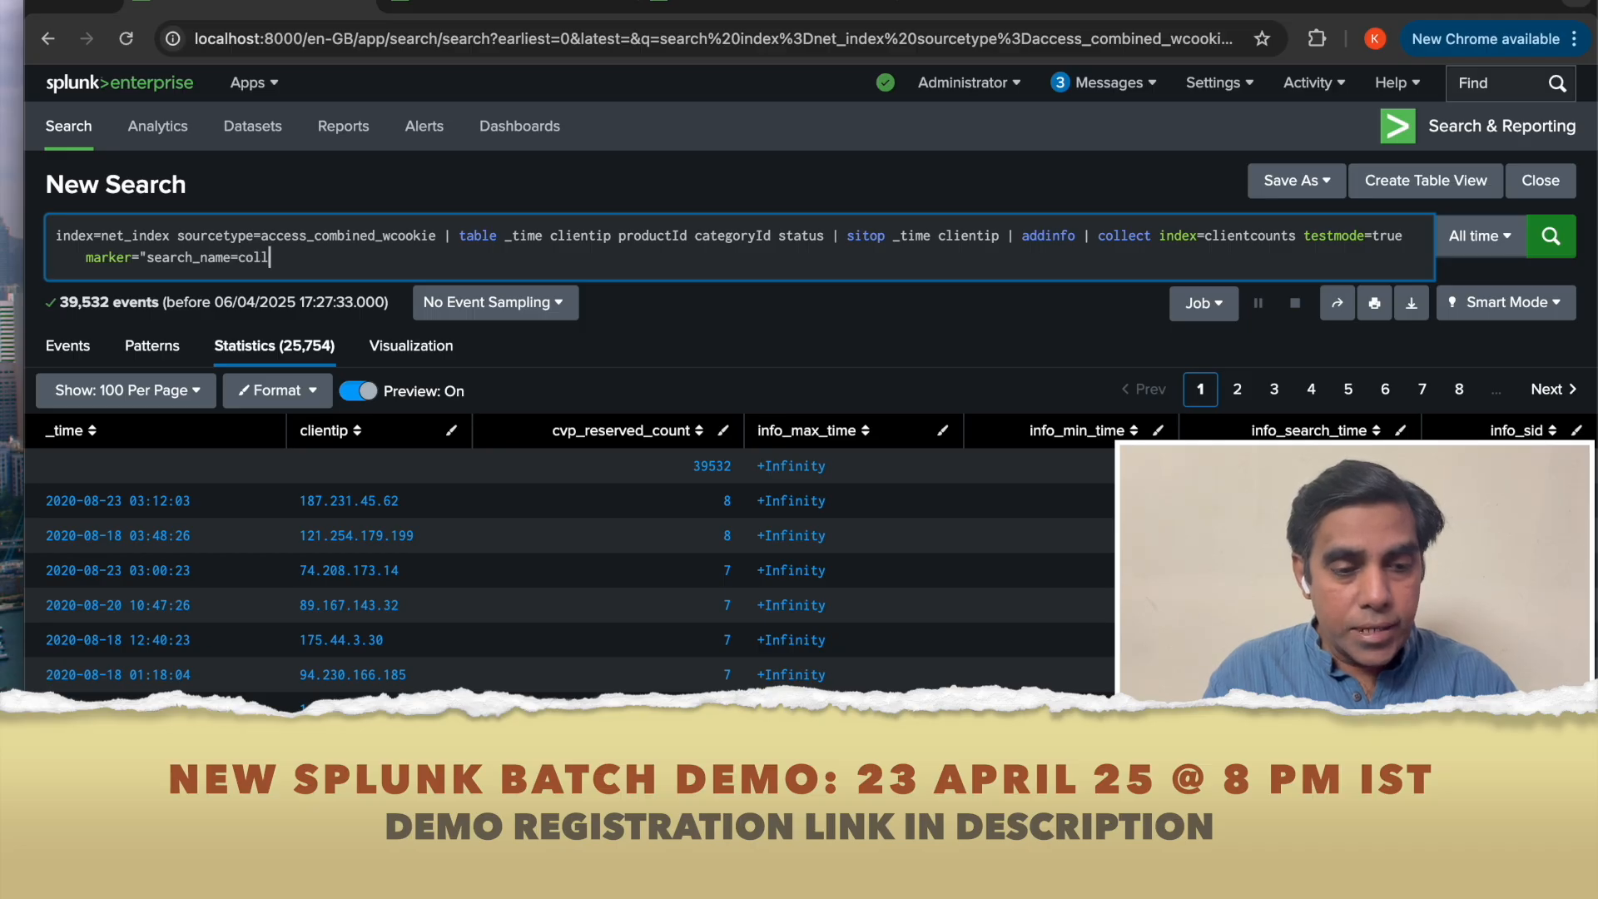
pyautogui.write('ect_')
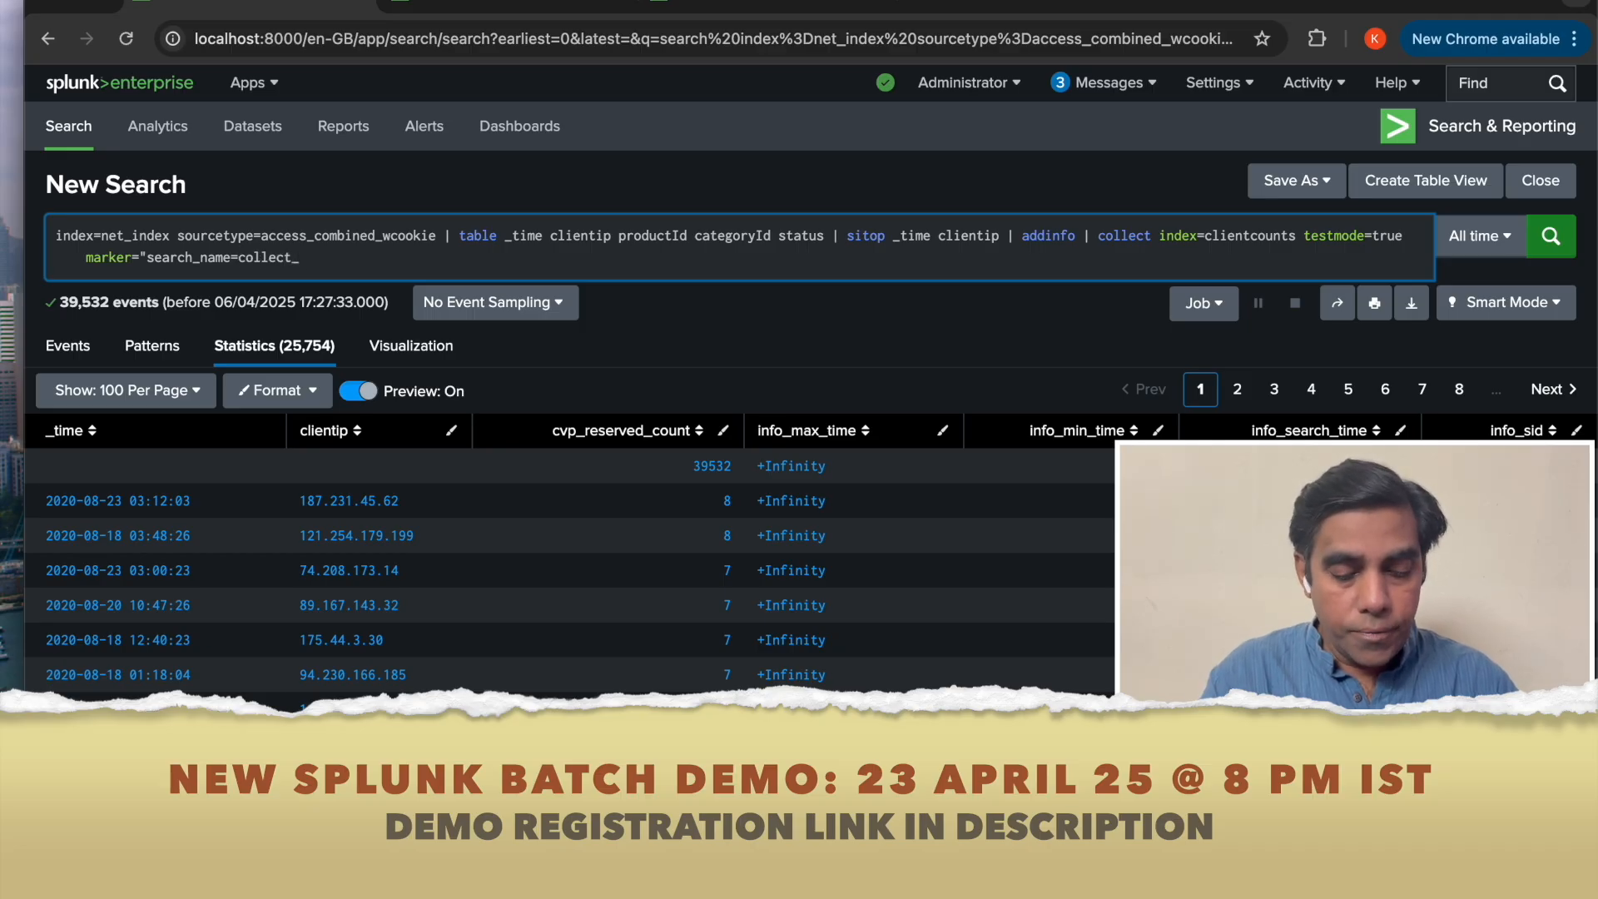
pyautogui.write('cli')
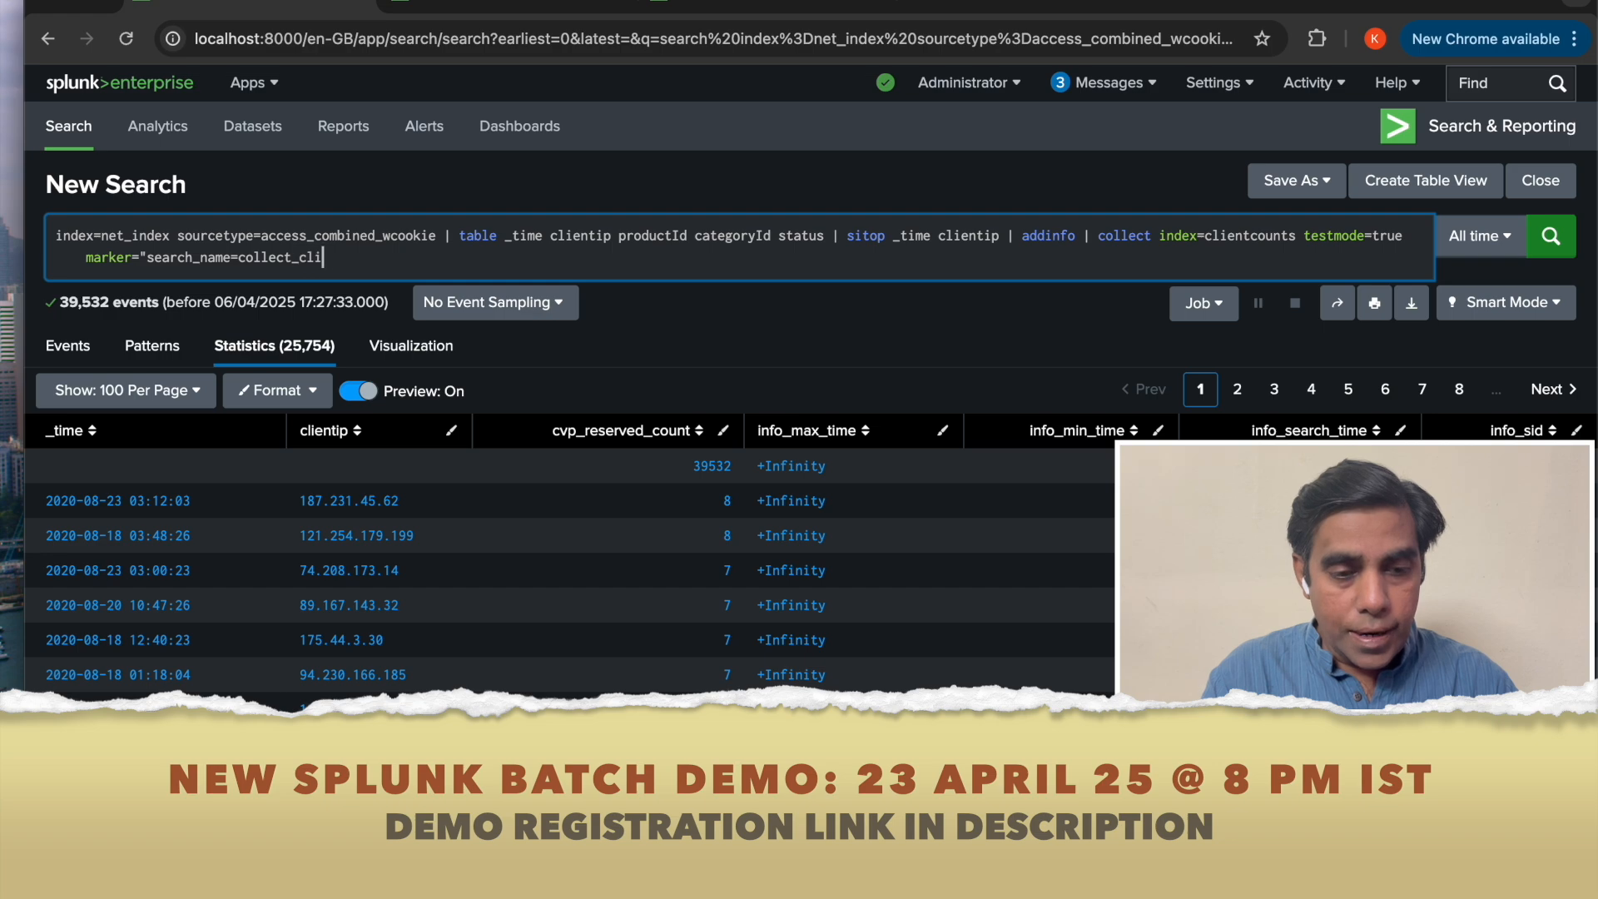
pyautogui.write('ent_co')
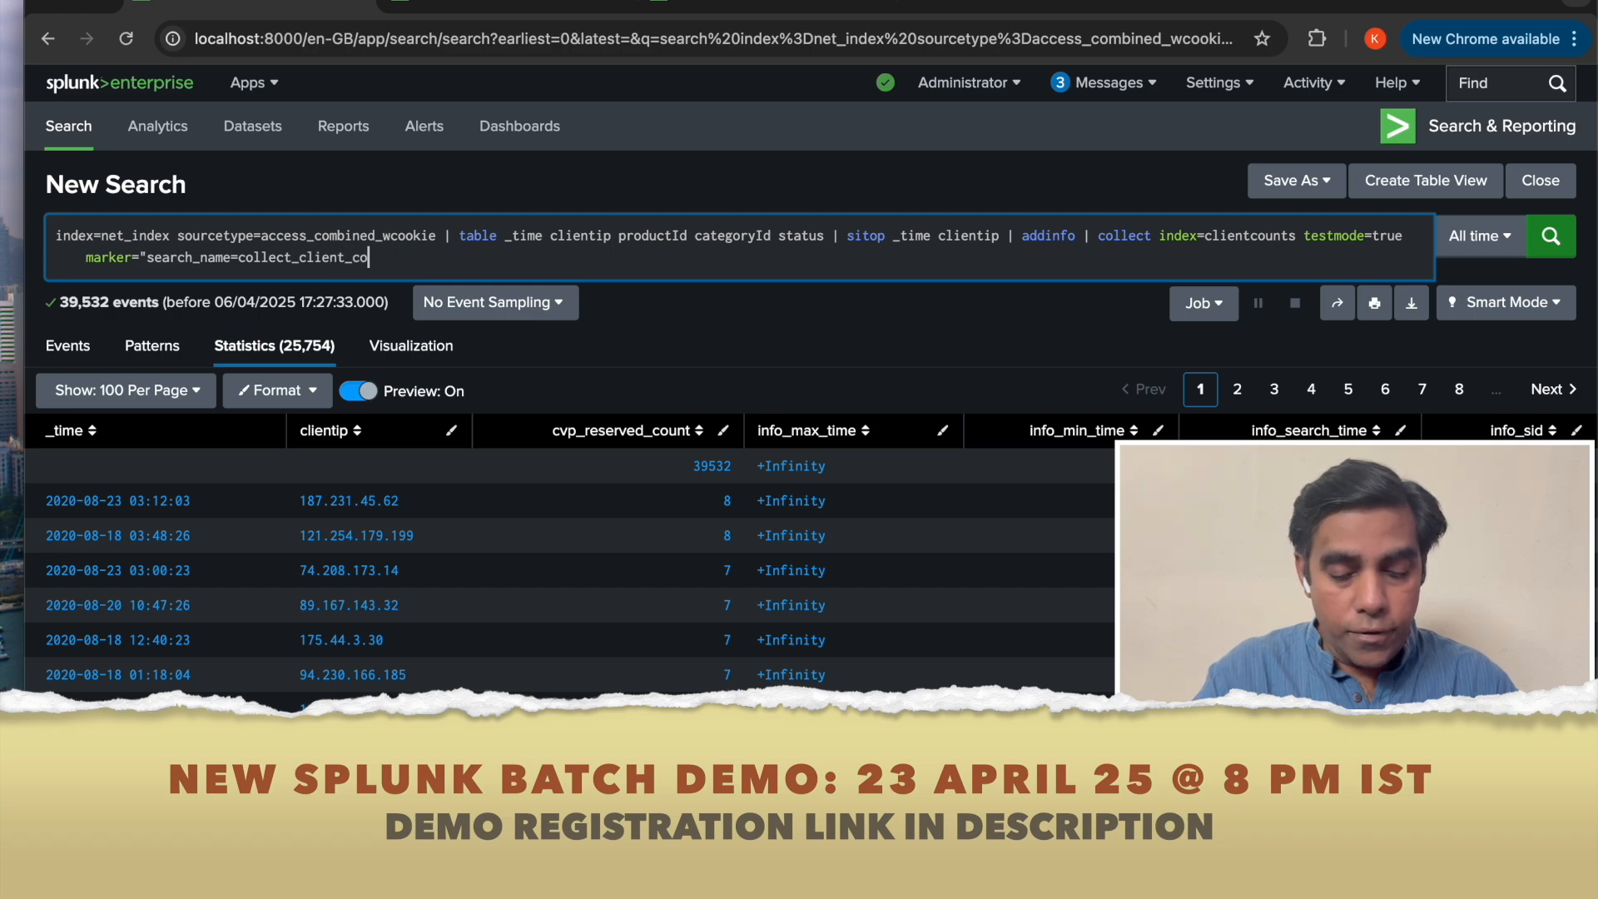
pyautogui.write('unts')
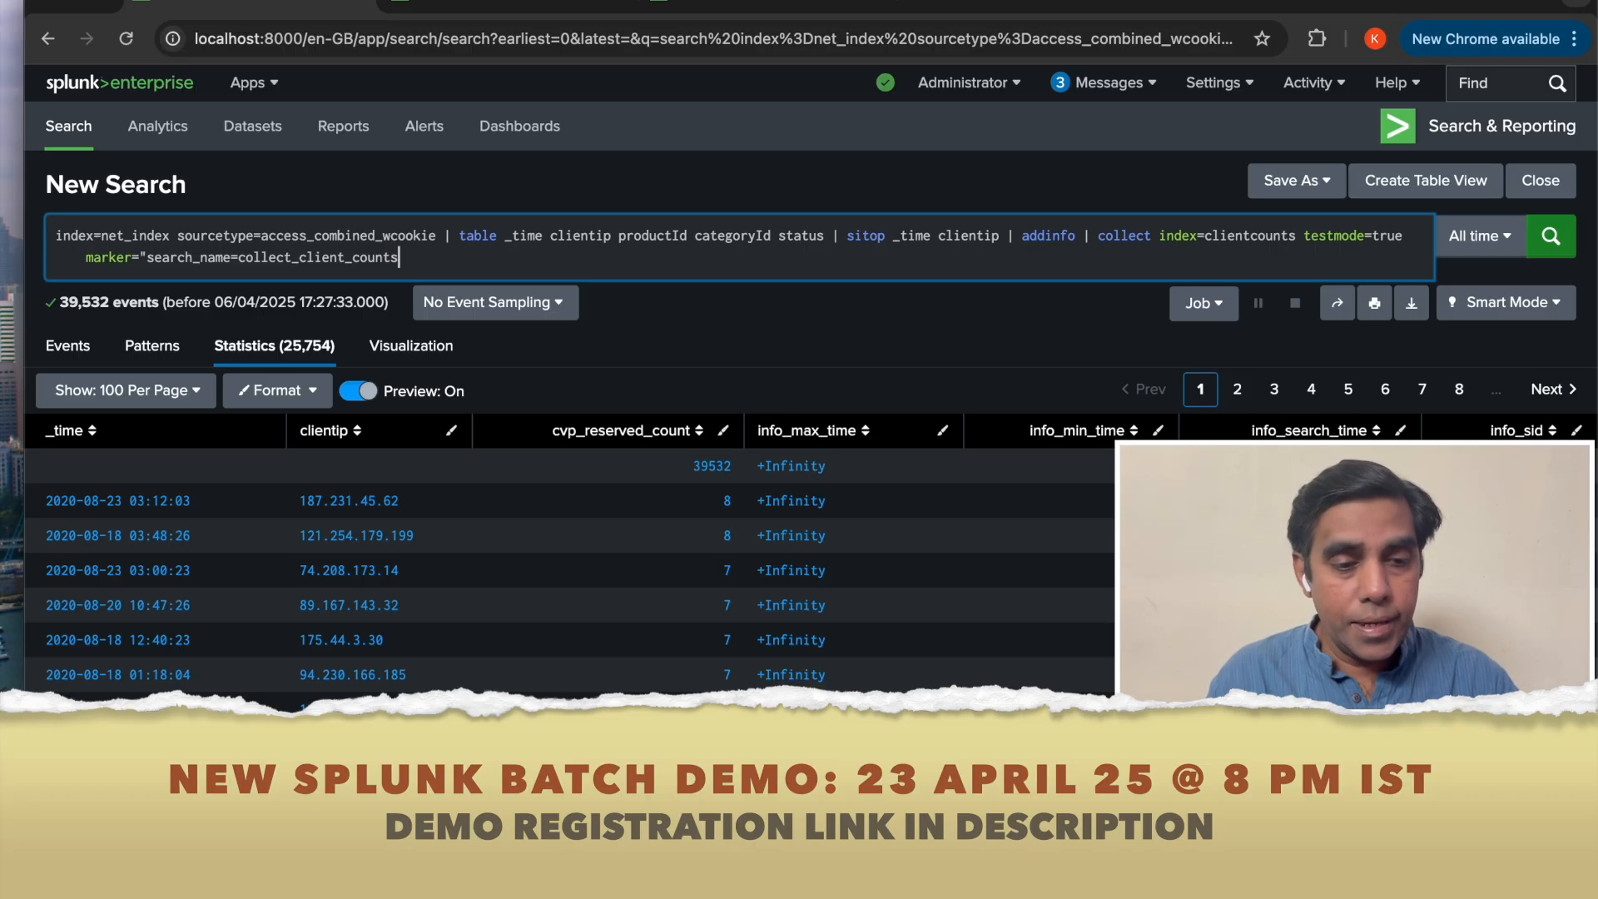
pyautogui.click(747, 5)
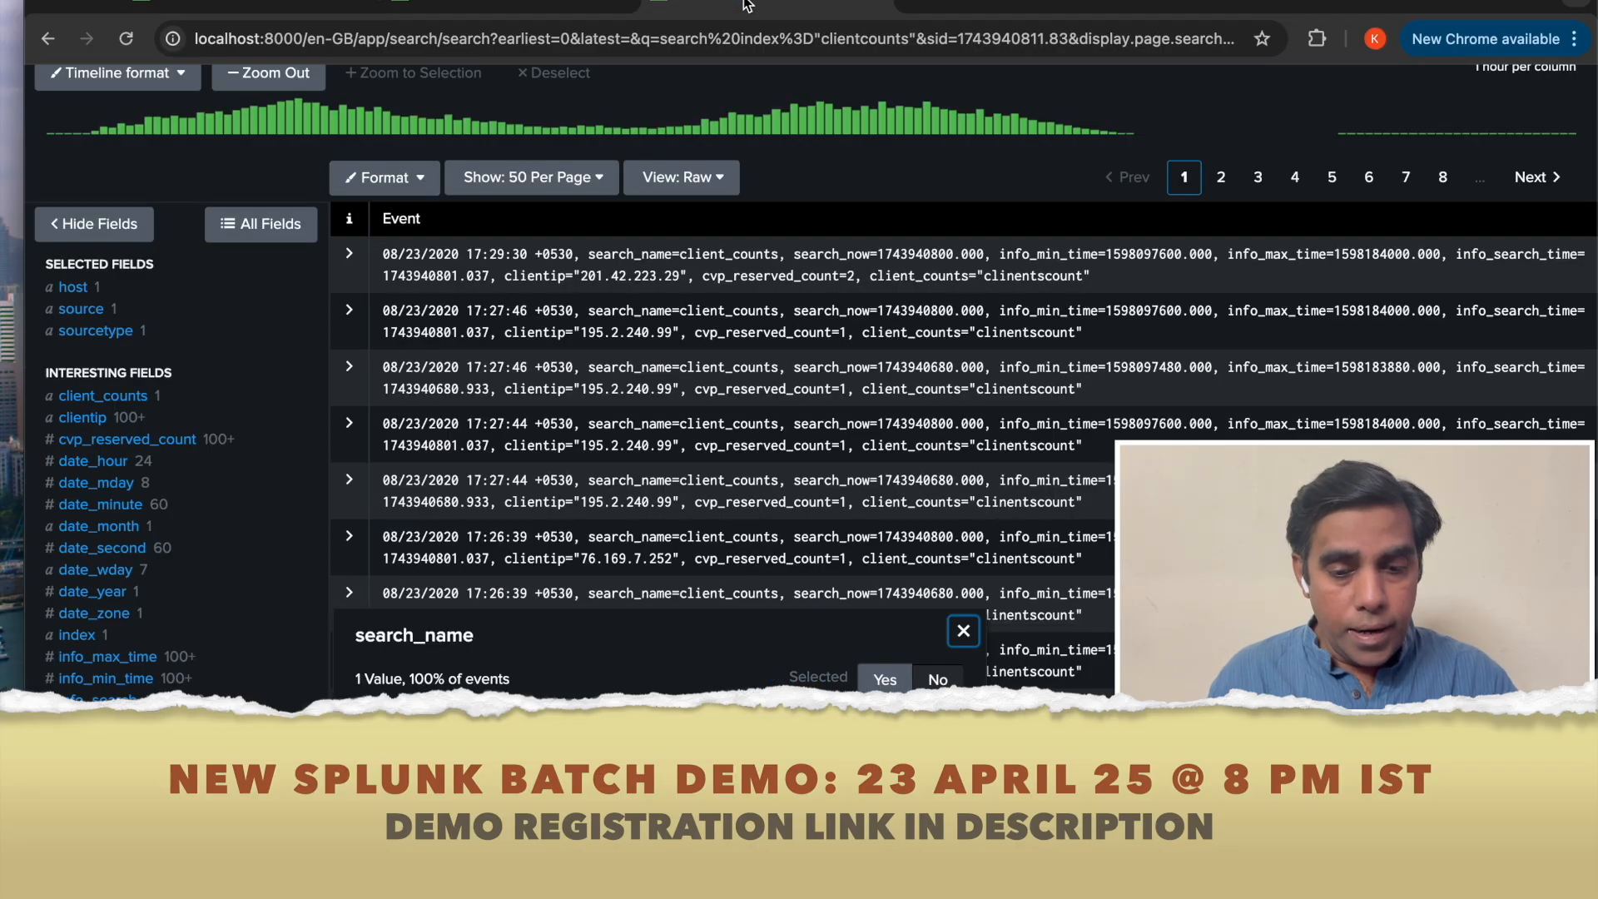
pyautogui.click(309, 4)
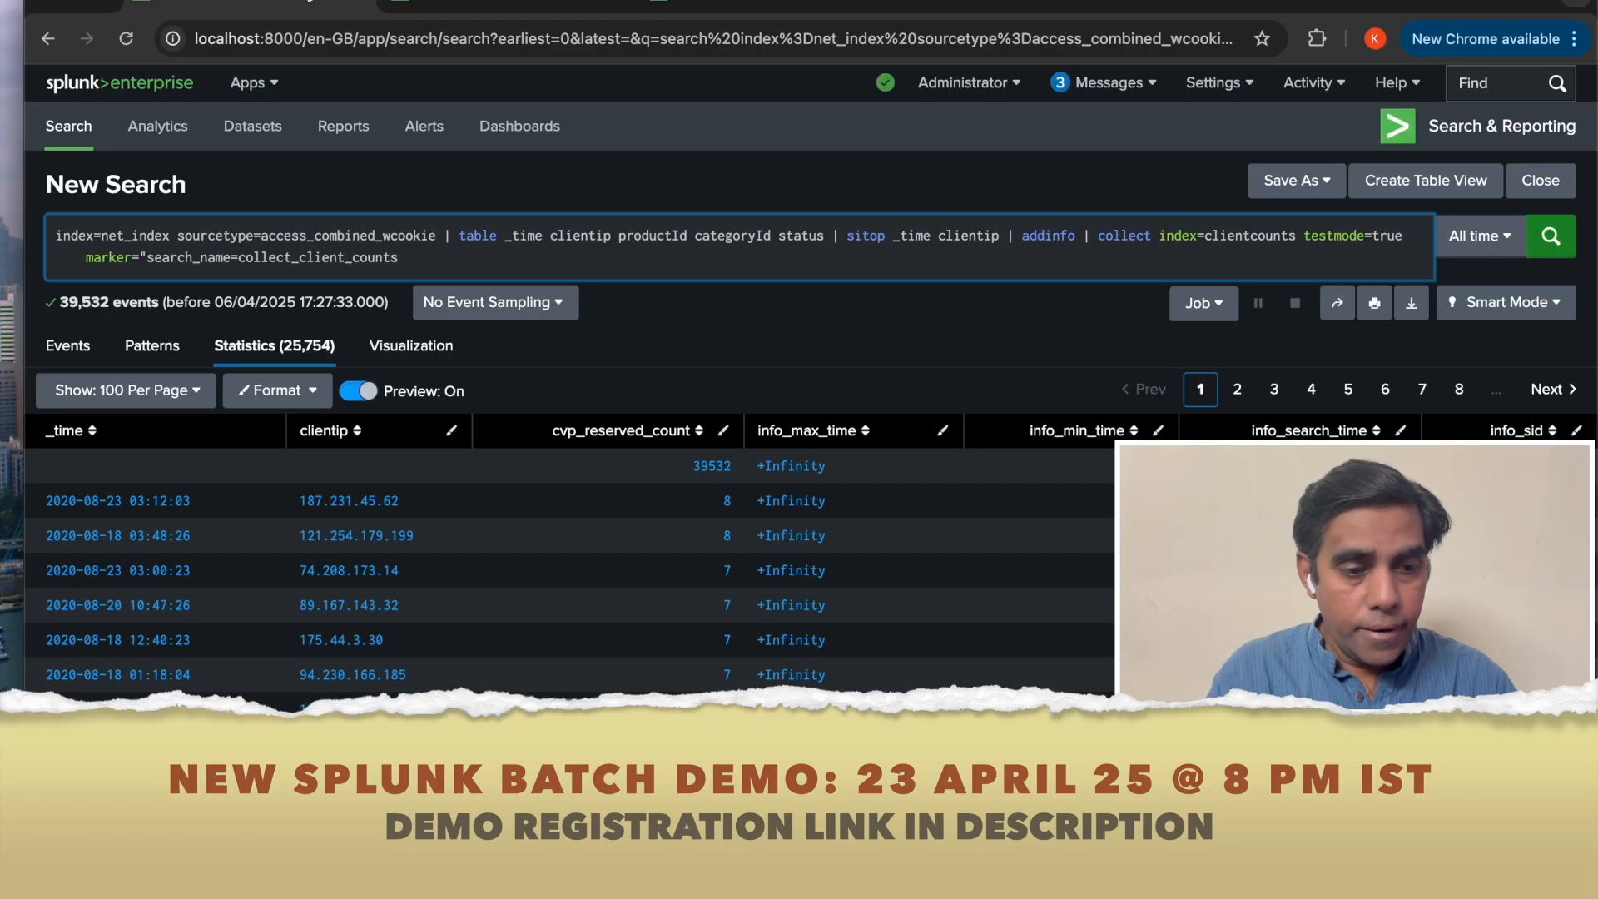
pyautogui.write('"')
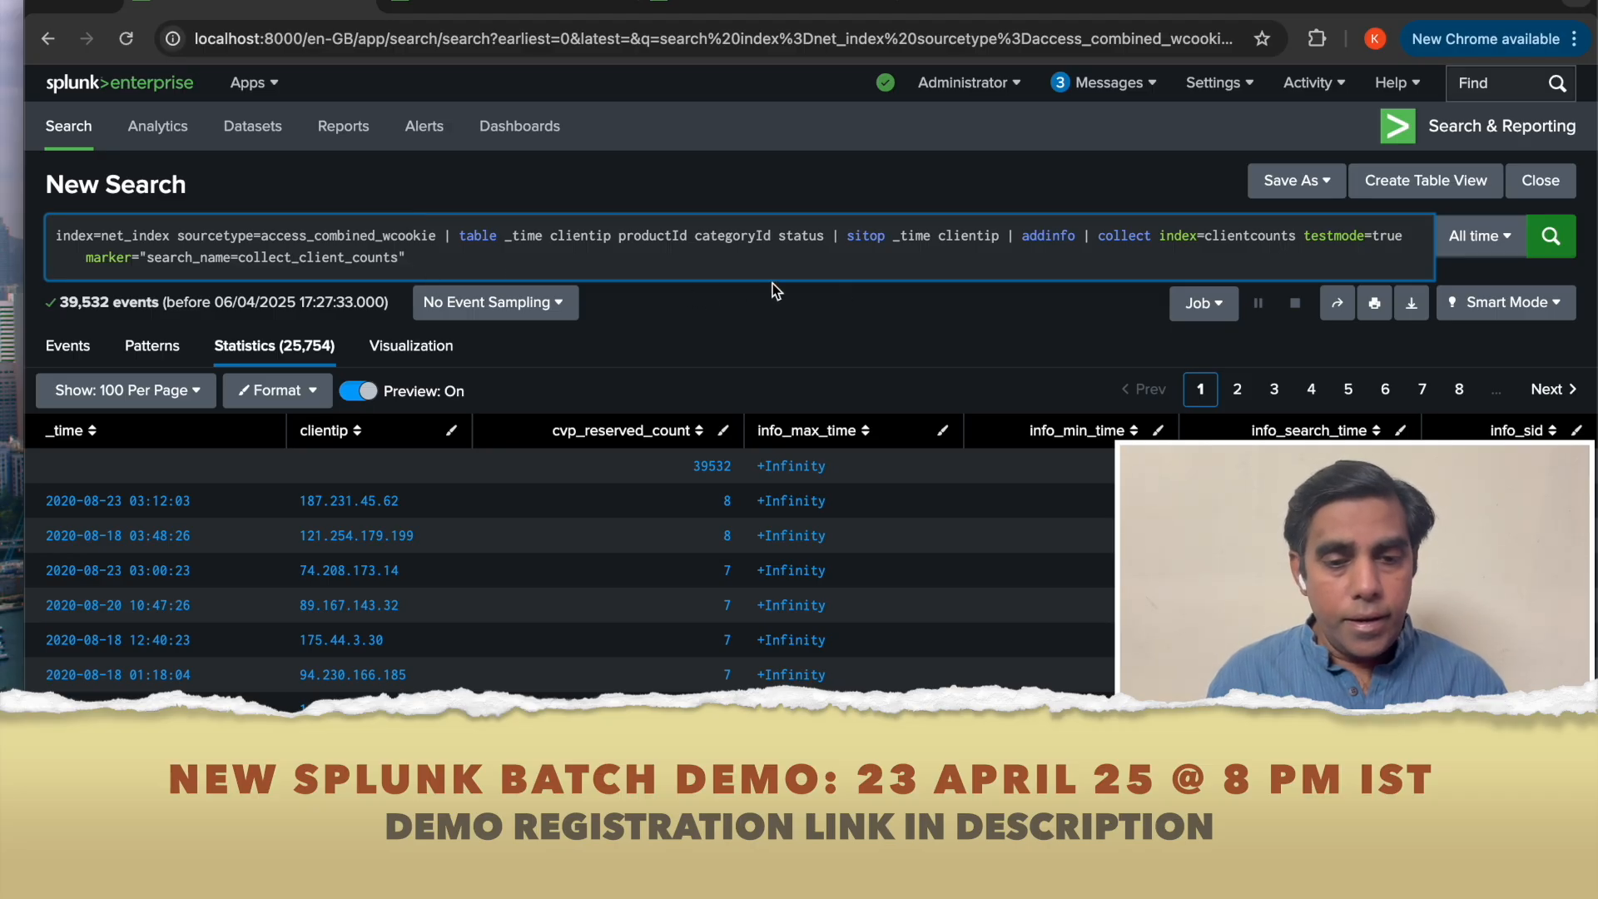
# Open the time picker's advanced settings and set the earliest time to -1694d.
pyautogui.click(1496, 242)
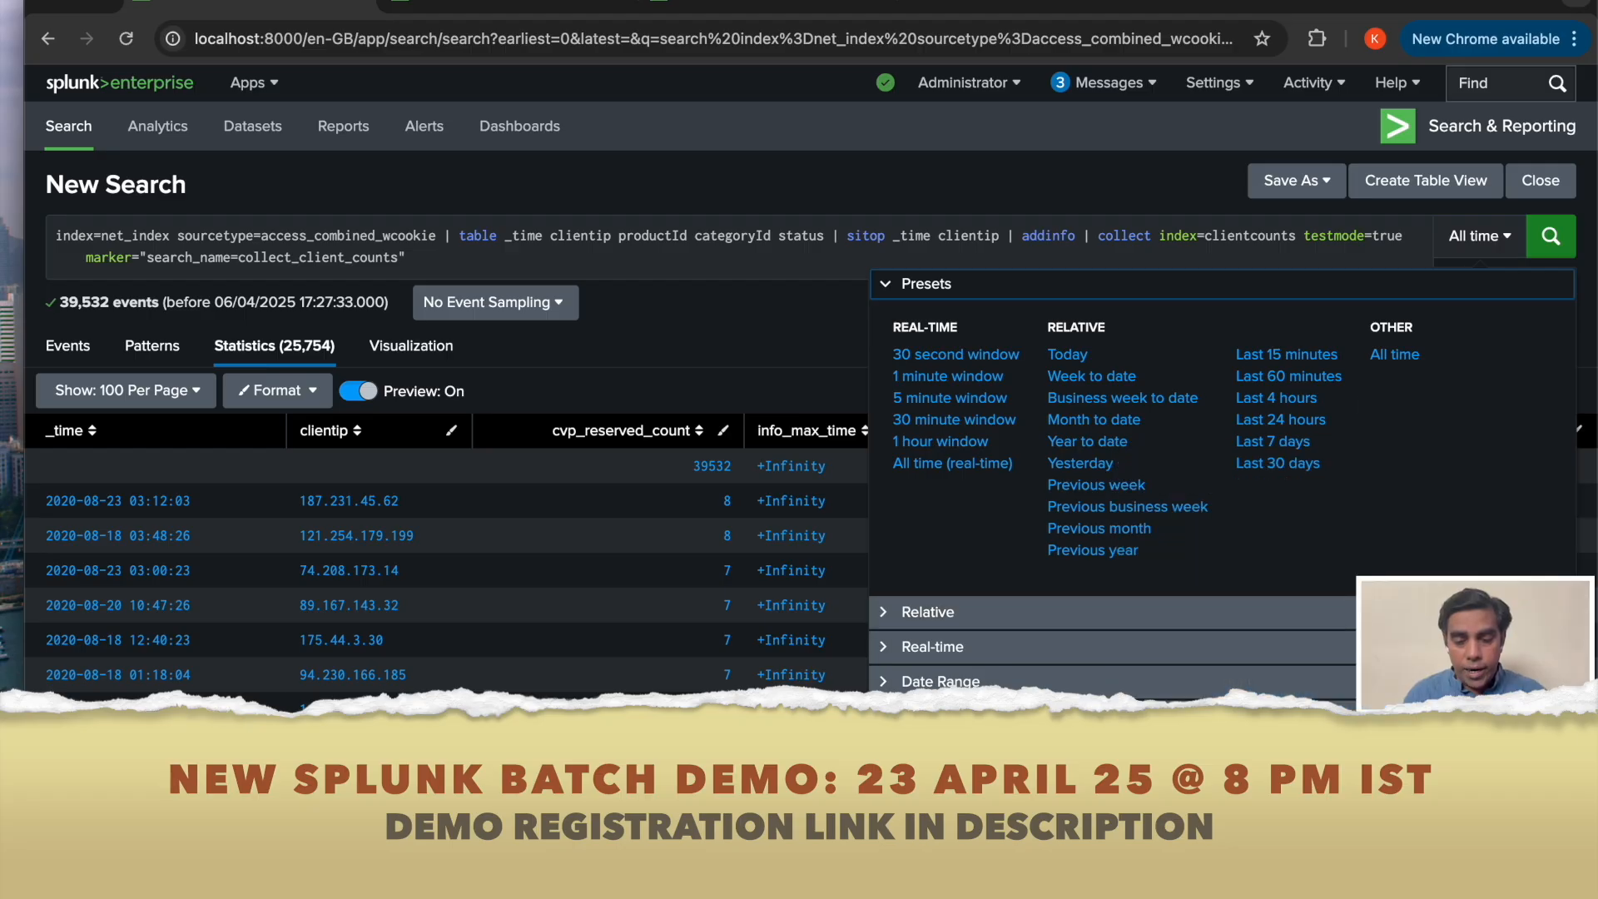
pyautogui.click(1231, 751)
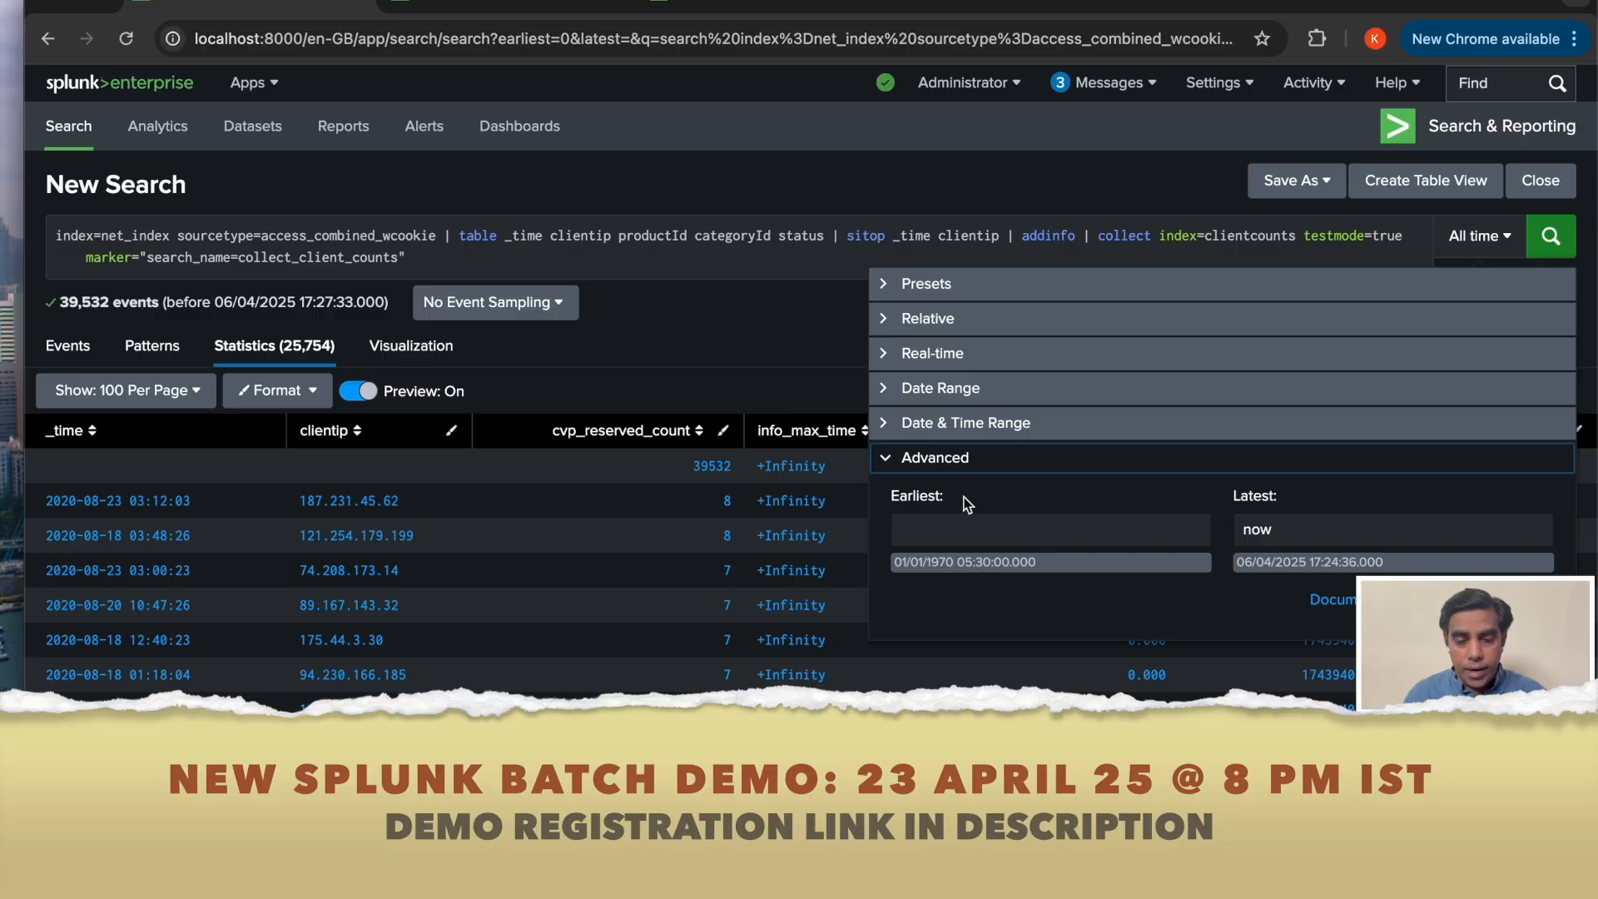
pyautogui.click(963, 526)
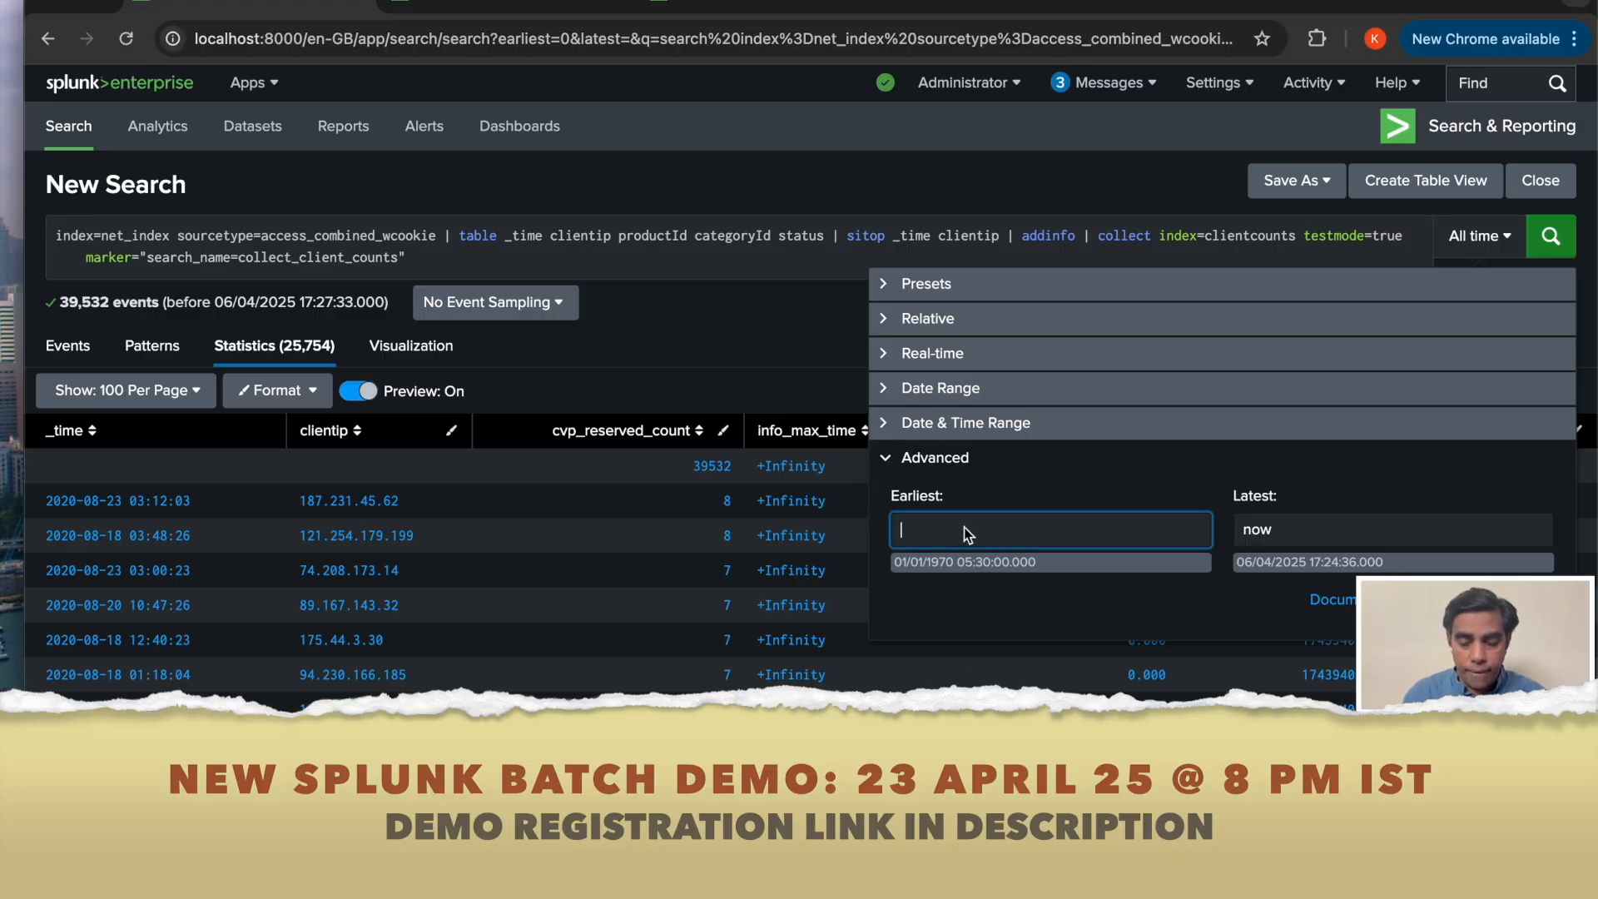
pyautogui.write('-')
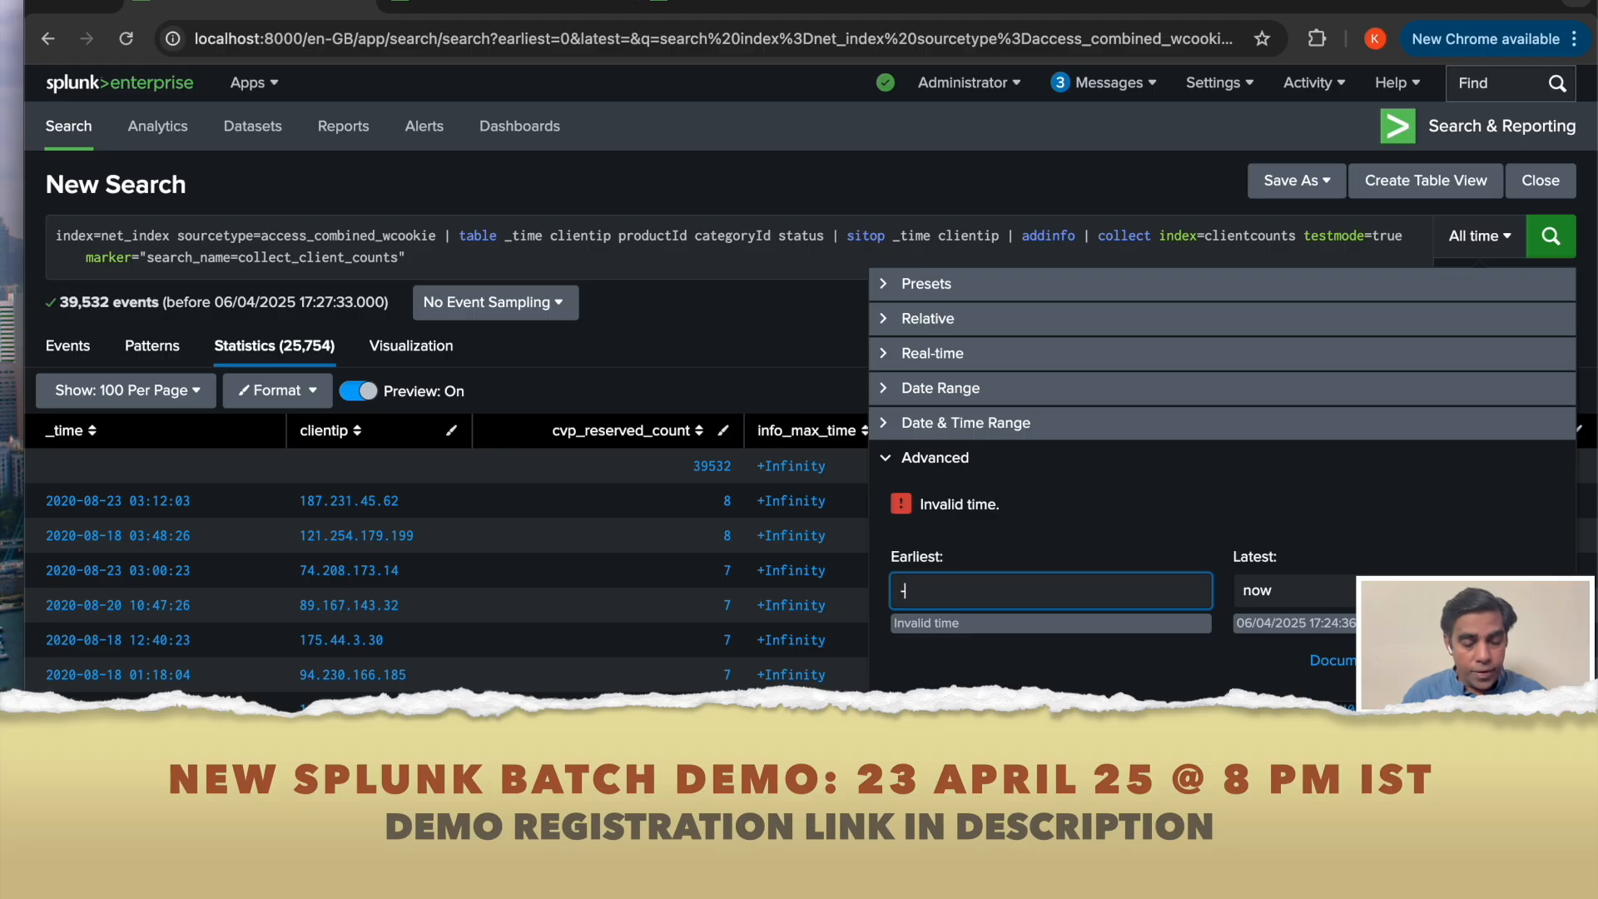
pyautogui.write('1894')
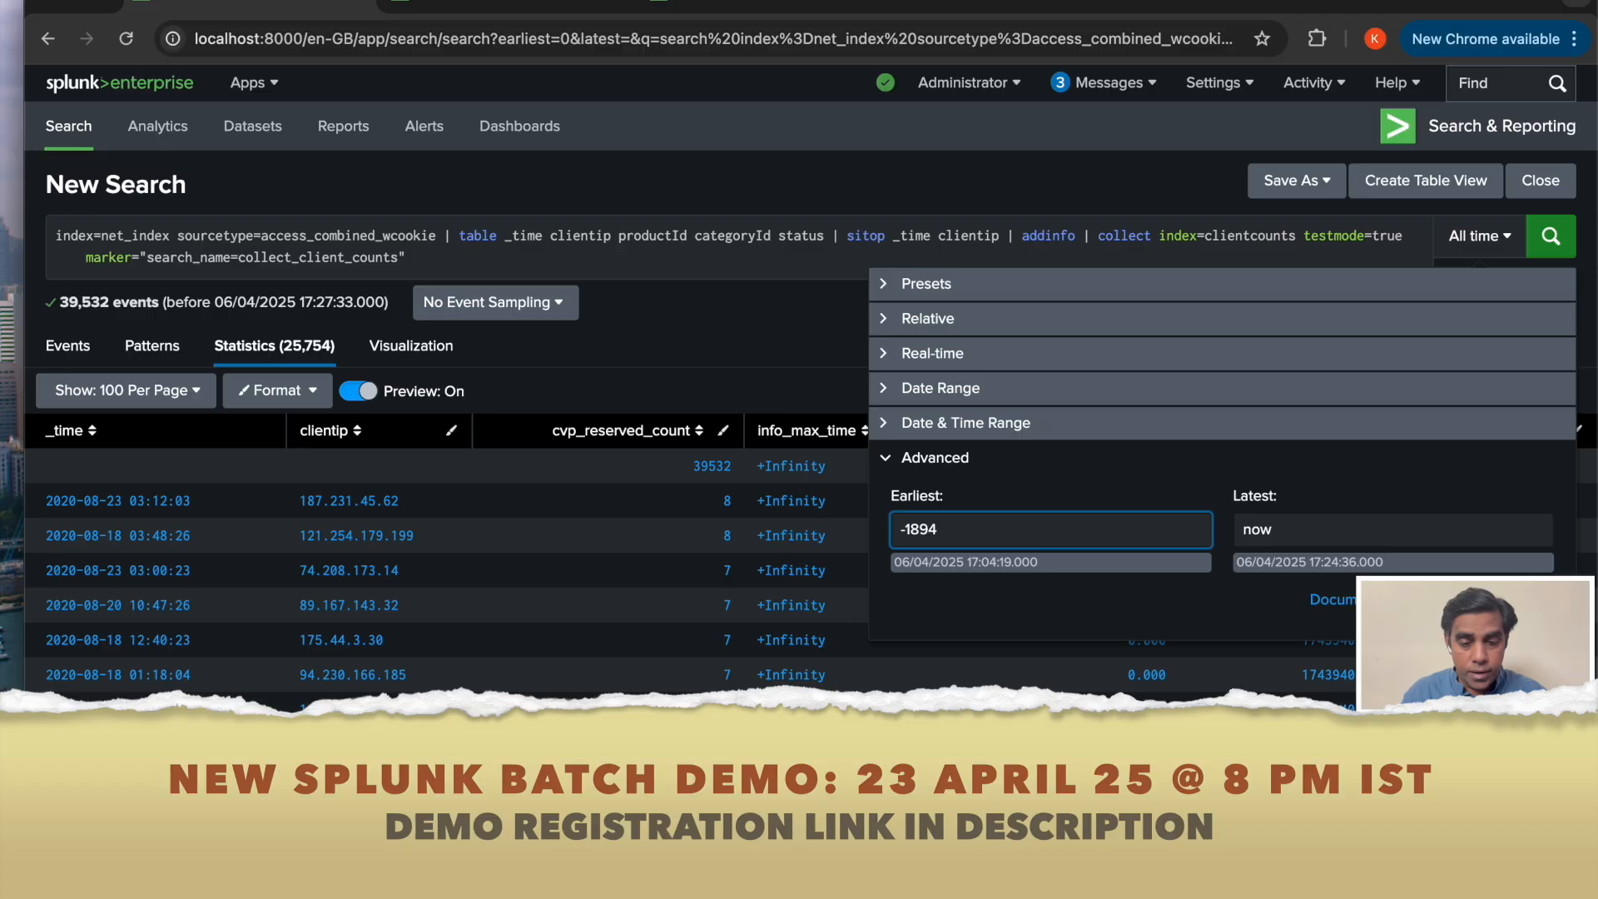
pyautogui.write('d')
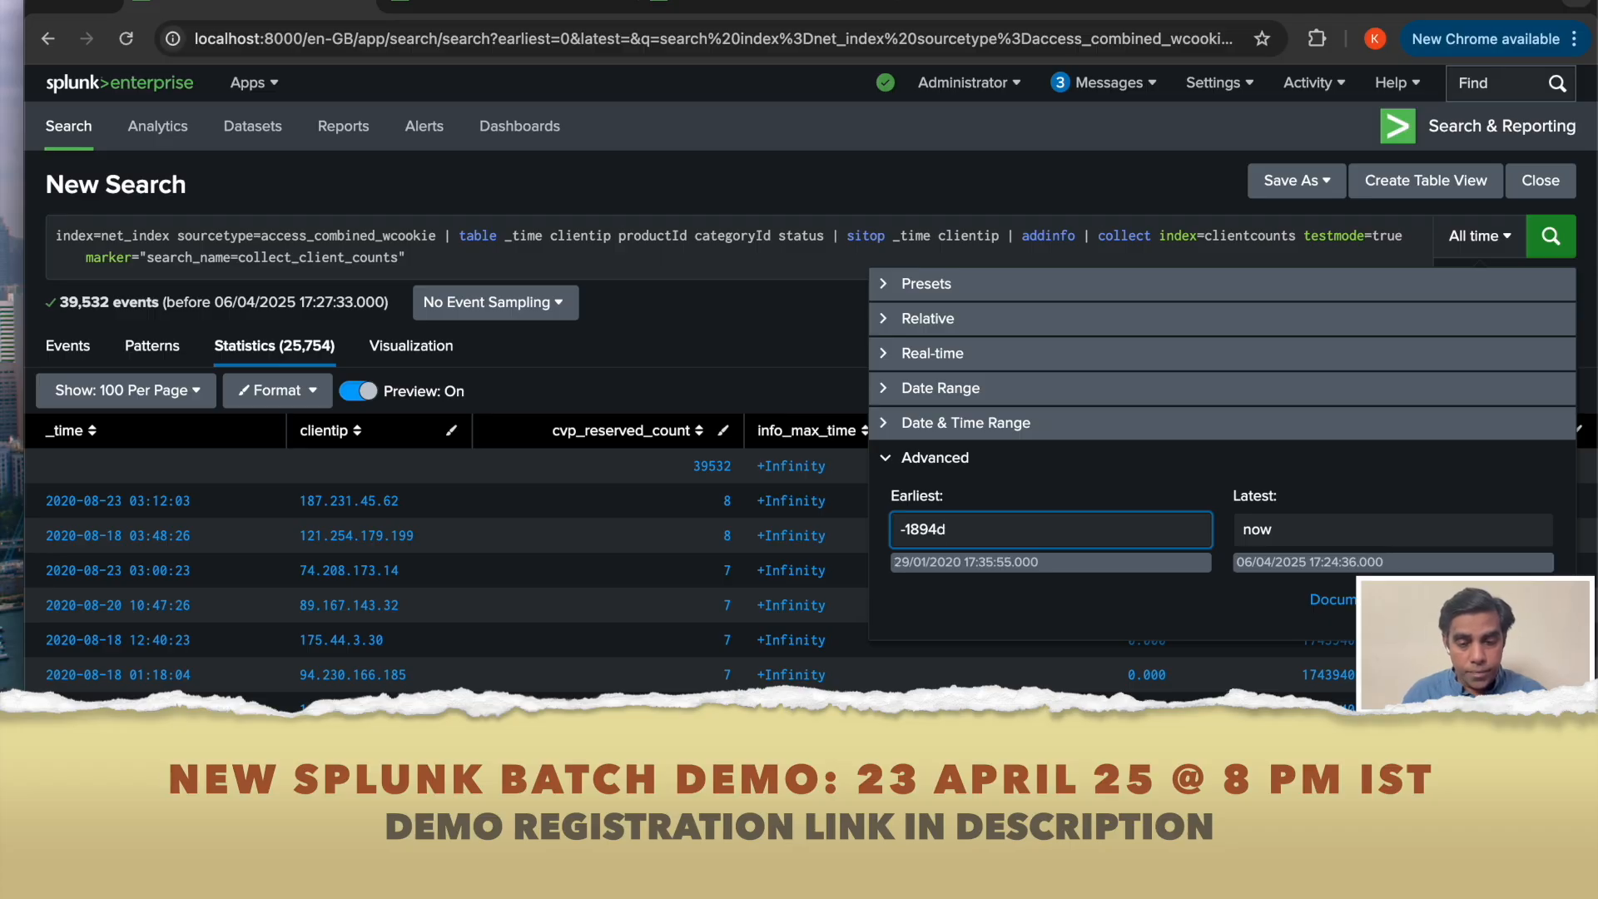
pyautogui.press('BackSpace')
pyautogui.press('BackSpace')
pyautogui.press('BackSpace')
pyautogui.write('84d')
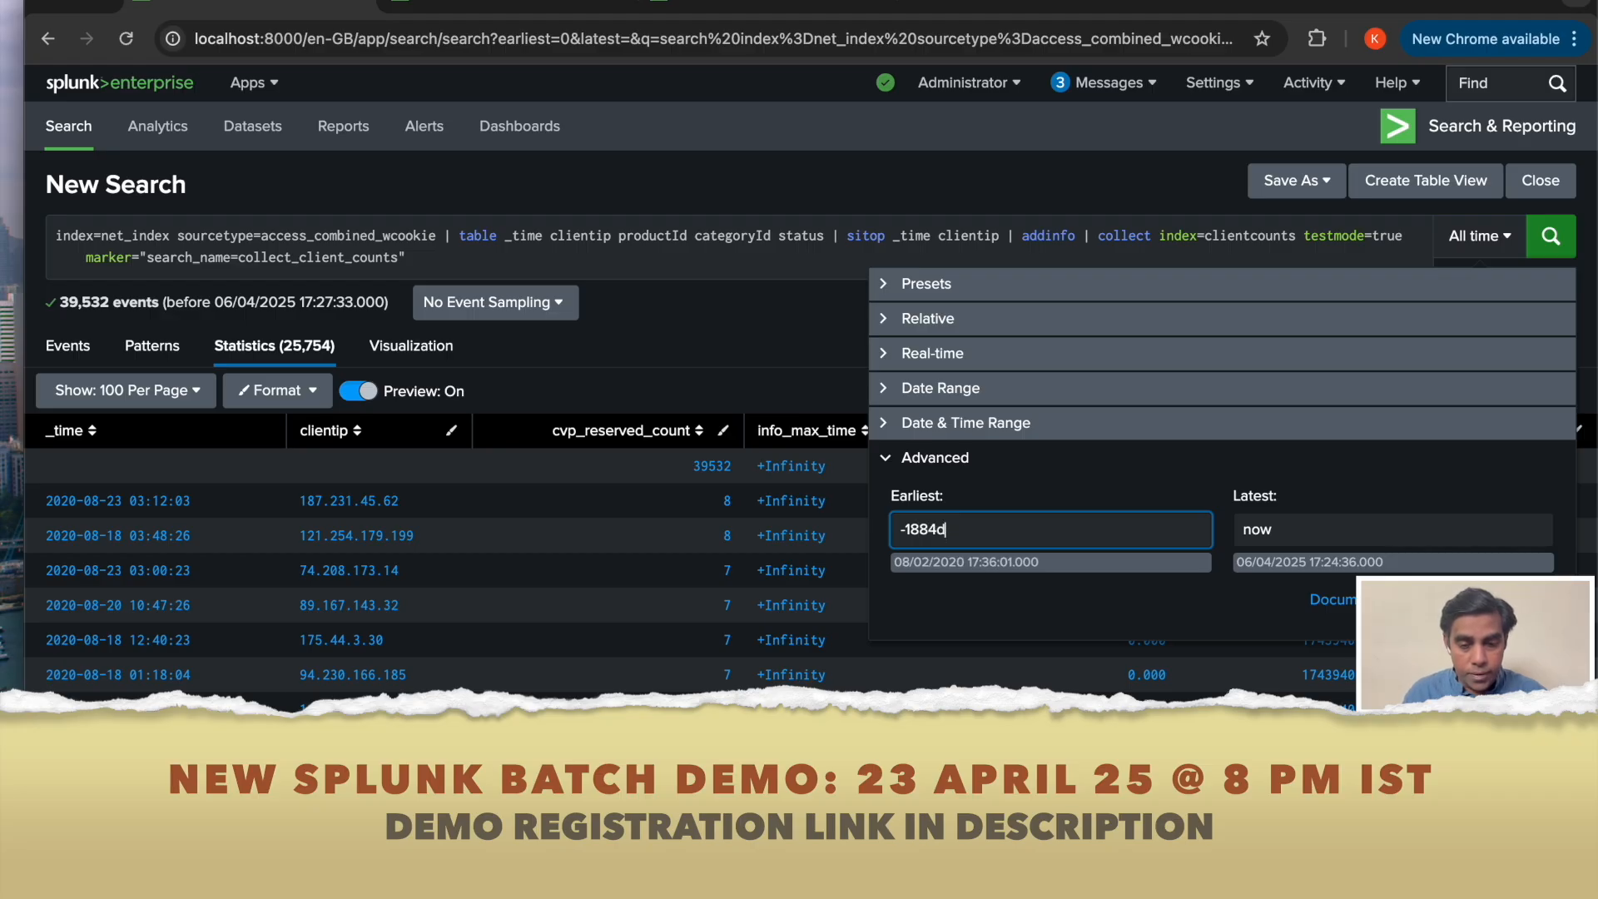
pyautogui.press('BackSpace')
pyautogui.press('BackSpace')
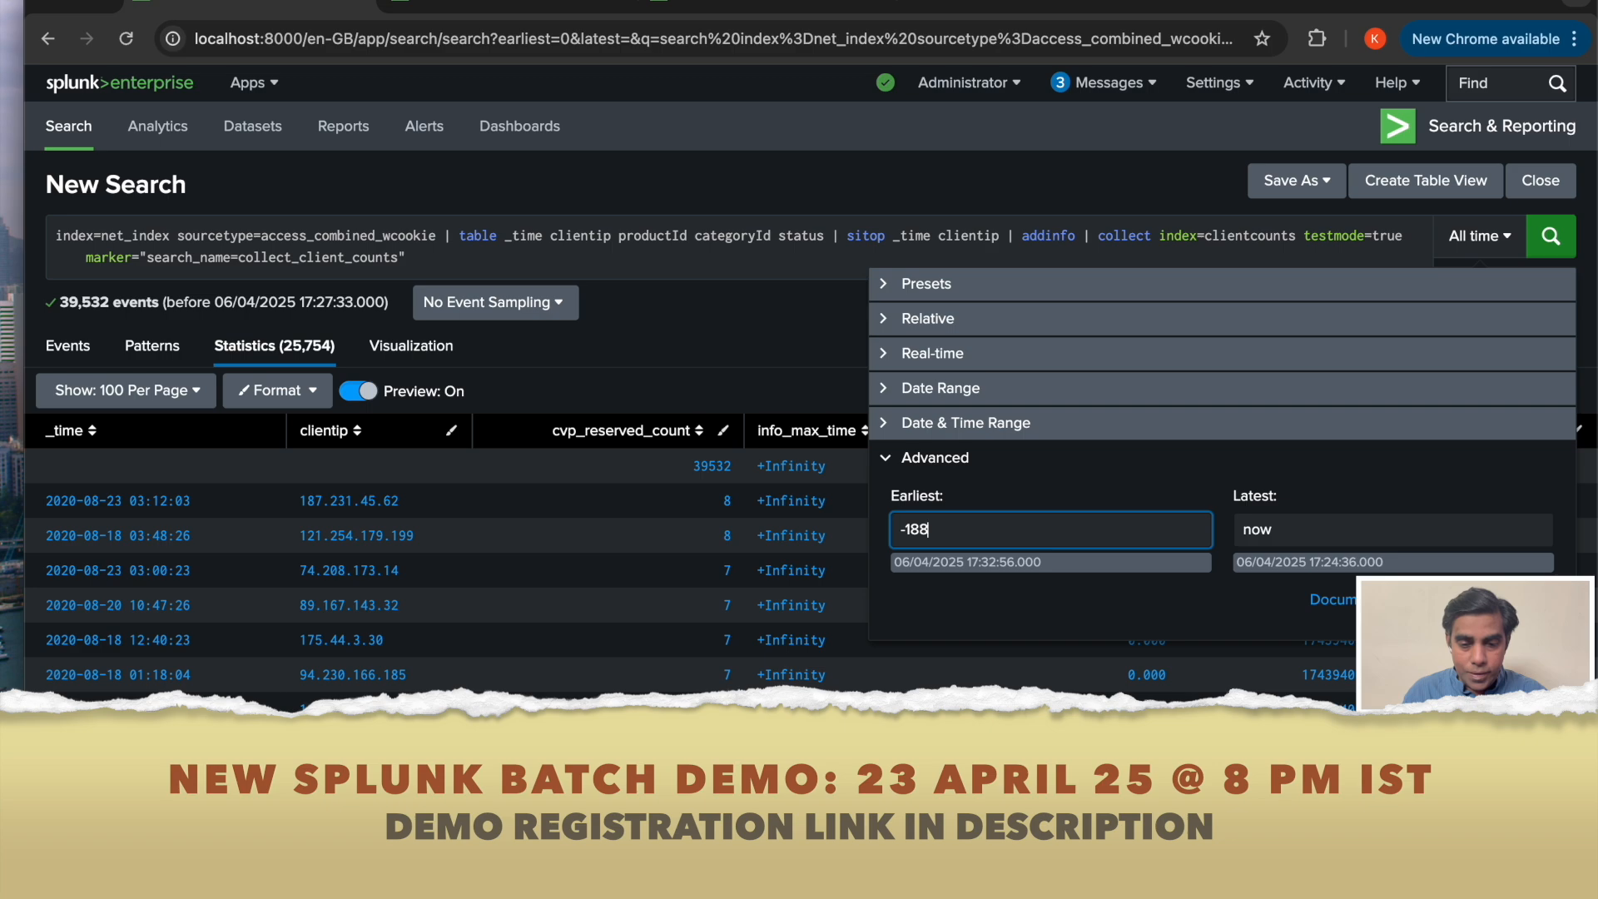
pyautogui.write('7d')
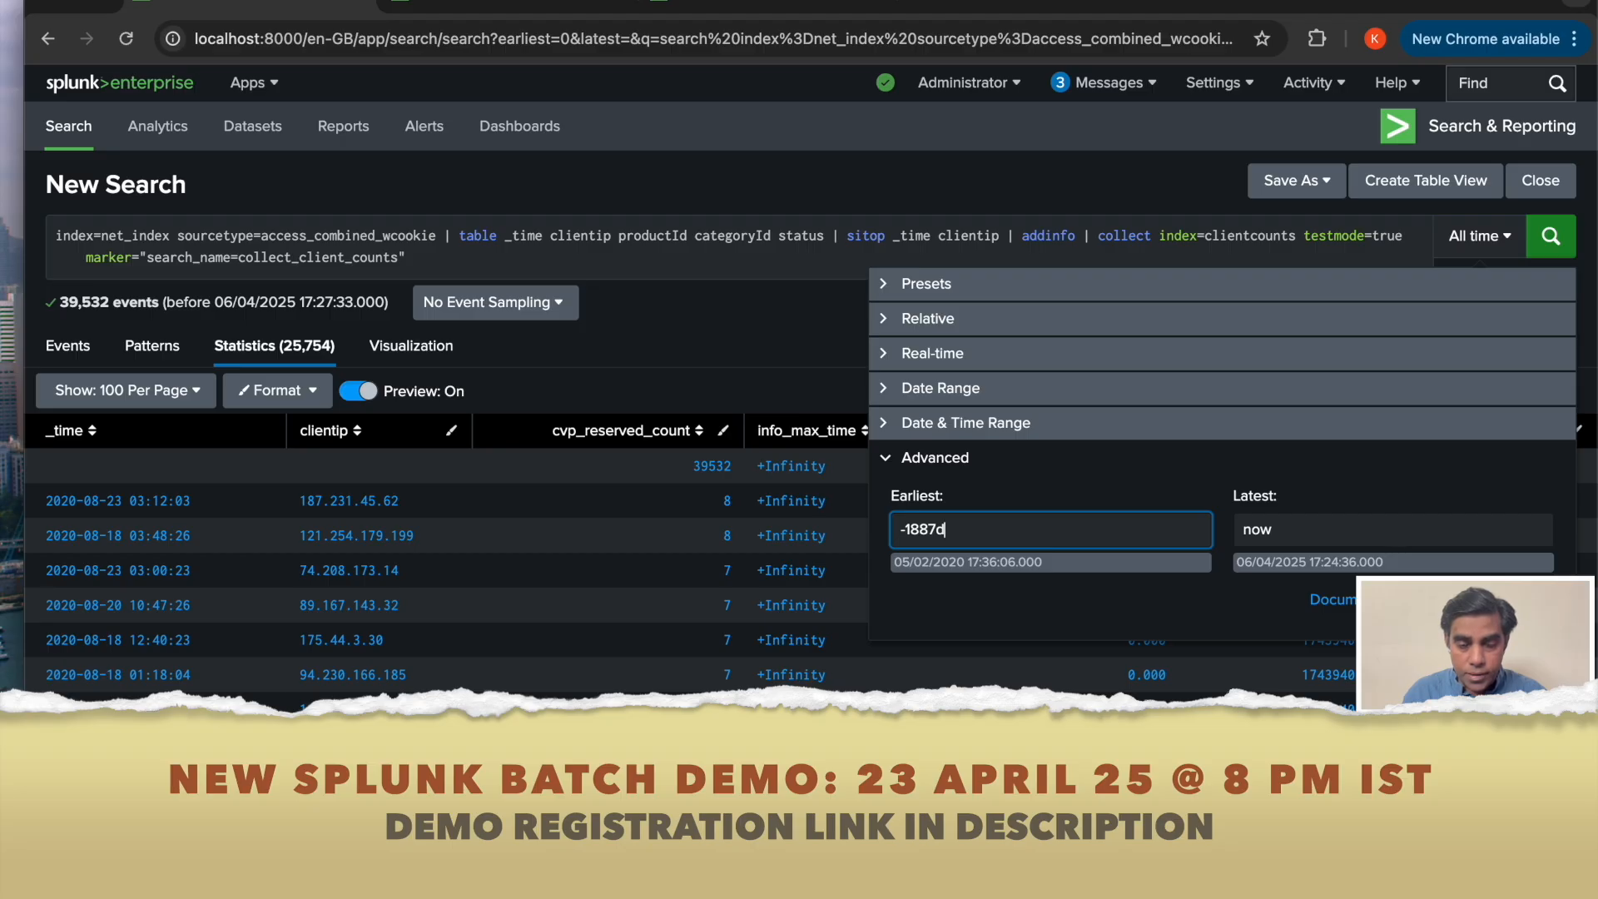
pyautogui.press('BackSpace')
pyautogui.press('BackSpace')
pyautogui.press('BackSpace')
pyautogui.press('BackSpace')
pyautogui.write('684d')
pyautogui.press('BackSpace')
pyautogui.press('BackSpace')
pyautogui.press('BackSpace')
pyautogui.write('9')
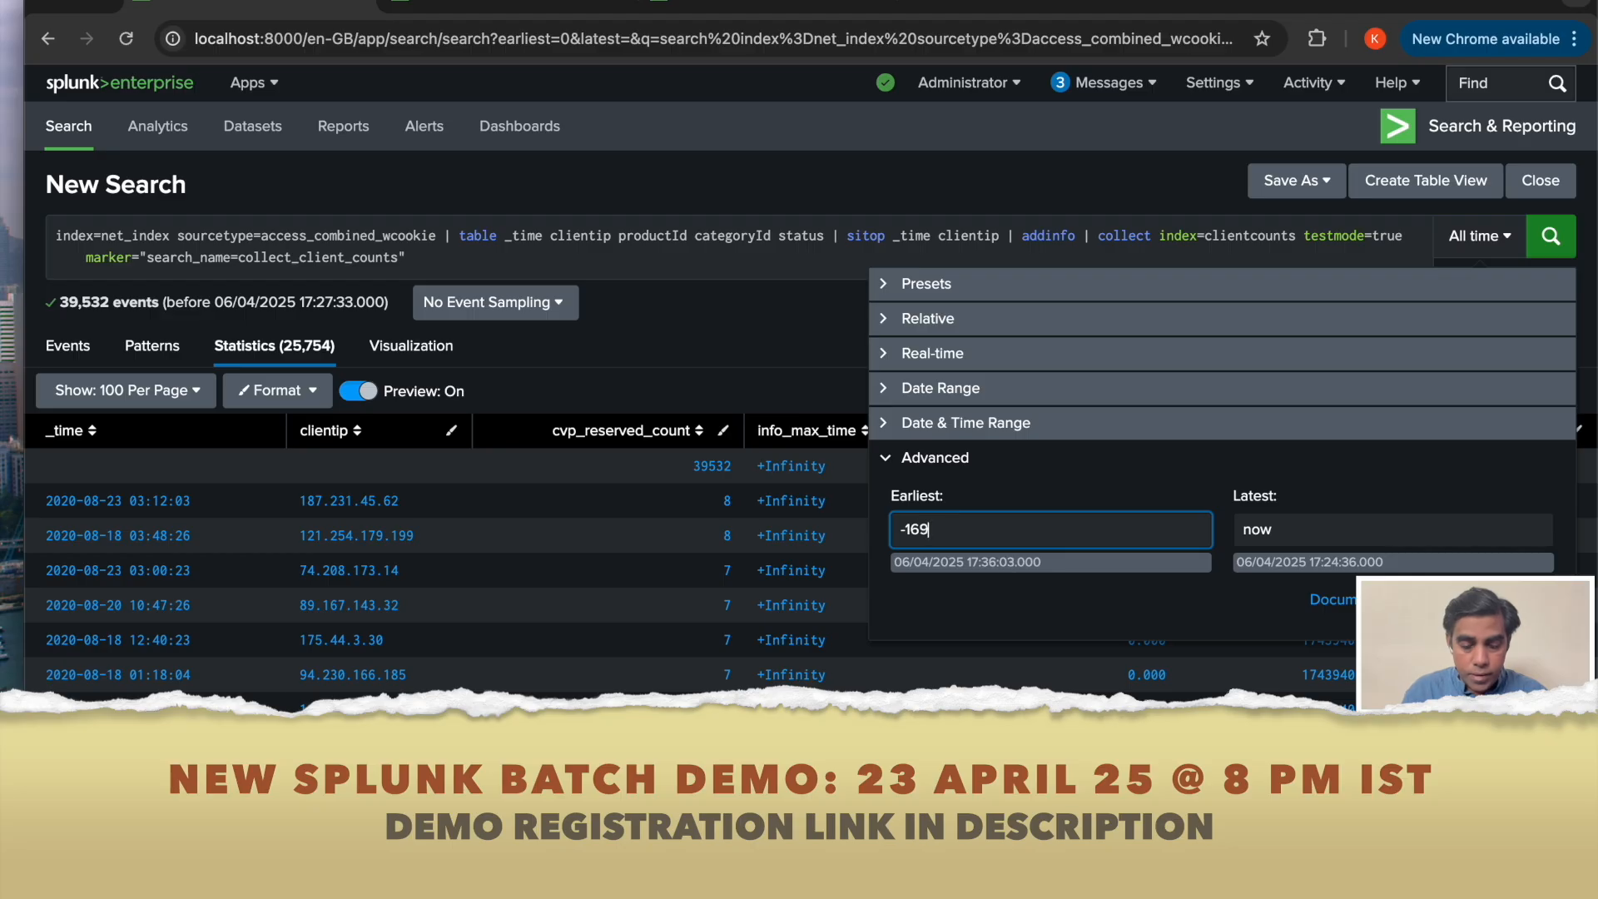
pyautogui.write('4d')
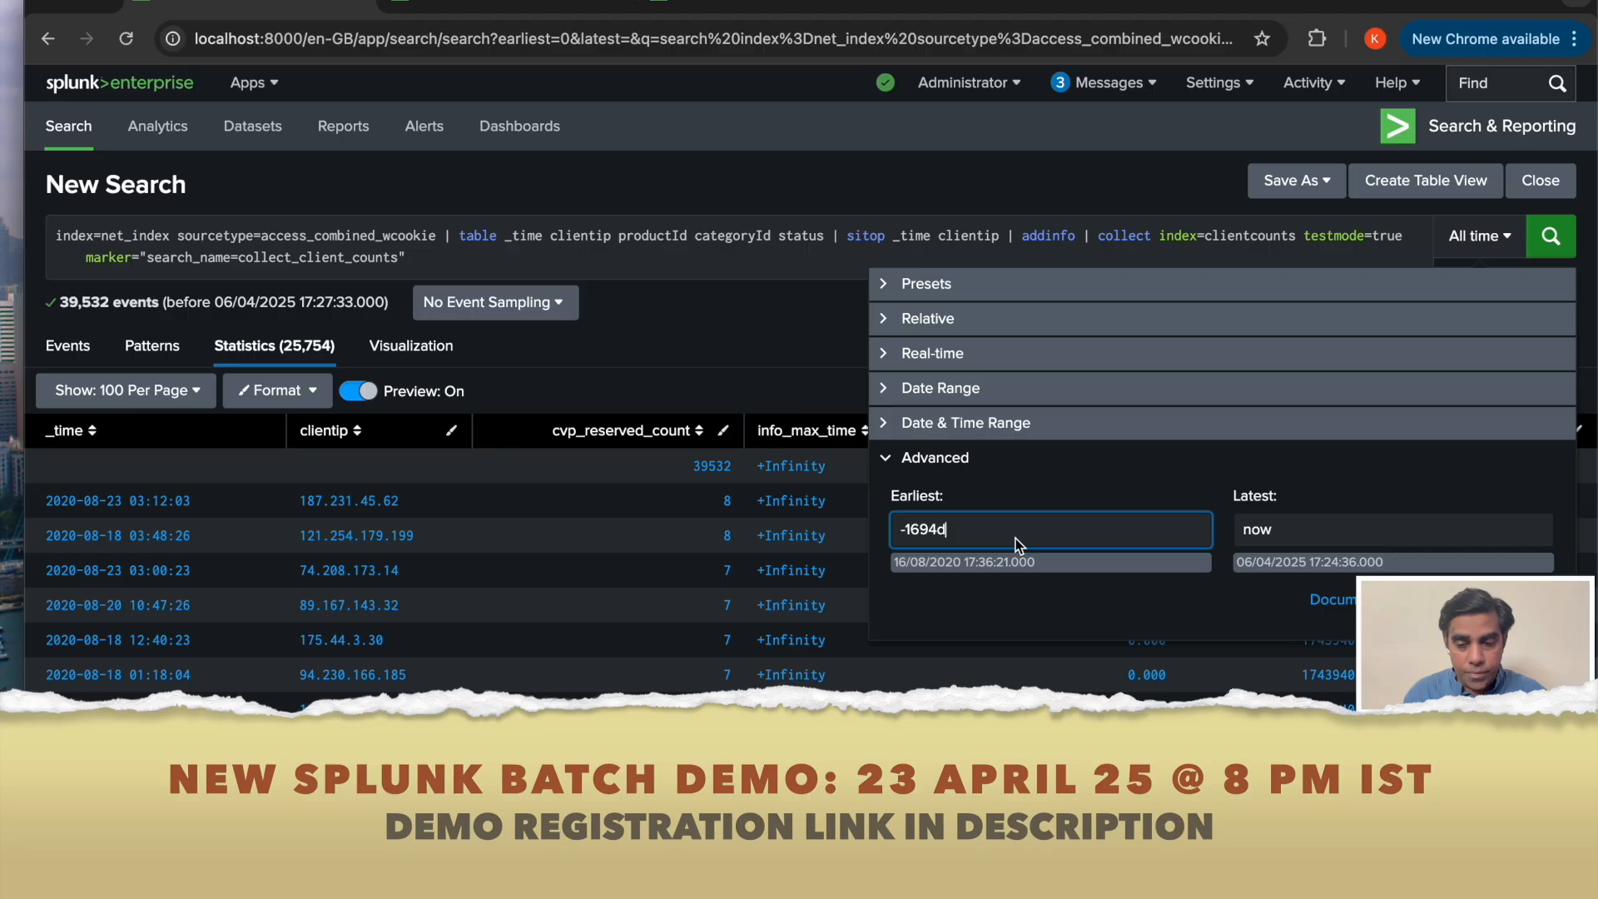
# Set the latest time to -1693d and apply the custom range to run the search.
pyautogui.click(1266, 531)
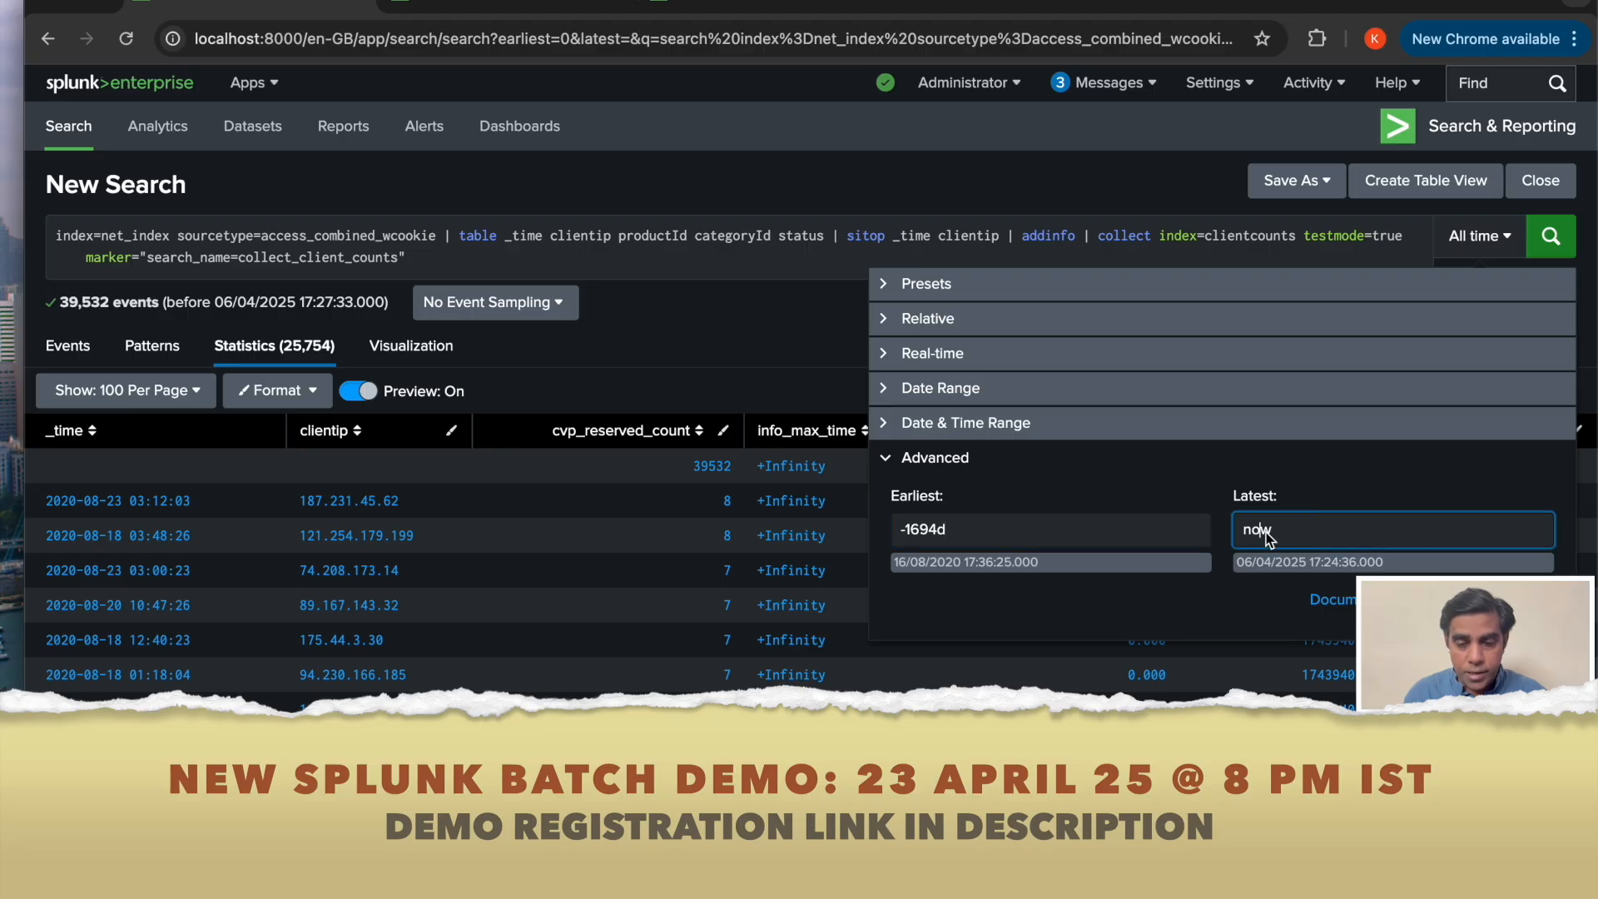
pyautogui.press('BackSpace')
pyautogui.press('BackSpace')
pyautogui.press('BackSpace')
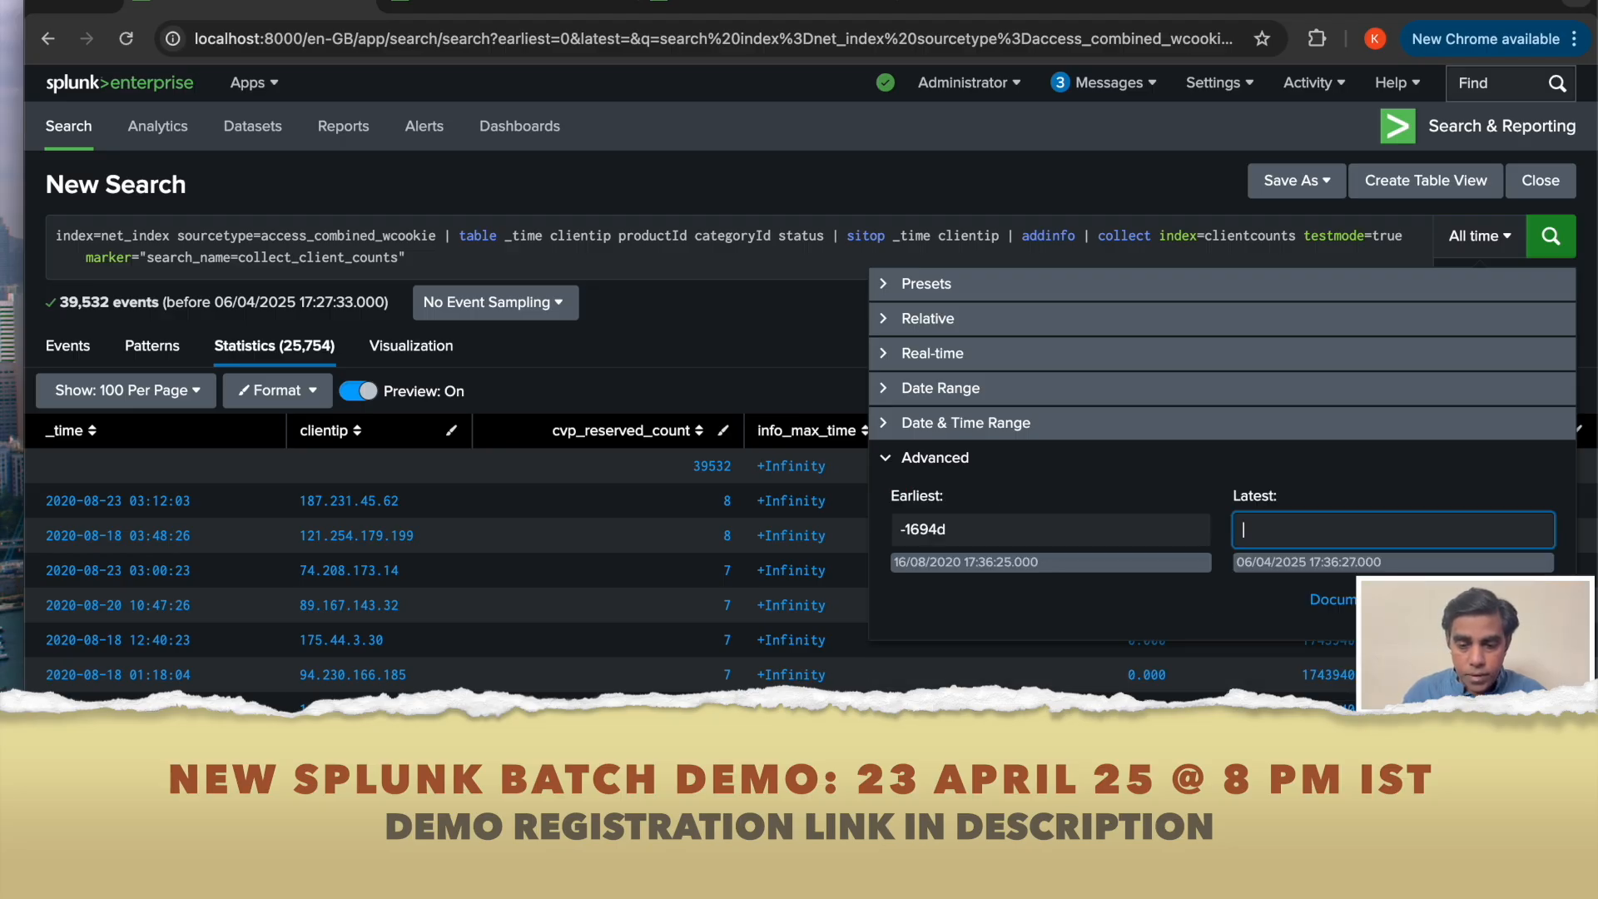
pyautogui.write('-')
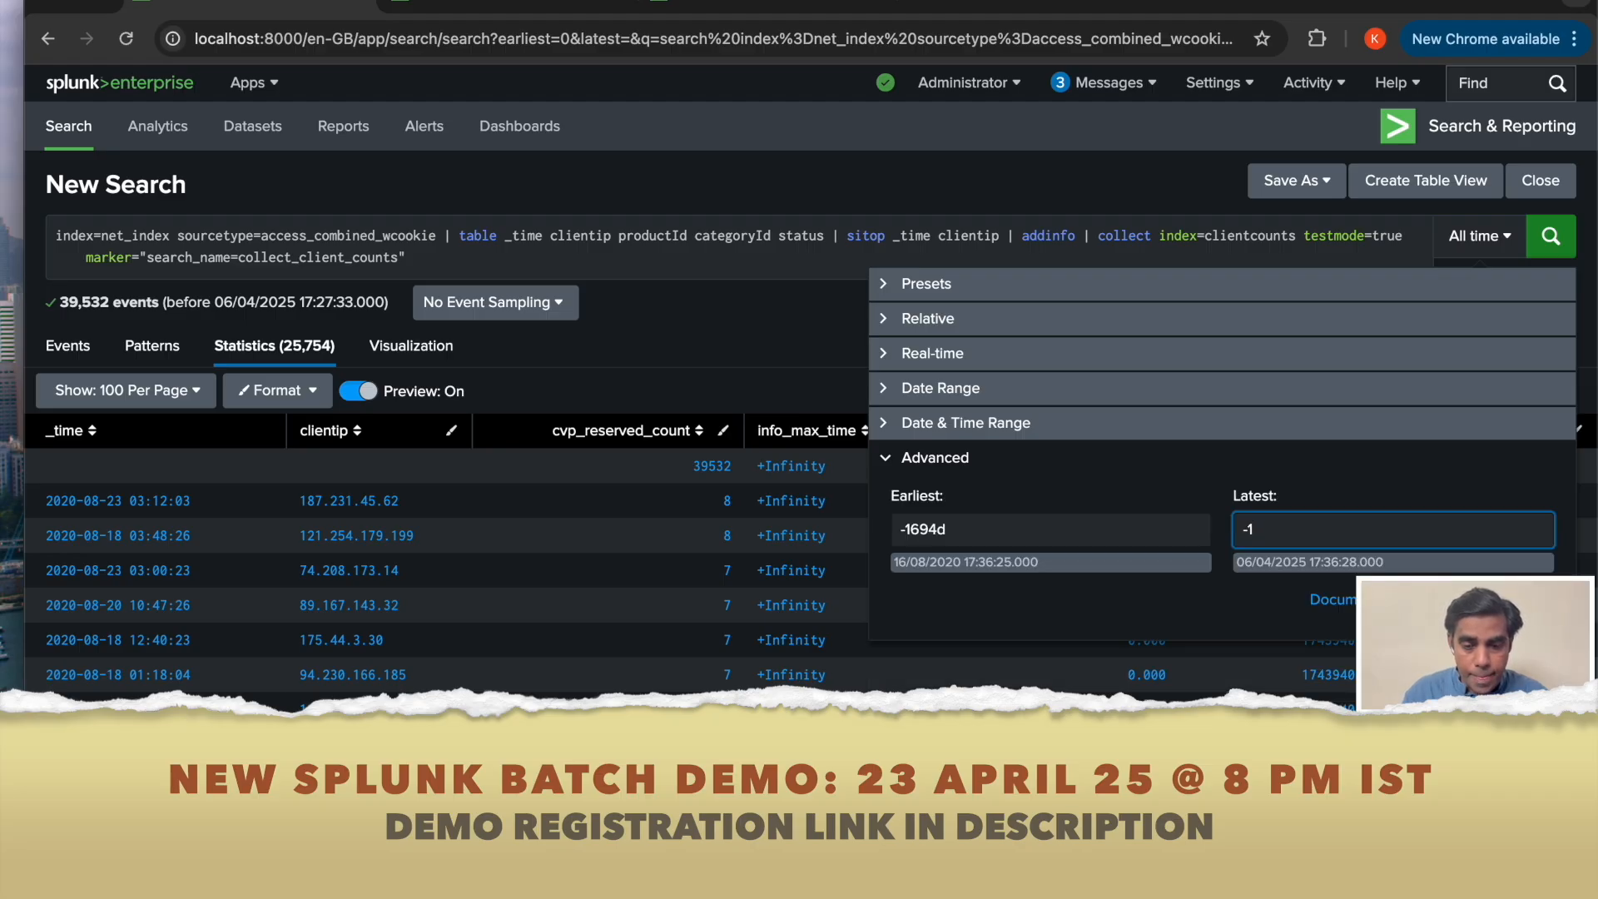
pyautogui.write('16')
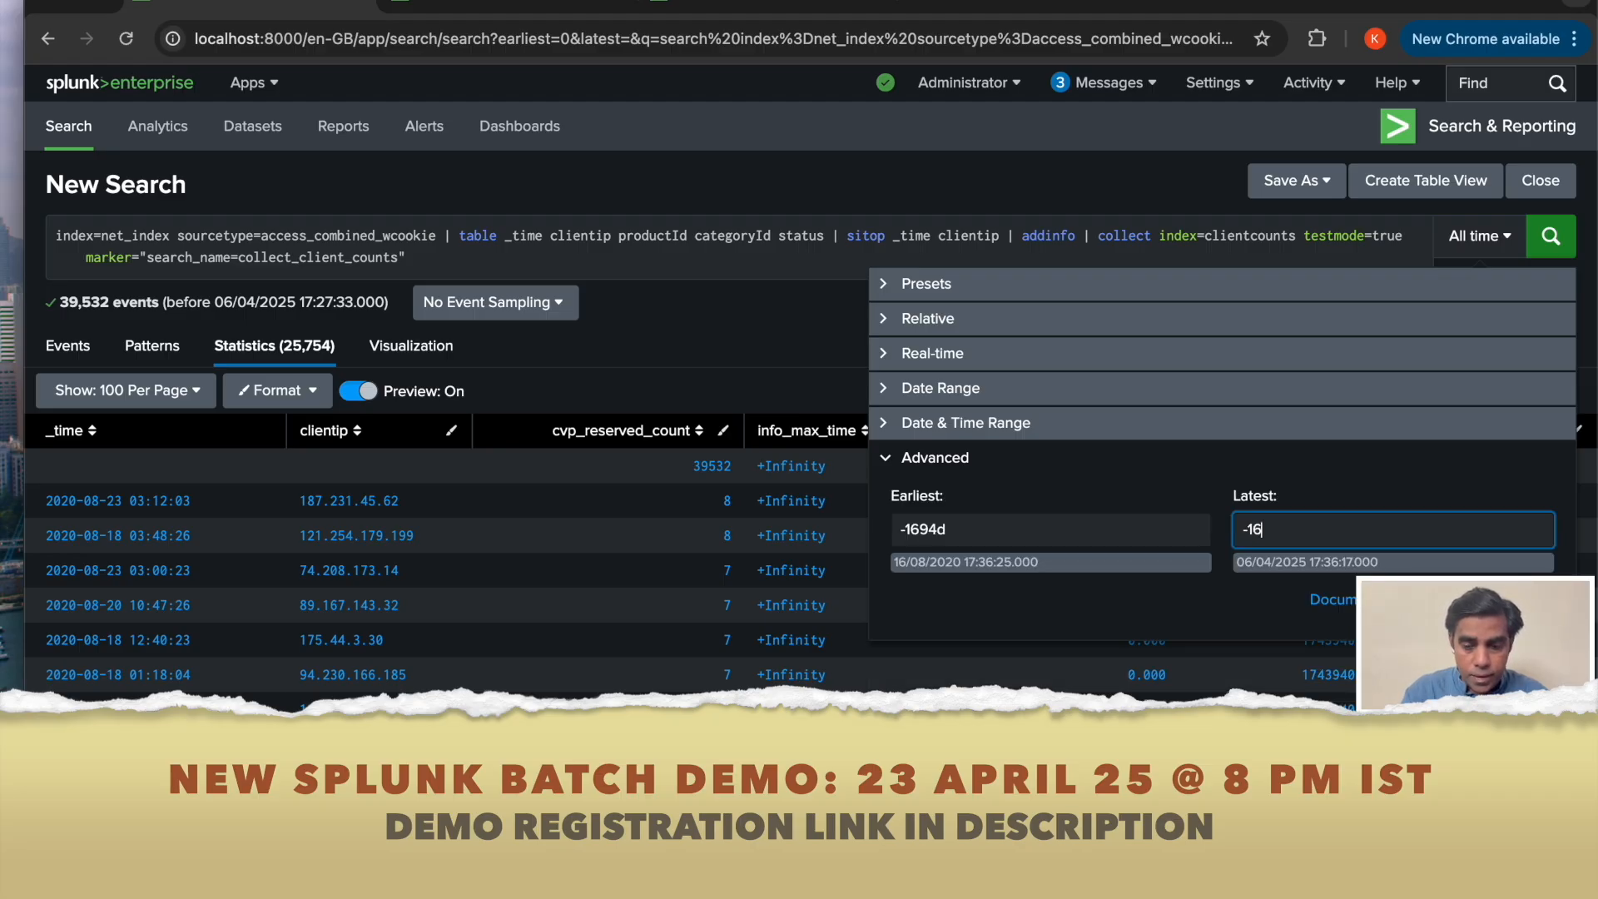
pyautogui.write('93d')
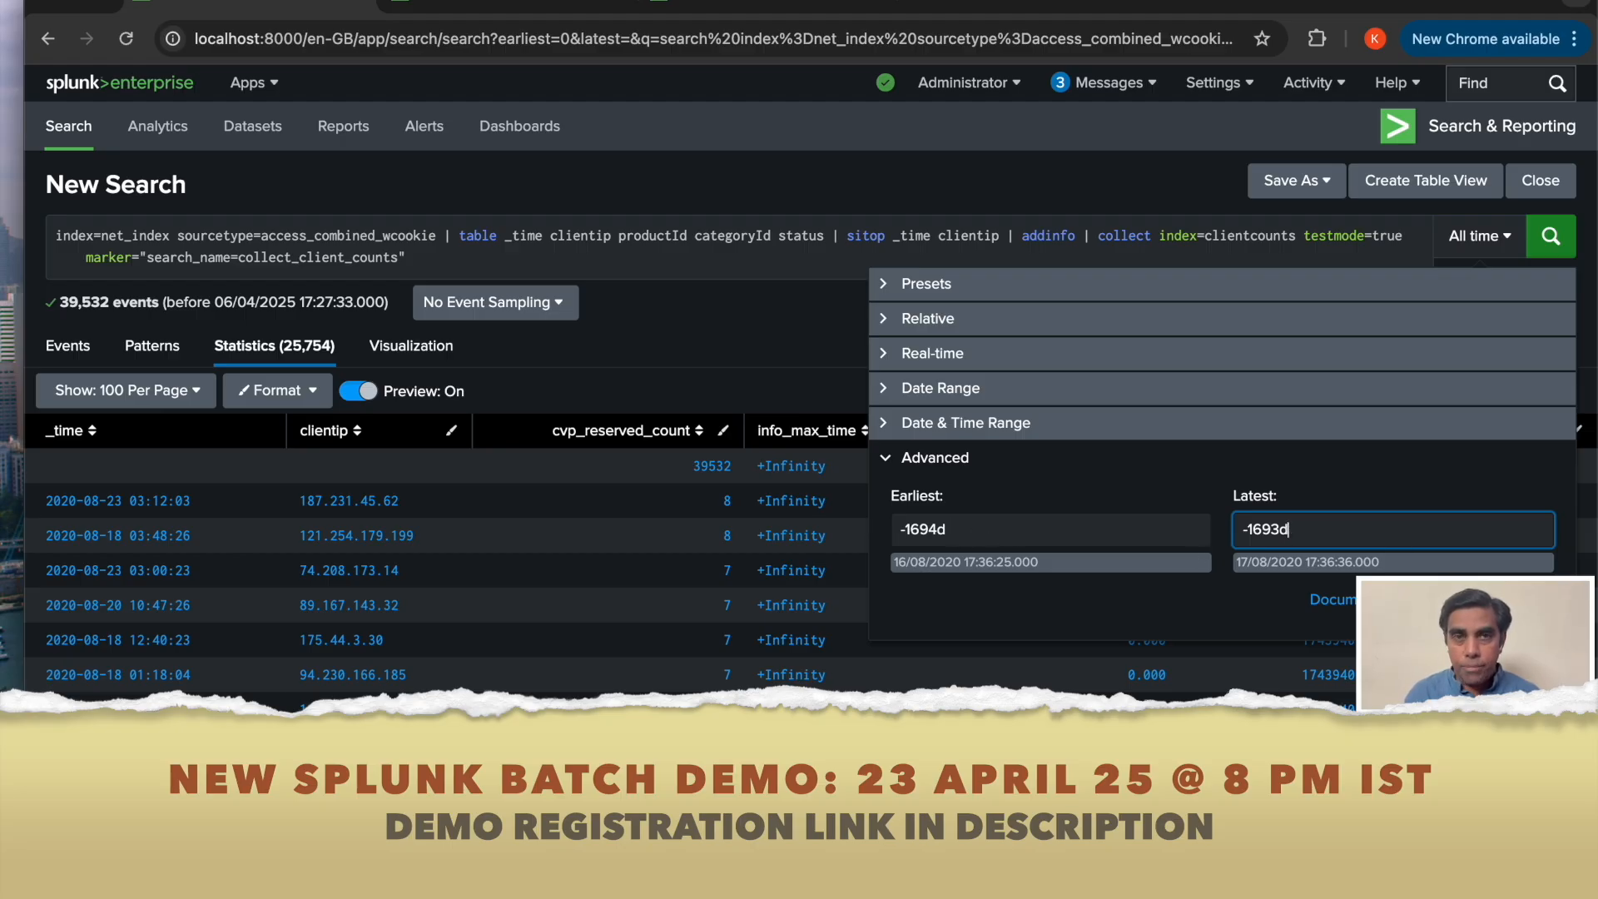
pyautogui.press('Return')
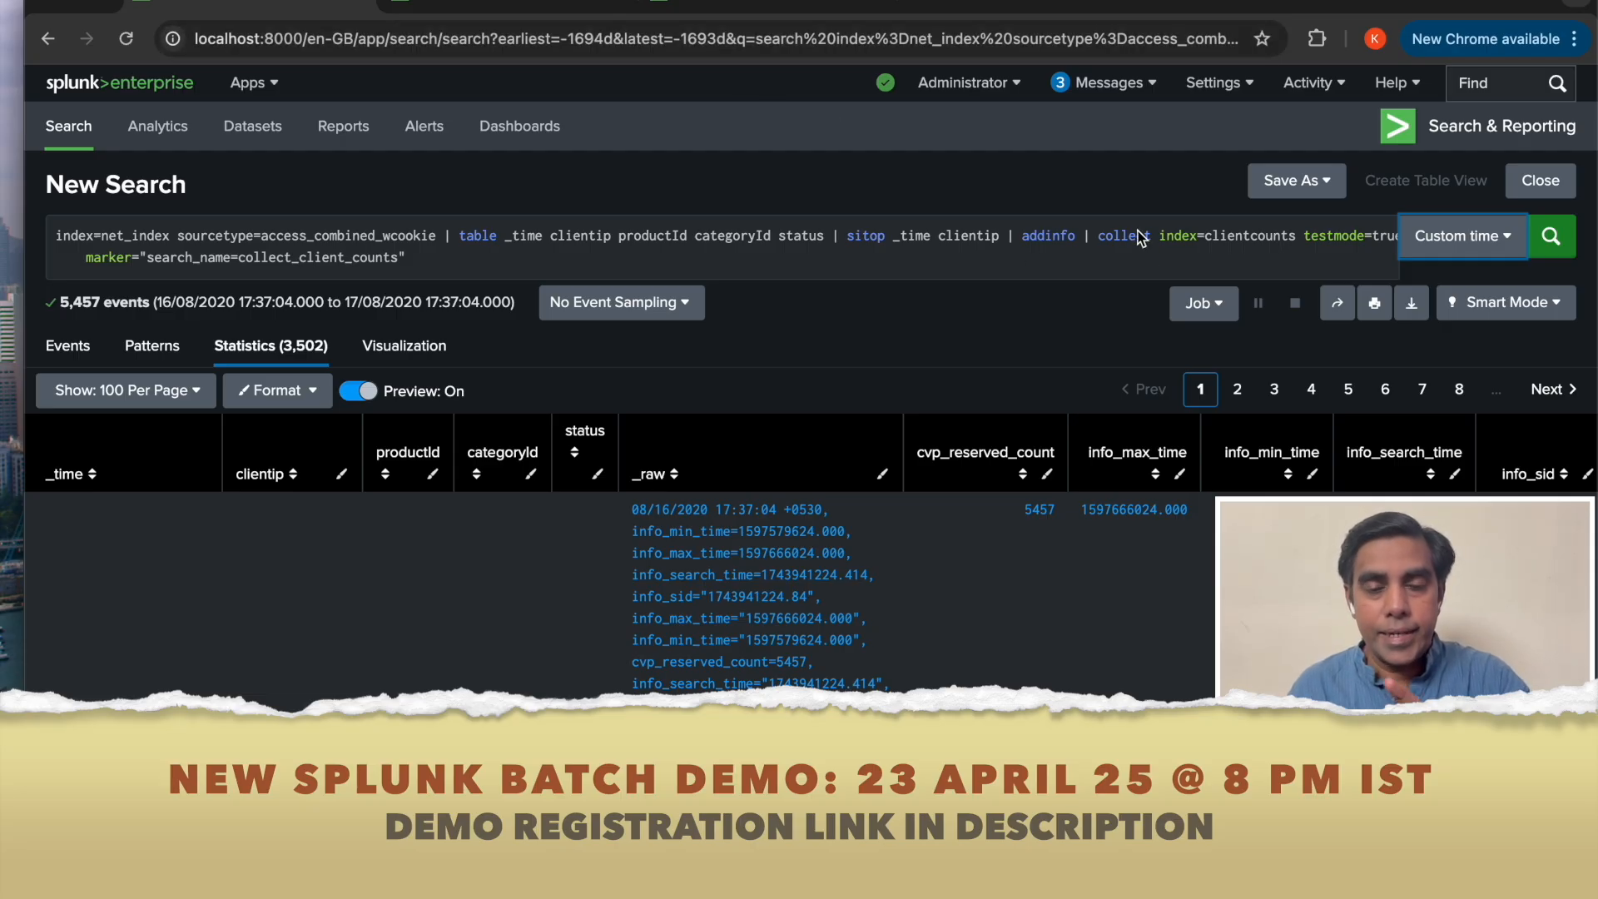
# Rerun the index="clientcounts" search in the other tab, then return to the collect search tab.
pyautogui.click(832, 7)
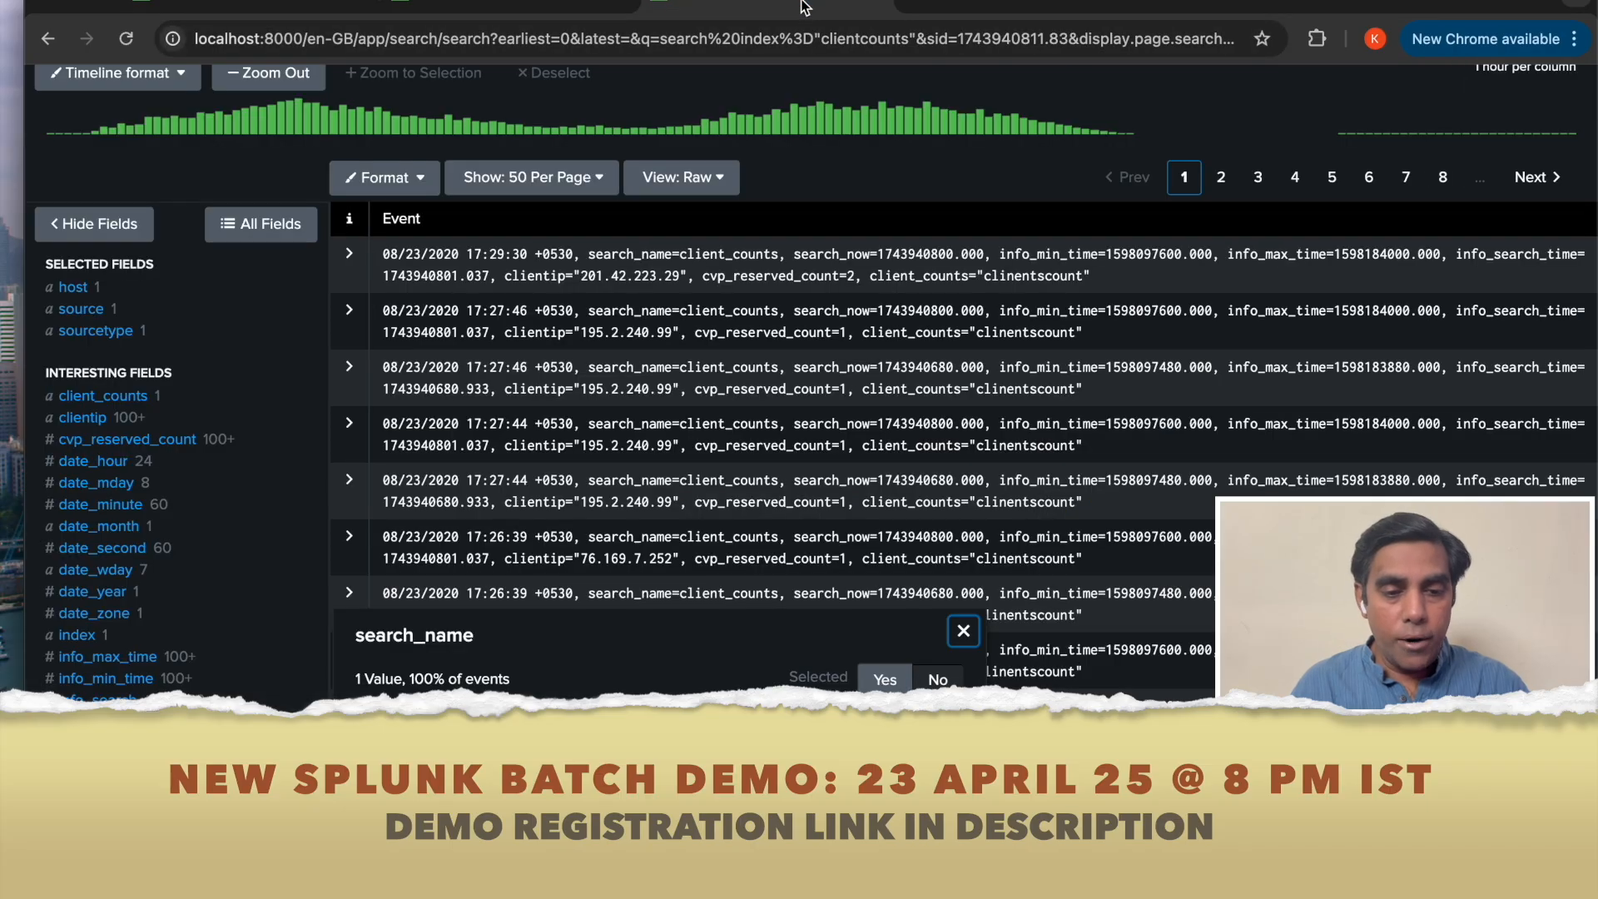
pyautogui.scroll(4, 742, 367)
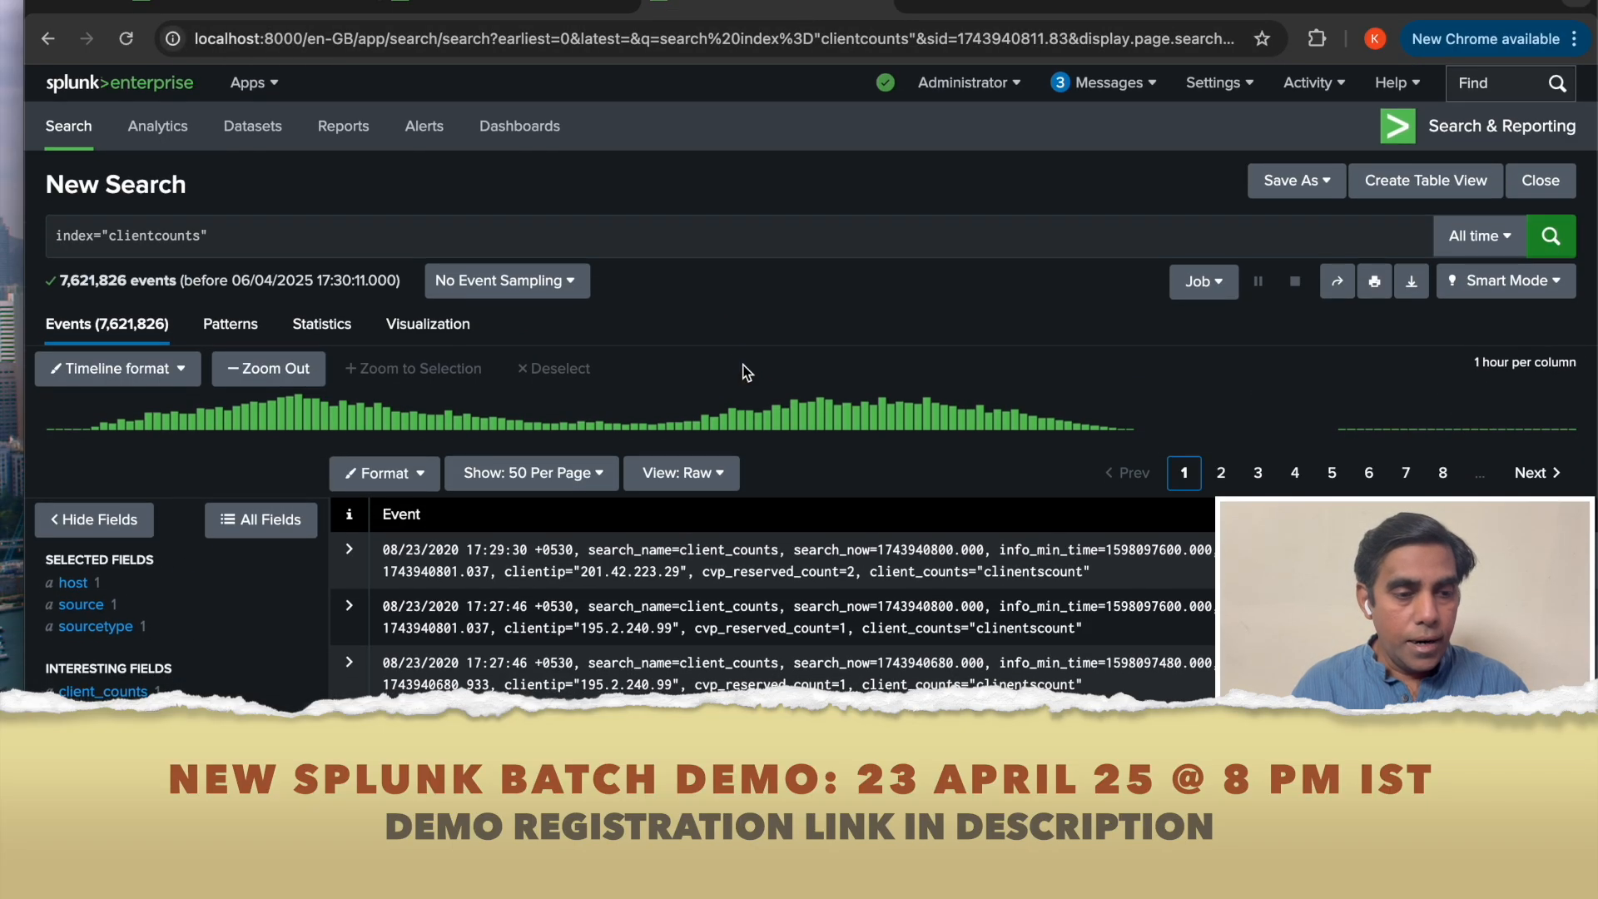
pyautogui.click(1551, 241)
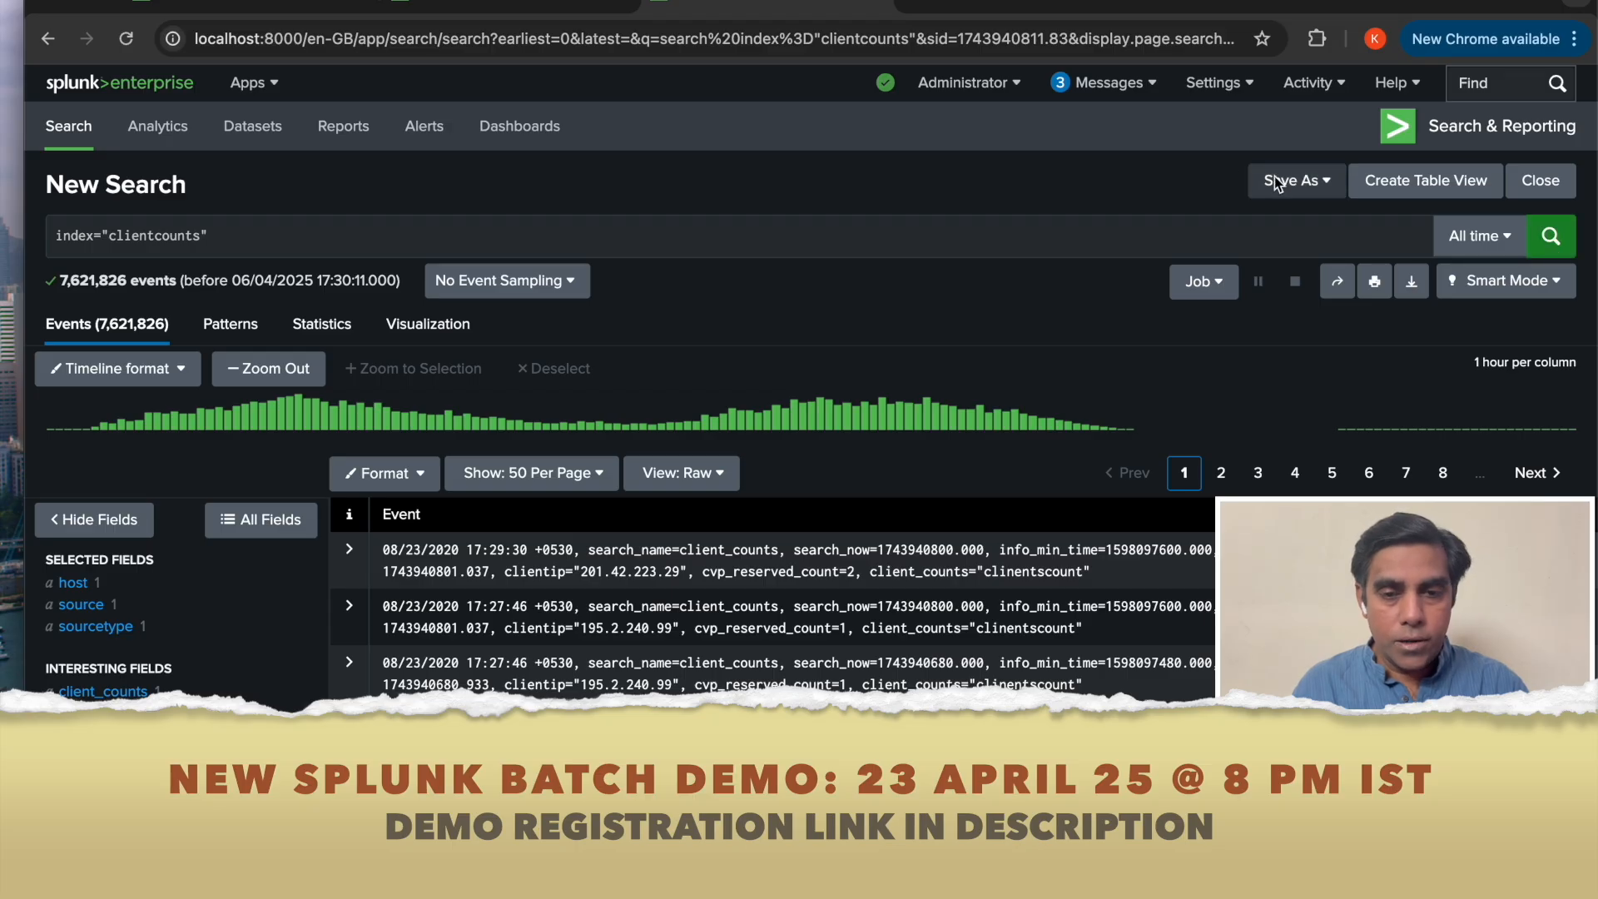
pyautogui.hotkey('ctrl', 'Tab')
pyautogui.click(726, 3)
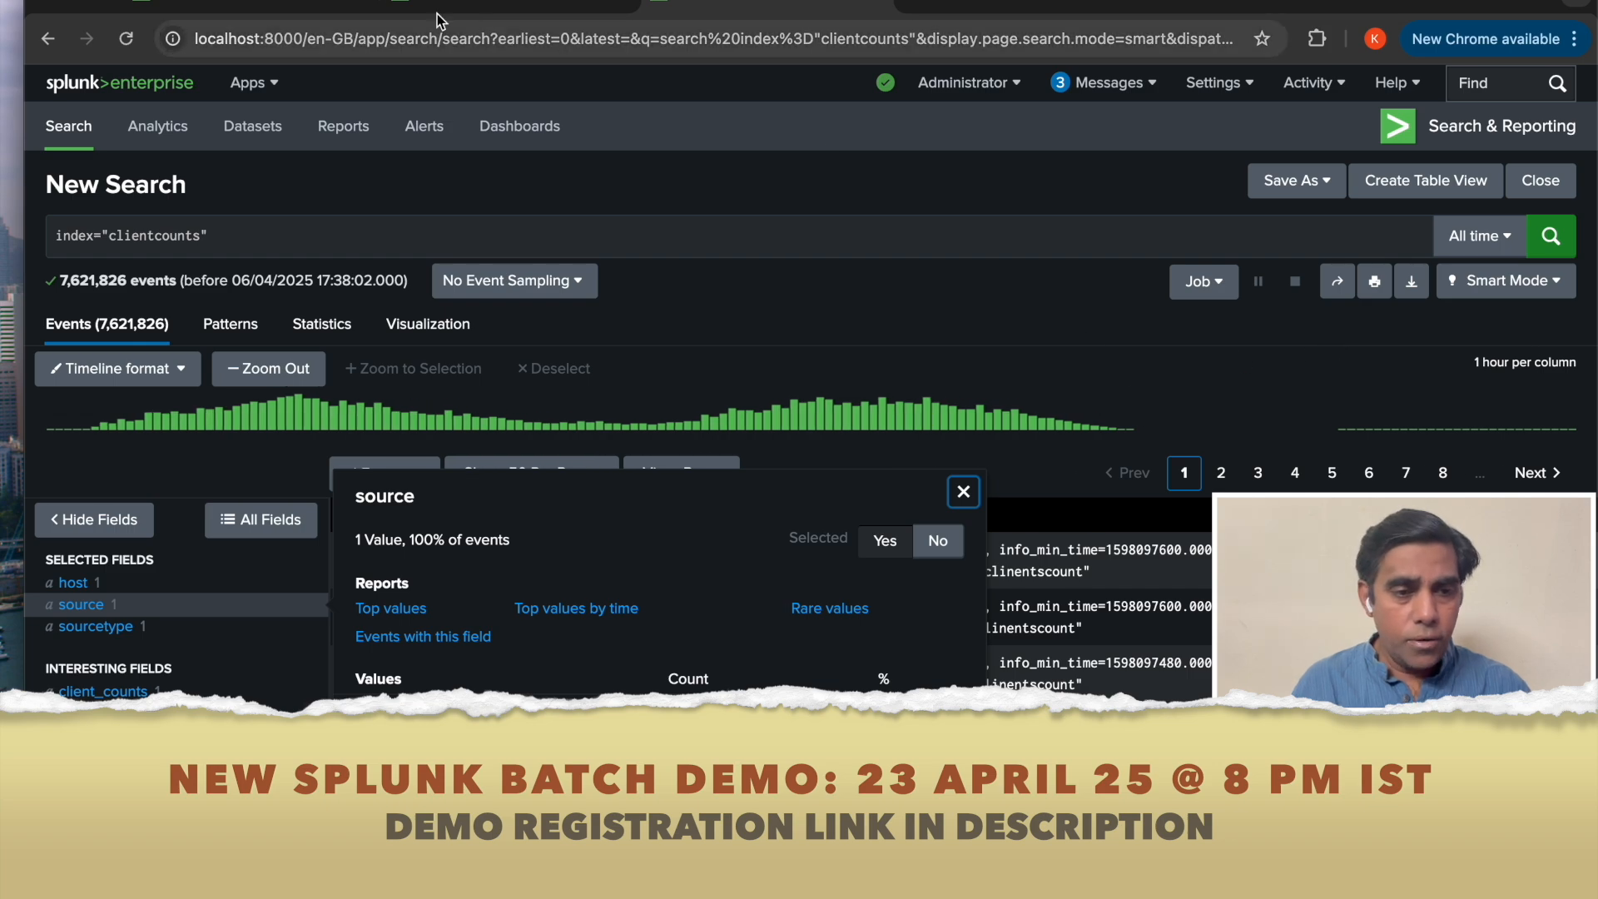
pyautogui.click(300, 5)
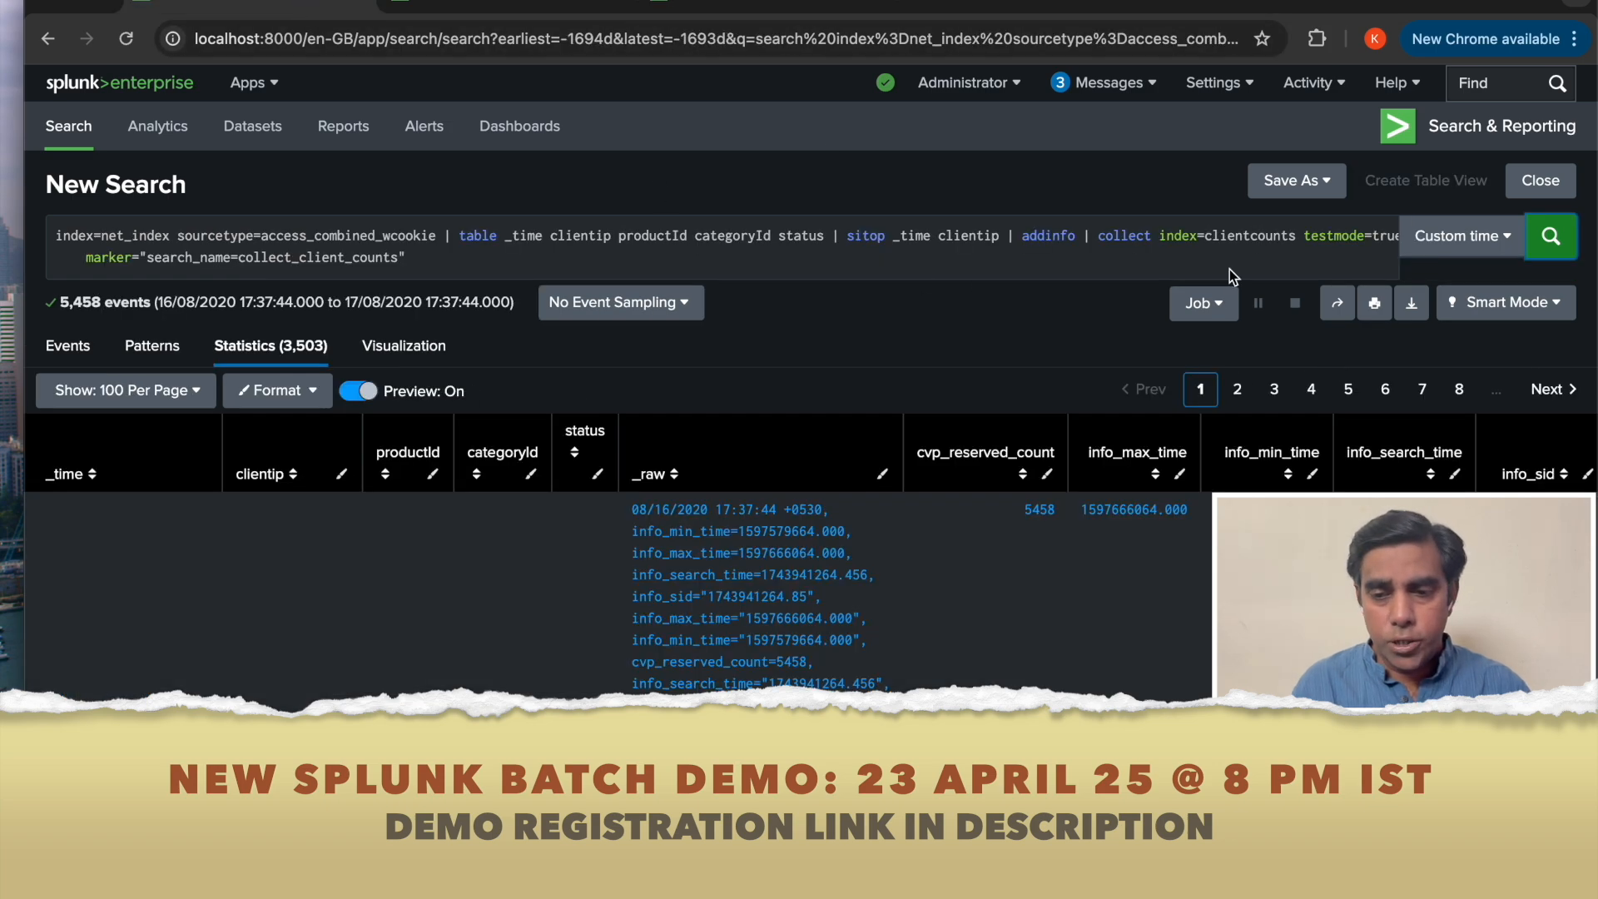
# Change testmode on the collect command to false and run the search to write results into clientcounts.
pyautogui.click(1375, 237)
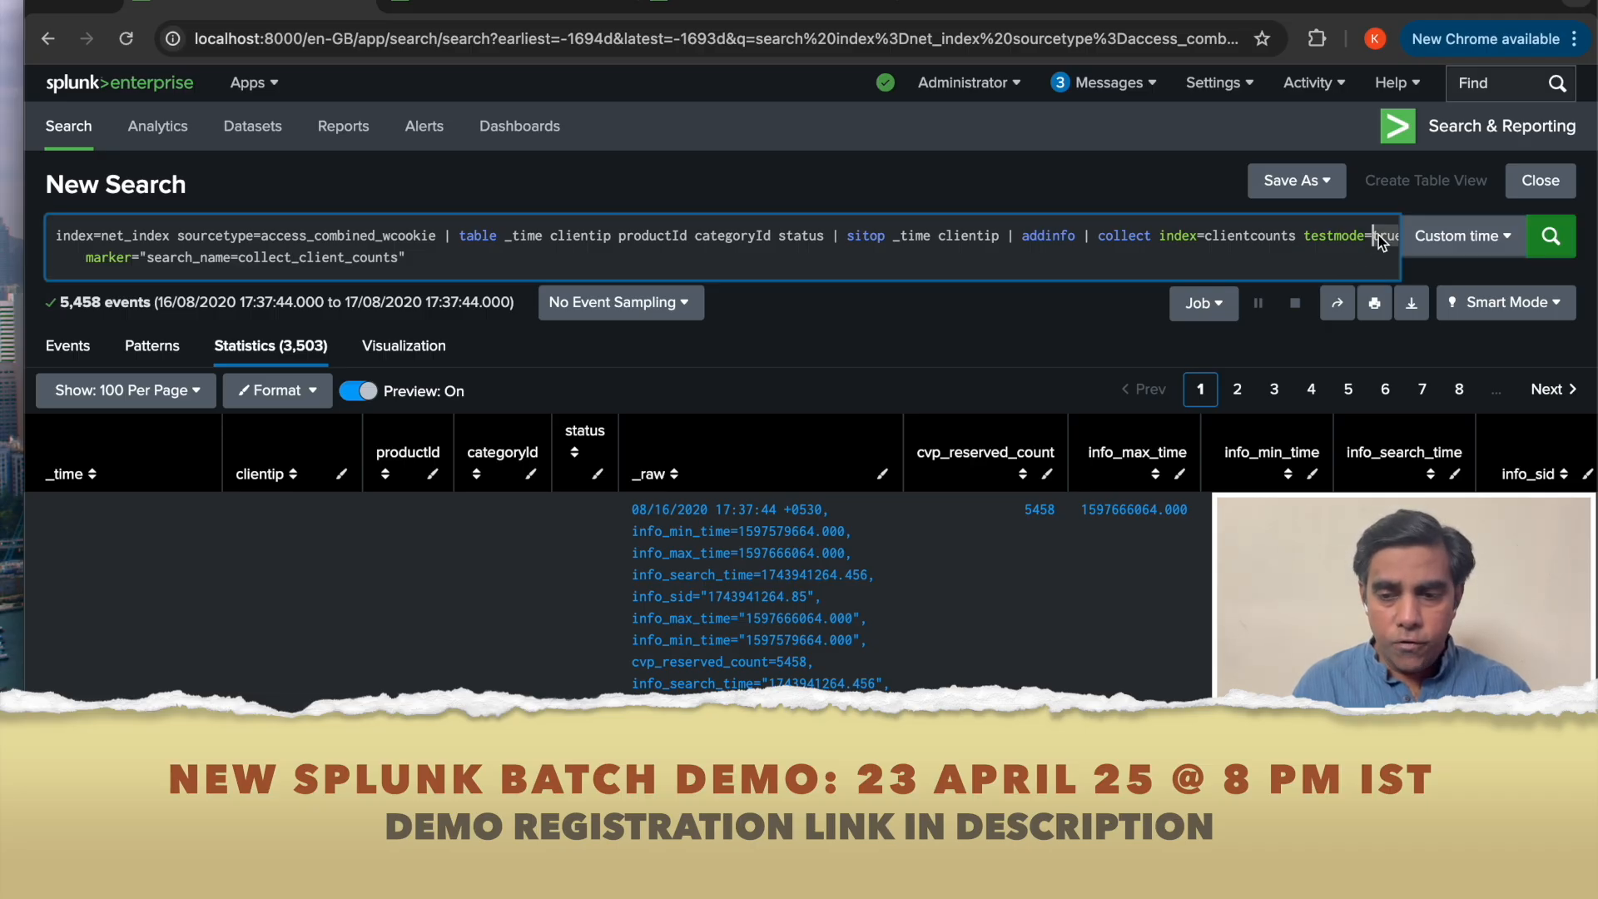
pyautogui.press('Delete')
pyautogui.press('Delete')
pyautogui.press('Delete')
pyautogui.press('Delete')
pyautogui.write('fals marke')
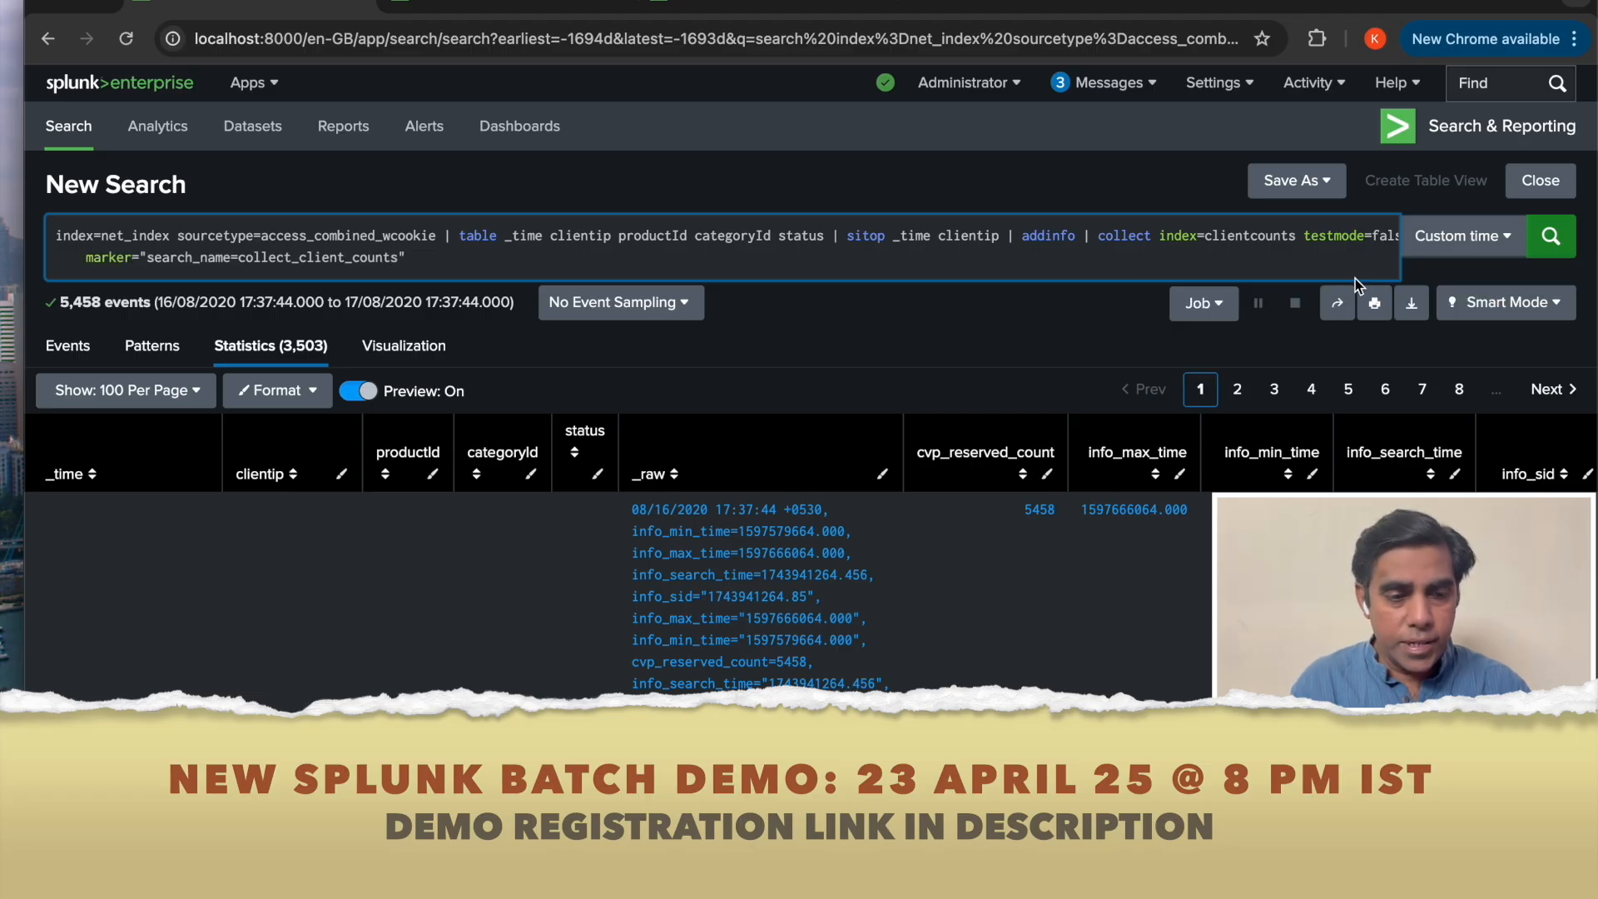
pyautogui.click(1562, 243)
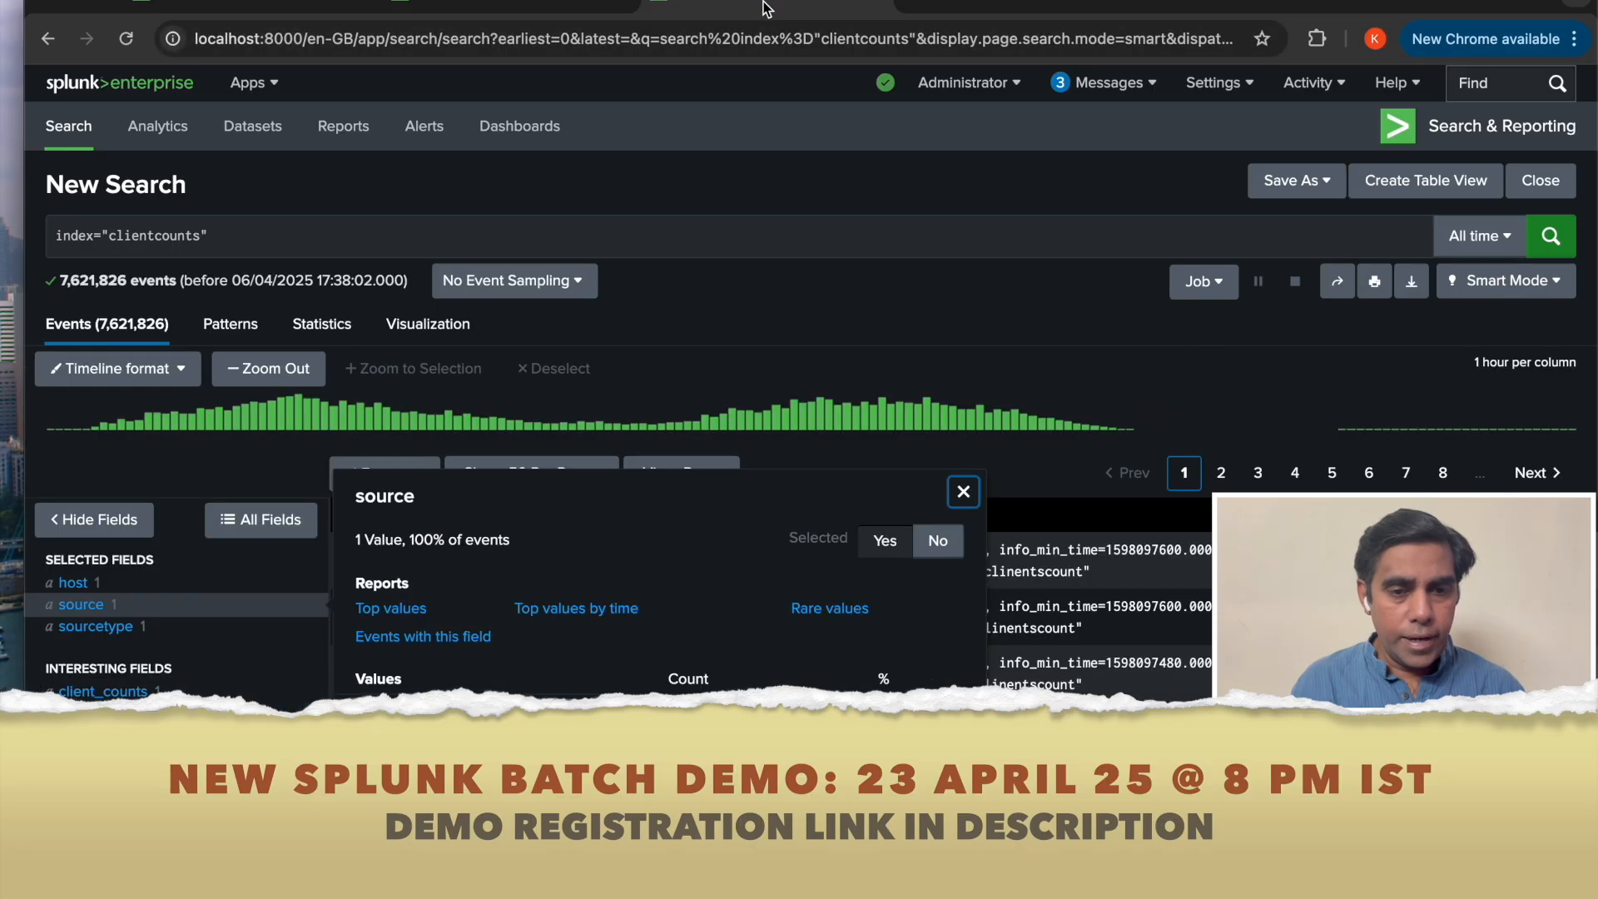
# Rerun the clientcounts search in the other tab and inspect the values of its source field.
pyautogui.click(1558, 241)
pyautogui.click(1552, 237)
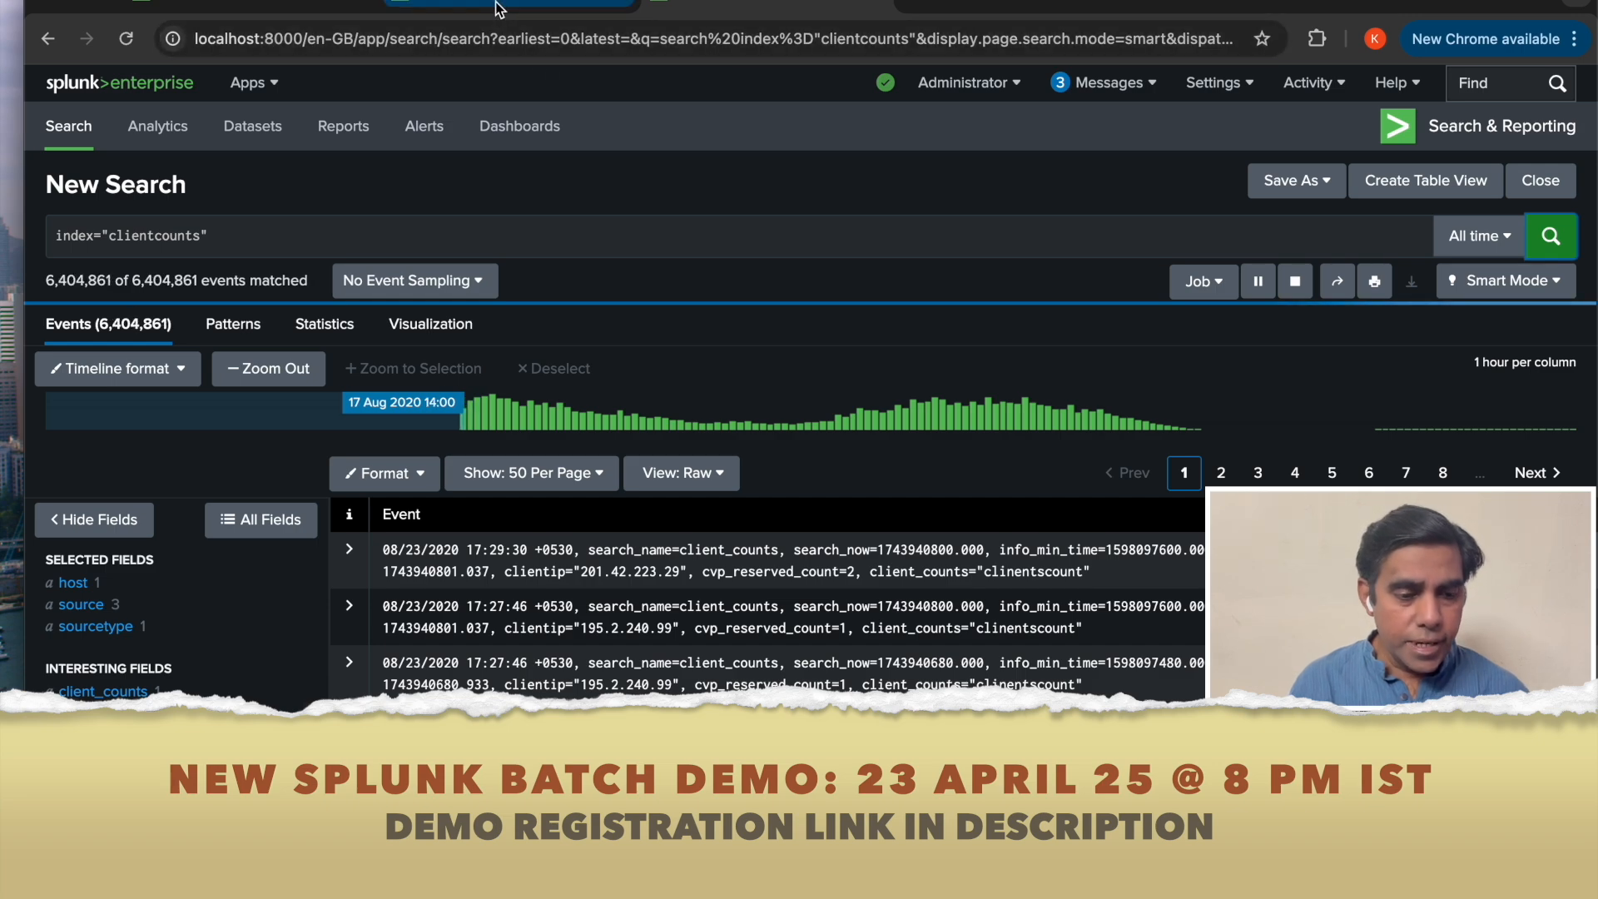
pyautogui.click(285, 10)
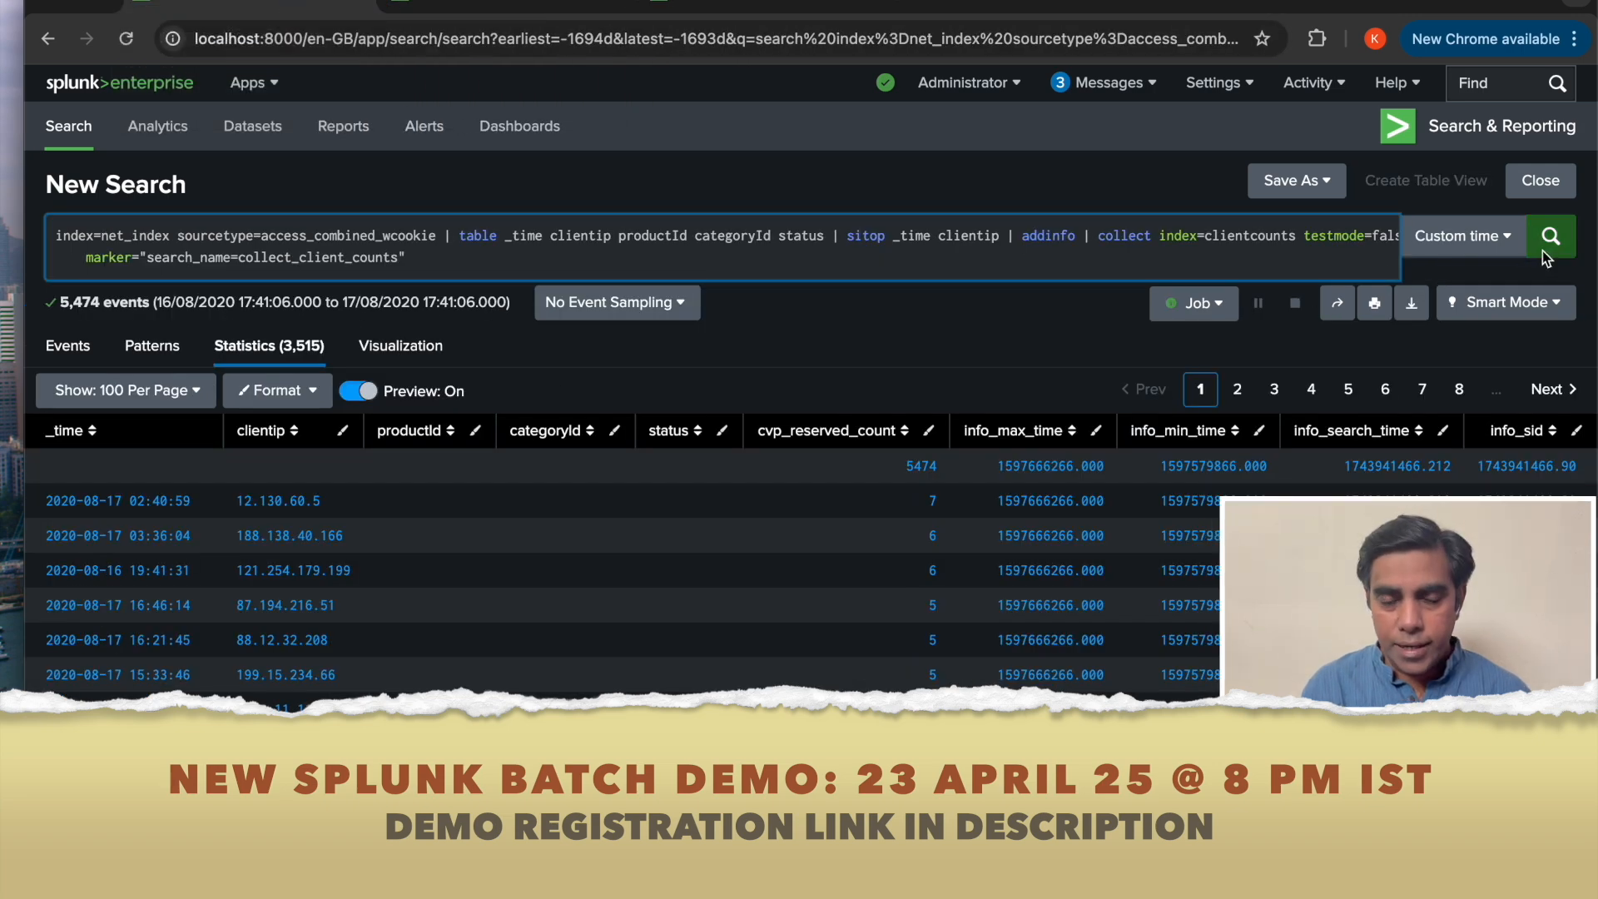
pyautogui.click(832, 6)
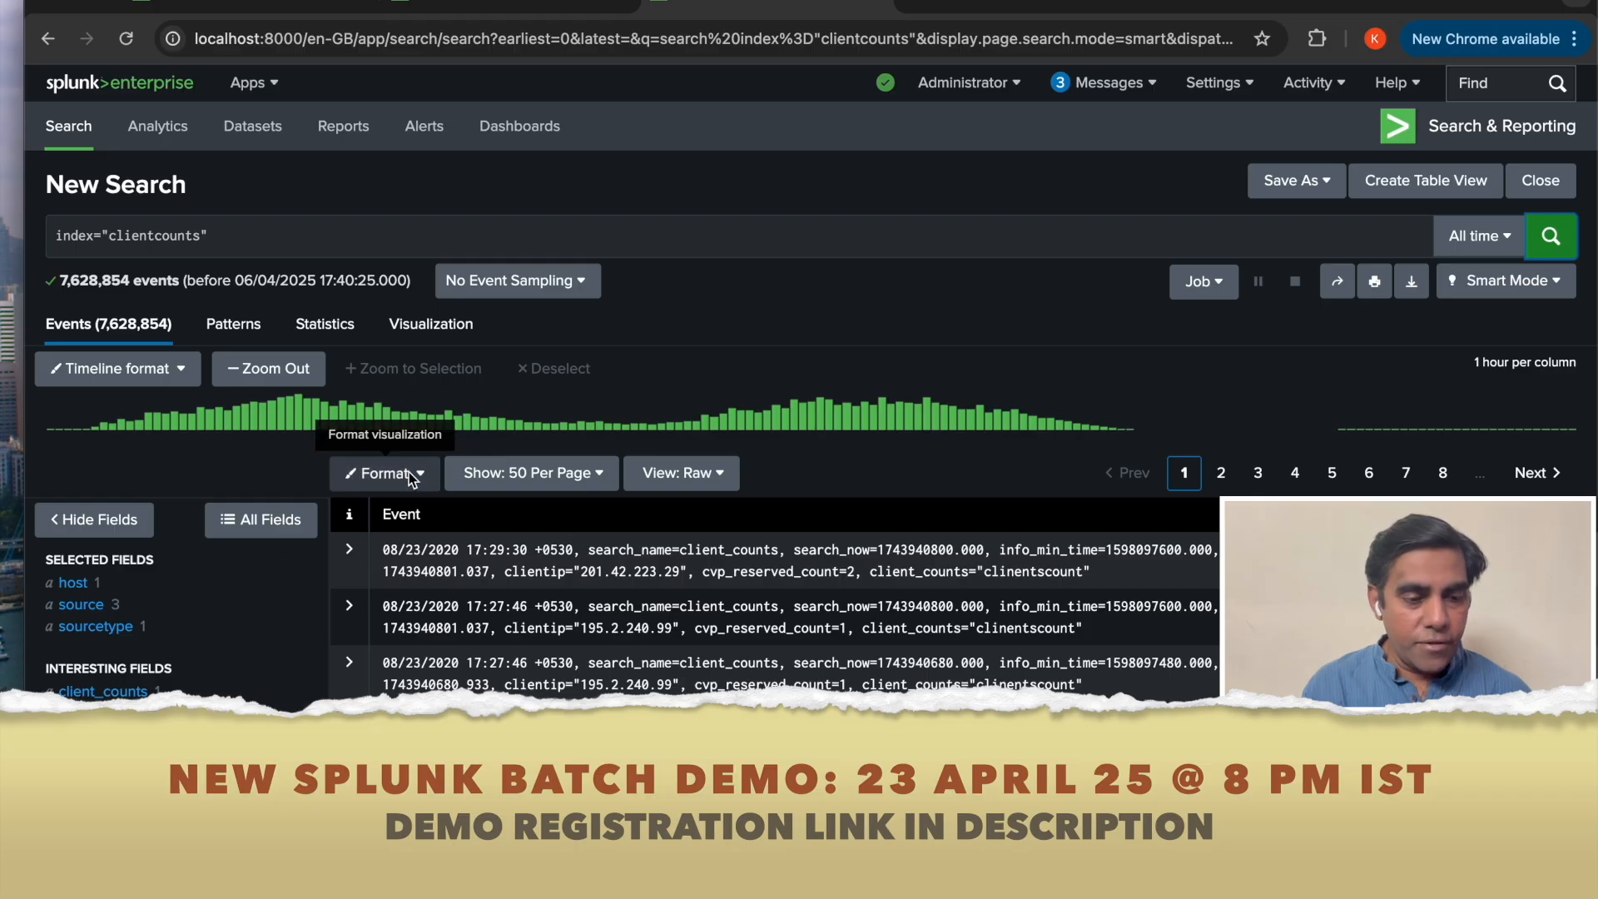
pyautogui.click(95, 607)
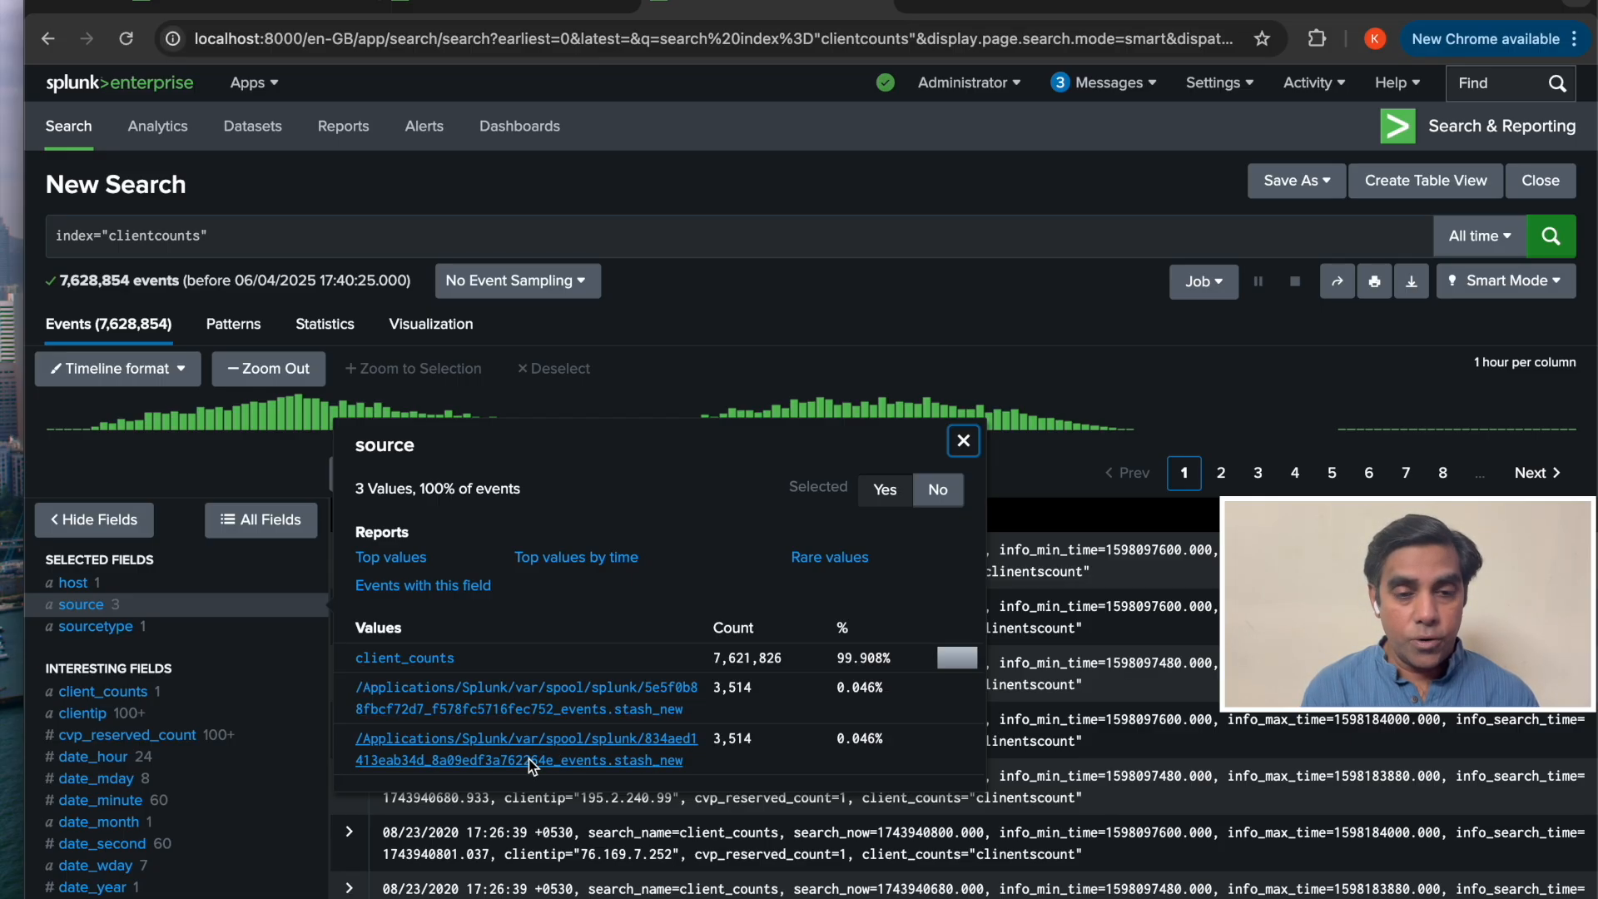
# Run the collect search again to write another batch of results into clientcounts.
pyautogui.click(274, 5)
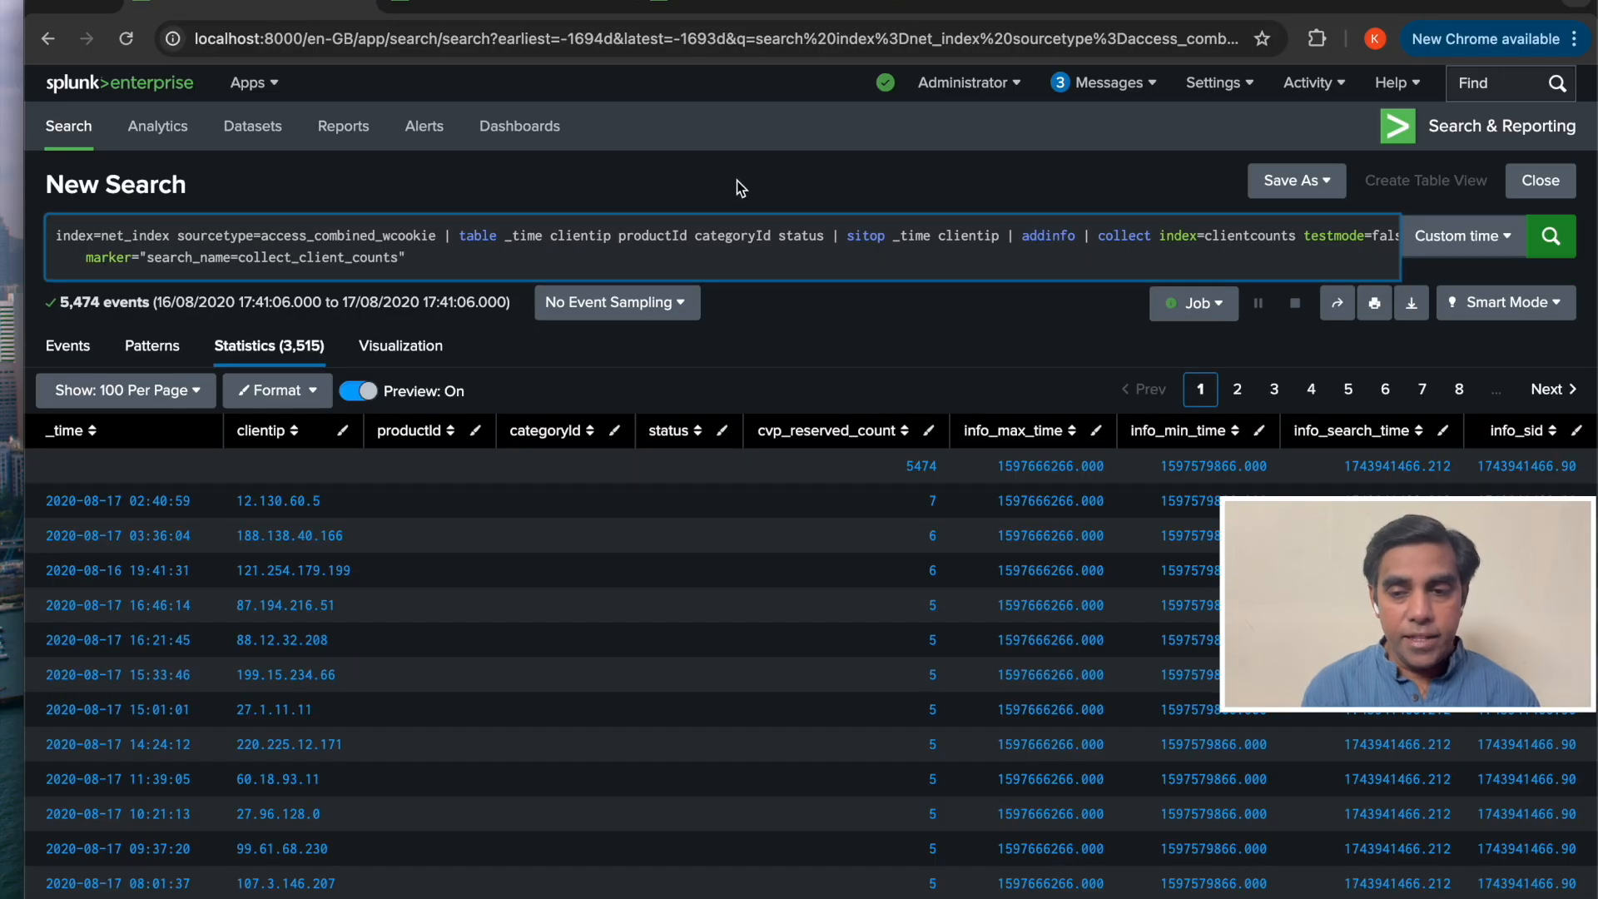
pyautogui.click(1572, 240)
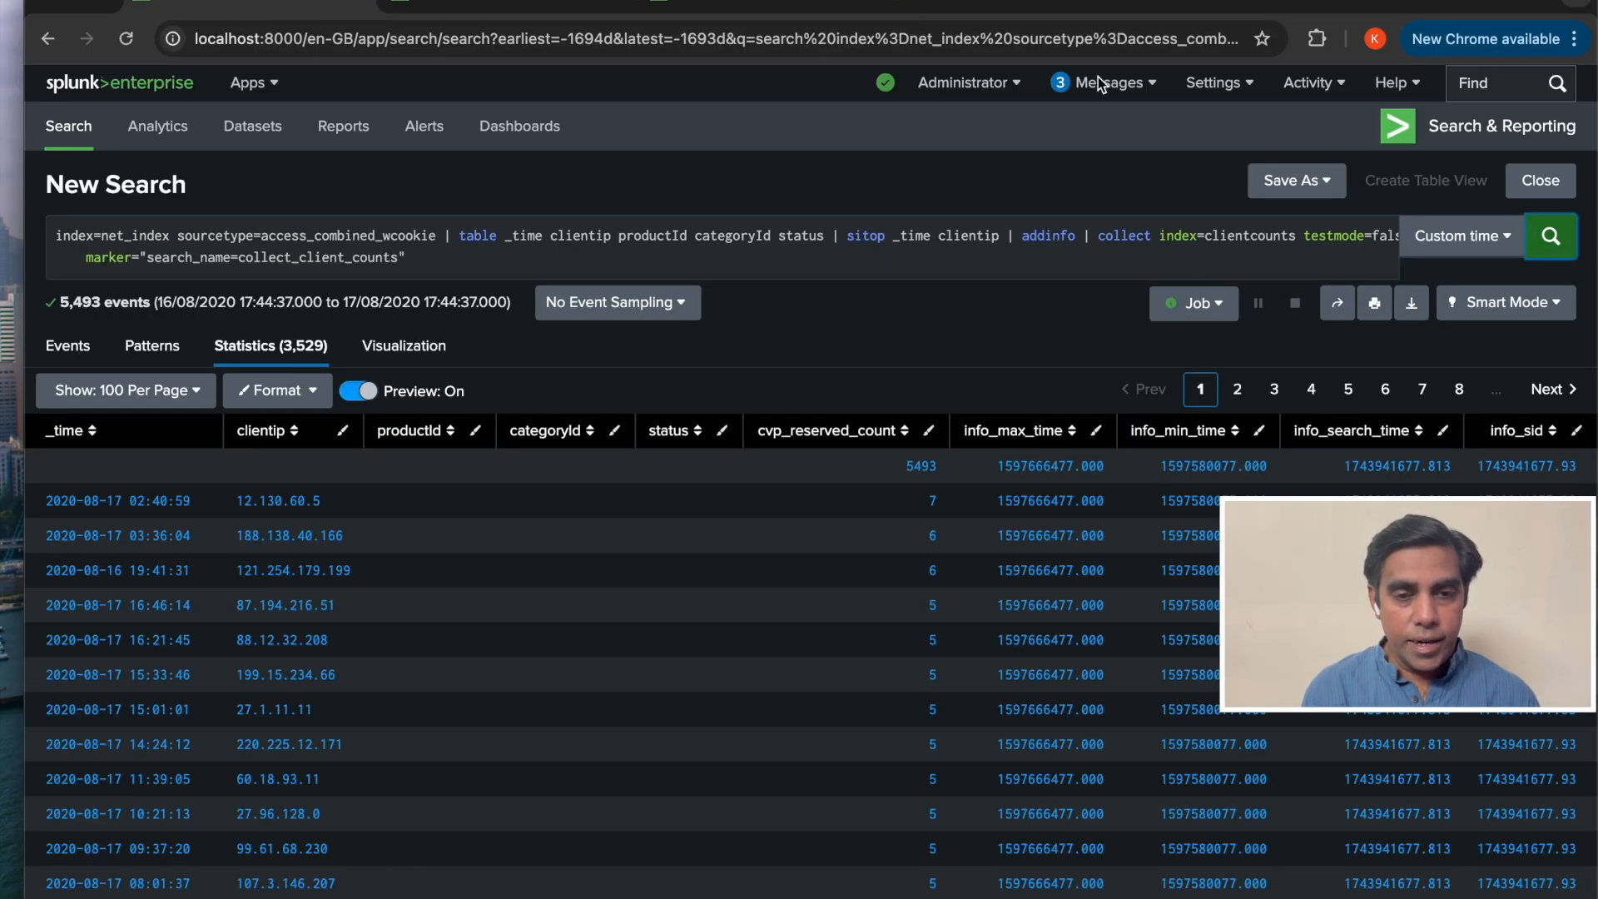
# Rerun the clientcounts search, stop it early, and inspect the source field values.
pyautogui.click(803, 10)
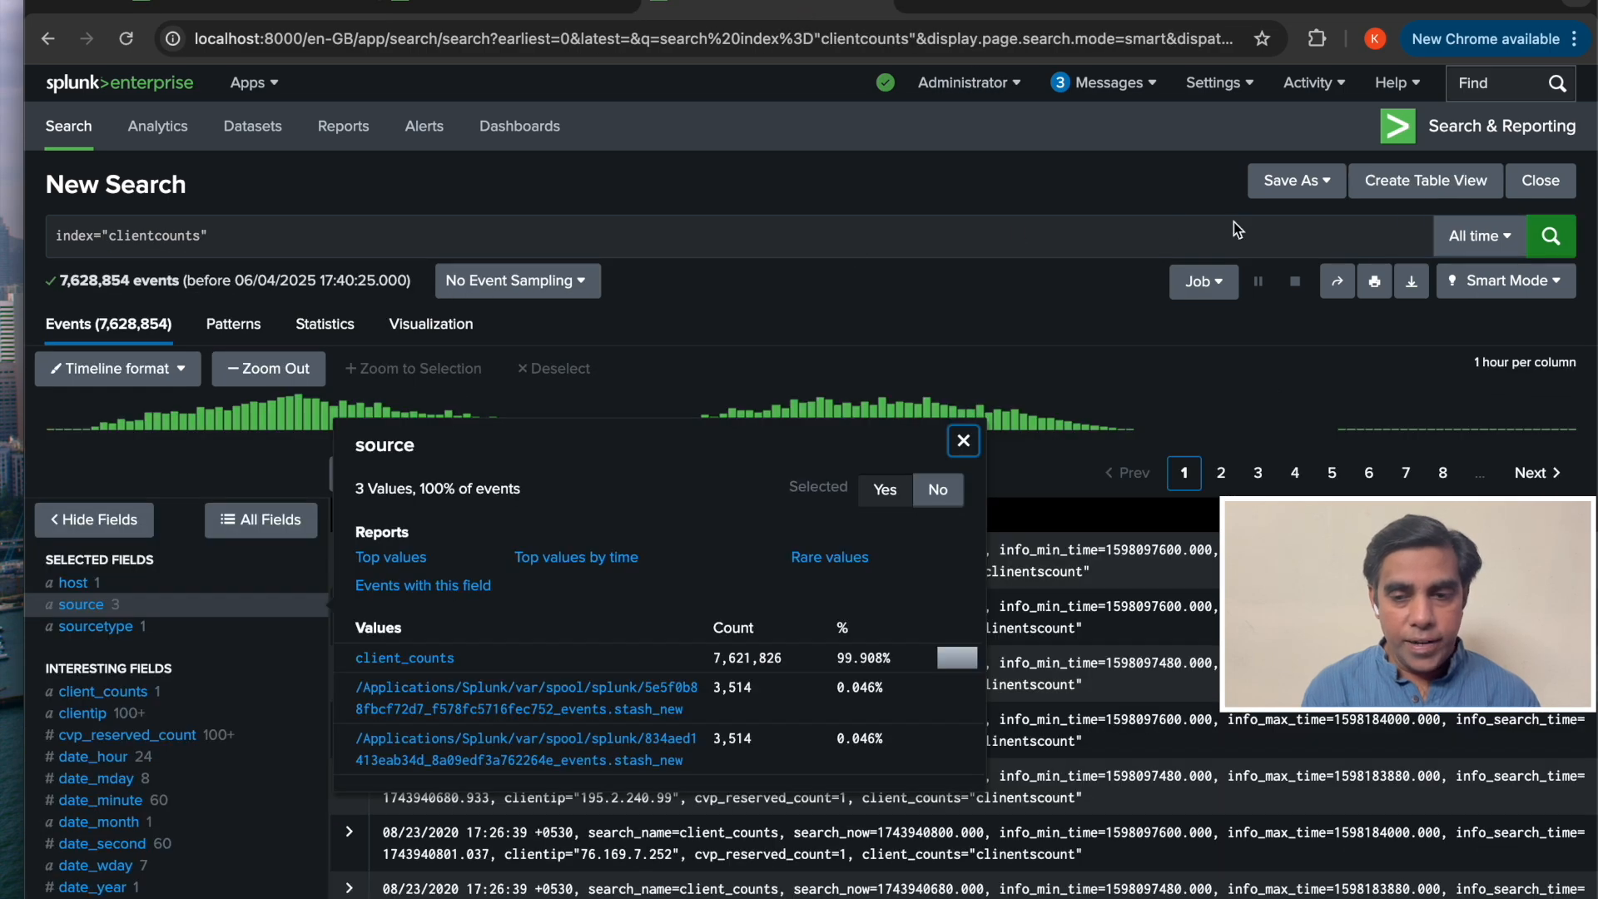
pyautogui.click(1553, 238)
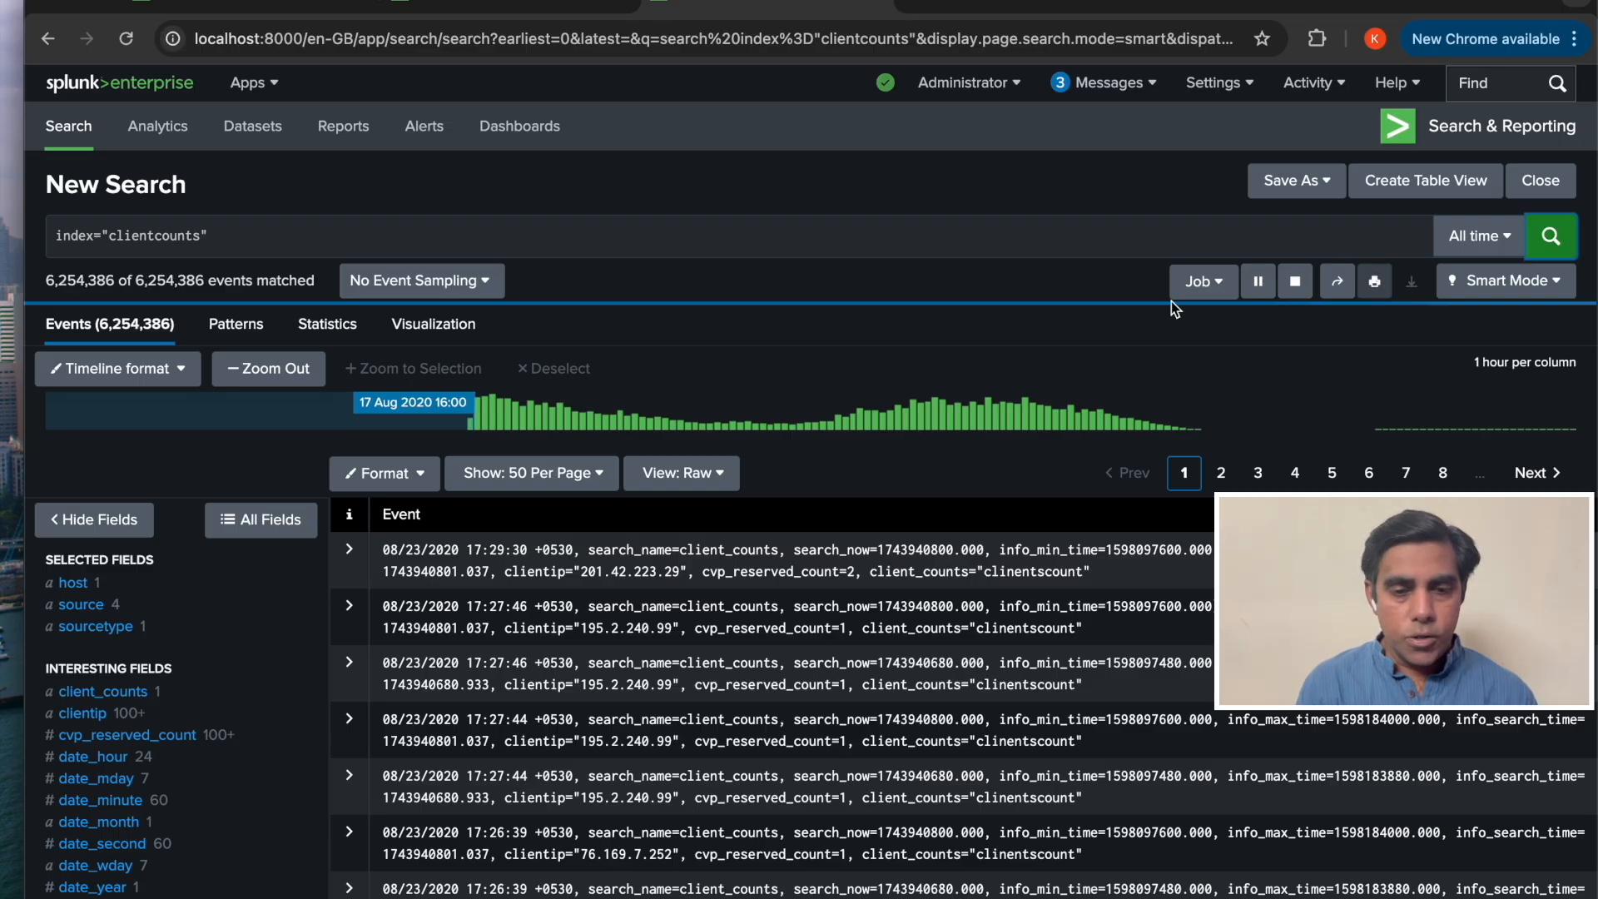
pyautogui.click(1296, 282)
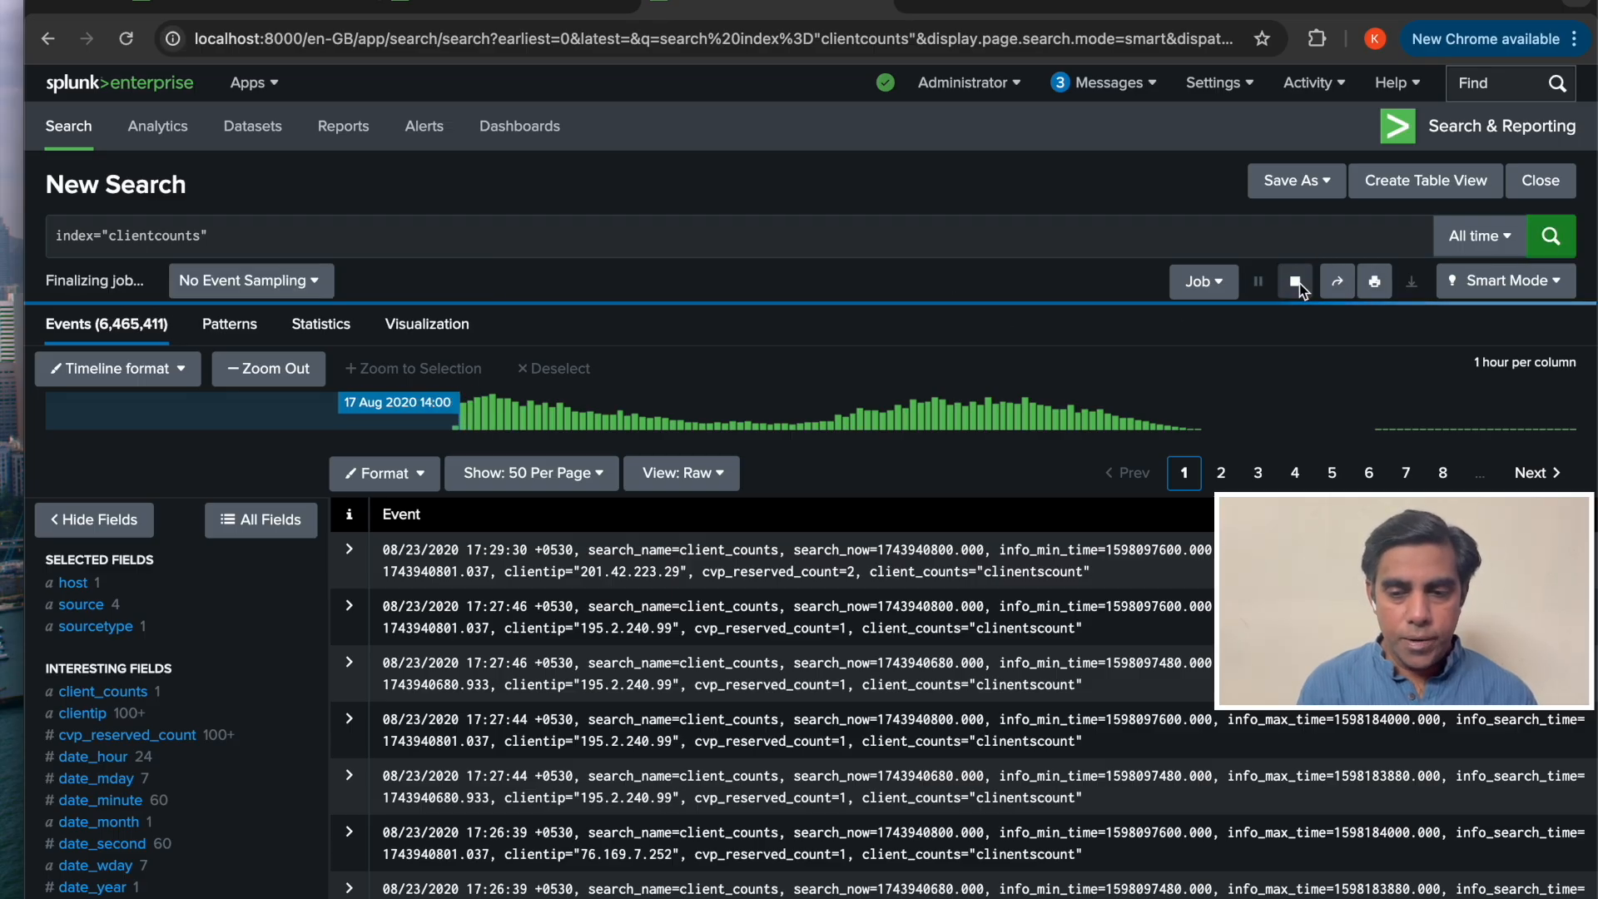
pyautogui.click(94, 612)
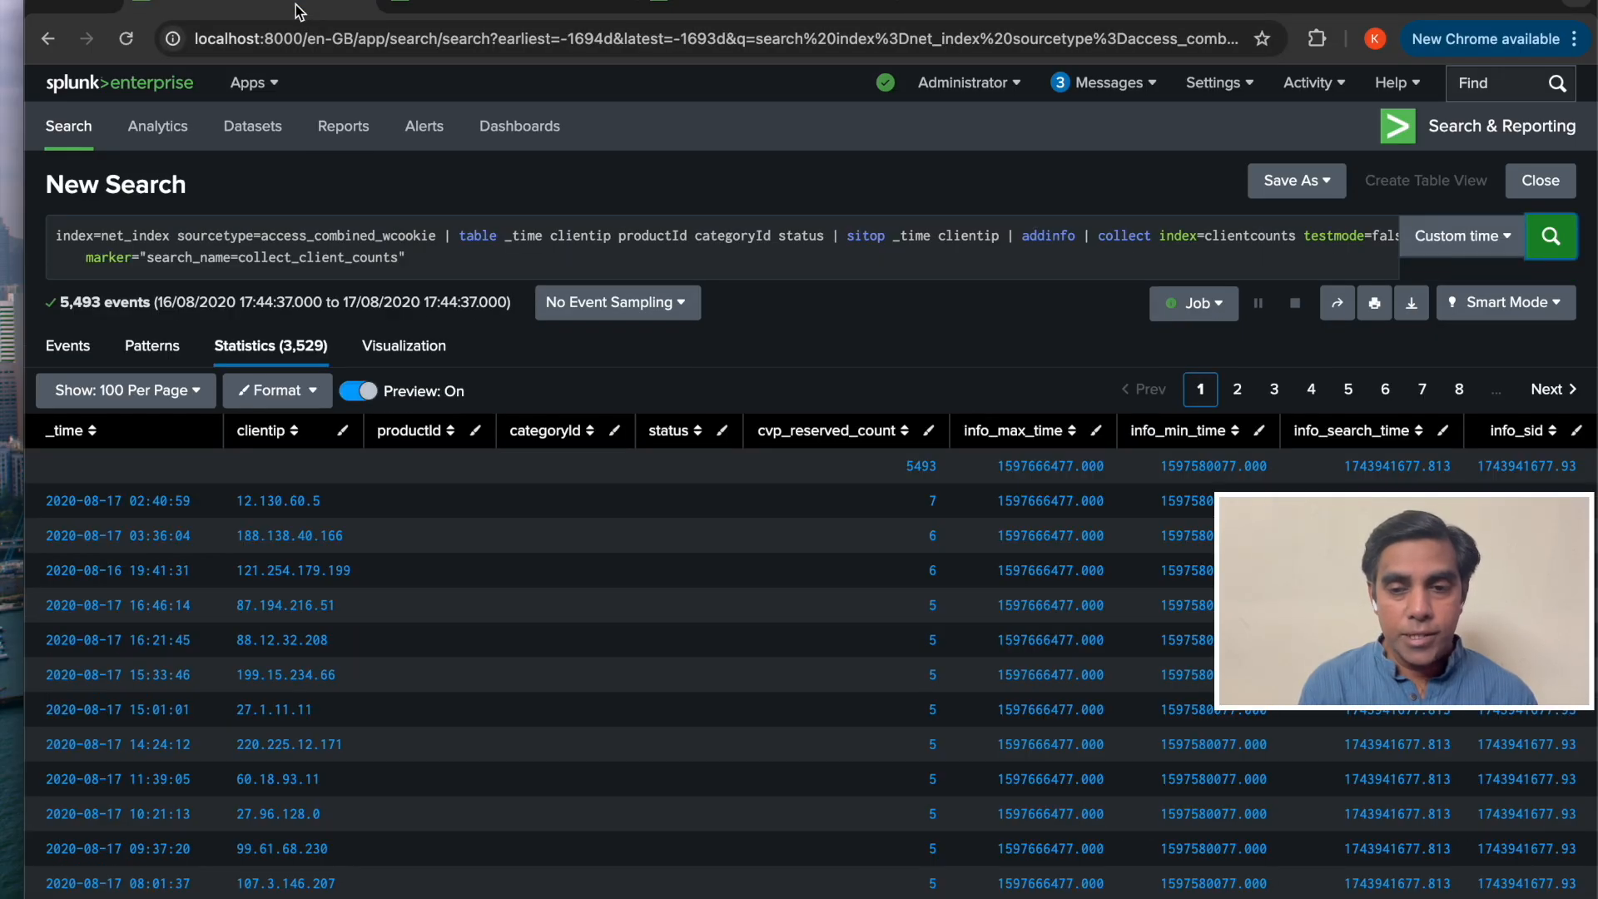
# Switch to the clientcounts search tab and inspect the values of its sourcetype and source fields.
pyautogui.click(769, 3)
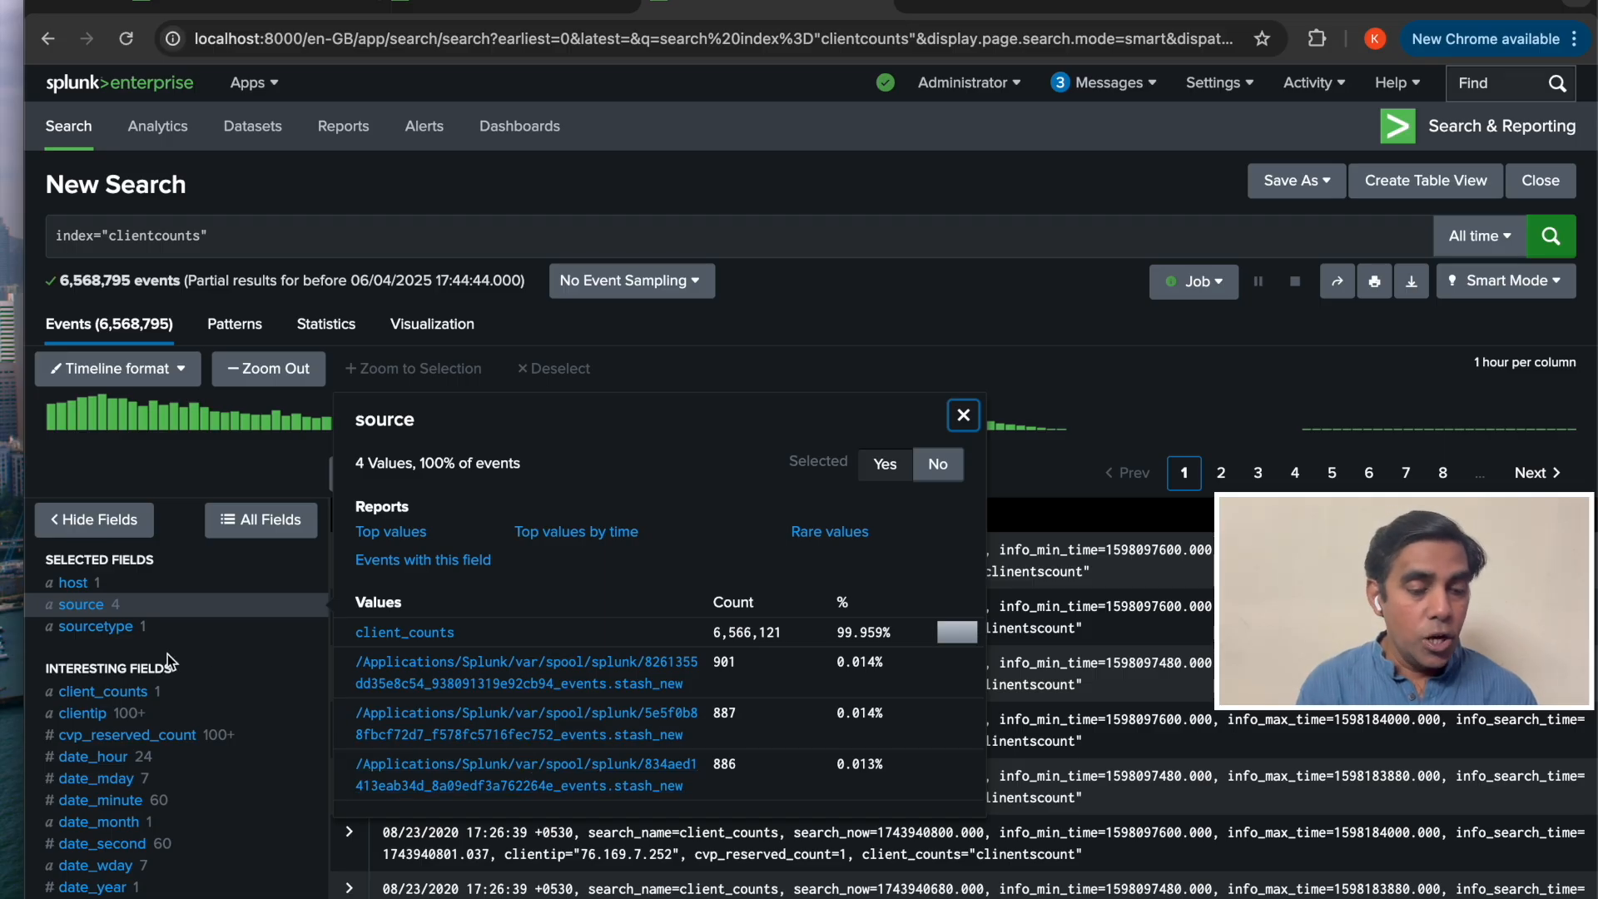
pyautogui.click(95, 627)
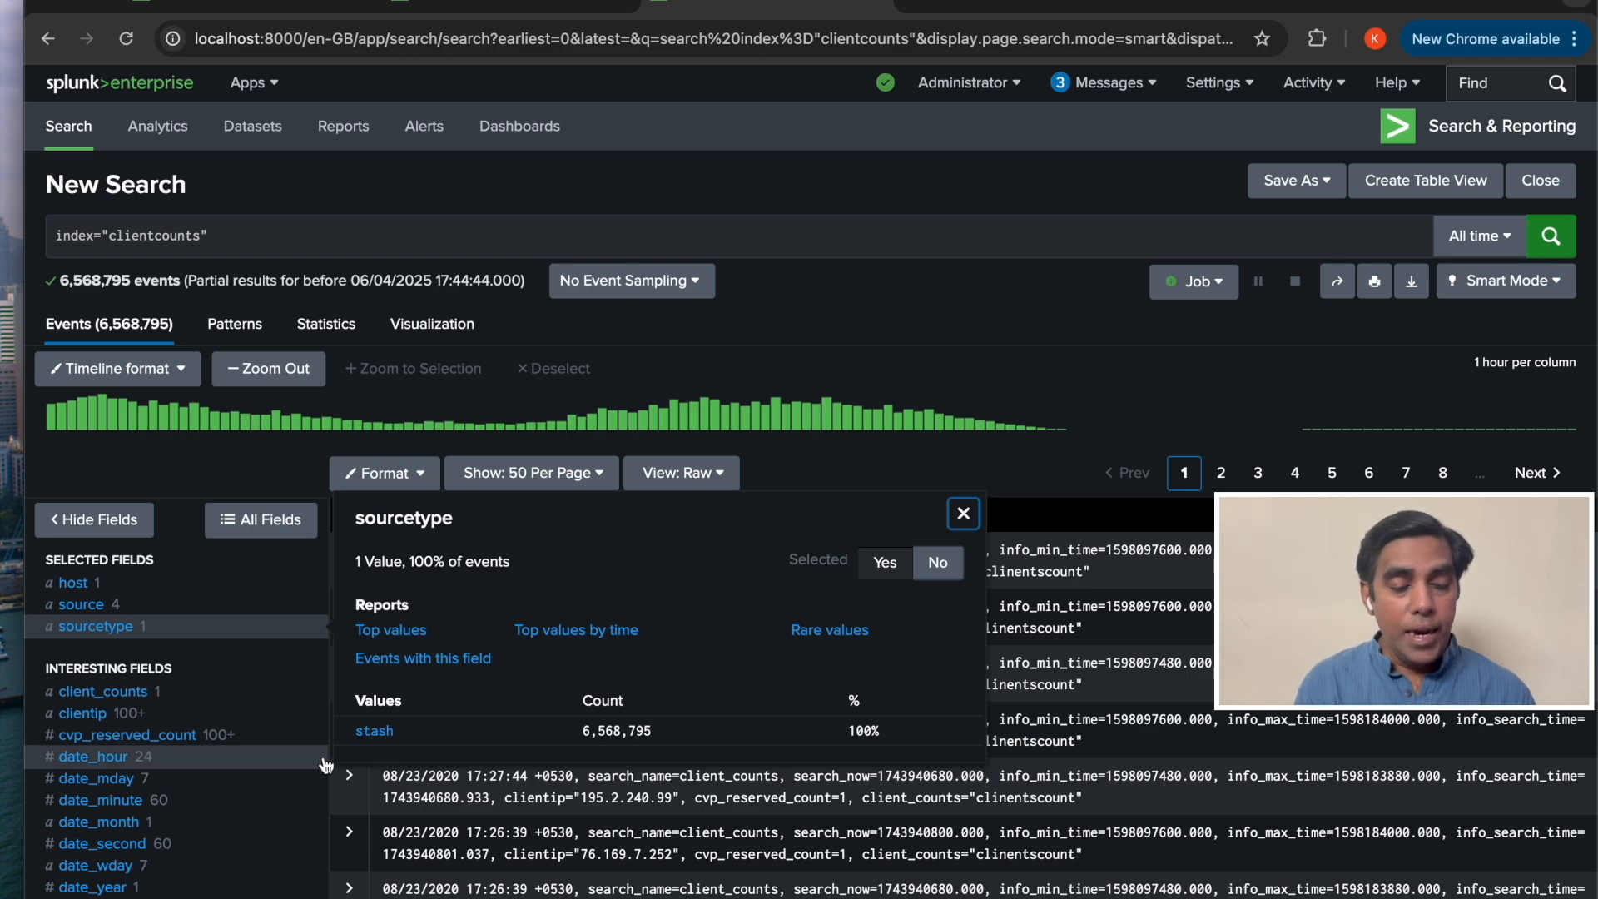
pyautogui.scroll(-5, 226, 817)
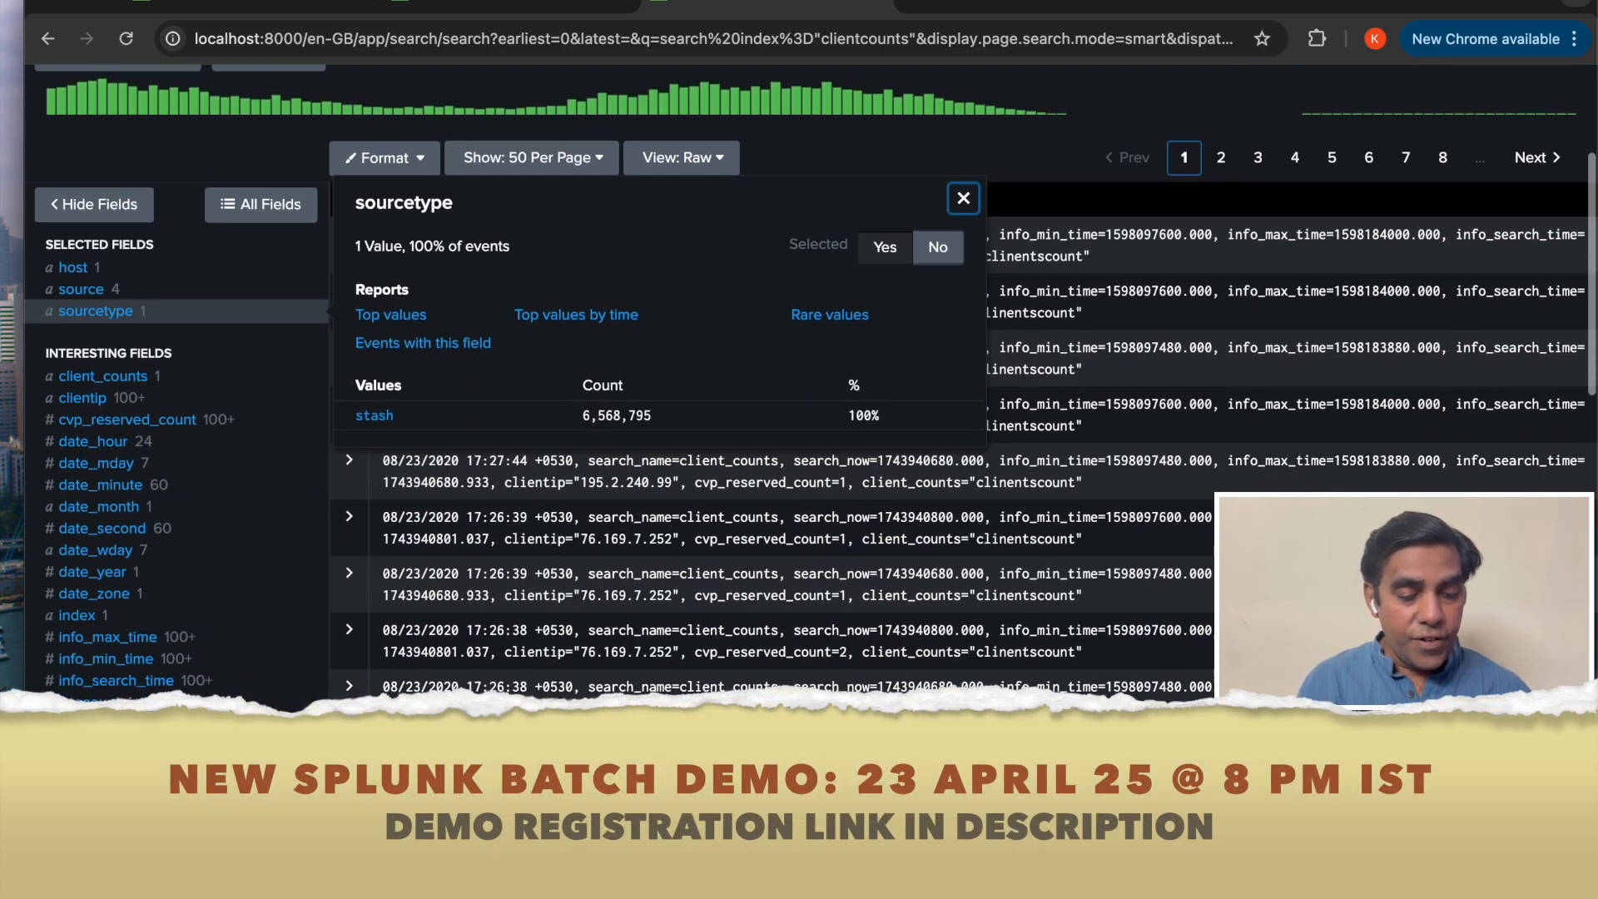
pyautogui.scroll(6, 226, 817)
pyautogui.scroll(-1, 122, 612)
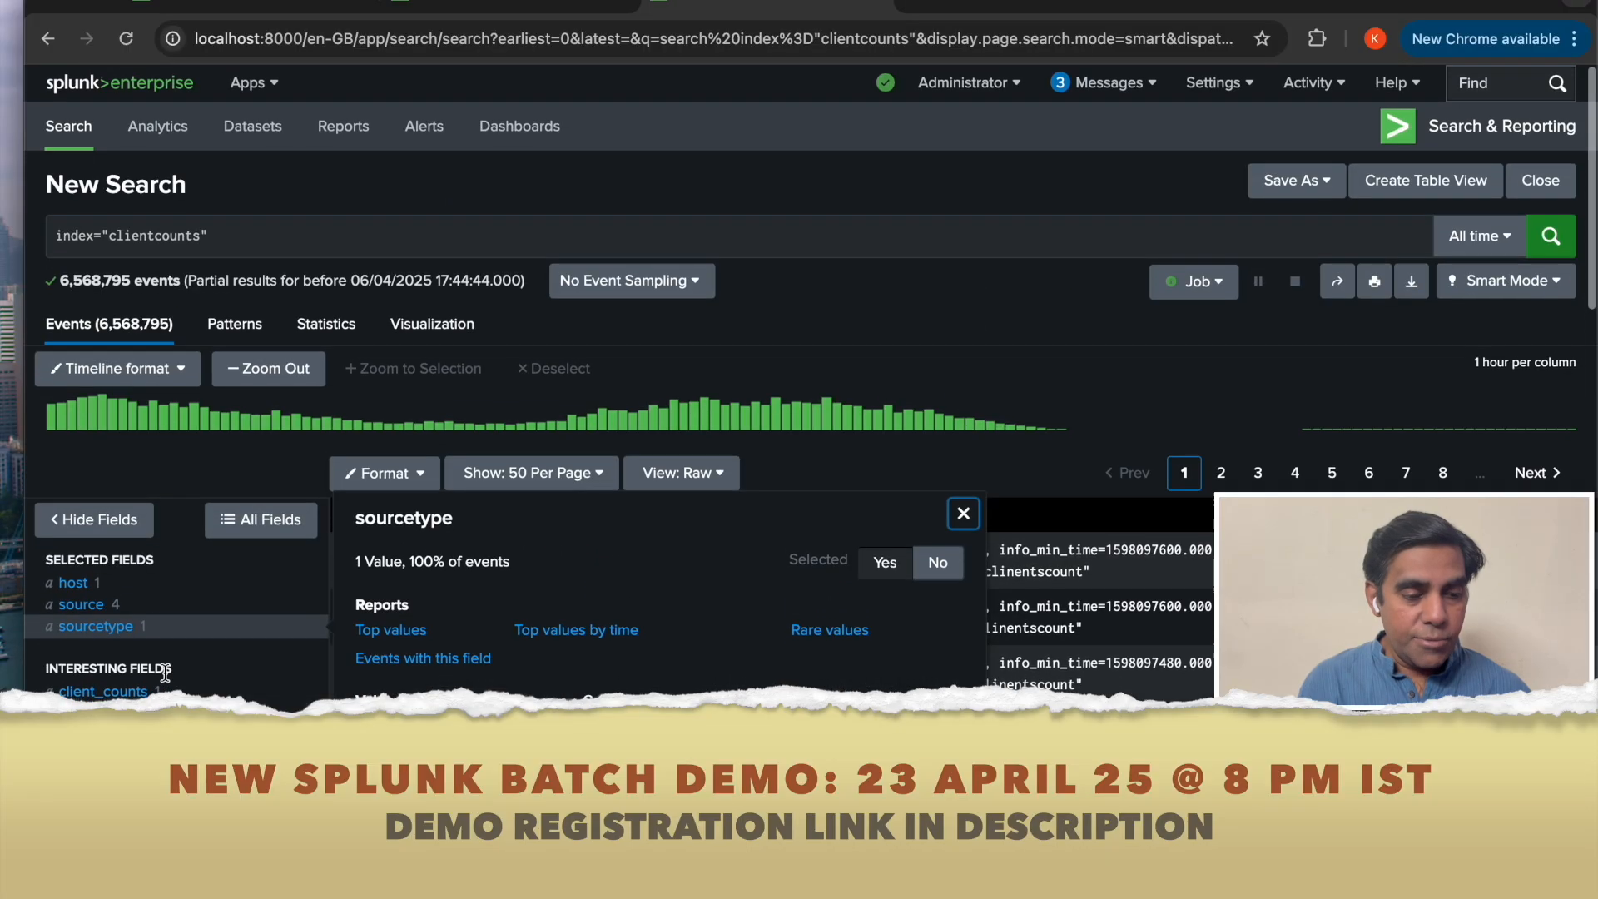
pyautogui.click(123, 611)
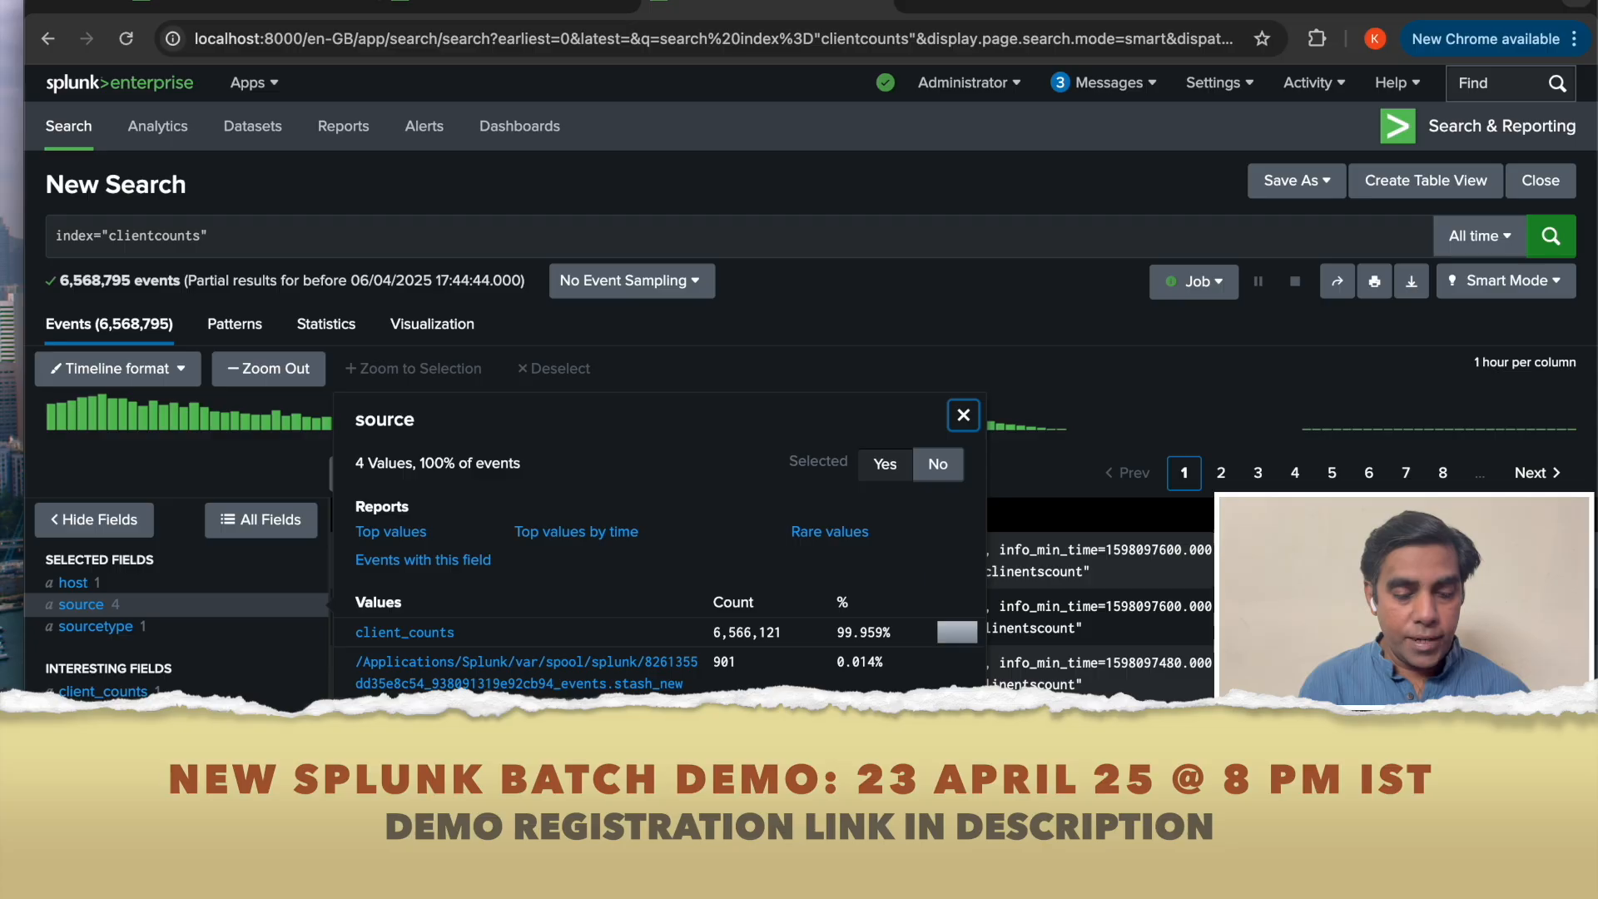
# Filter the clientcounts results to the spool stash_new source file and browse its events.
pyautogui.click(519, 724)
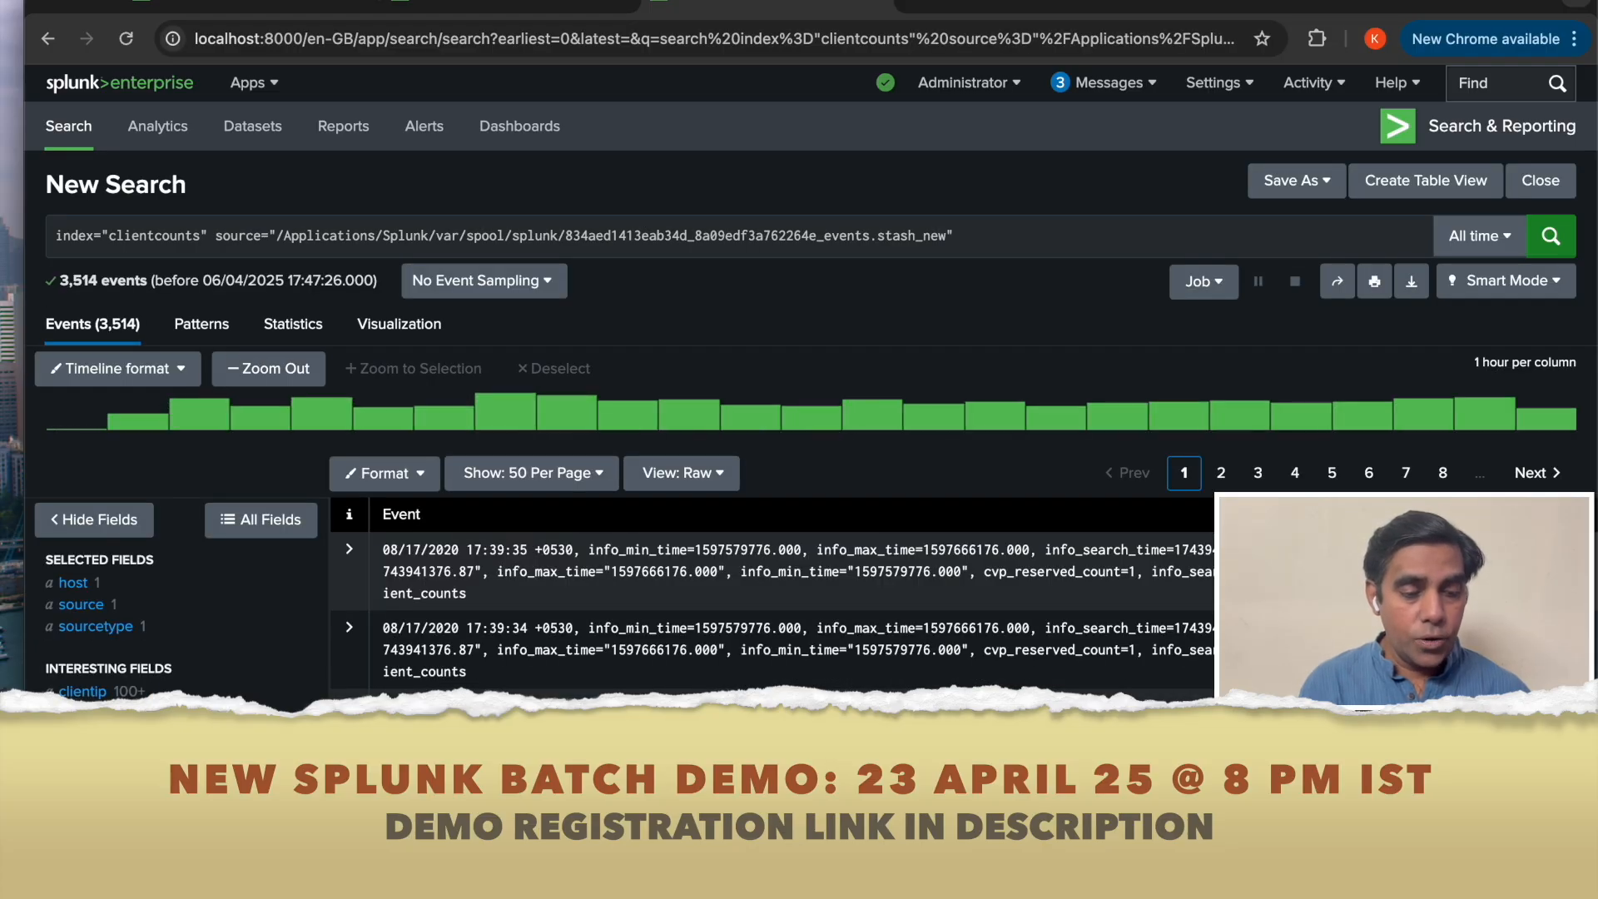
pyautogui.scroll(-1, 139, 691)
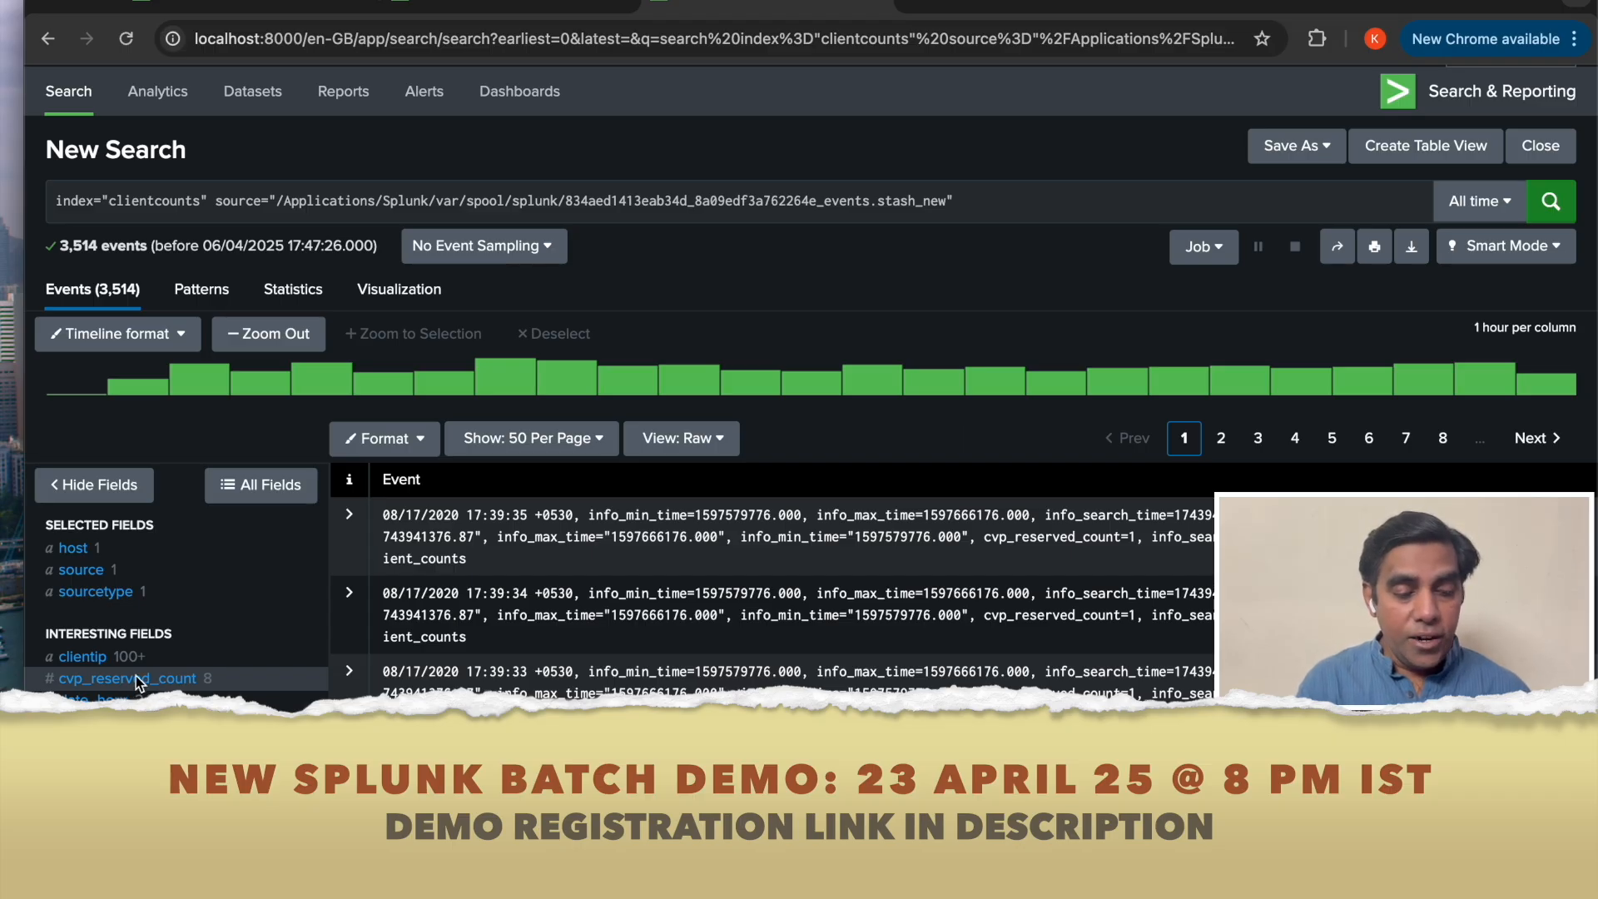
pyautogui.scroll(-2, 137, 676)
pyautogui.scroll(-2, 136, 676)
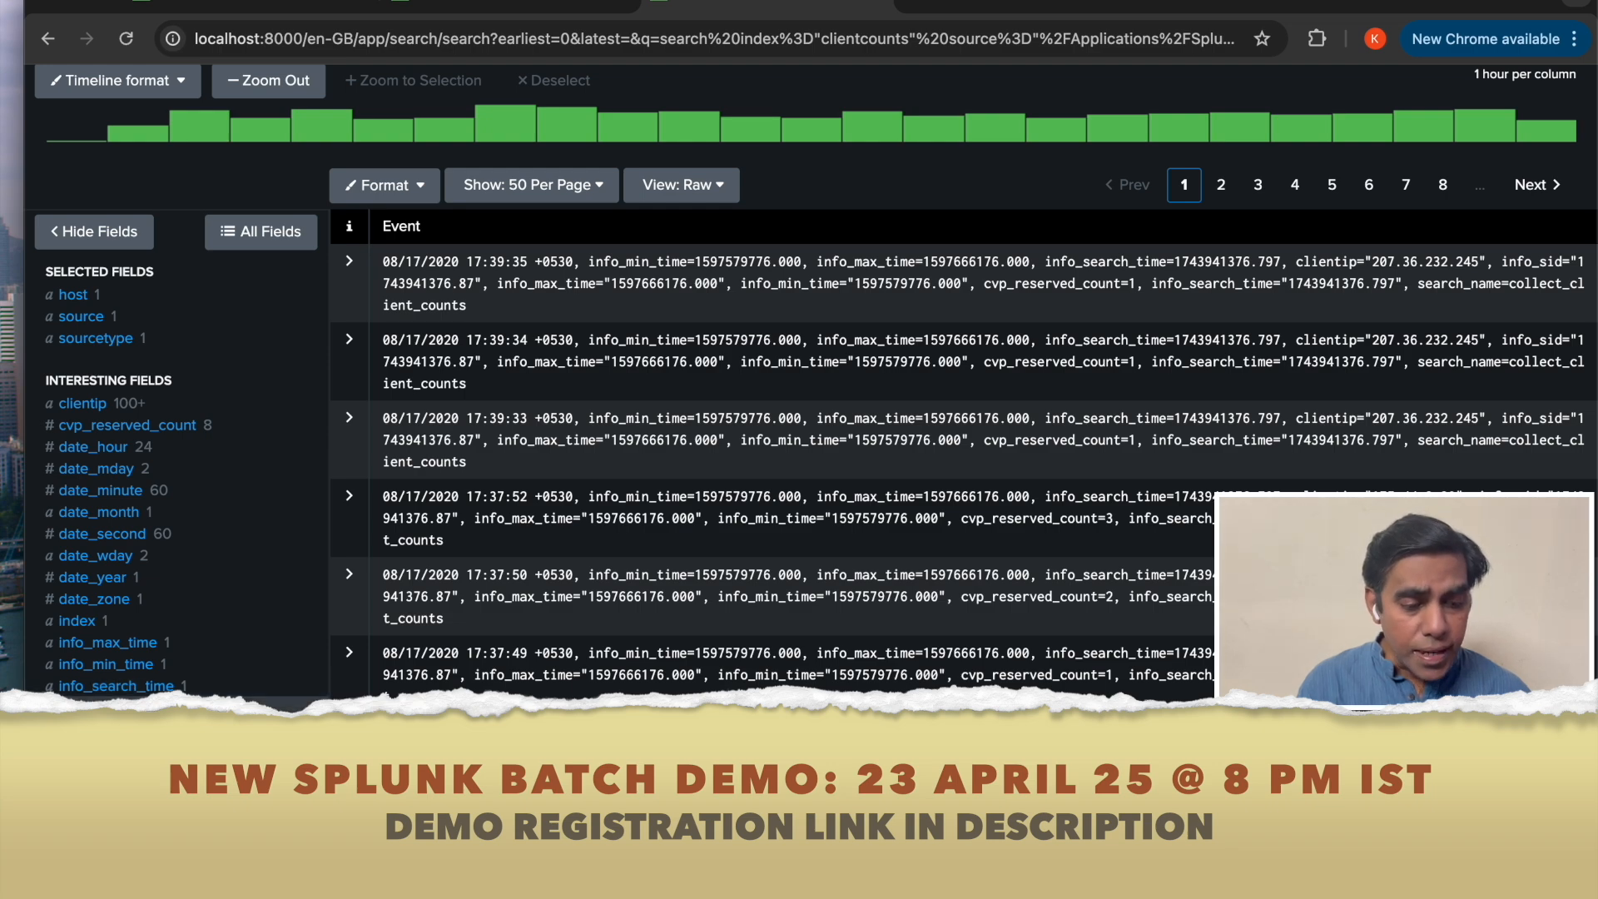
# Check the collect search's marker in the other tab, then inspect the search_name field values of the filtered events.
pyautogui.click(254, 8)
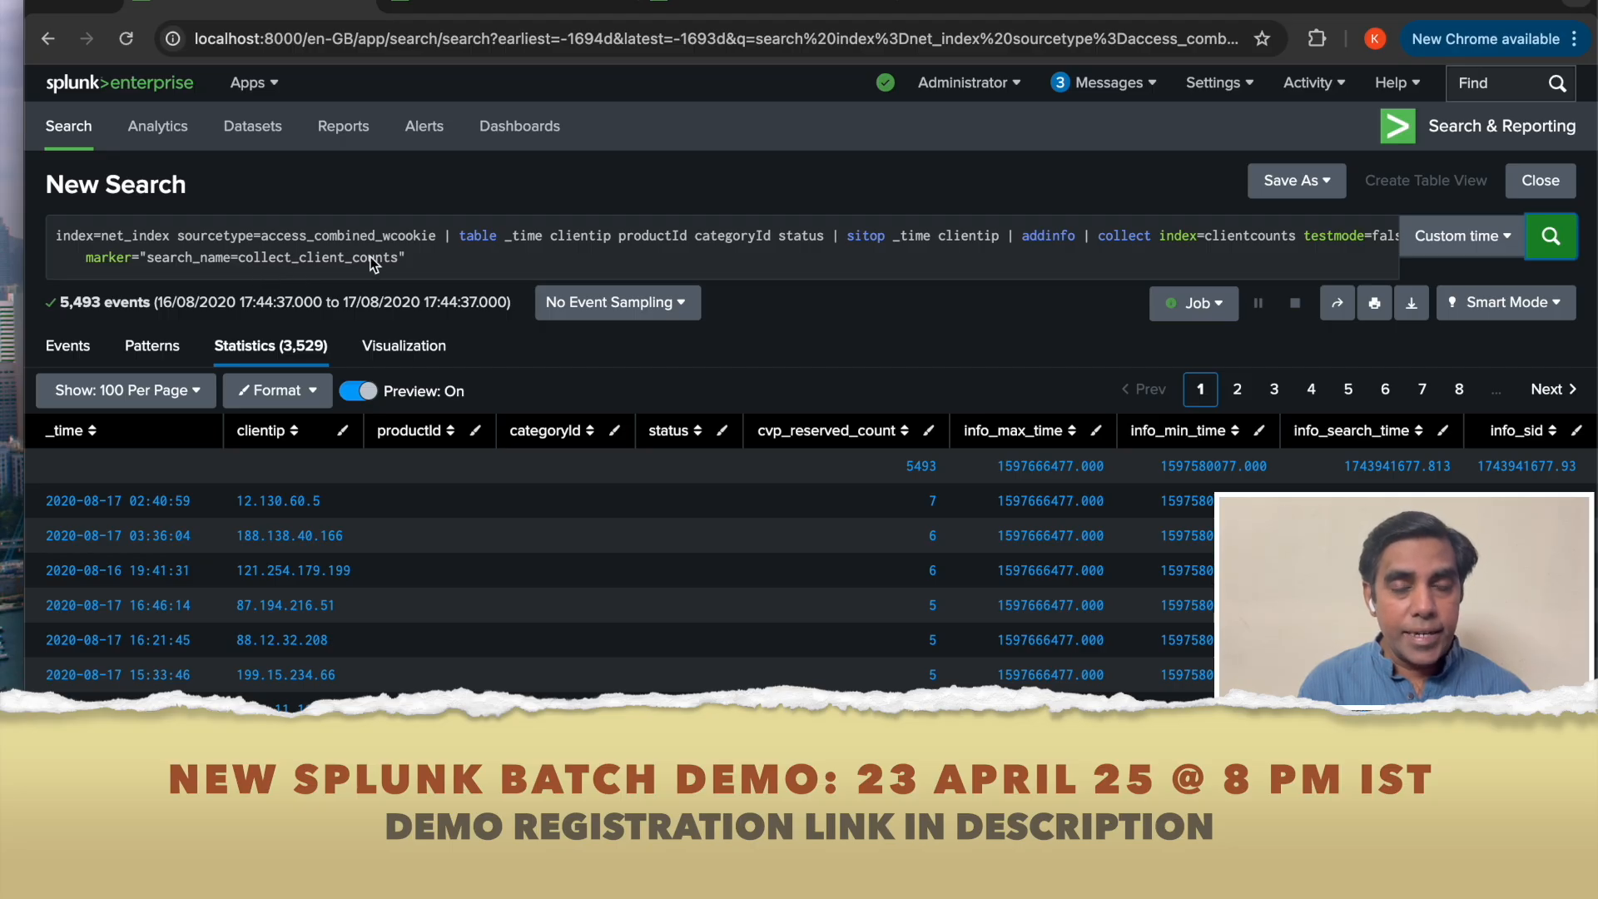
pyautogui.click(720, 8)
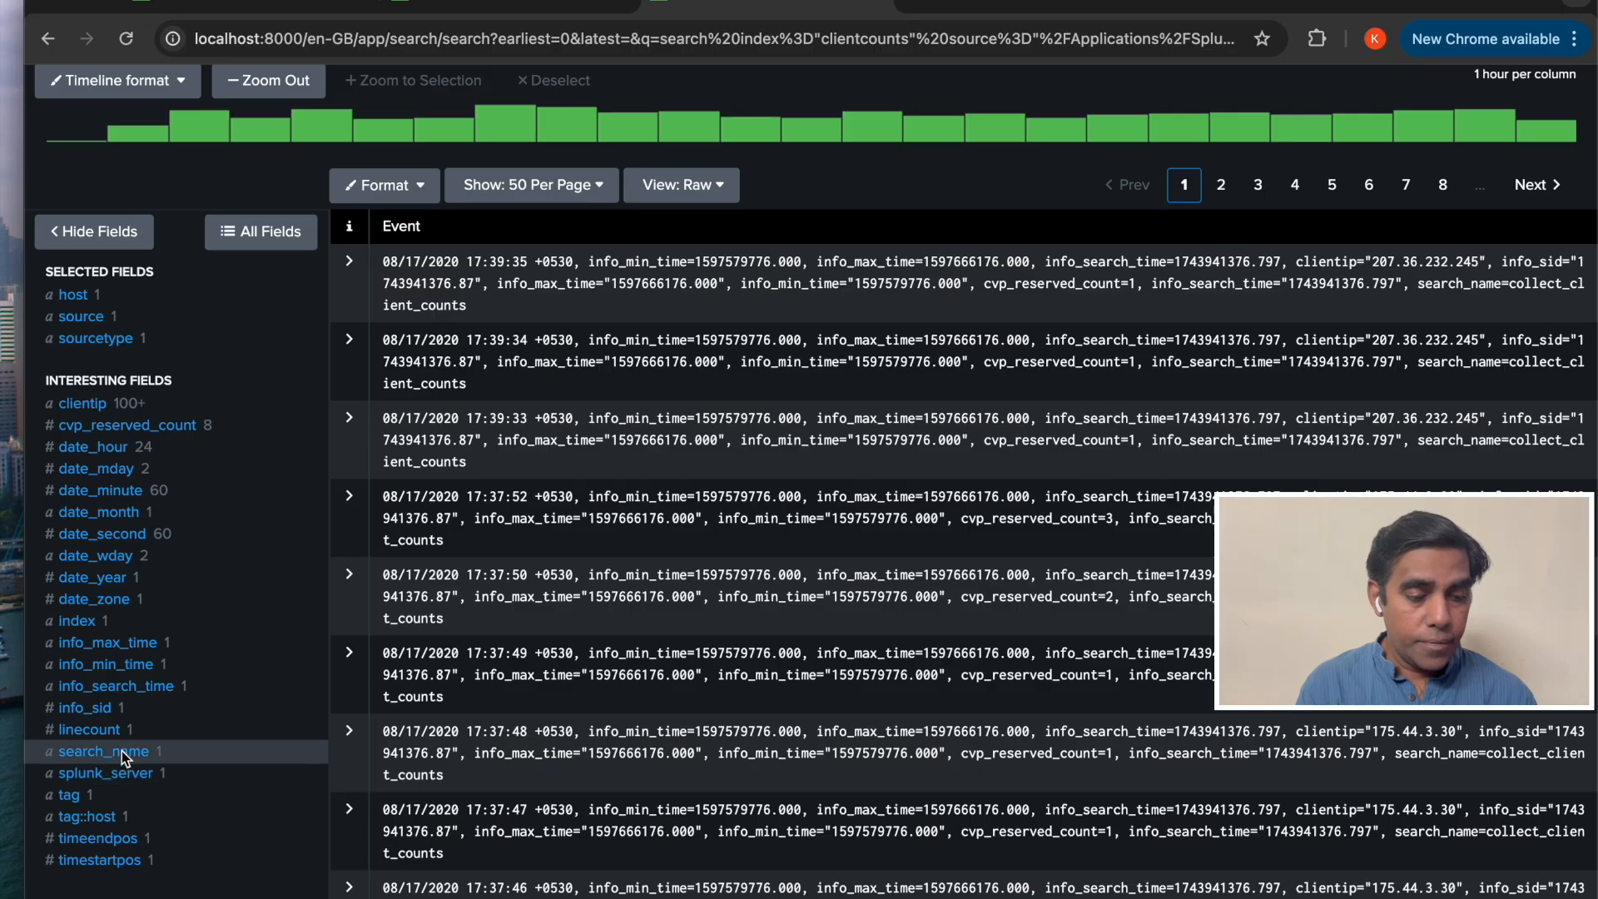
pyautogui.click(121, 750)
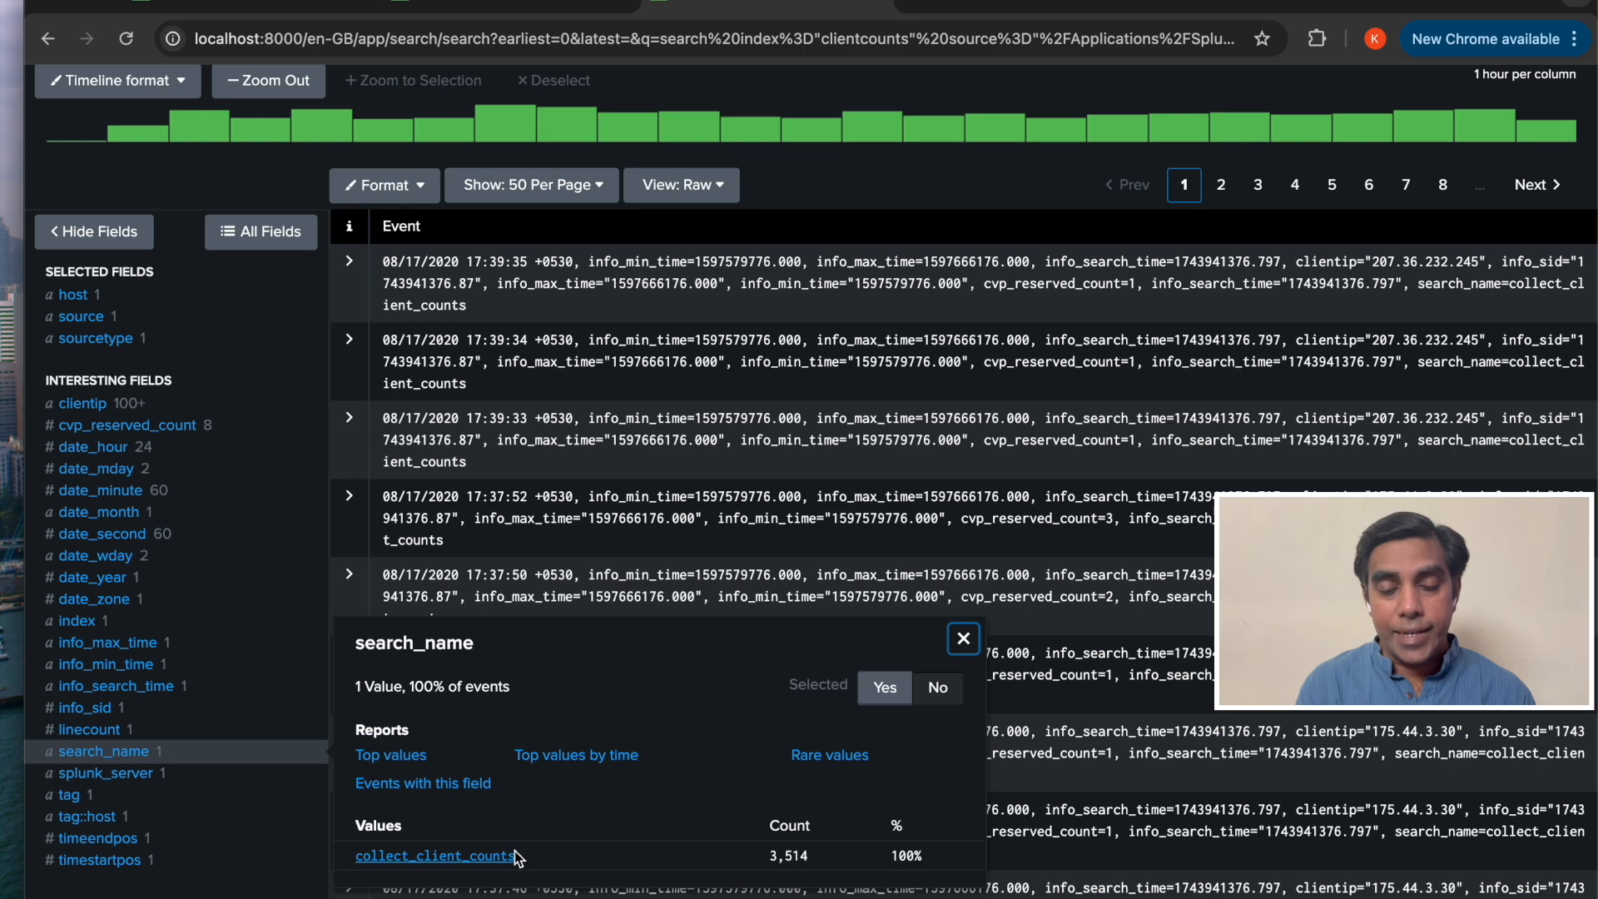
pyautogui.click(970, 637)
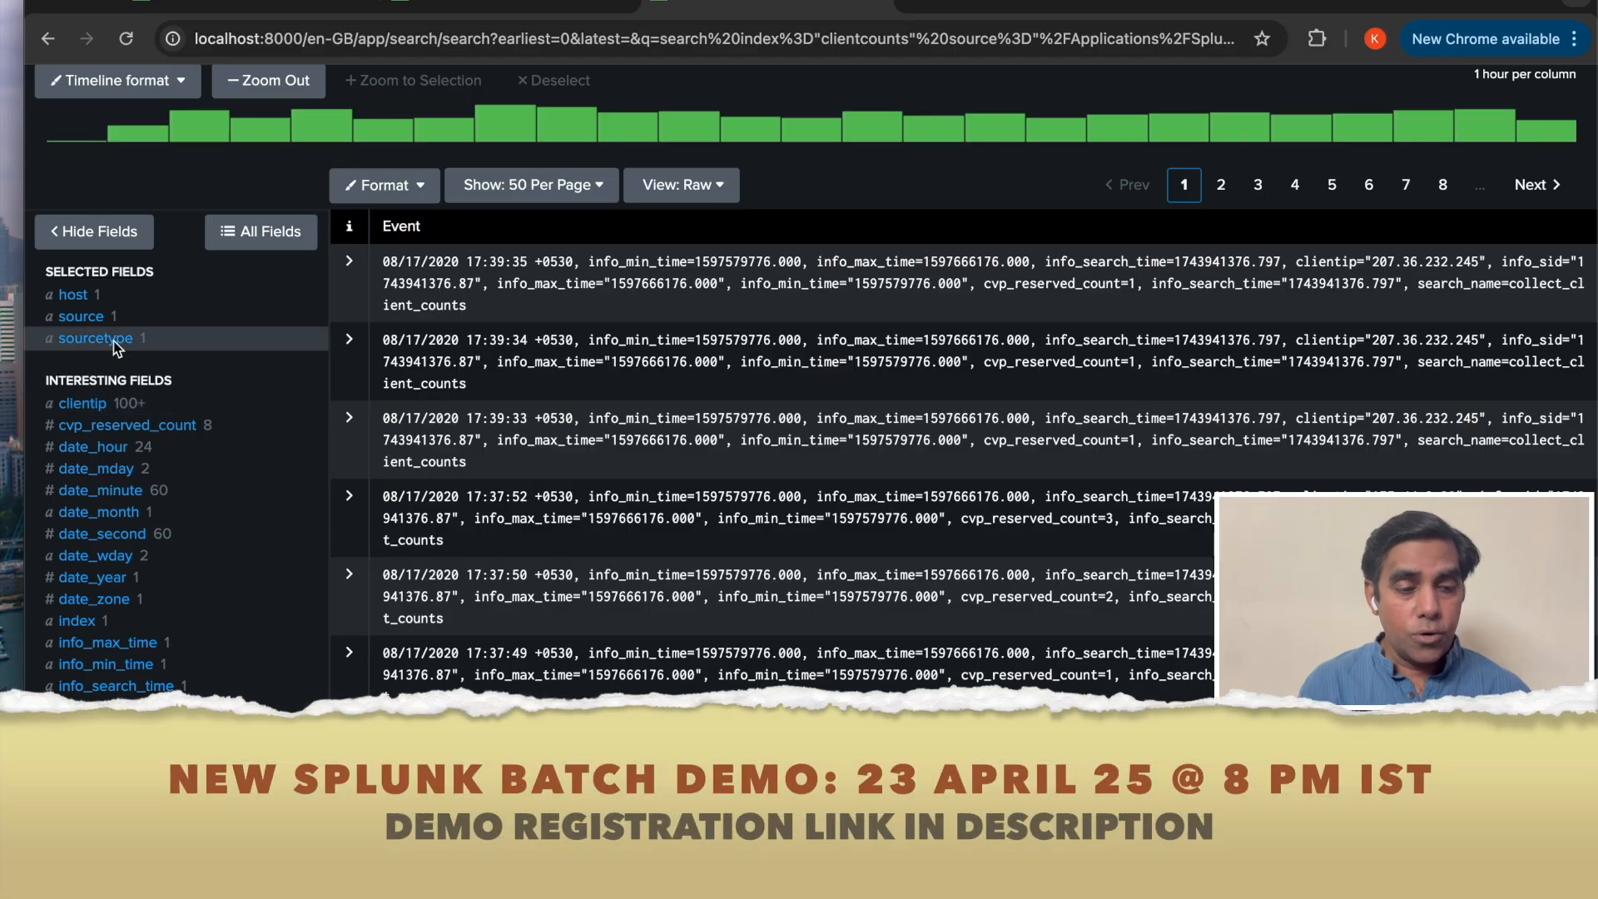
pyautogui.scroll(4, 183, 306)
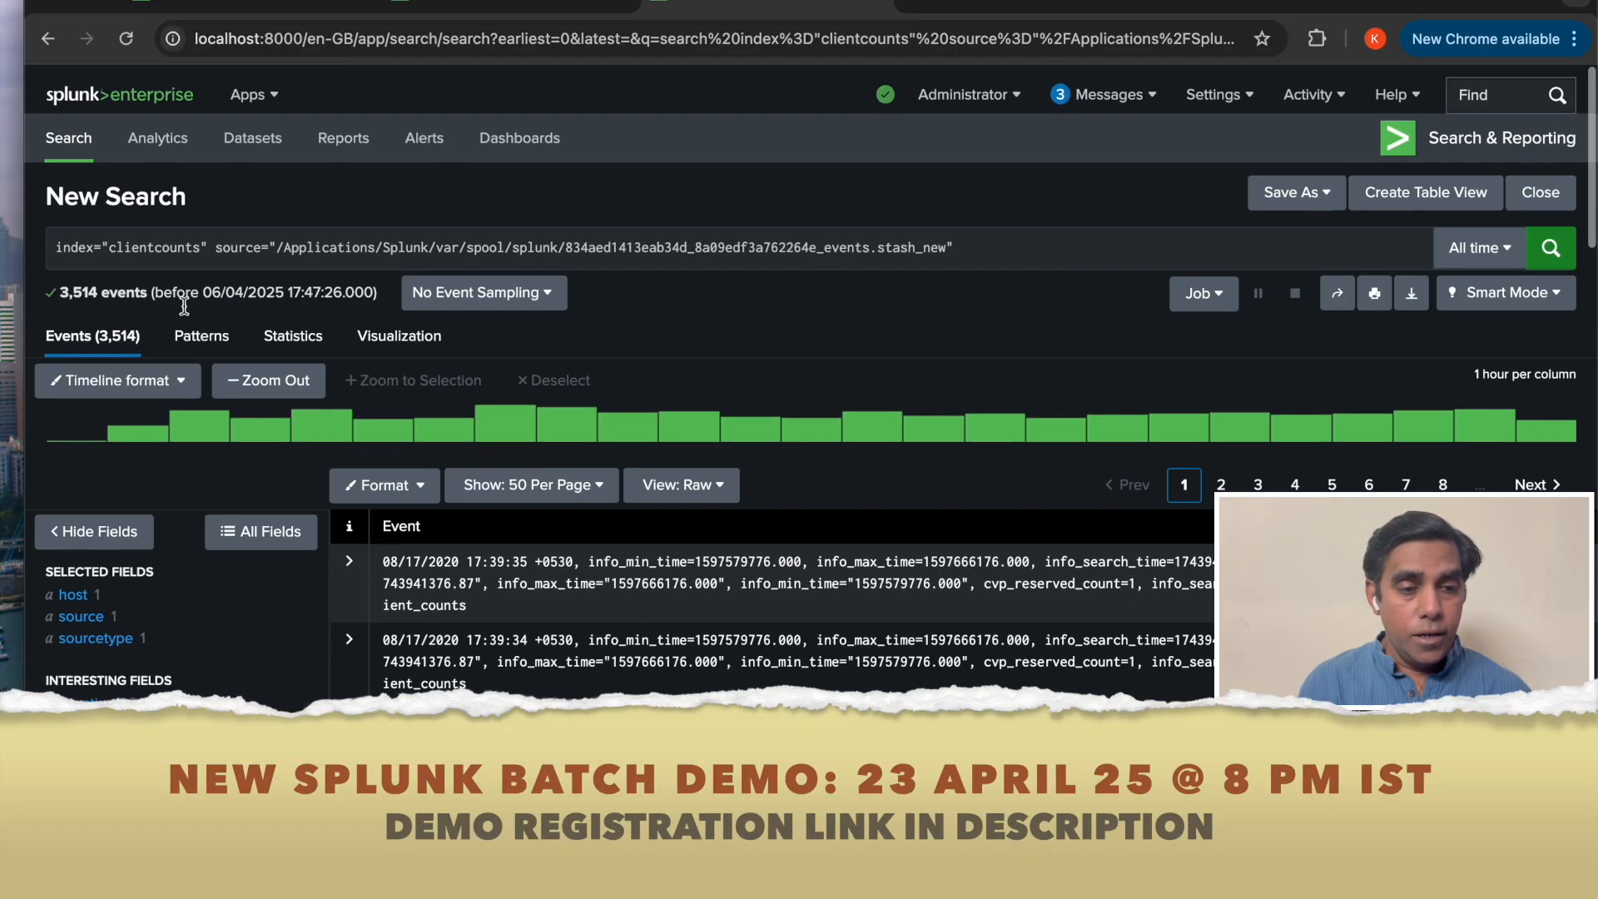
# Change the source filter to source="client_counts" and rerun the clientcounts search.
pyautogui.click(276, 237)
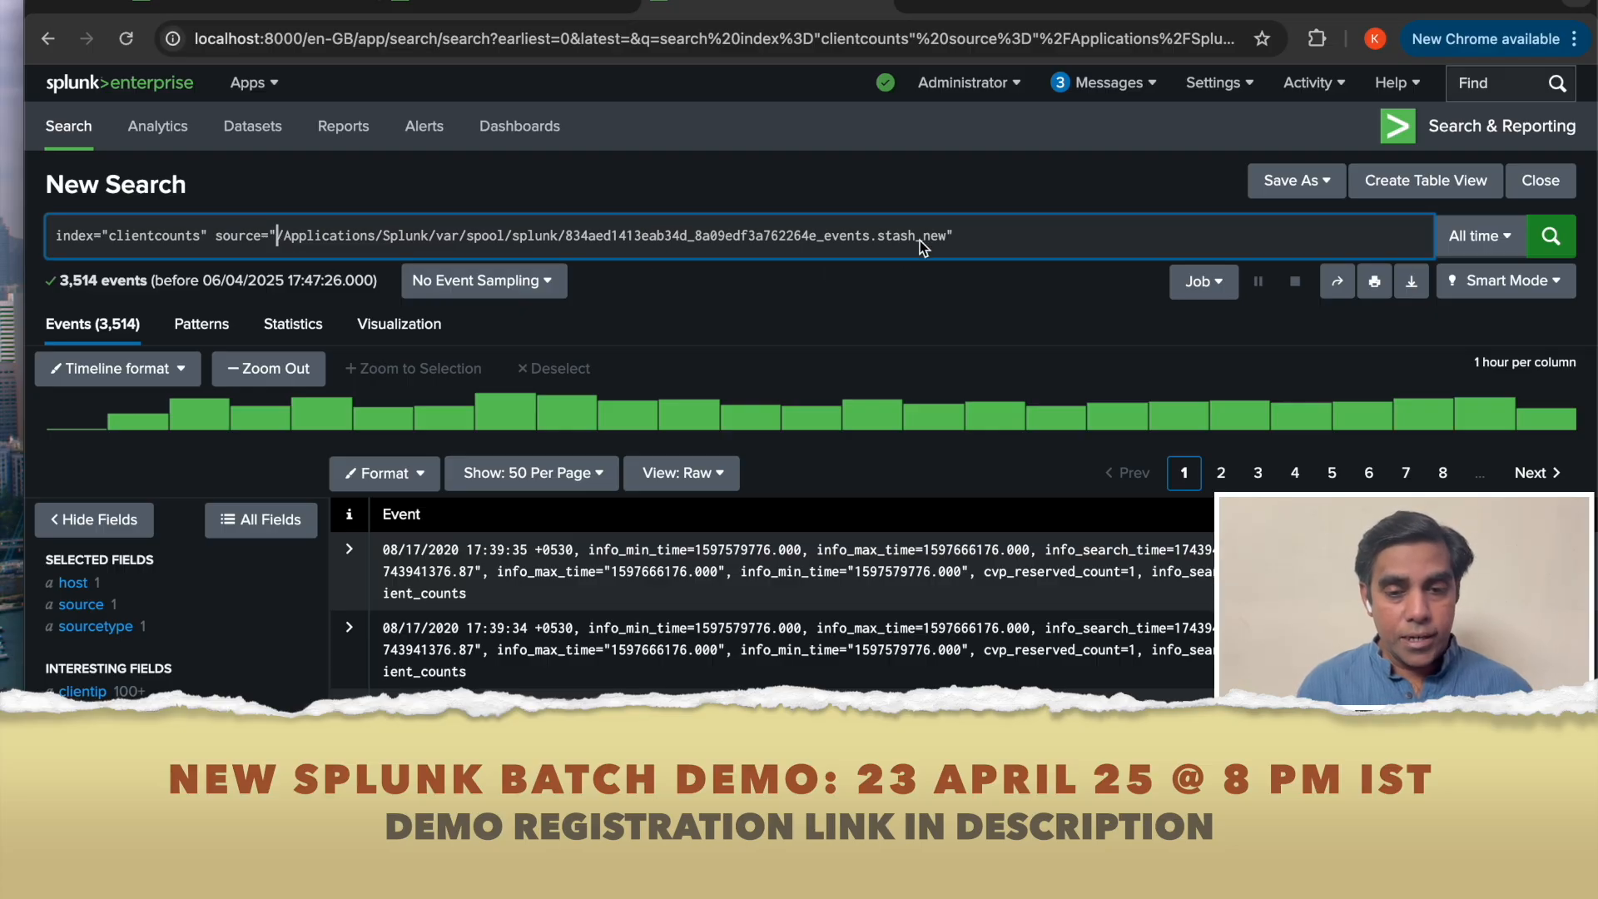
pyautogui.keyDown('shift'); pyautogui.click(947, 237); pyautogui.keyUp('shift')
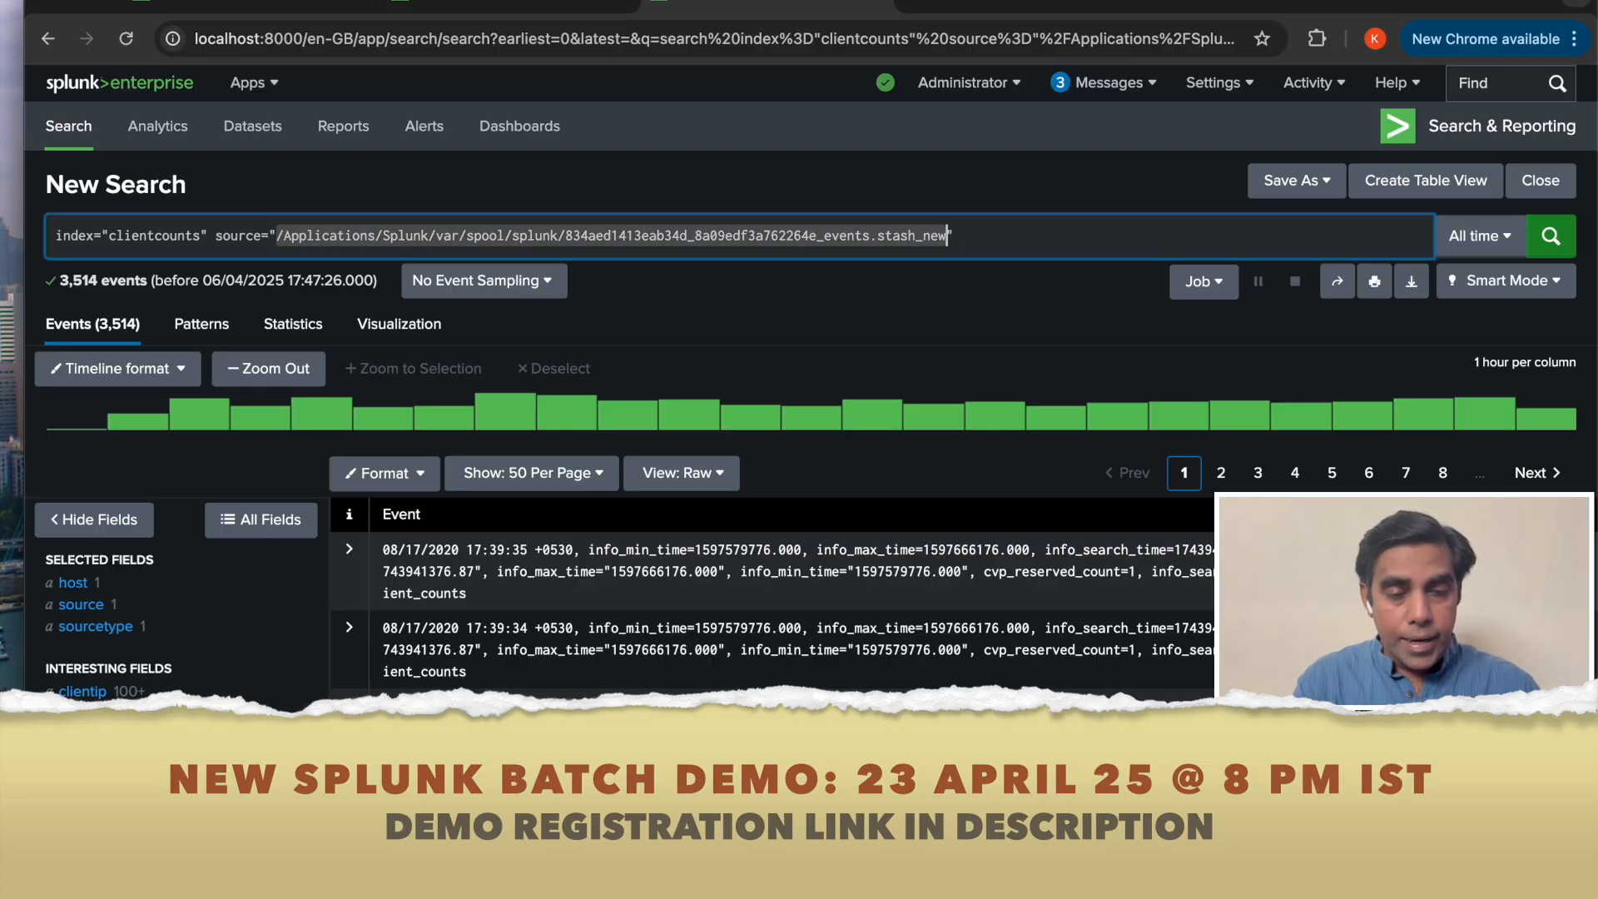
pyautogui.write('clientcounts" source="clien')
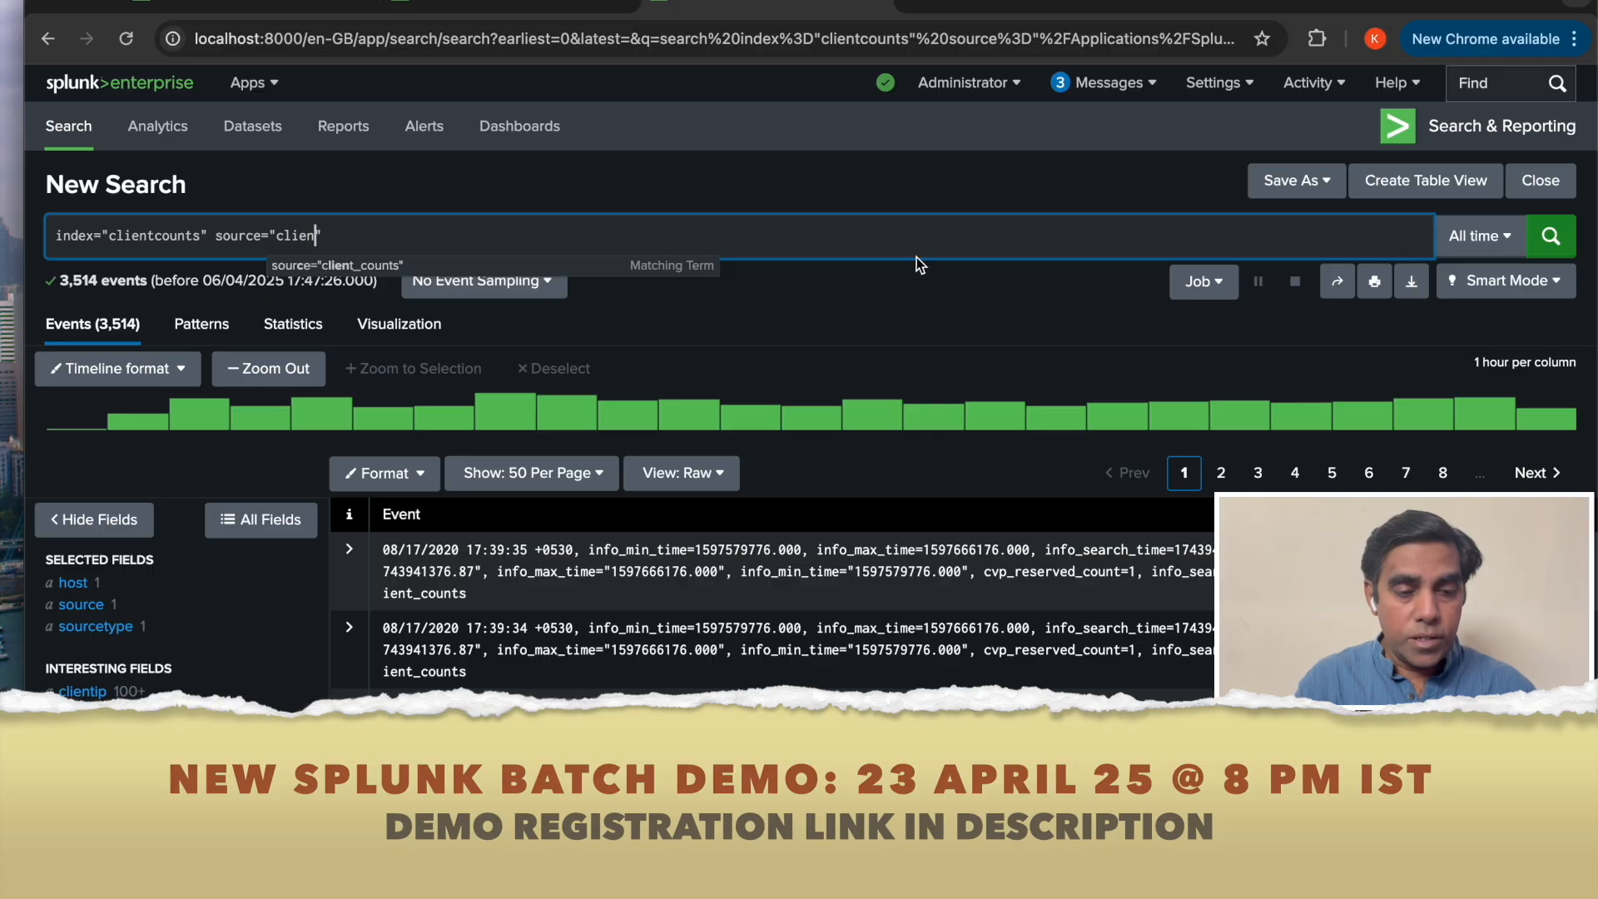
pyautogui.click(386, 266)
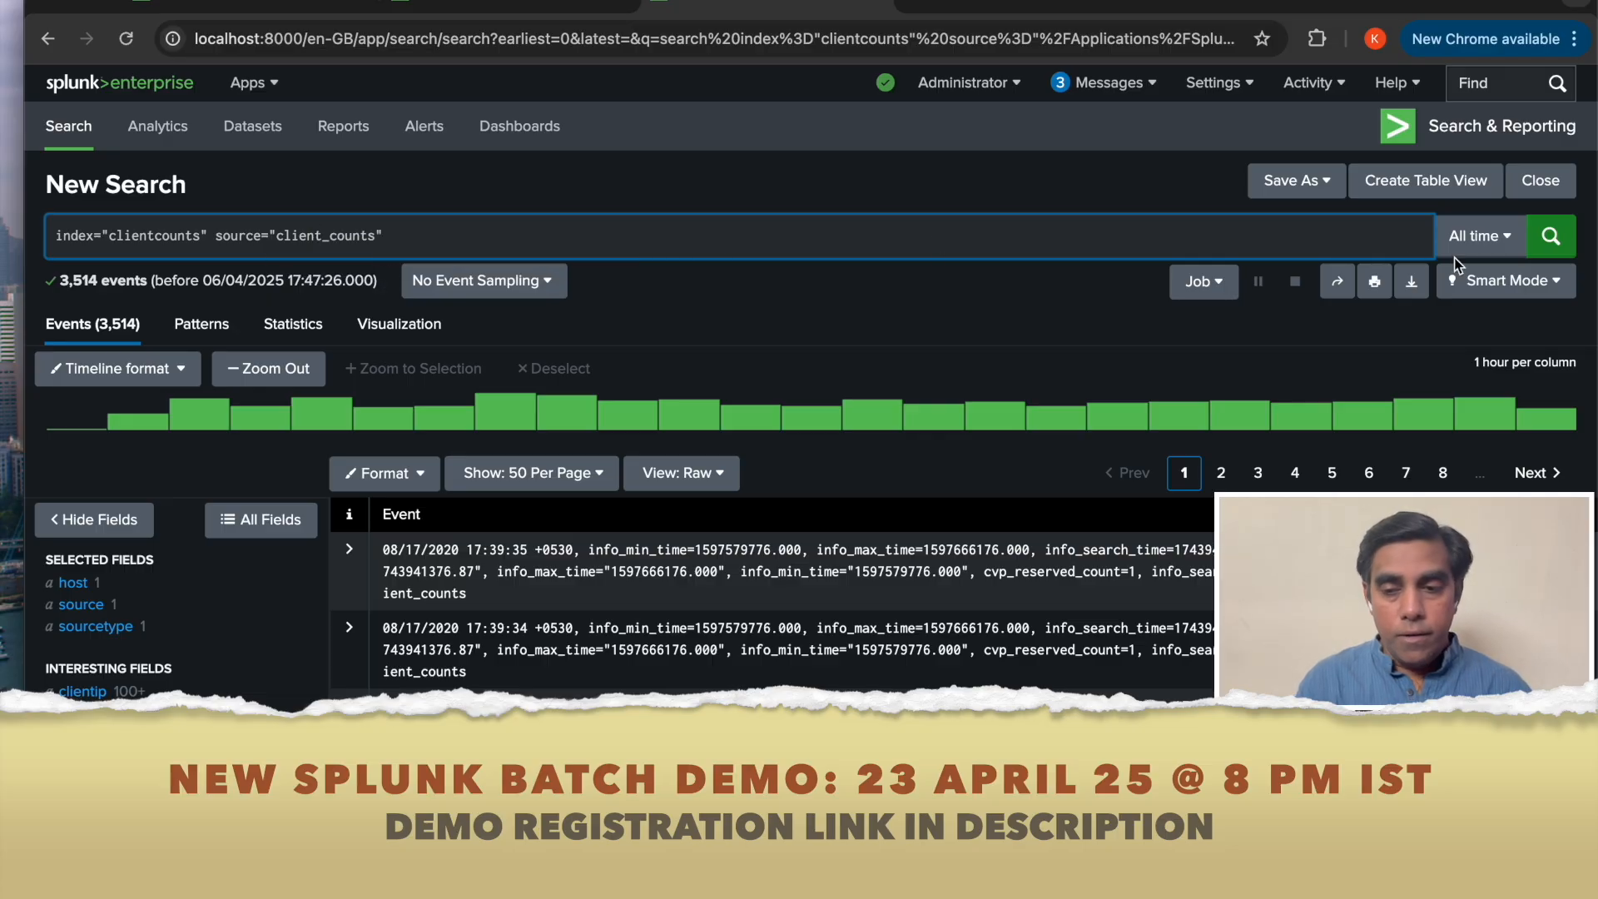
pyautogui.click(1547, 243)
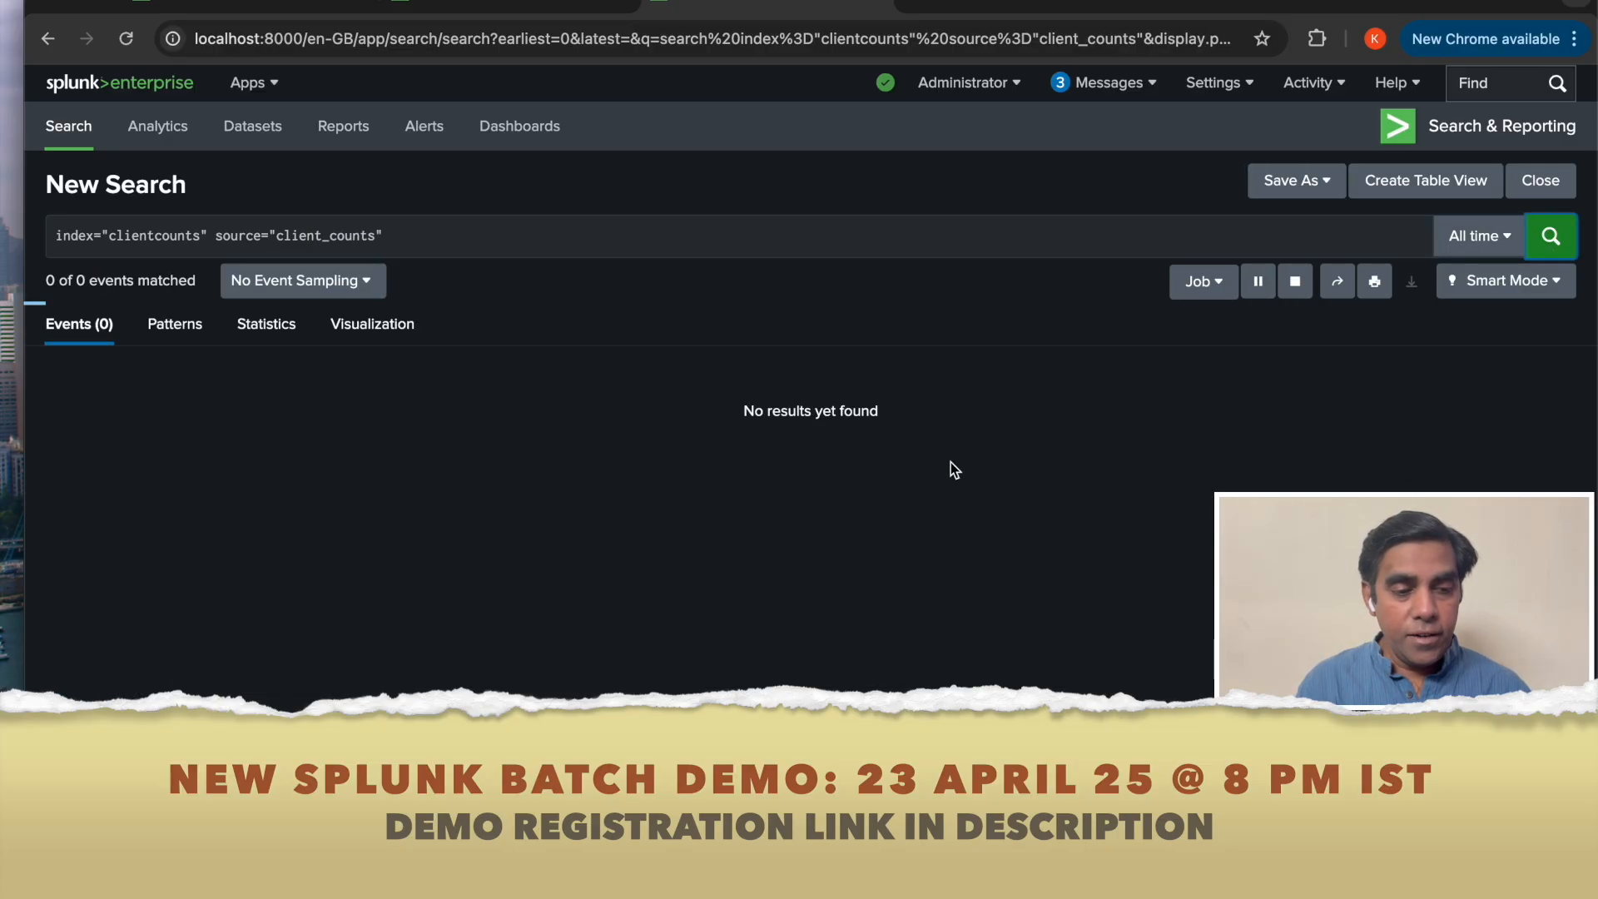
# Inspect the search_name field values for the client_counts source, then return to the collect search tab.
pyautogui.scroll(-5, 681, 616)
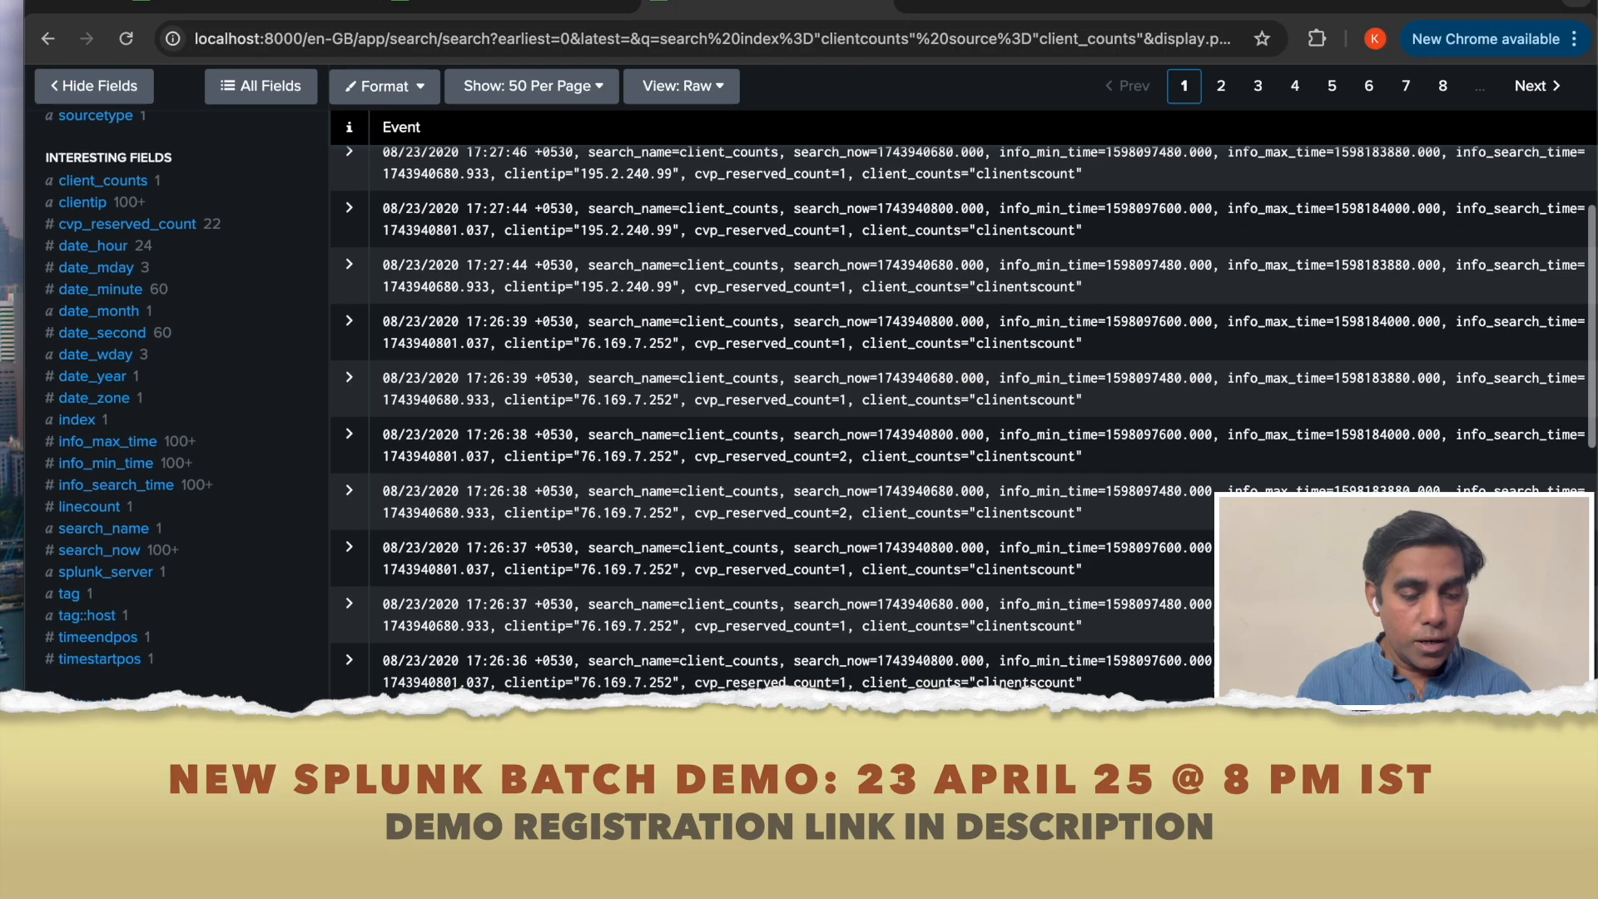
pyautogui.scroll(-1, 681, 617)
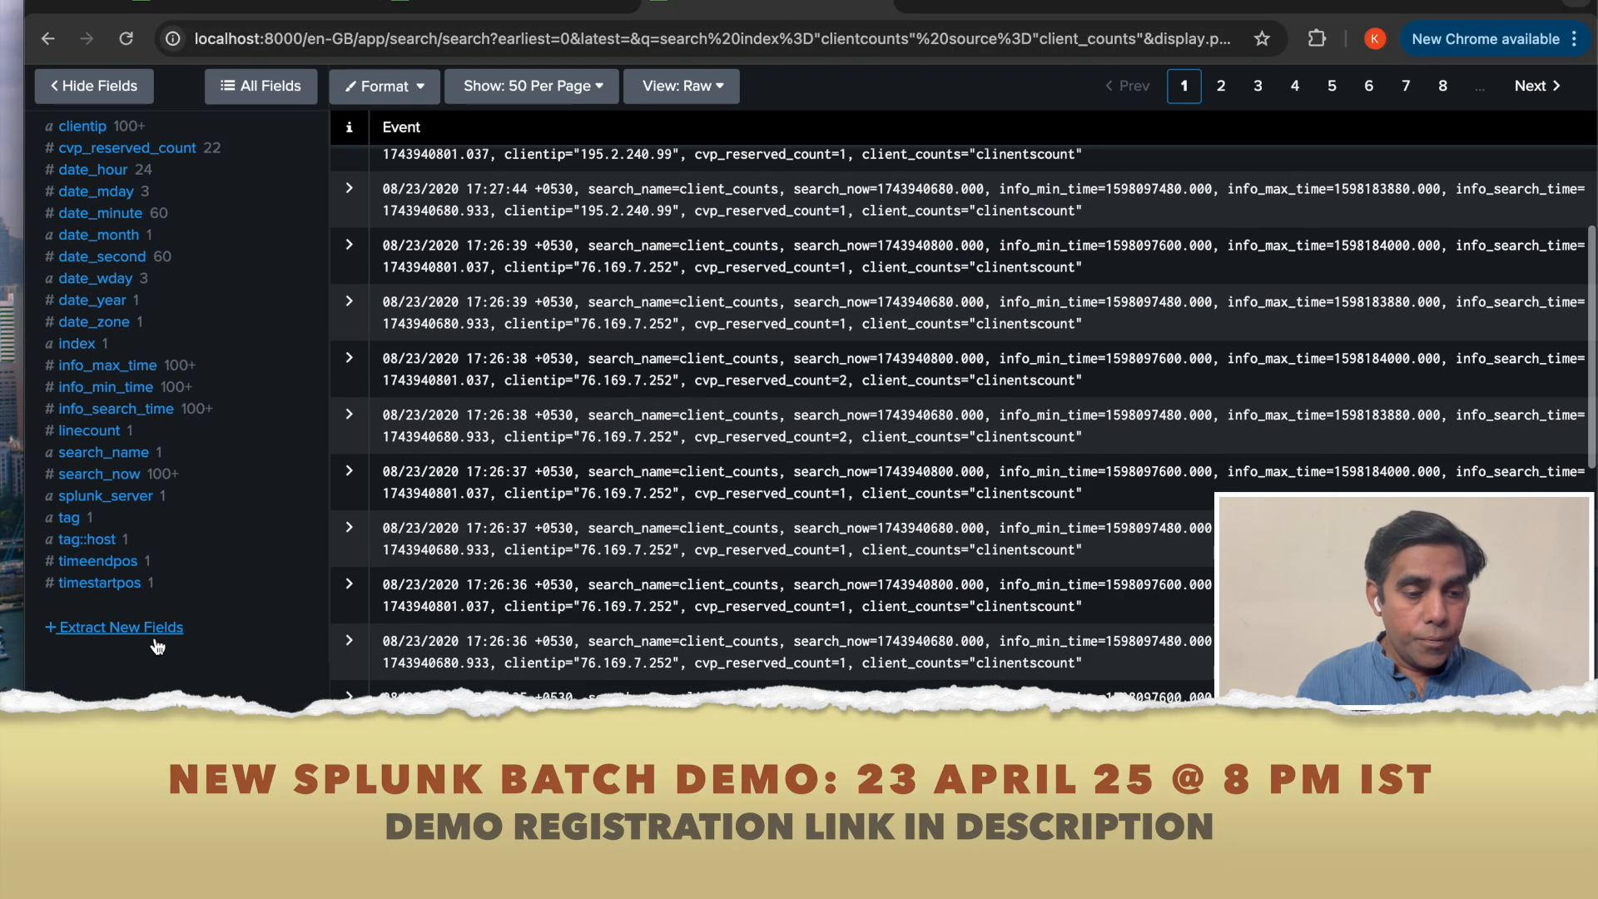
pyautogui.click(125, 456)
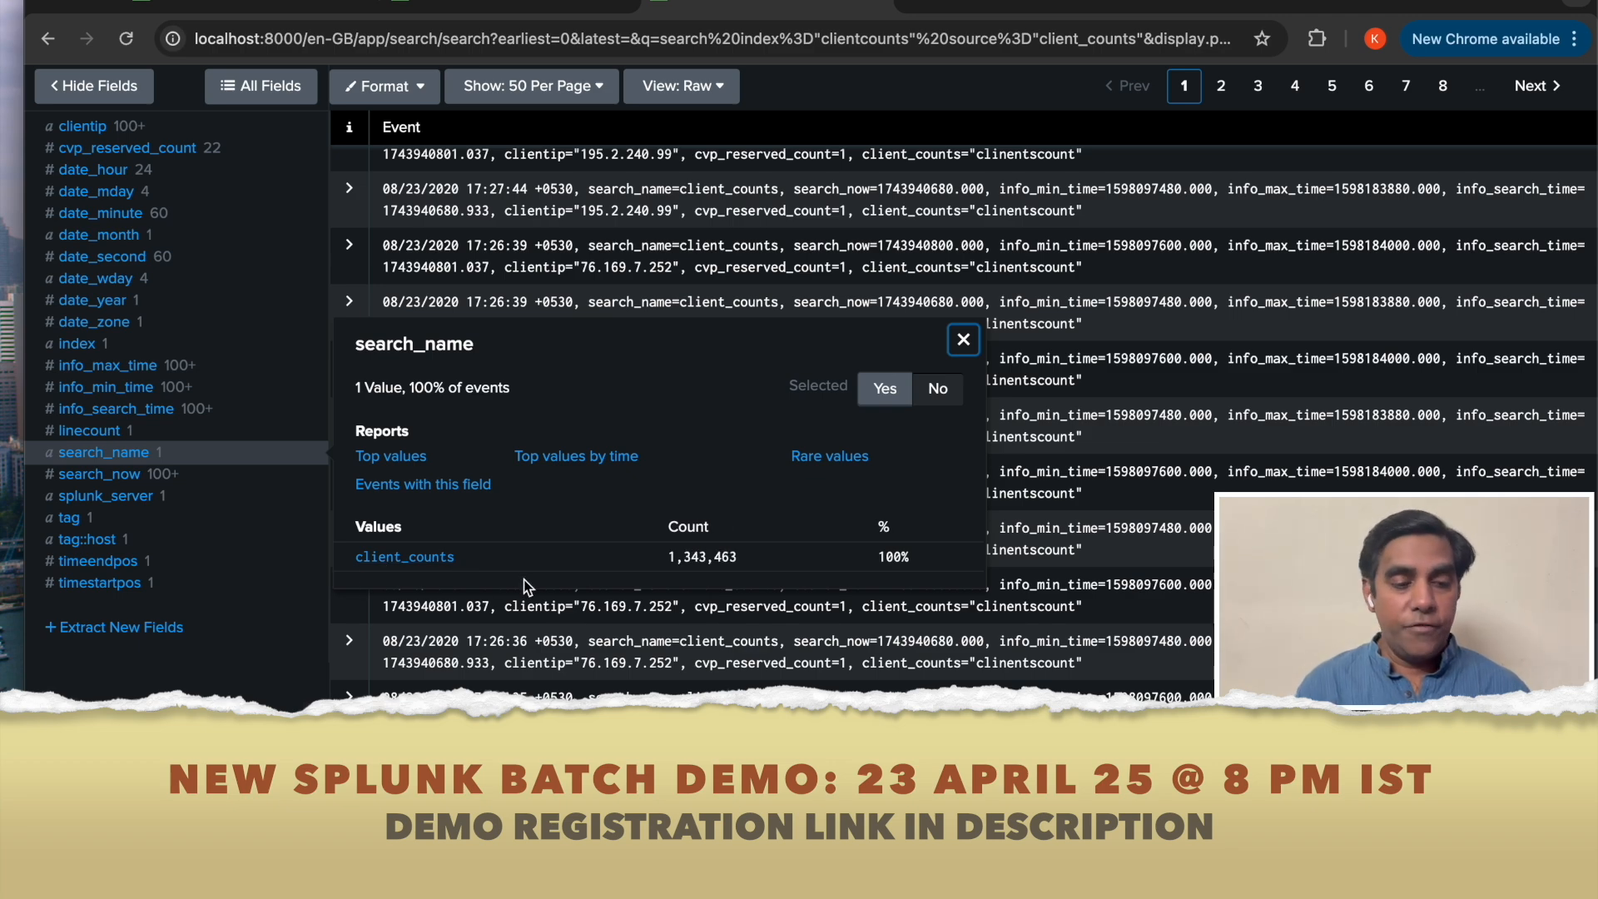
pyautogui.scroll(1, 213, 551)
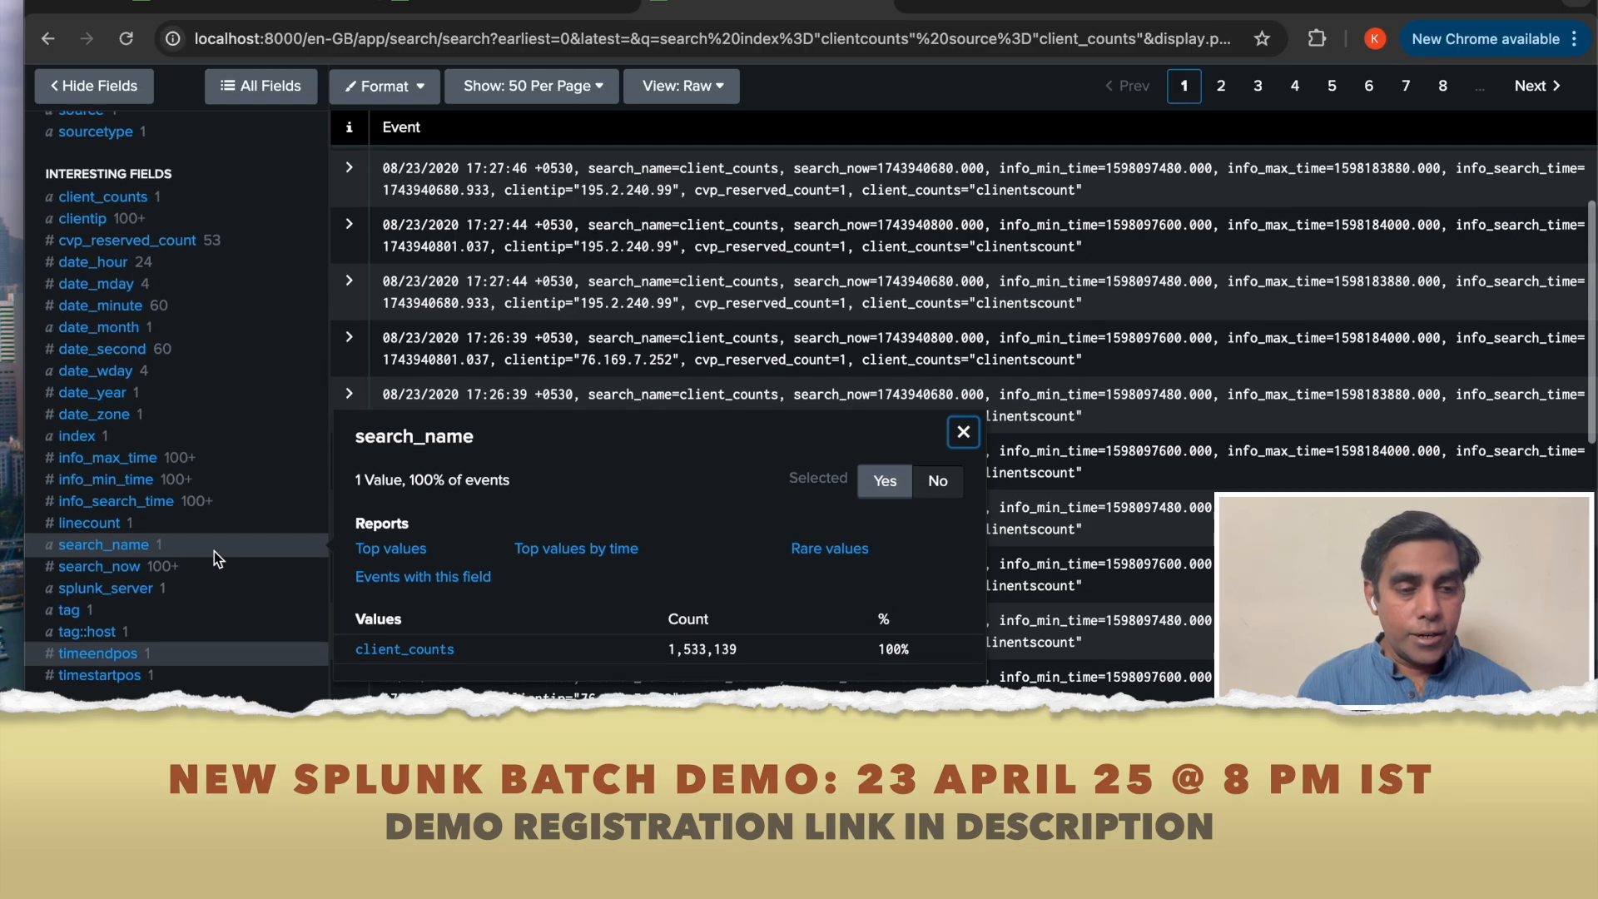
pyautogui.scroll(2, 213, 557)
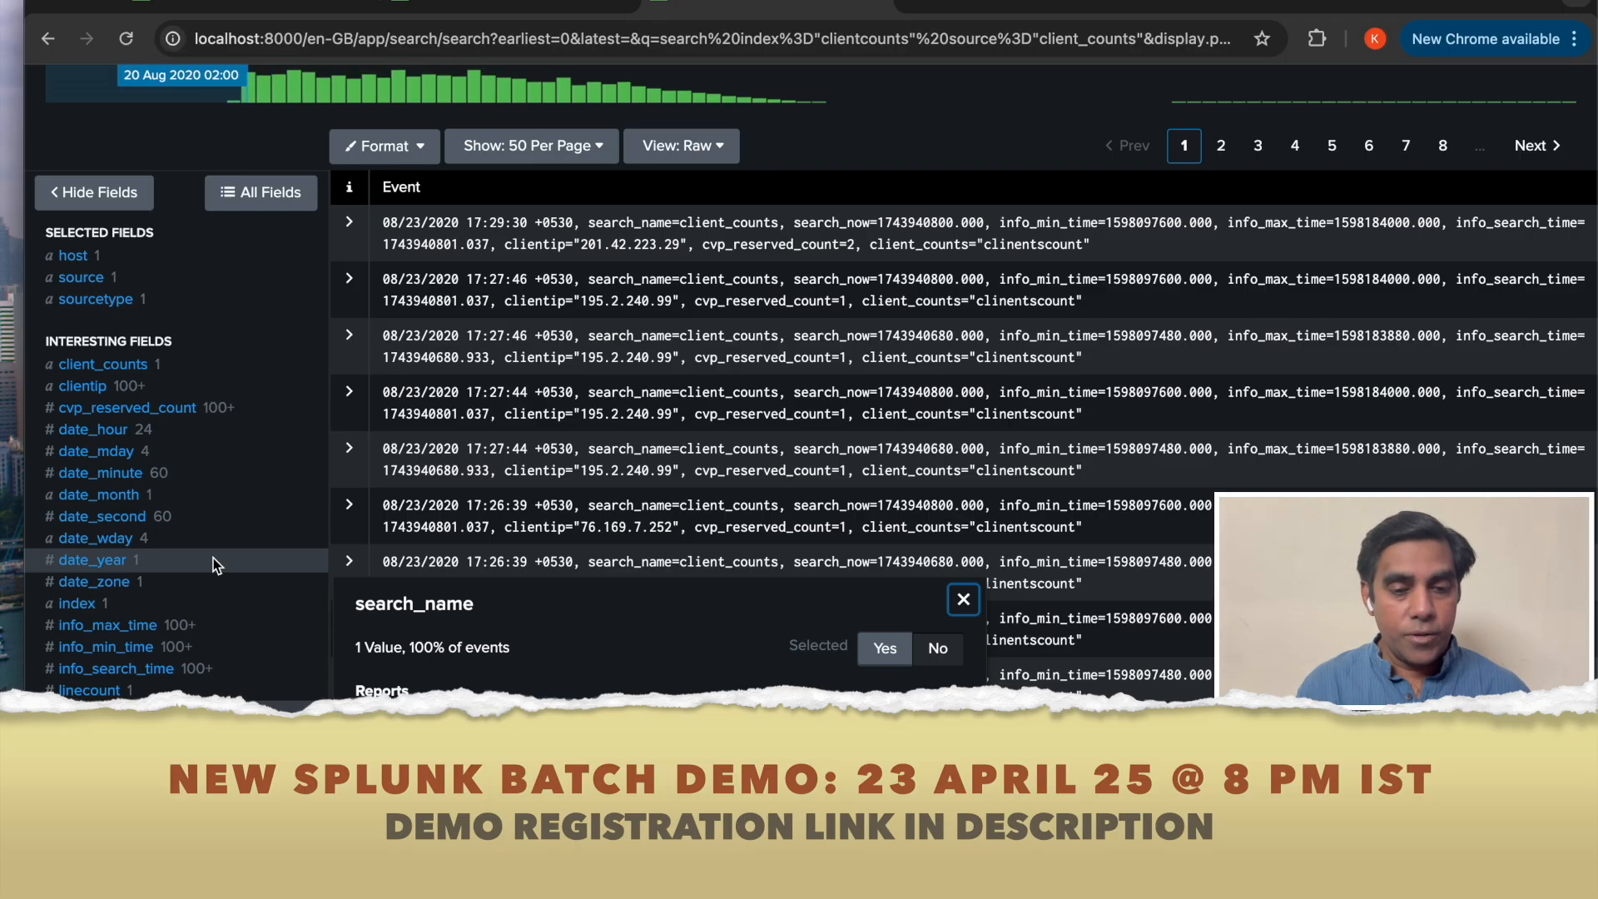
pyautogui.click(963, 600)
pyautogui.click(291, 3)
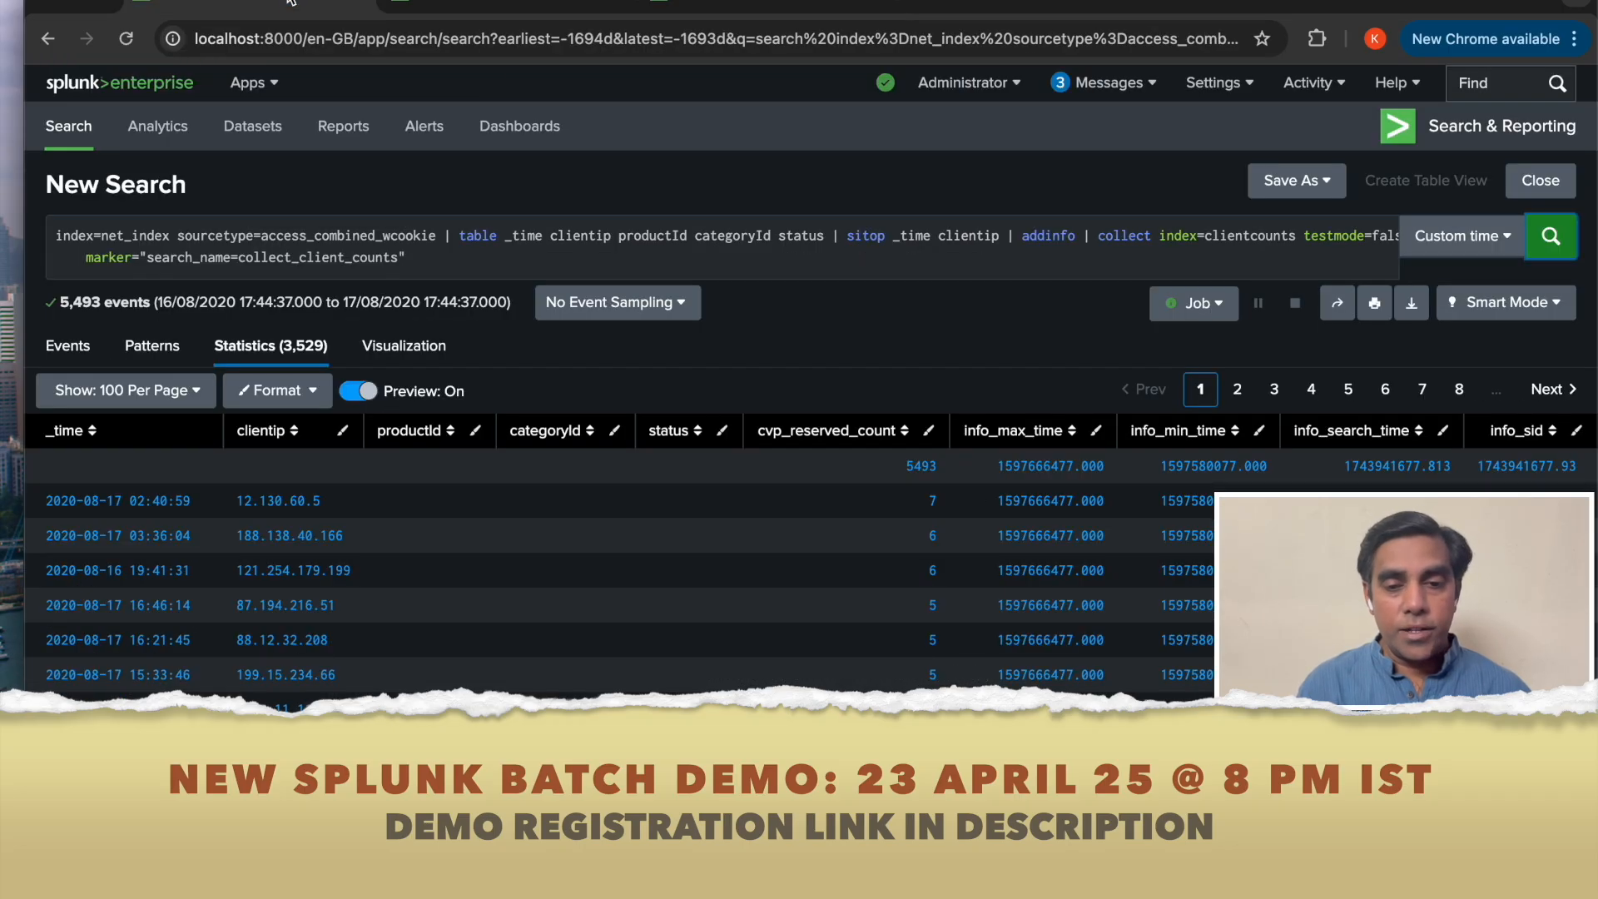